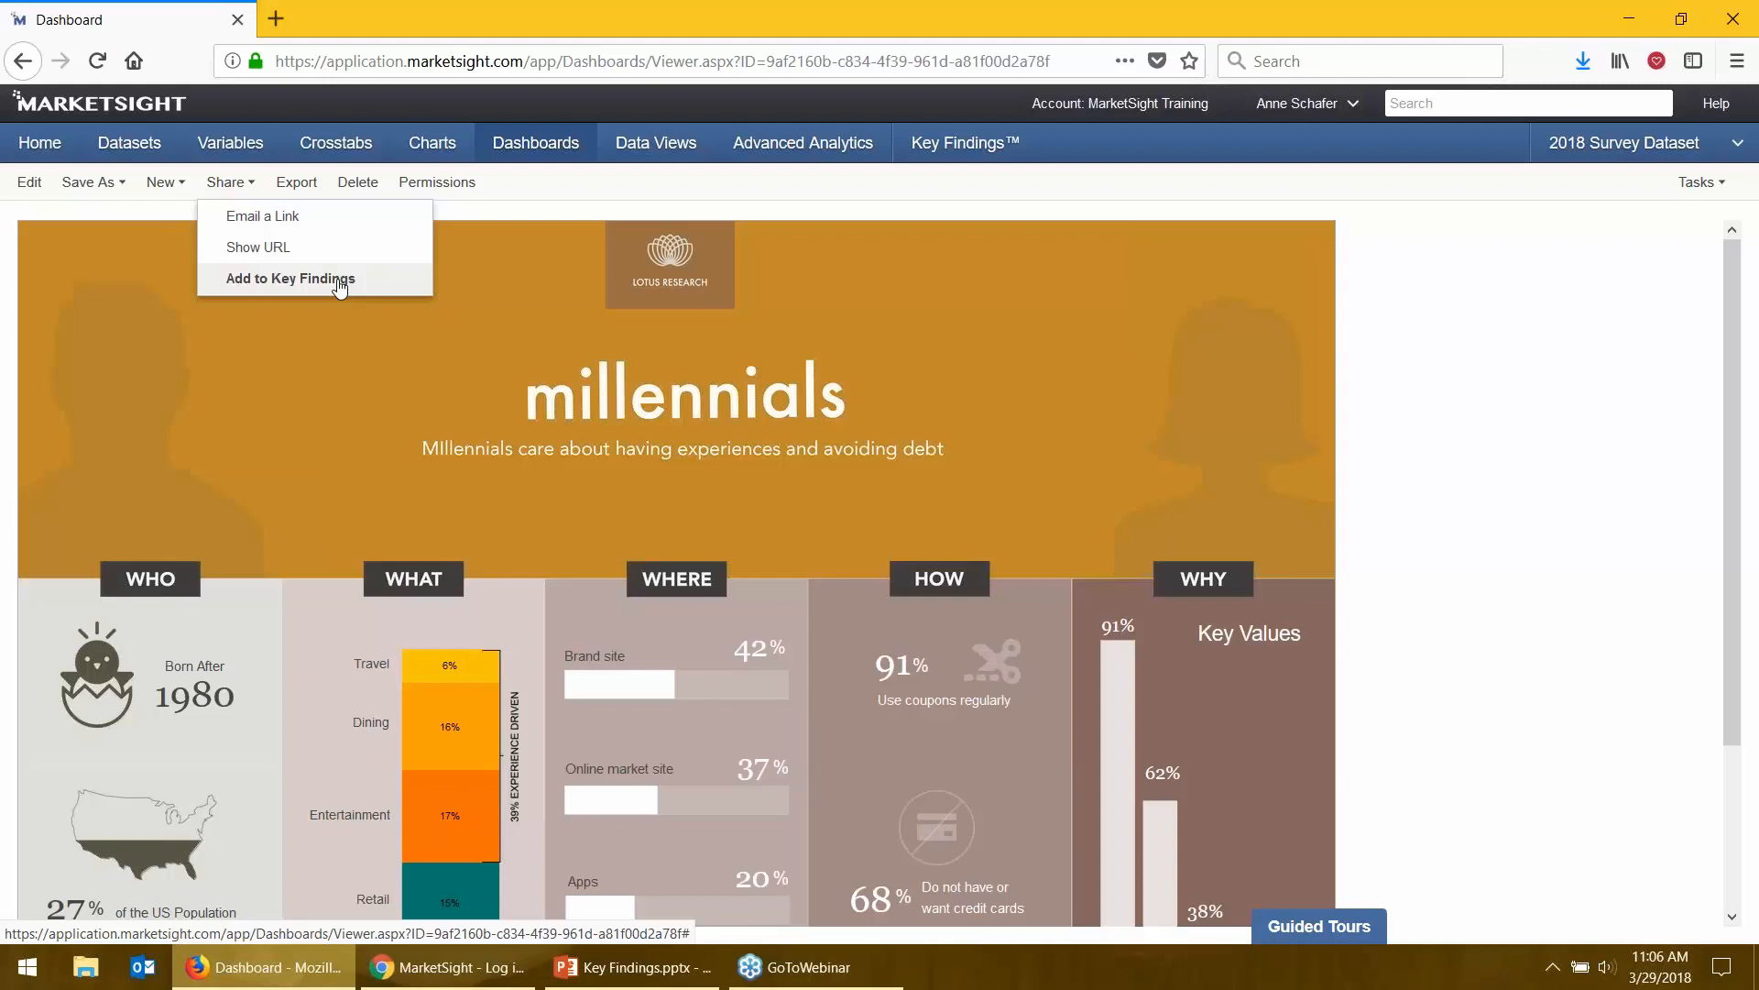
# - Add the millennials dashboard to Key Findings inside a new folder named 03-29-18
pyautogui.click(340, 279)
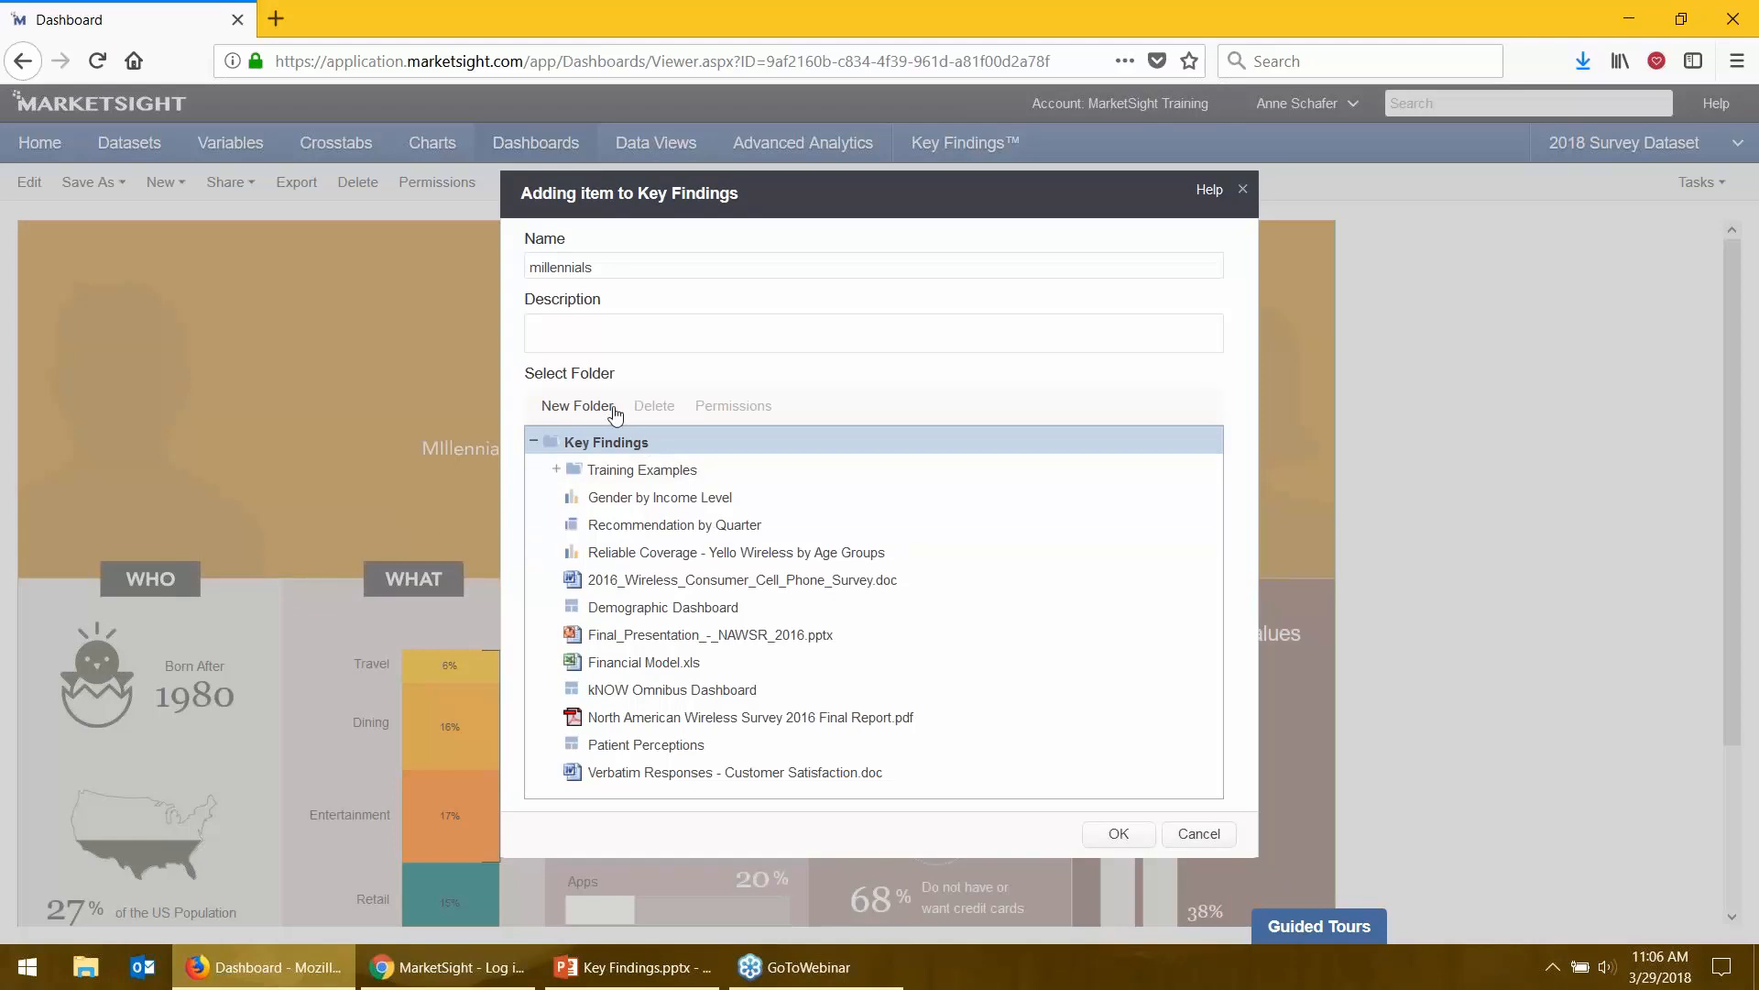
pyautogui.click(556, 413)
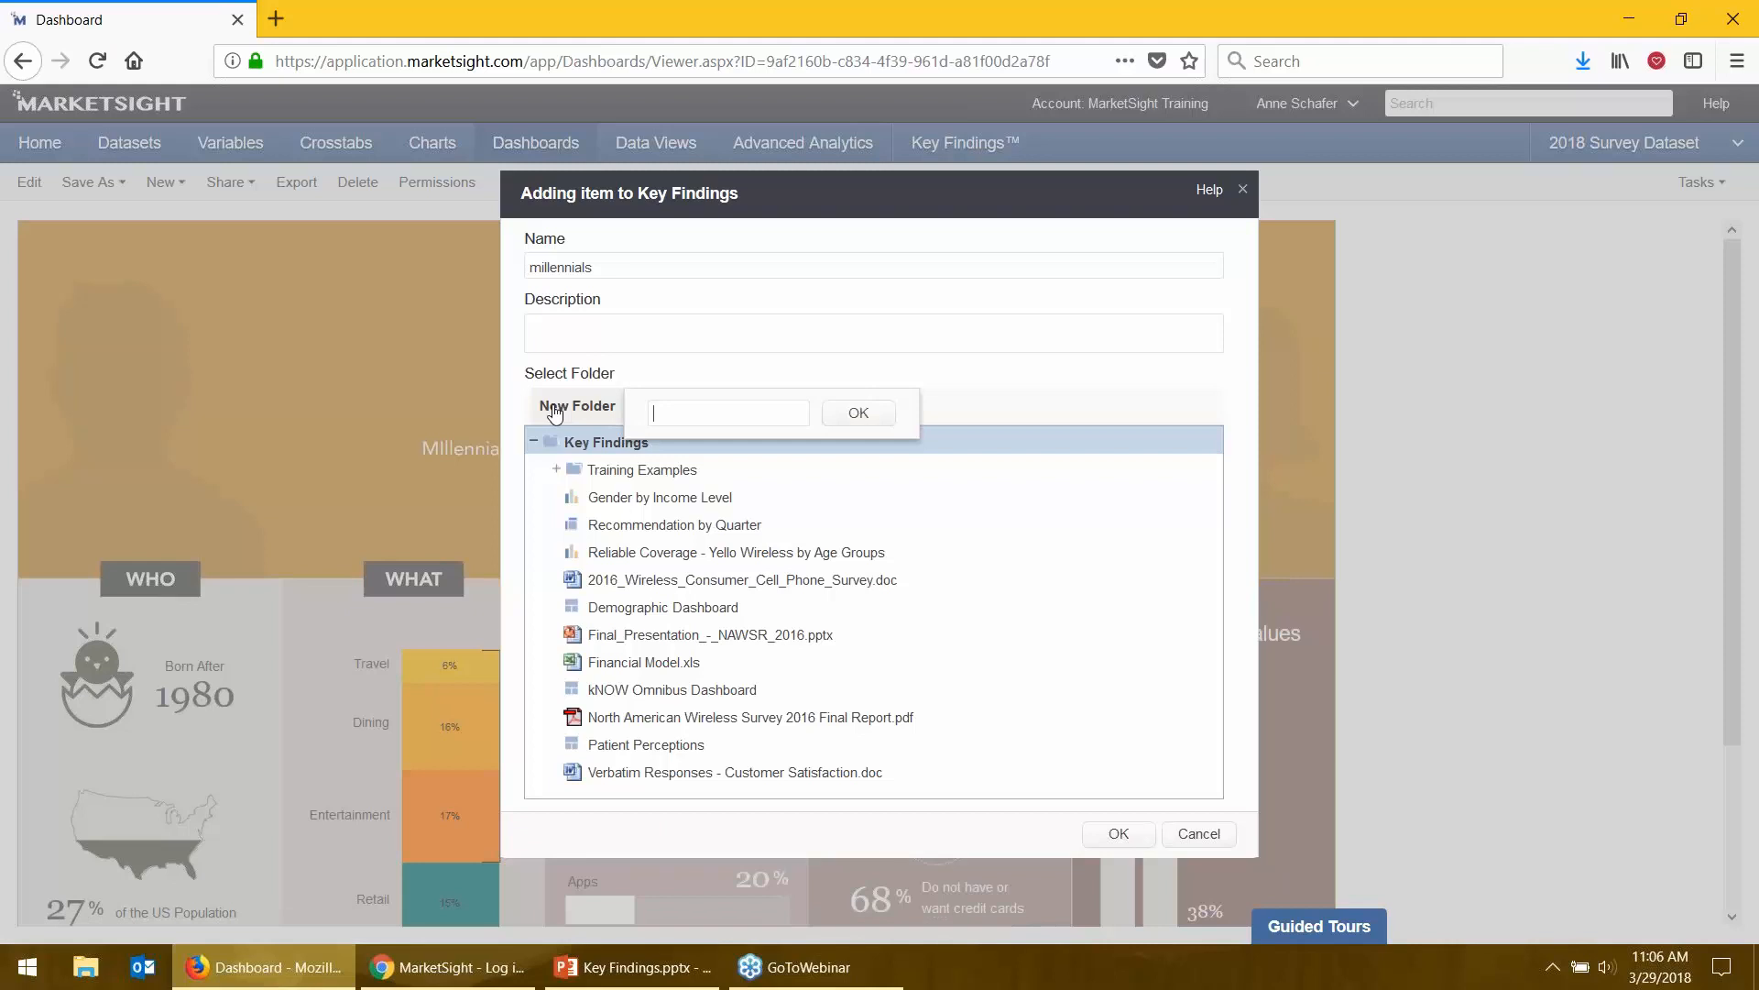
pyautogui.write('03-29-18')
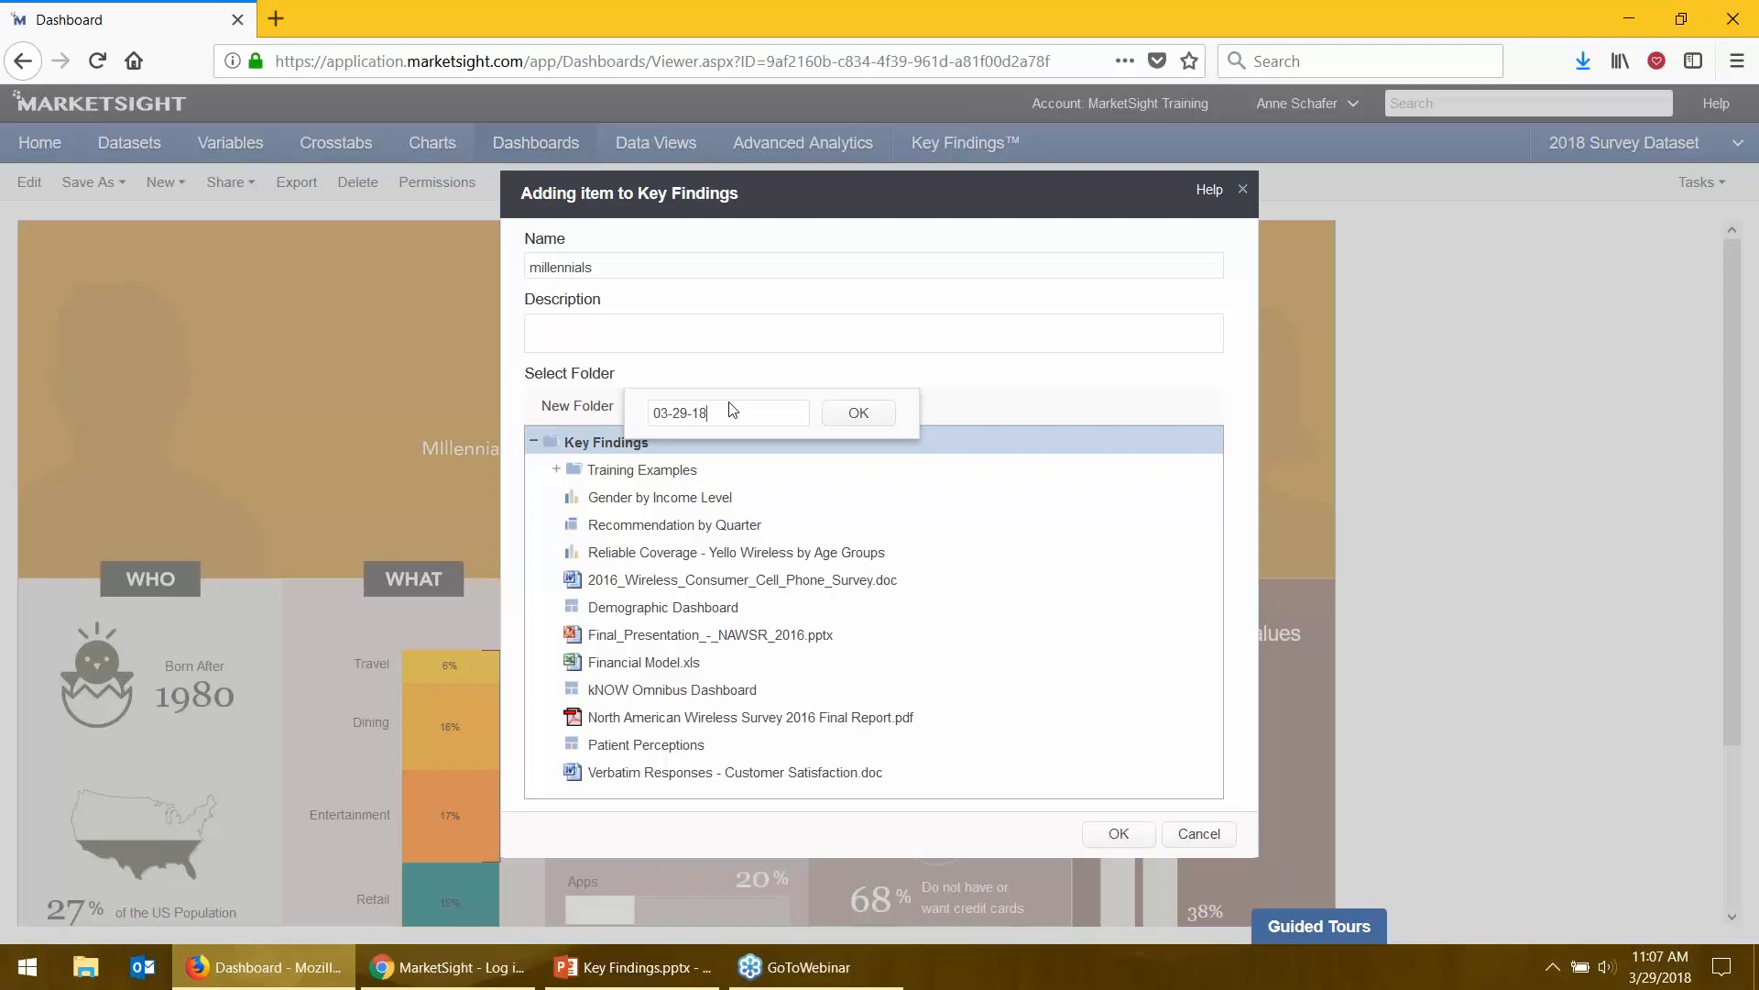
pyautogui.click(859, 414)
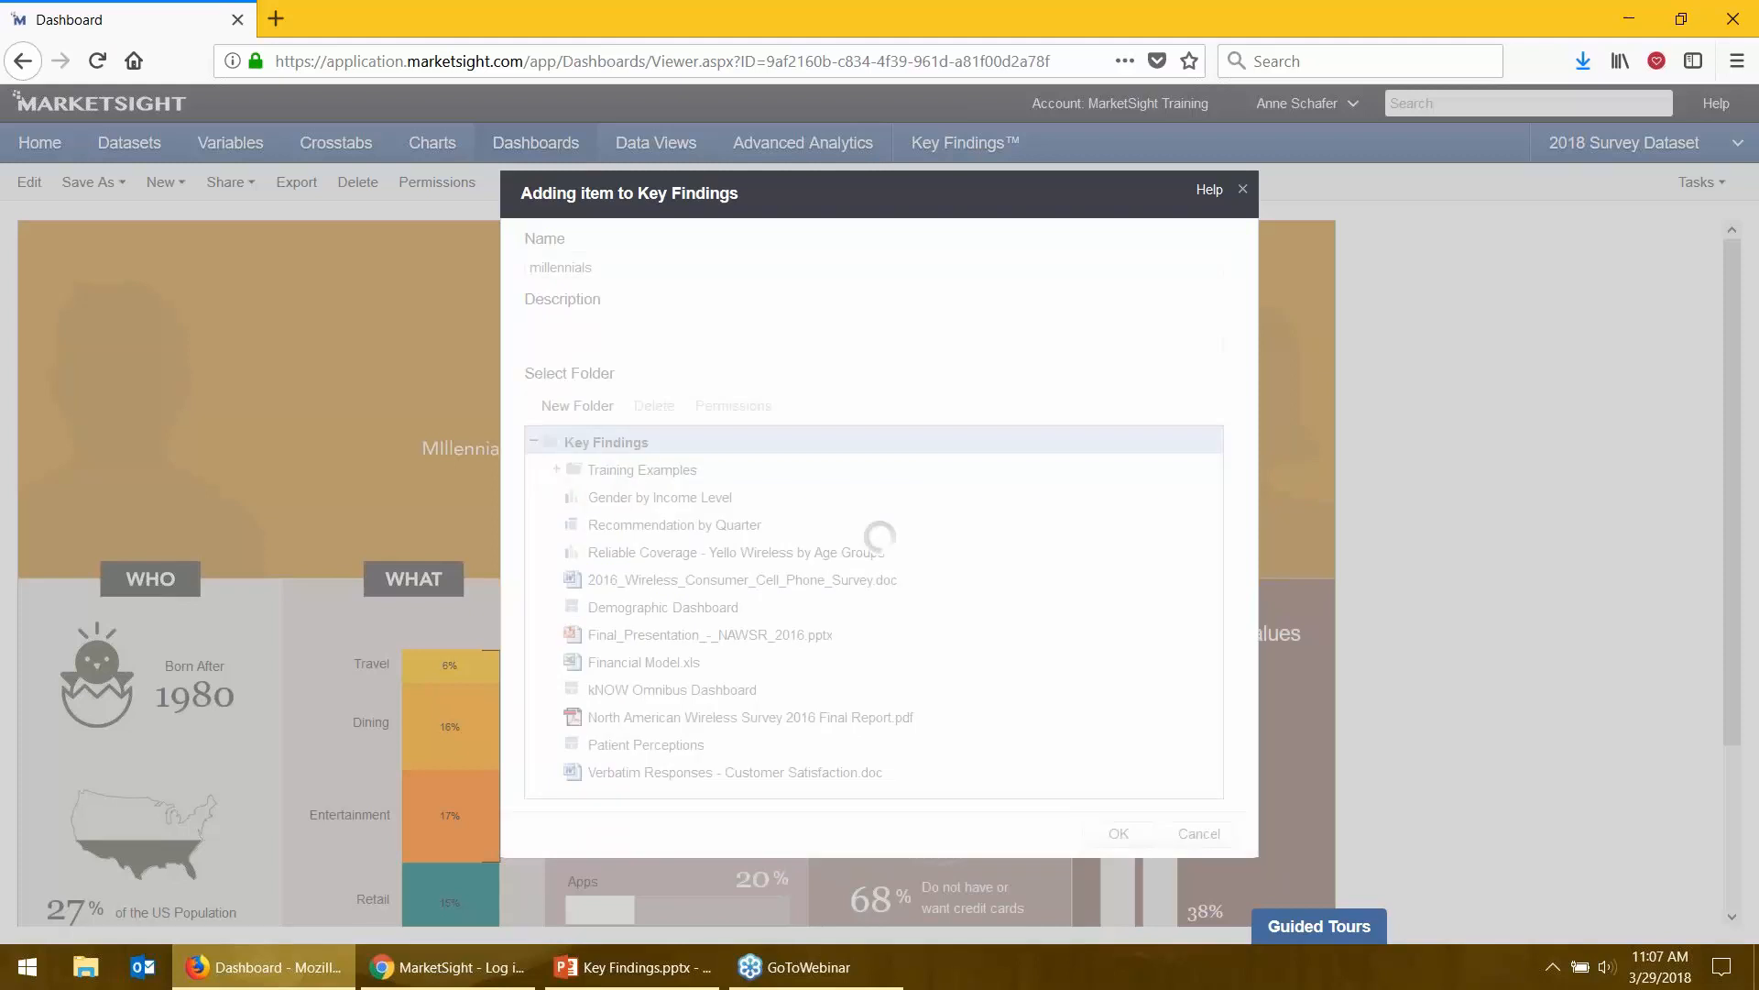
pyautogui.click(718, 482)
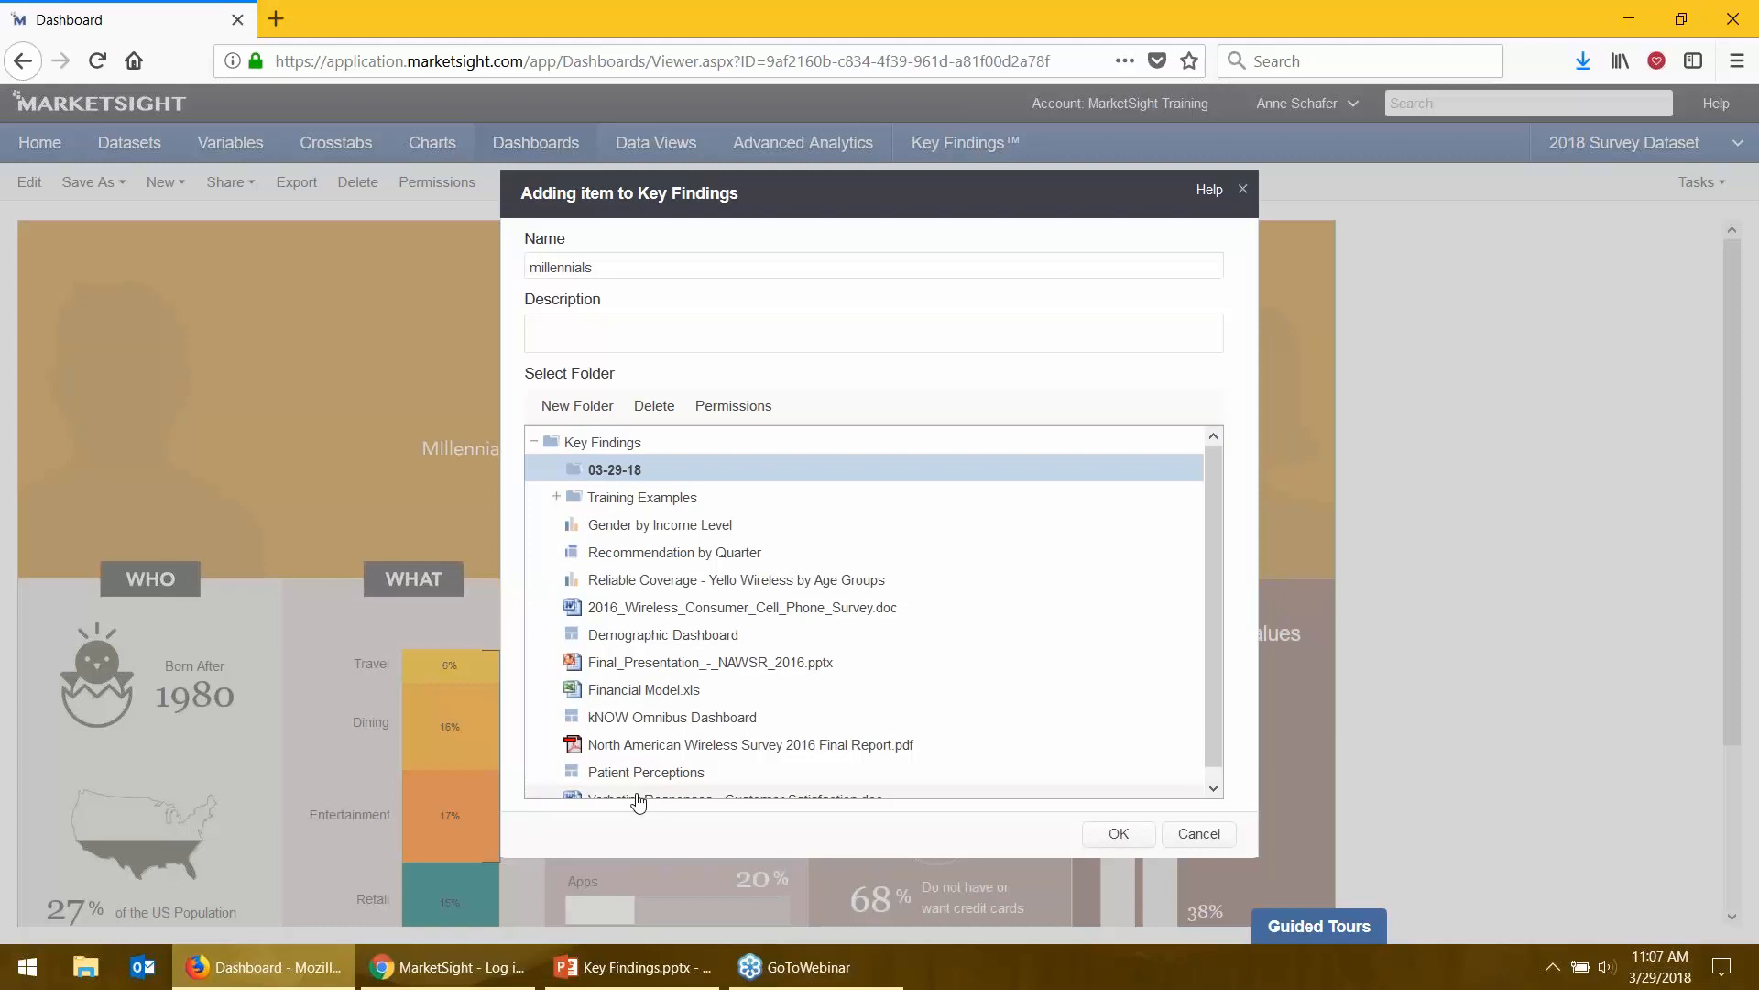
pyautogui.click(619, 478)
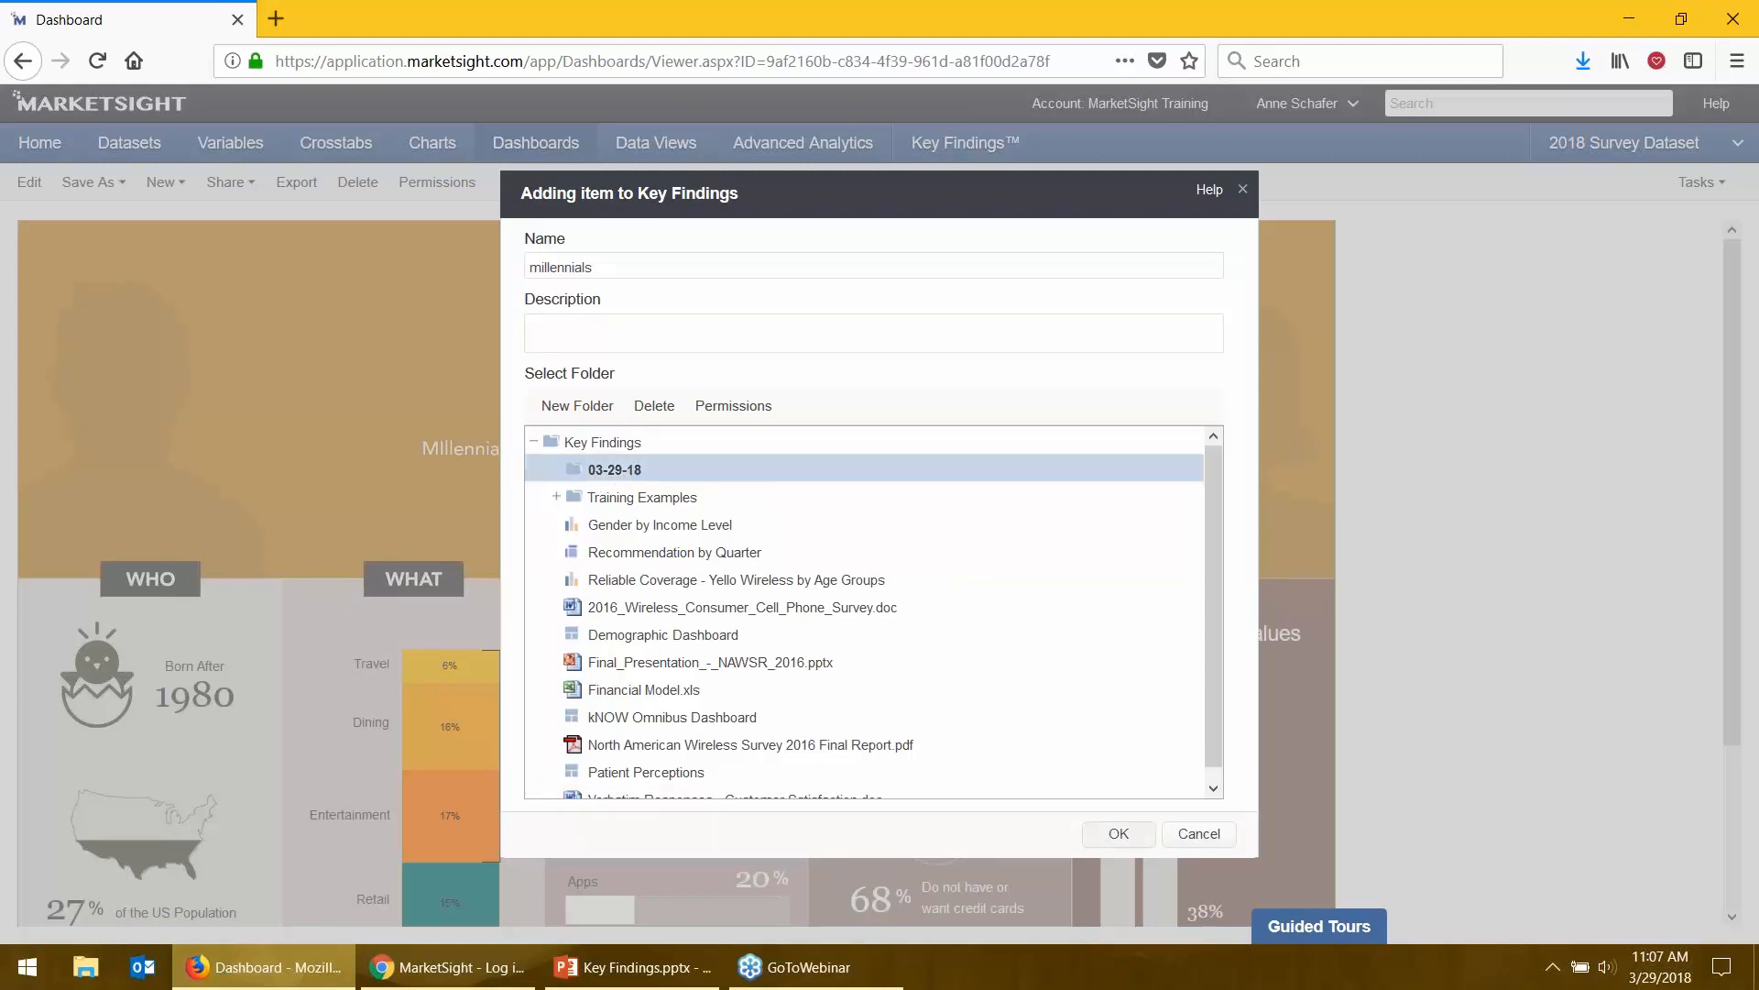
pyautogui.click(1119, 833)
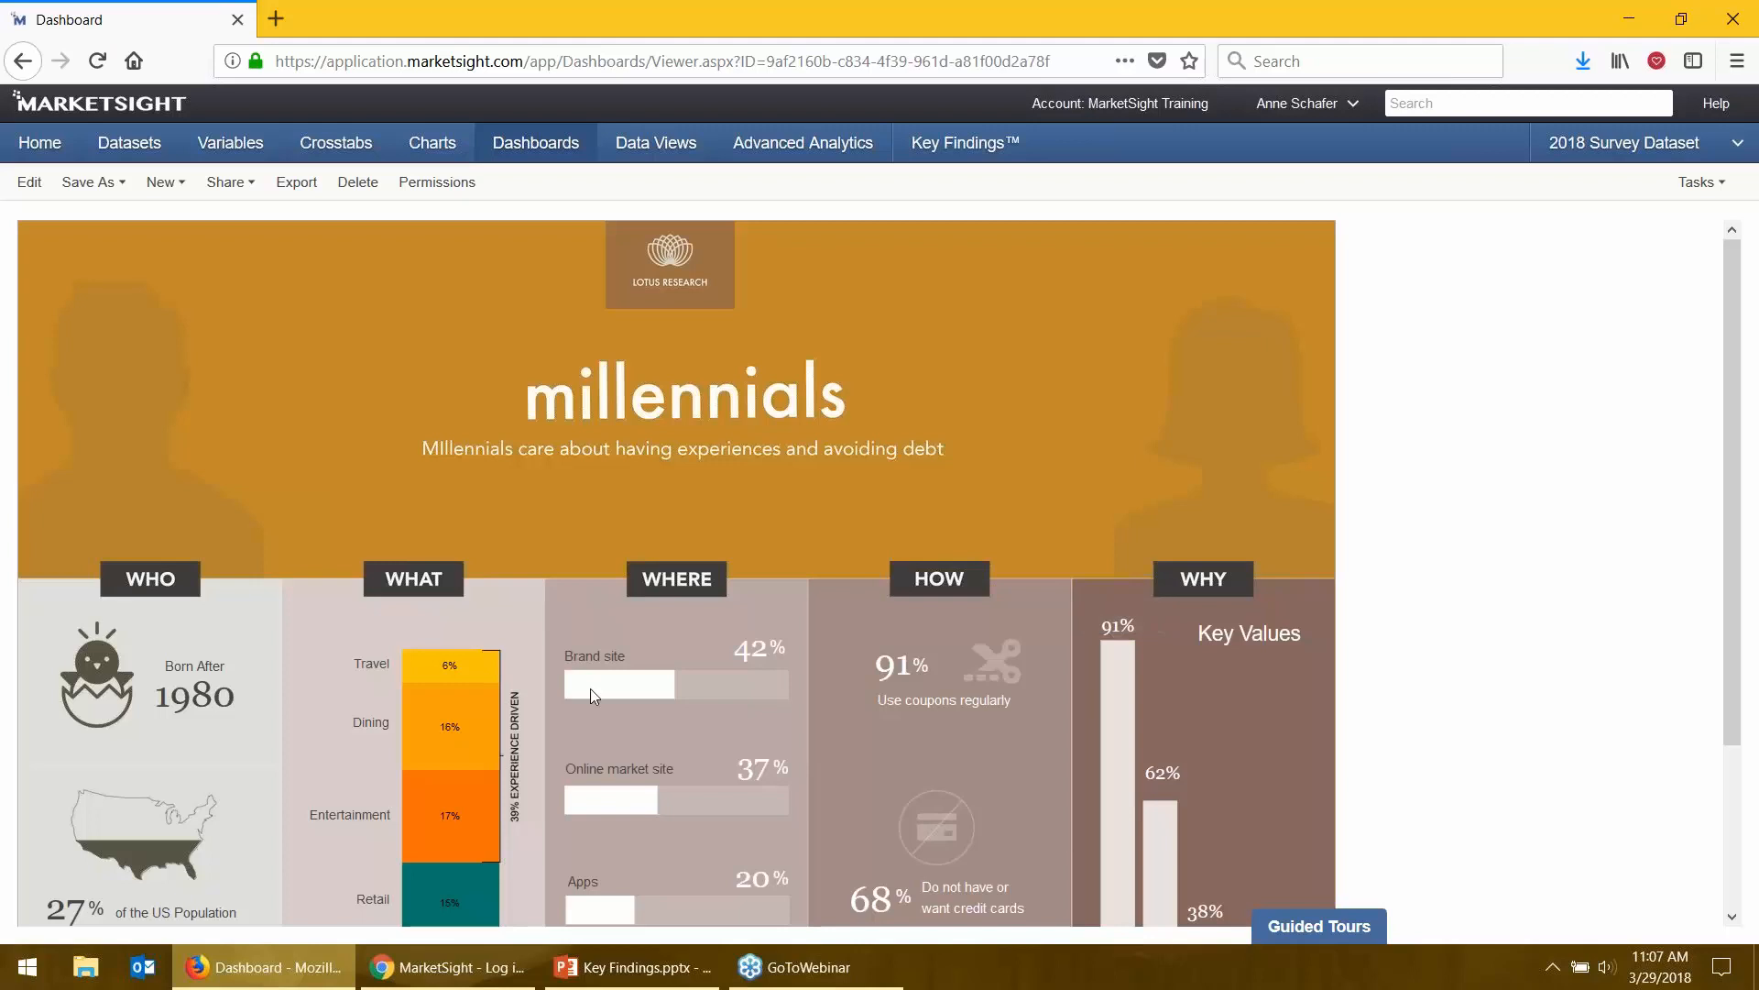
# - Review the new-item options of the Training dataset folder and the sharing options of its PDF report
pyautogui.click(154, 142)
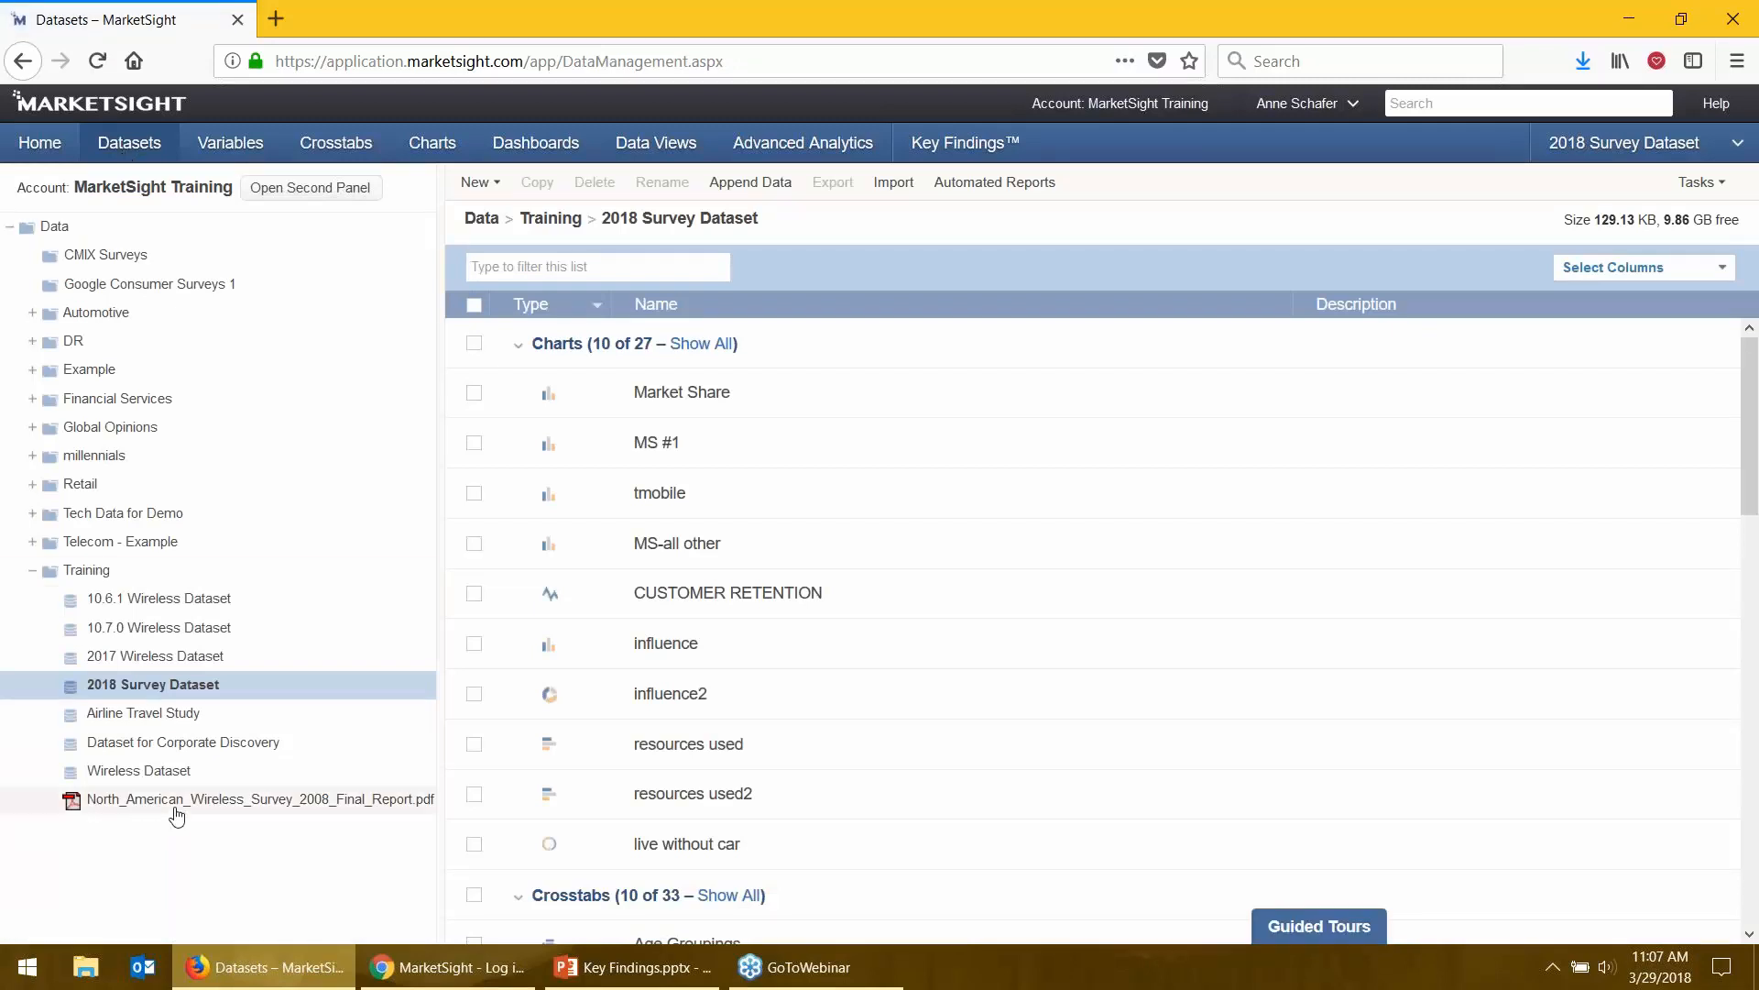
pyautogui.rightClick(91, 576)
pyautogui.moveTo(110, 586)
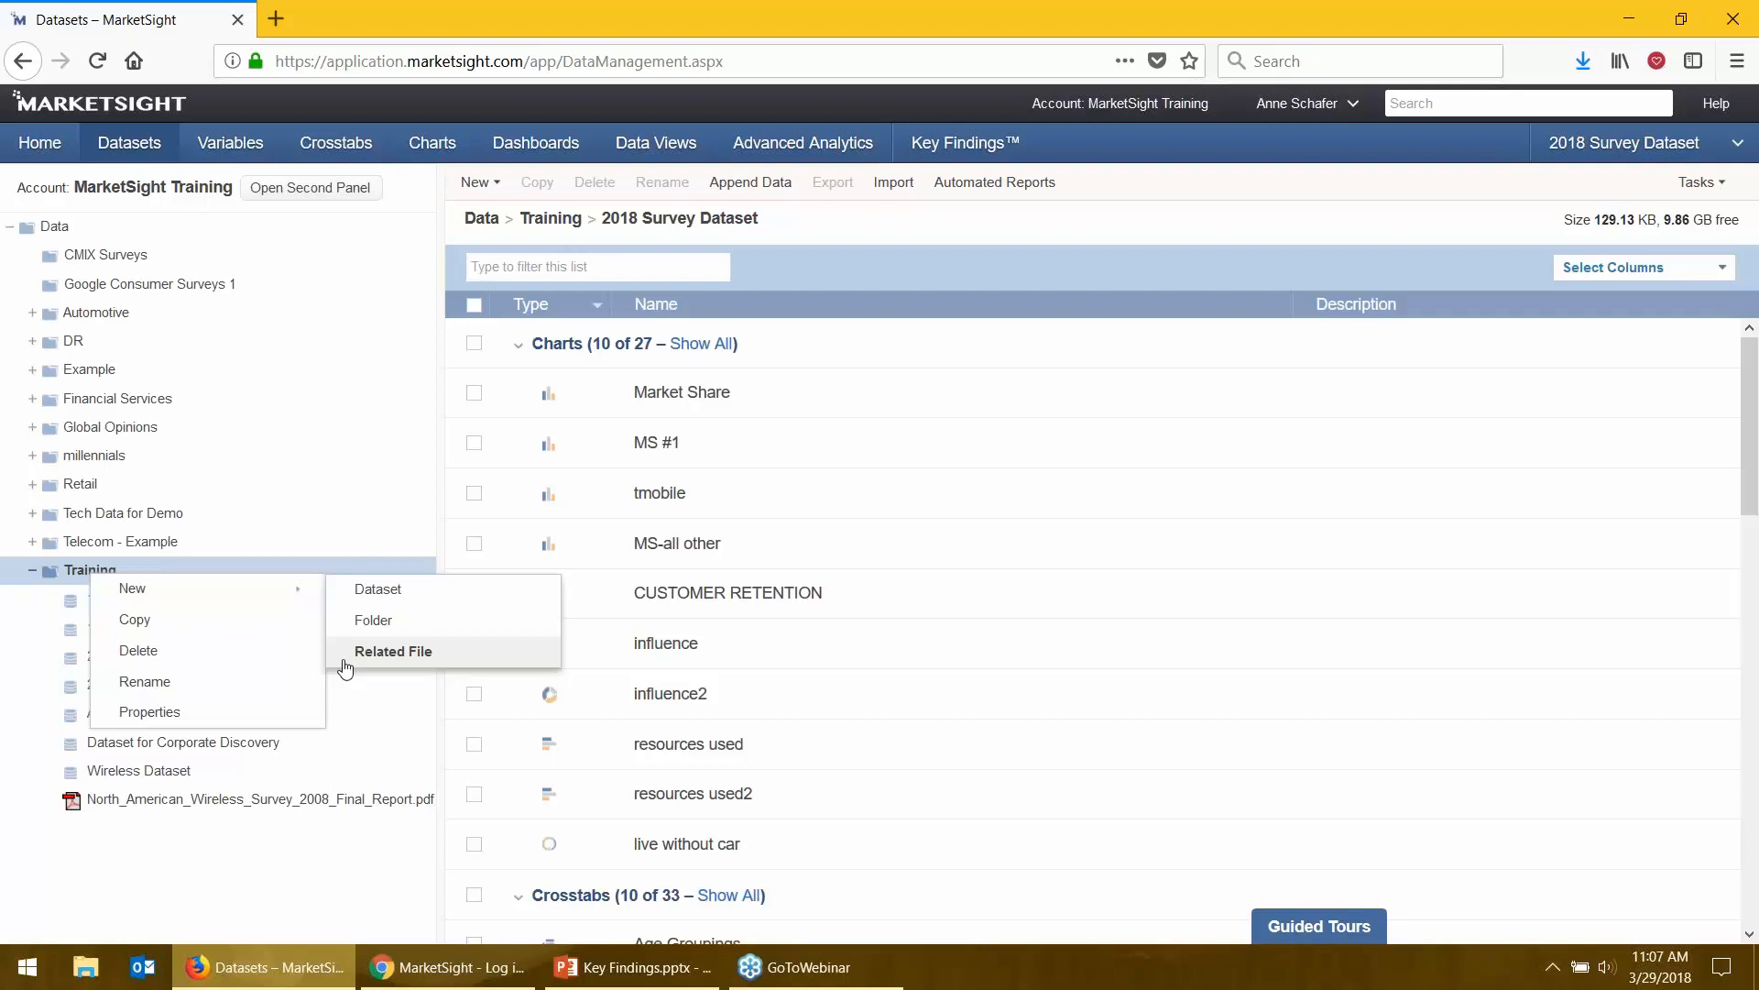
pyautogui.click(183, 798)
pyautogui.rightClick(218, 798)
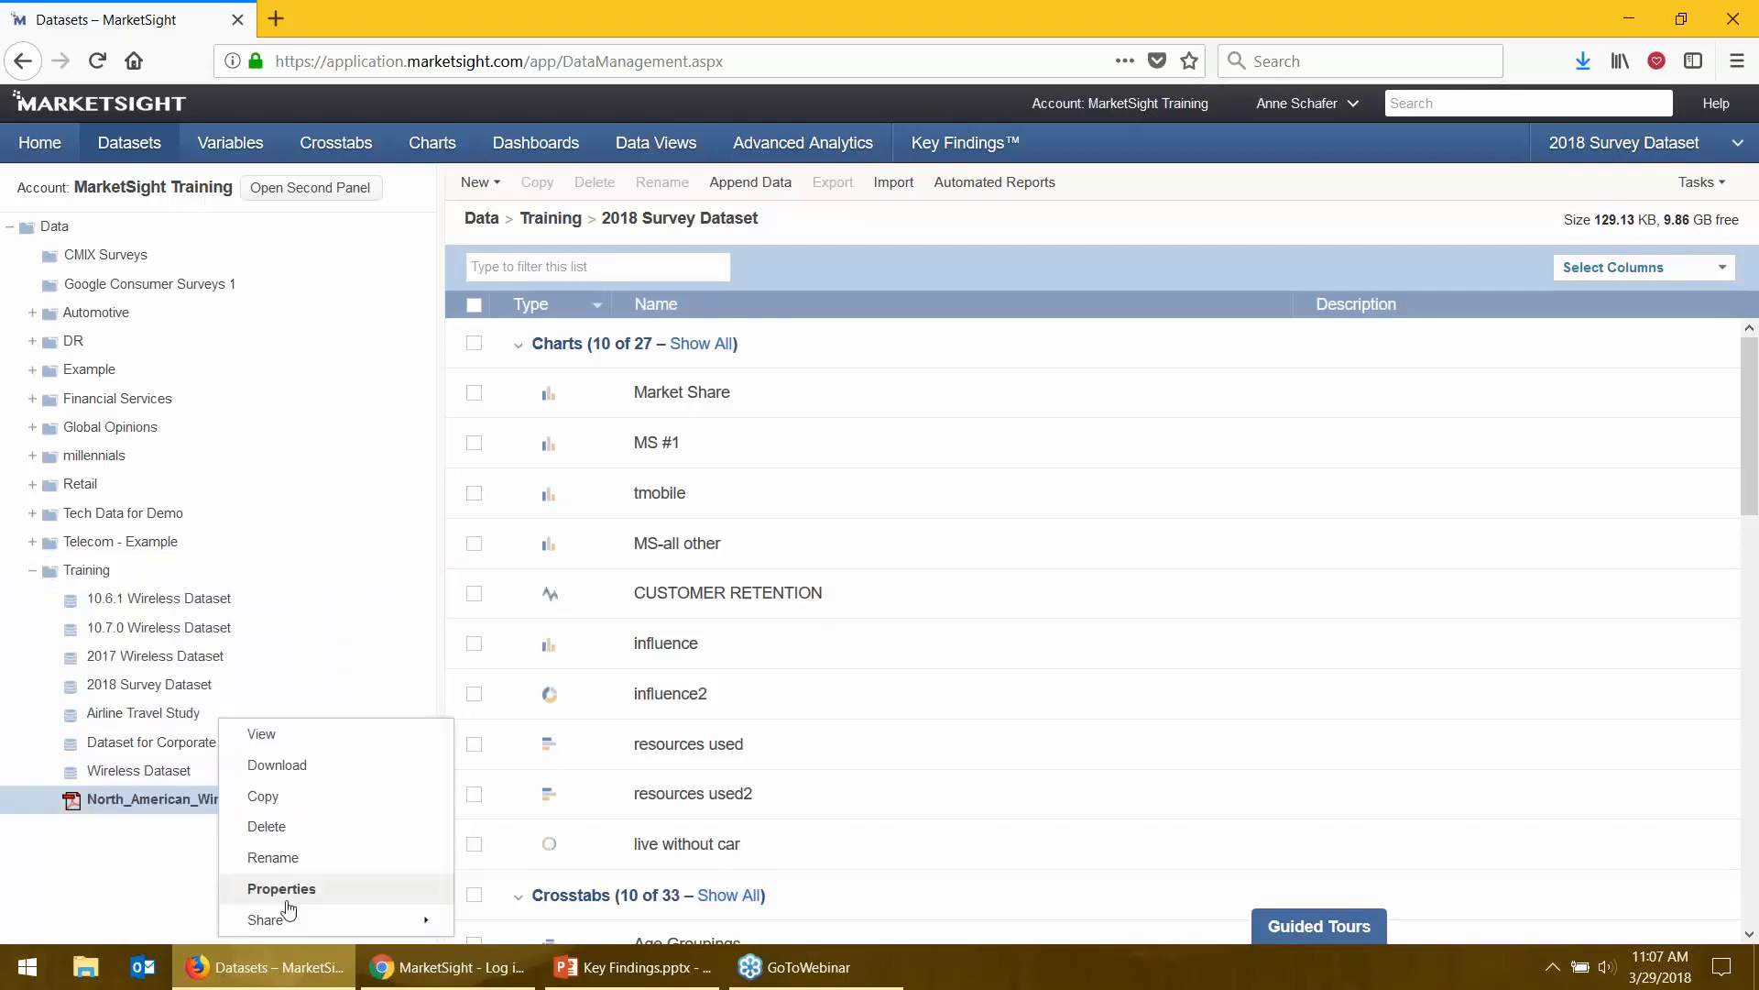
pyautogui.moveTo(285, 920)
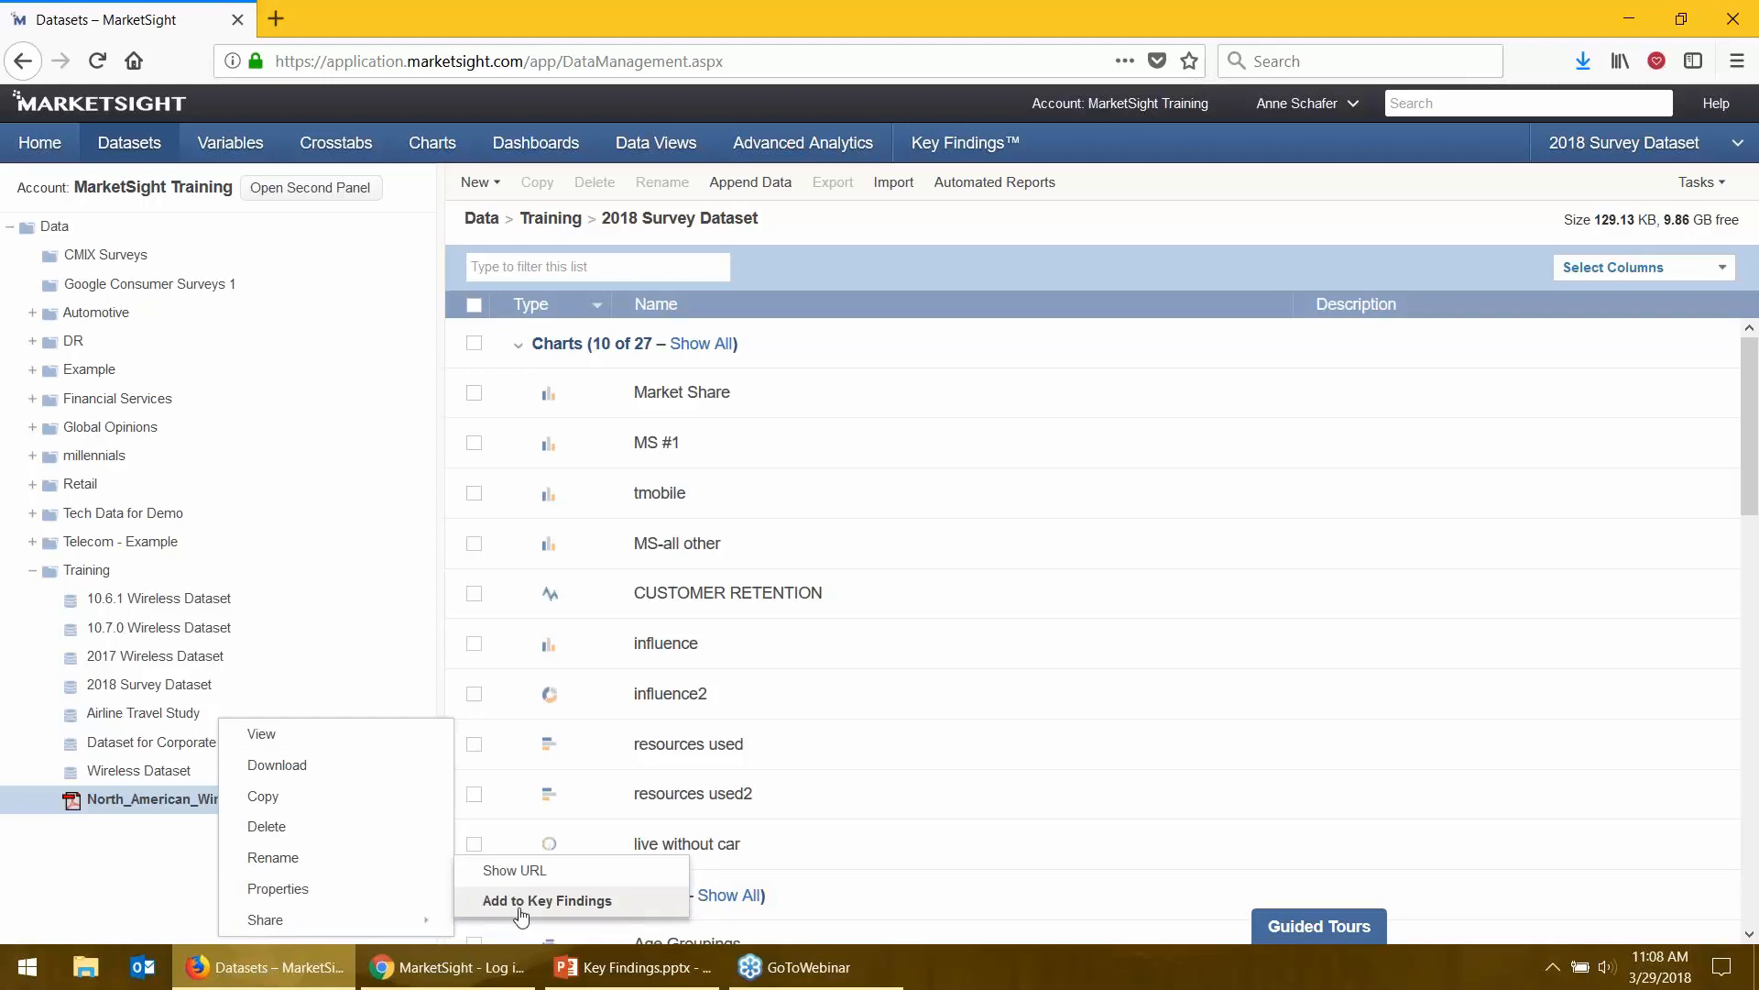
# - View the millennials dashboard in the 03-29-18 folder of Key Findings and check the folder's available actions
pyautogui.click(941, 158)
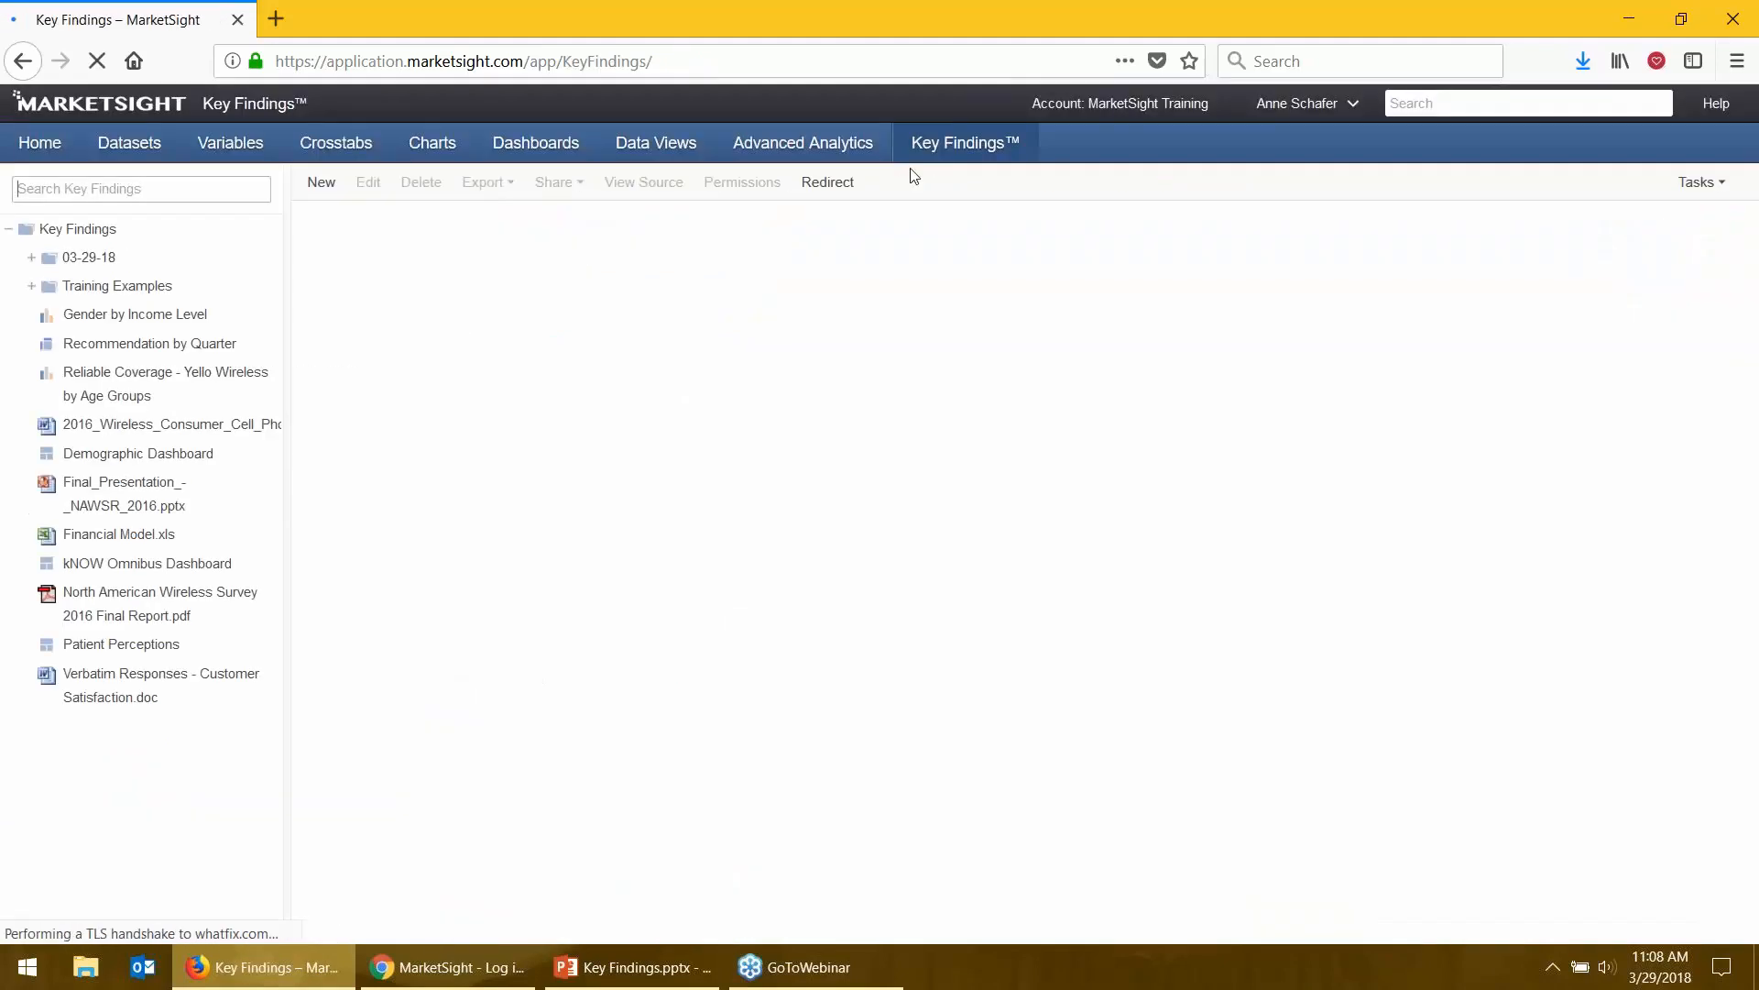
pyautogui.click(31, 258)
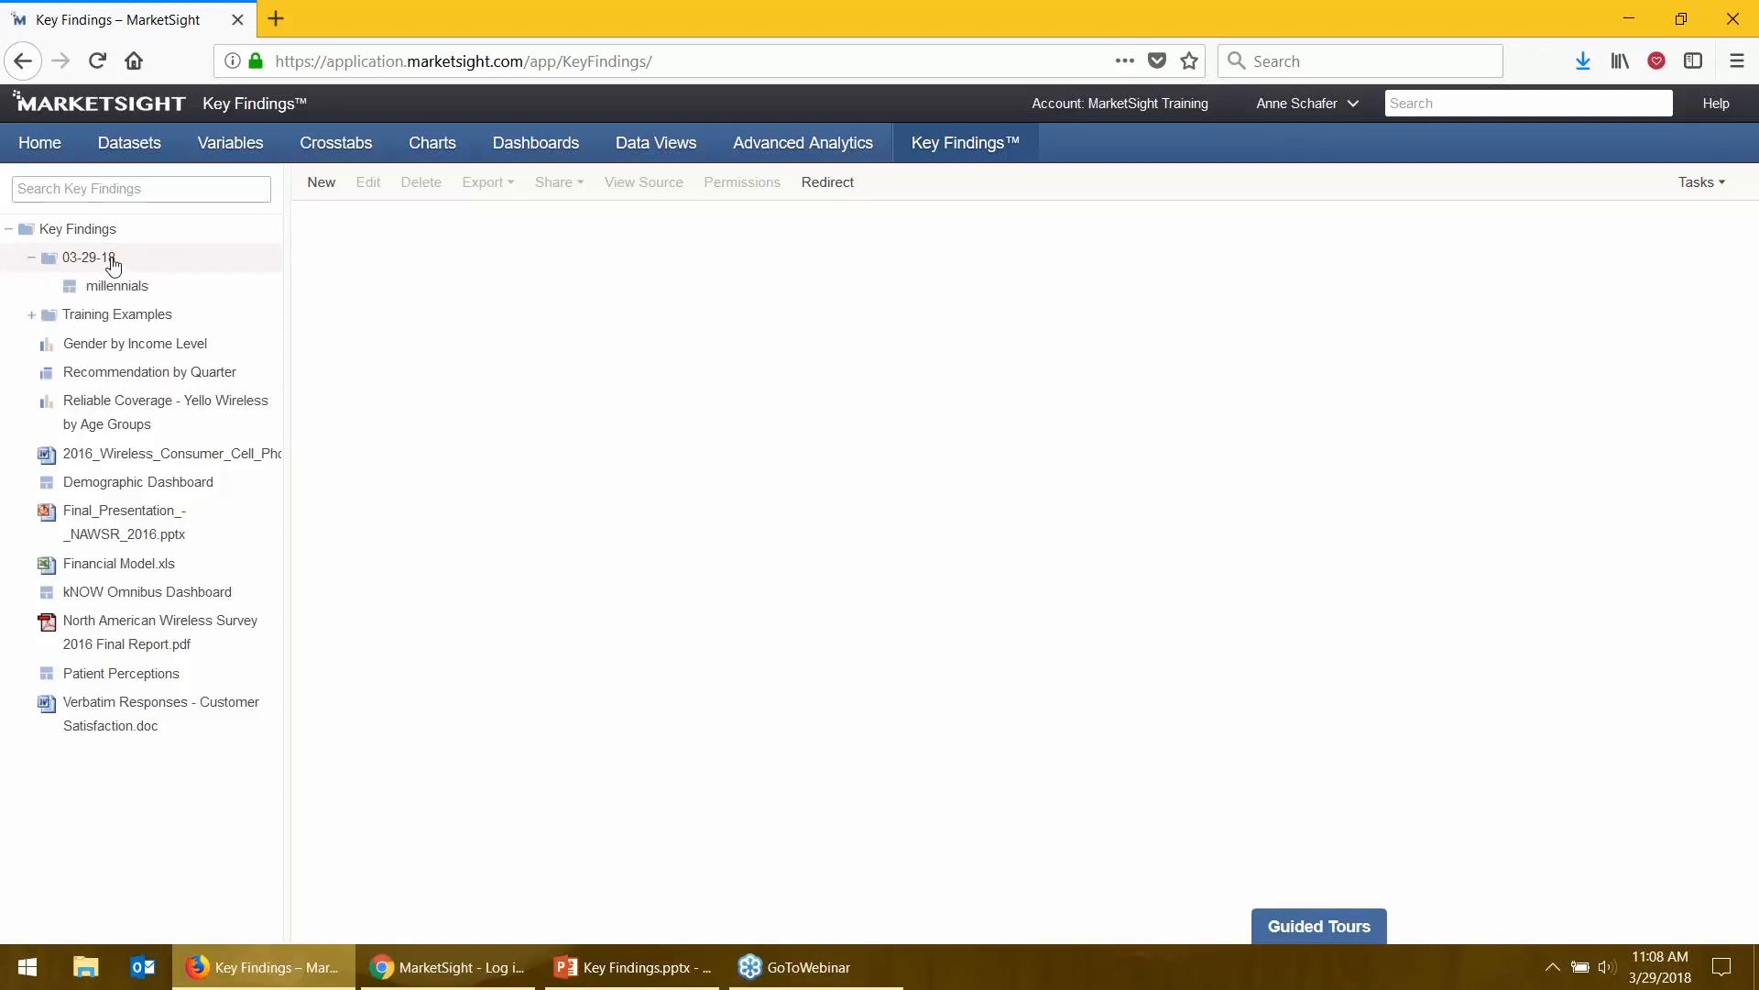
pyautogui.click(105, 292)
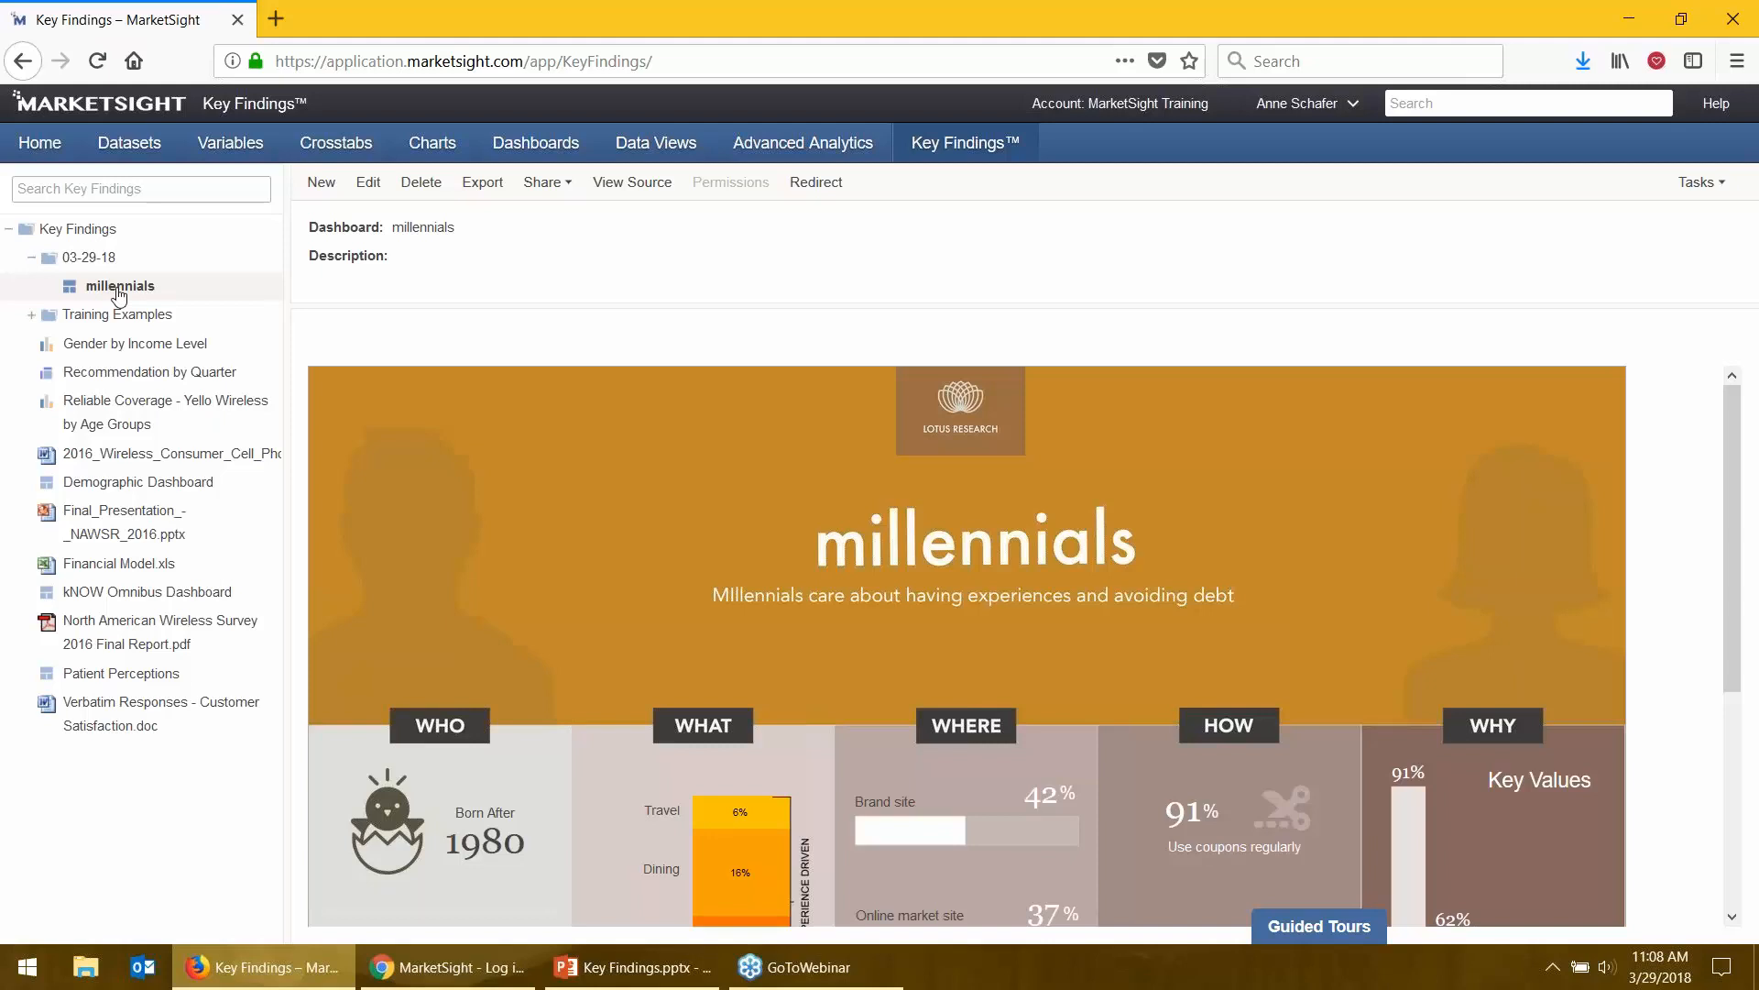
pyautogui.click(119, 290)
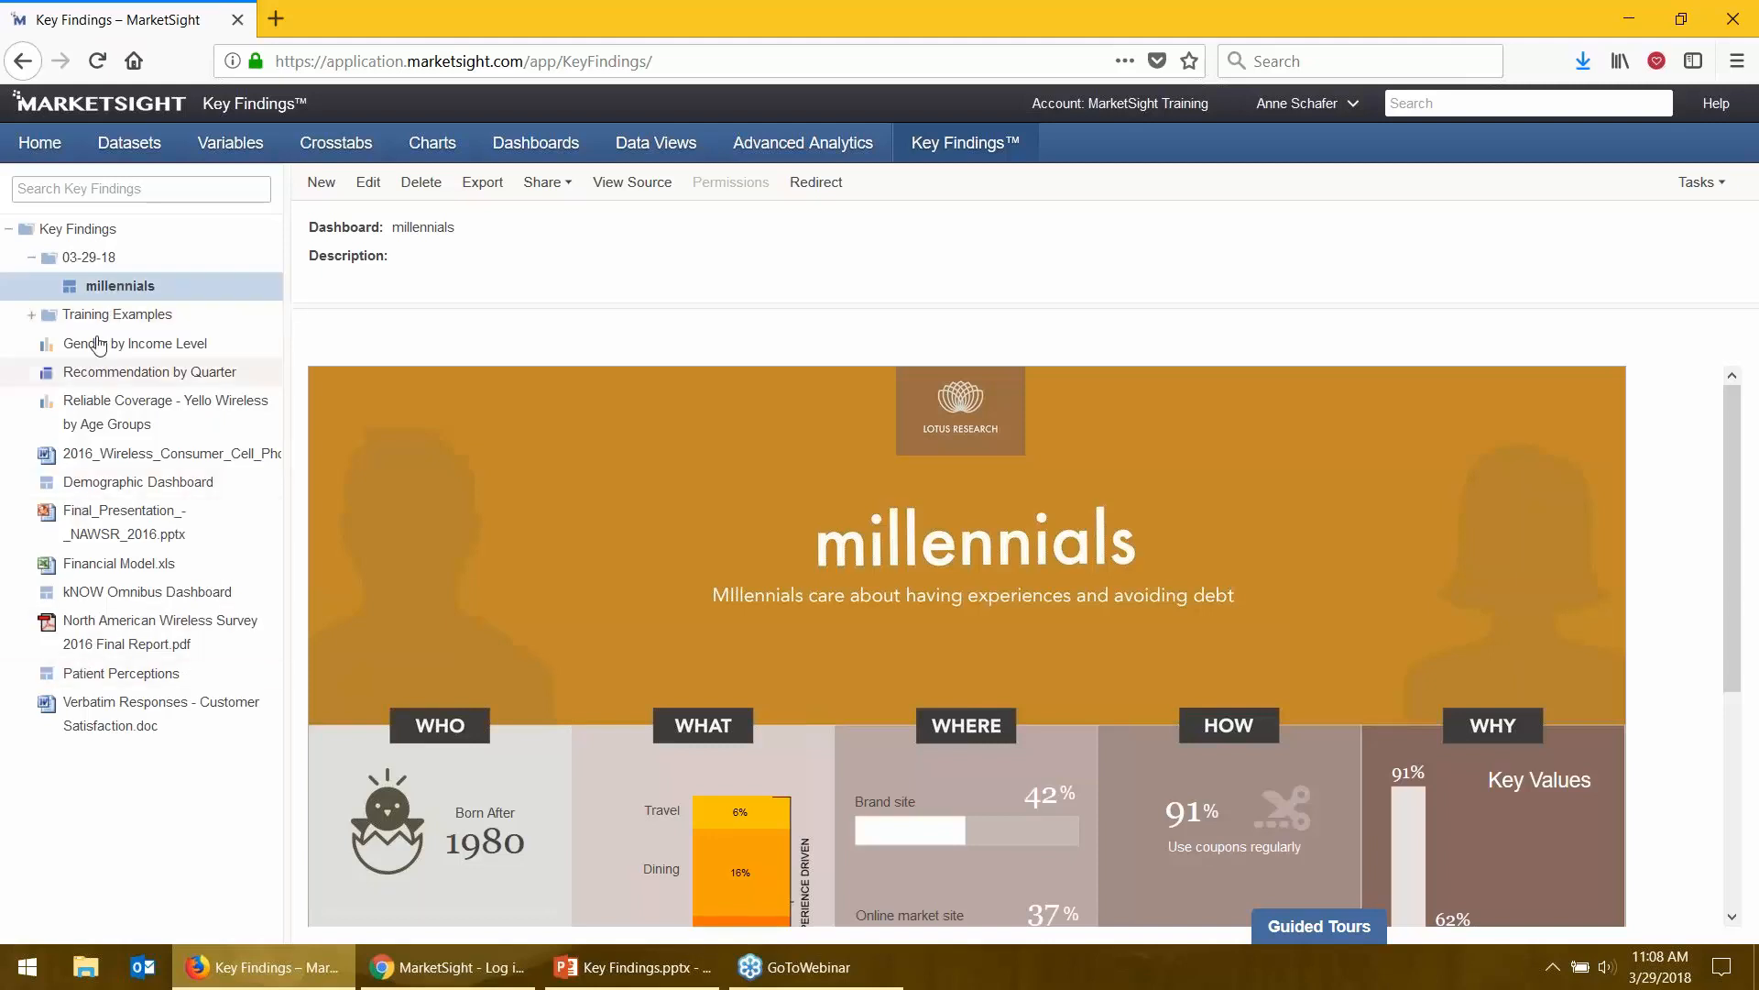
pyautogui.rightClick(87, 263)
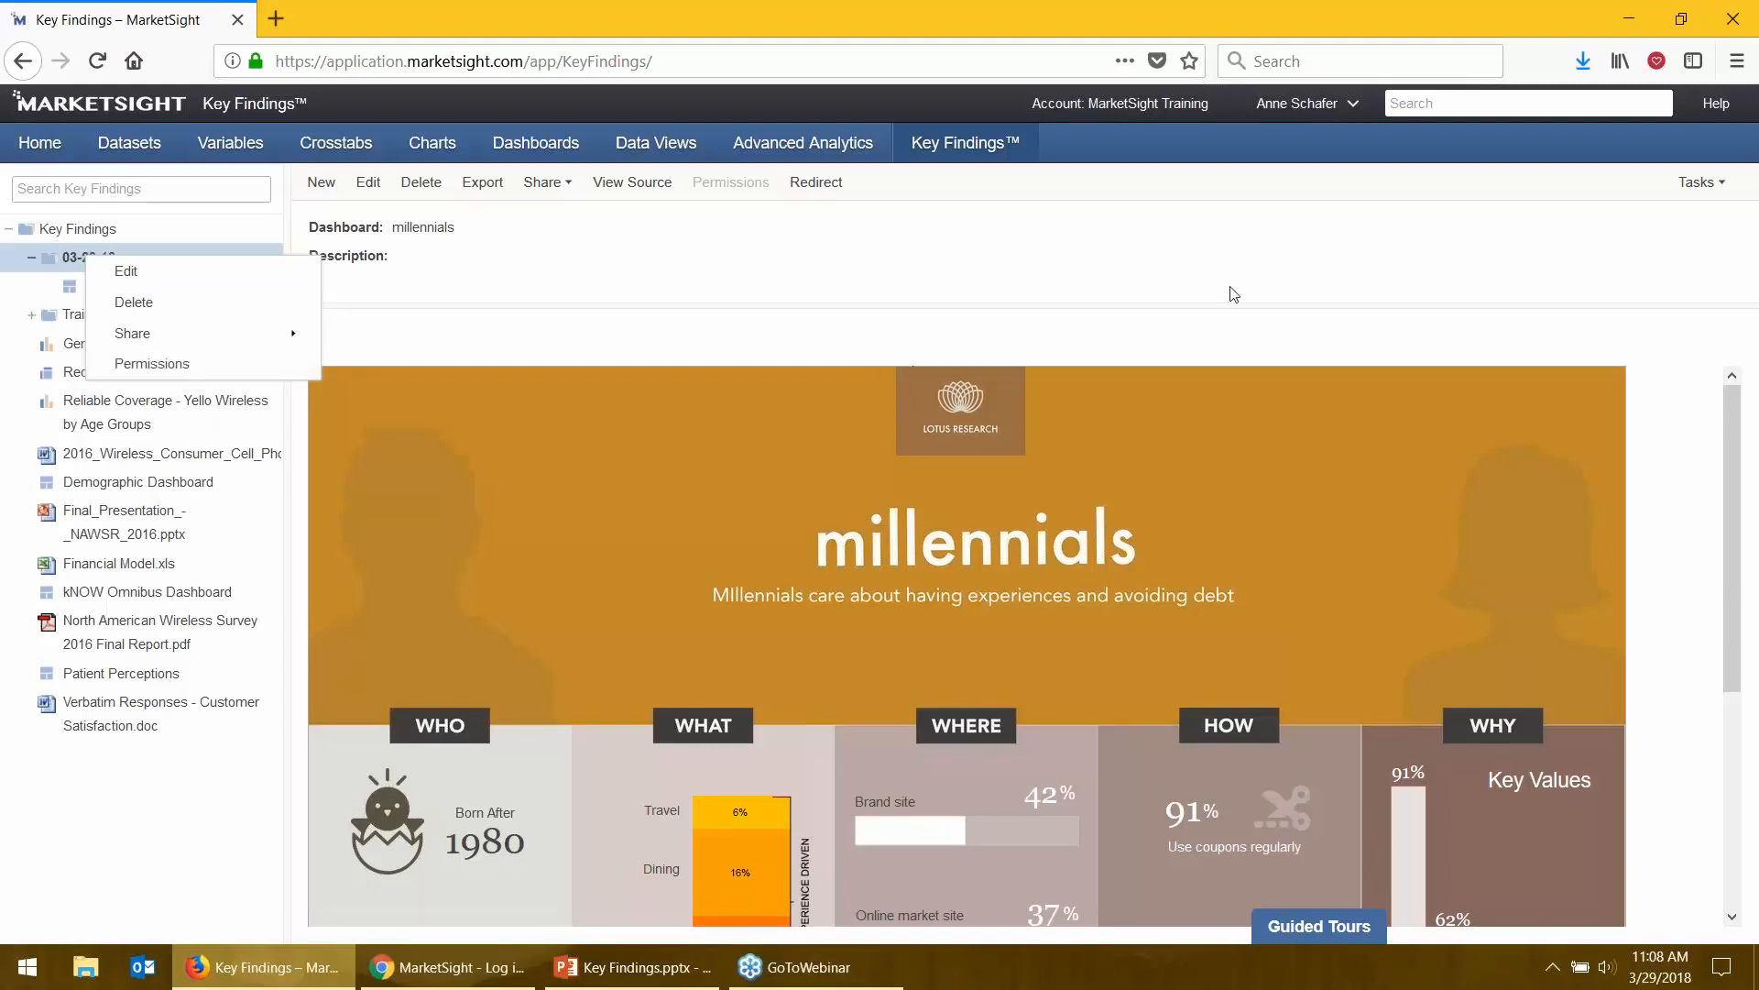
pyautogui.click(1281, 273)
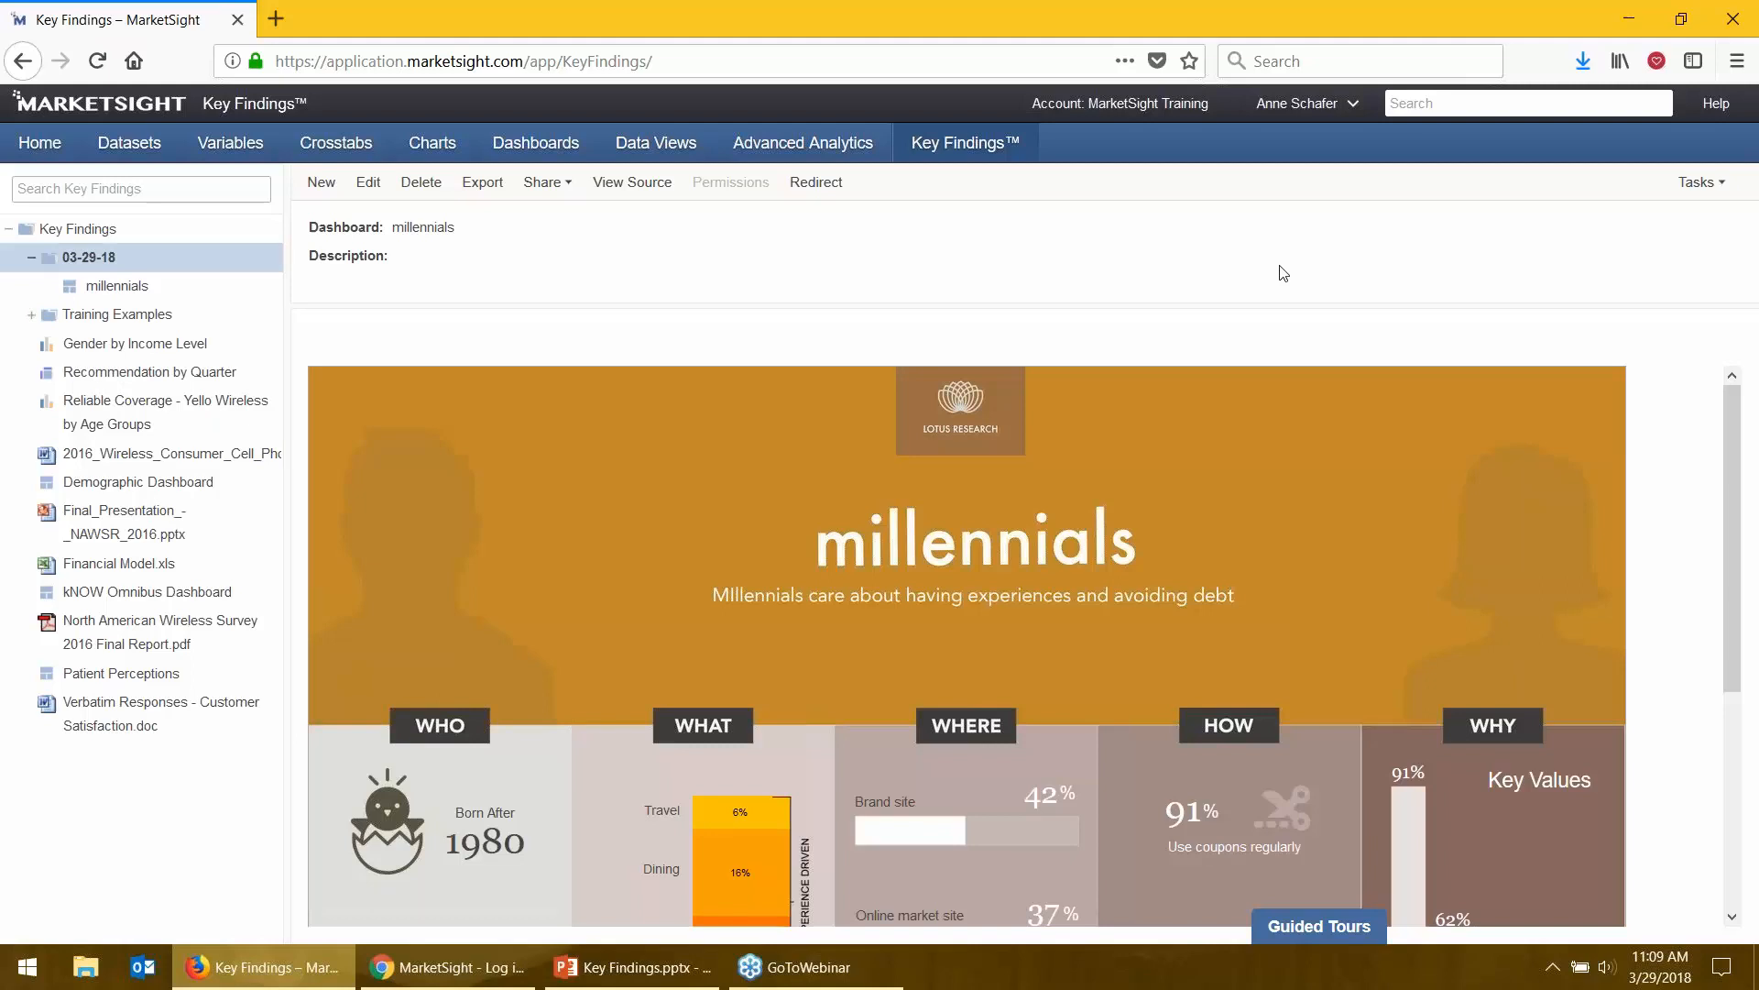
# - Open user administration and start a new user, reviewing the email, password and Send login information fields
pyautogui.click(1306, 105)
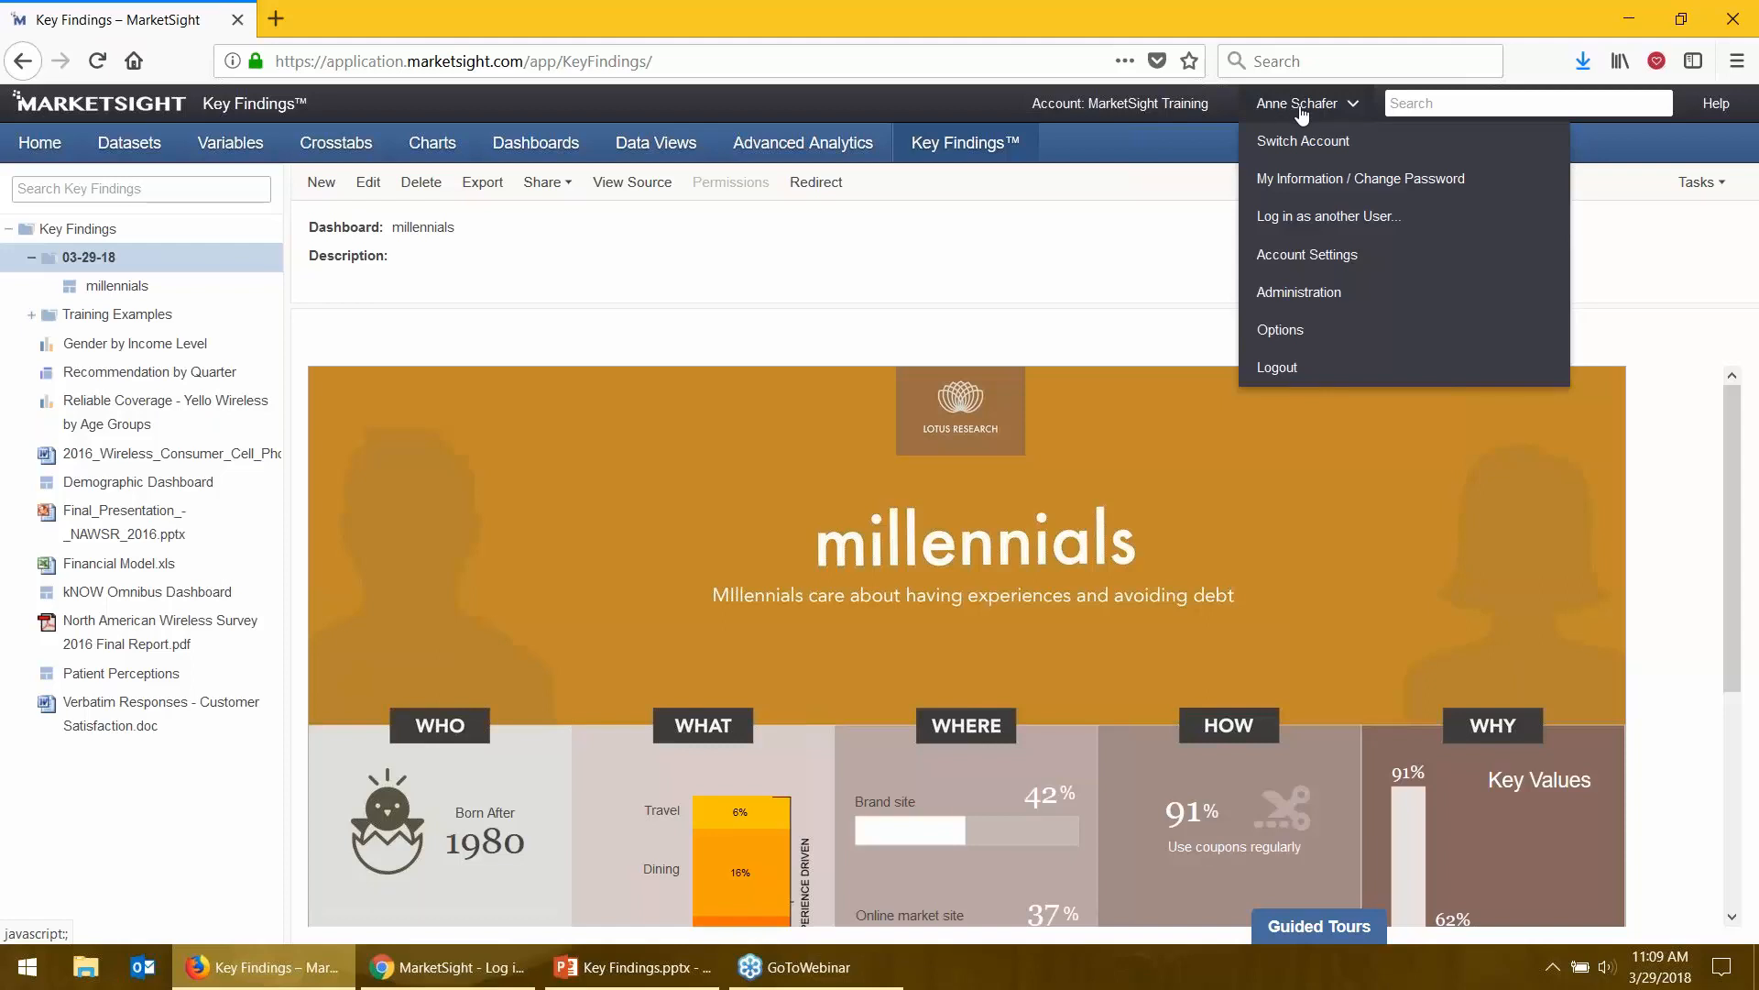
pyautogui.click(1325, 310)
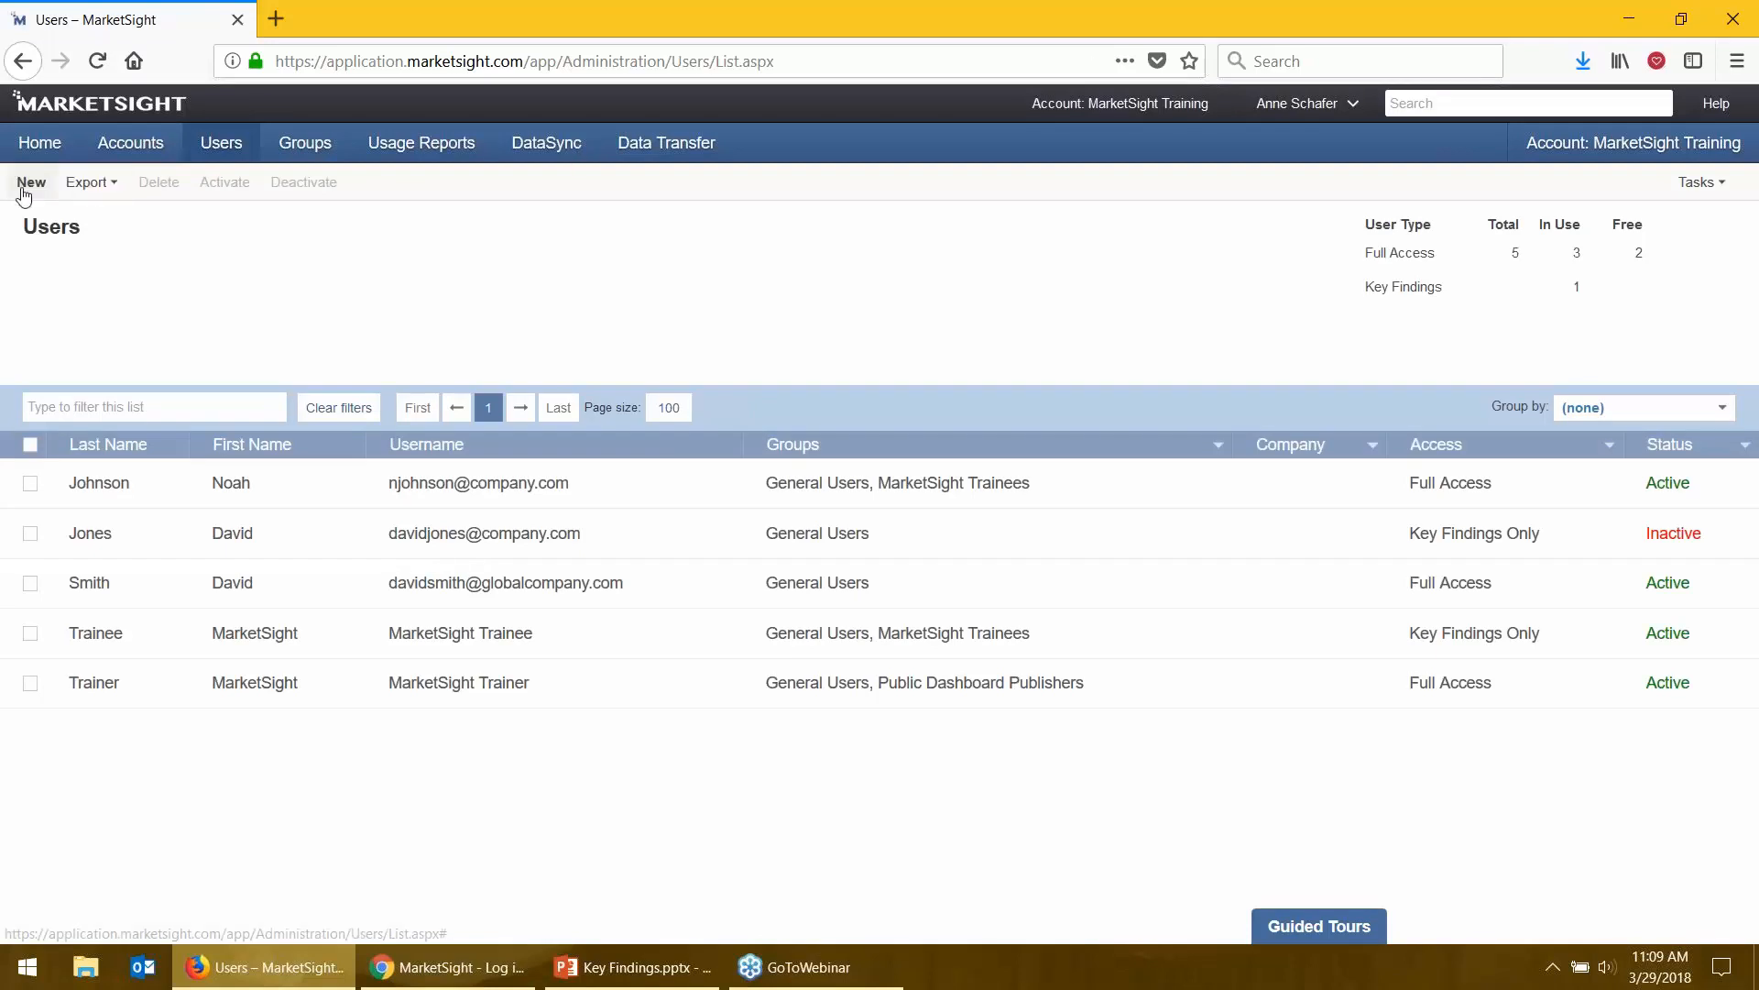
pyautogui.click(25, 194)
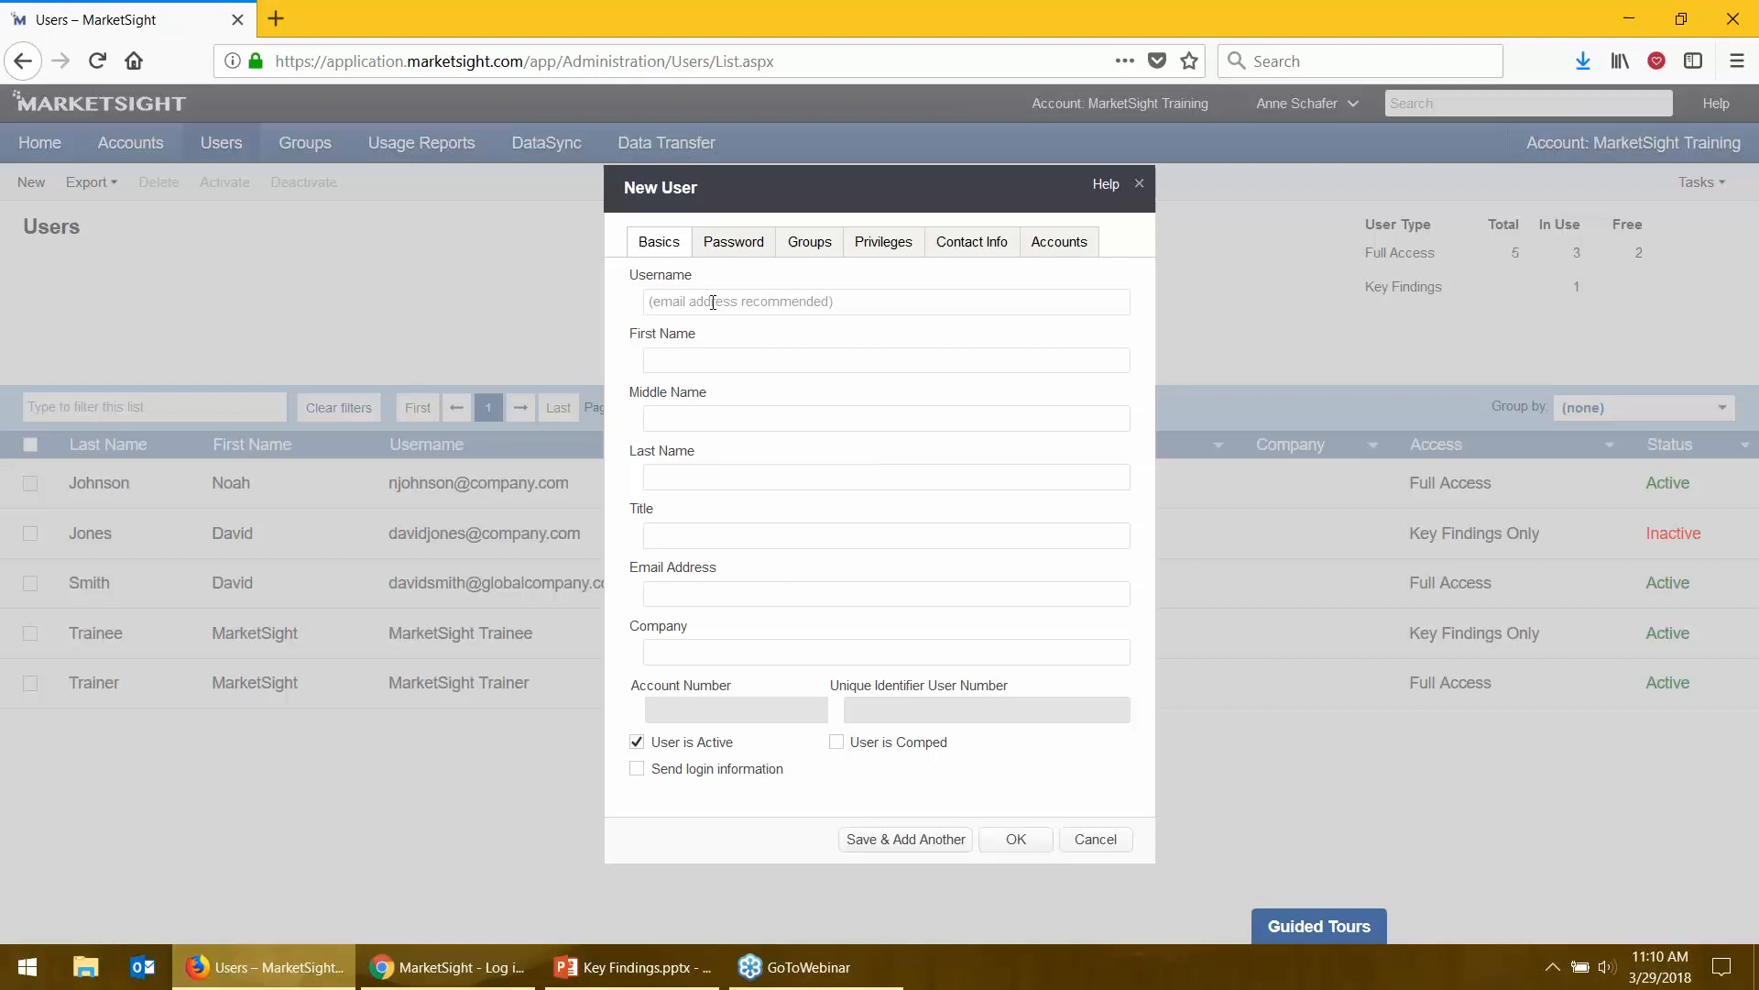
pyautogui.click(809, 600)
pyautogui.moveTo(719, 568); pyautogui.dragTo(627, 570)
pyautogui.click(661, 589)
pyautogui.click(734, 244)
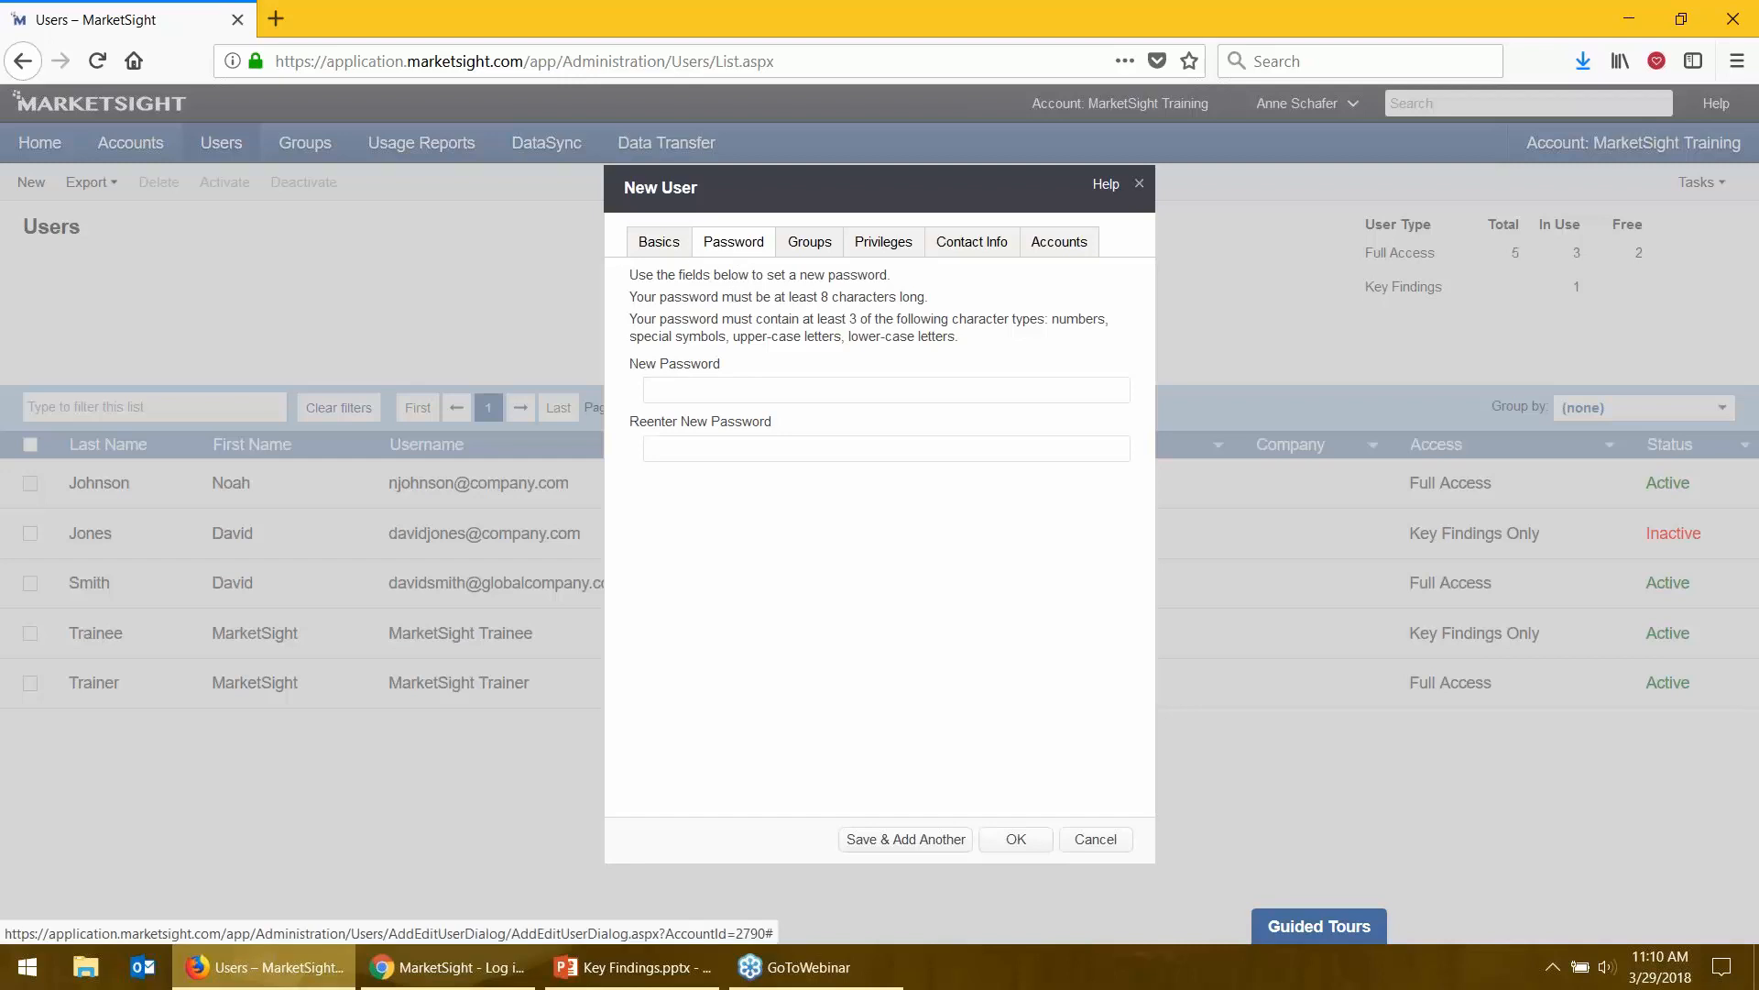
pyautogui.click(671, 250)
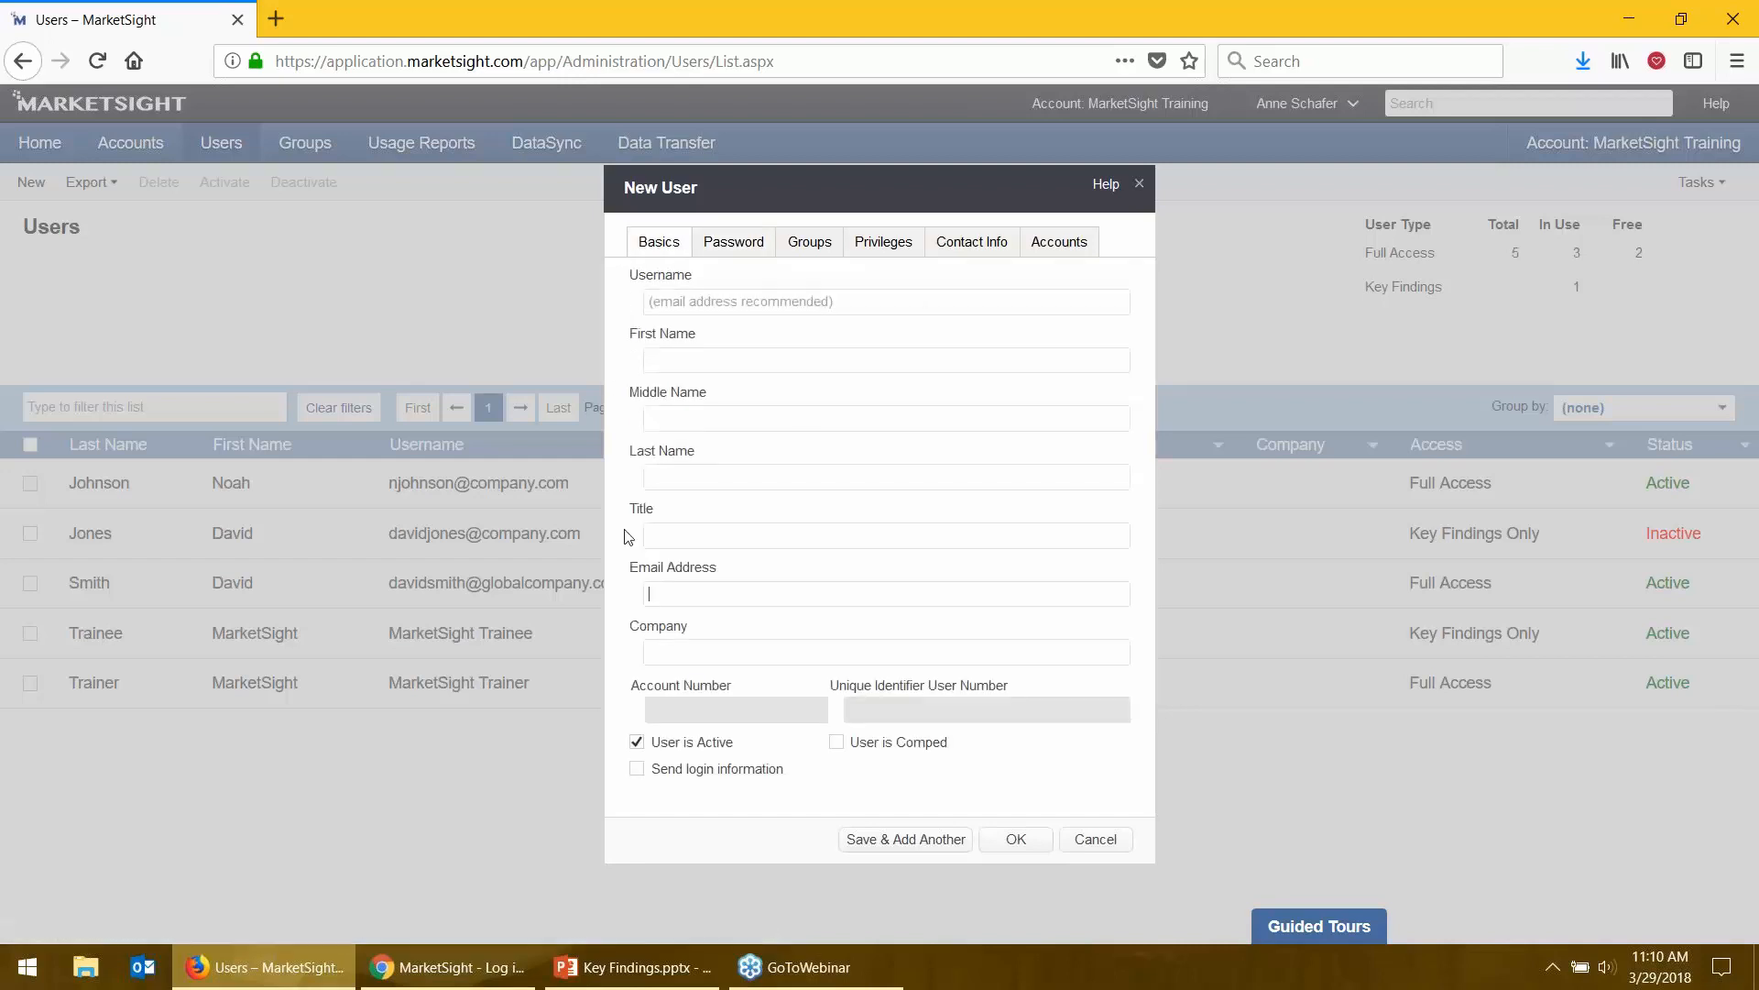
pyautogui.moveTo(652, 781); pyautogui.dragTo(790, 781)
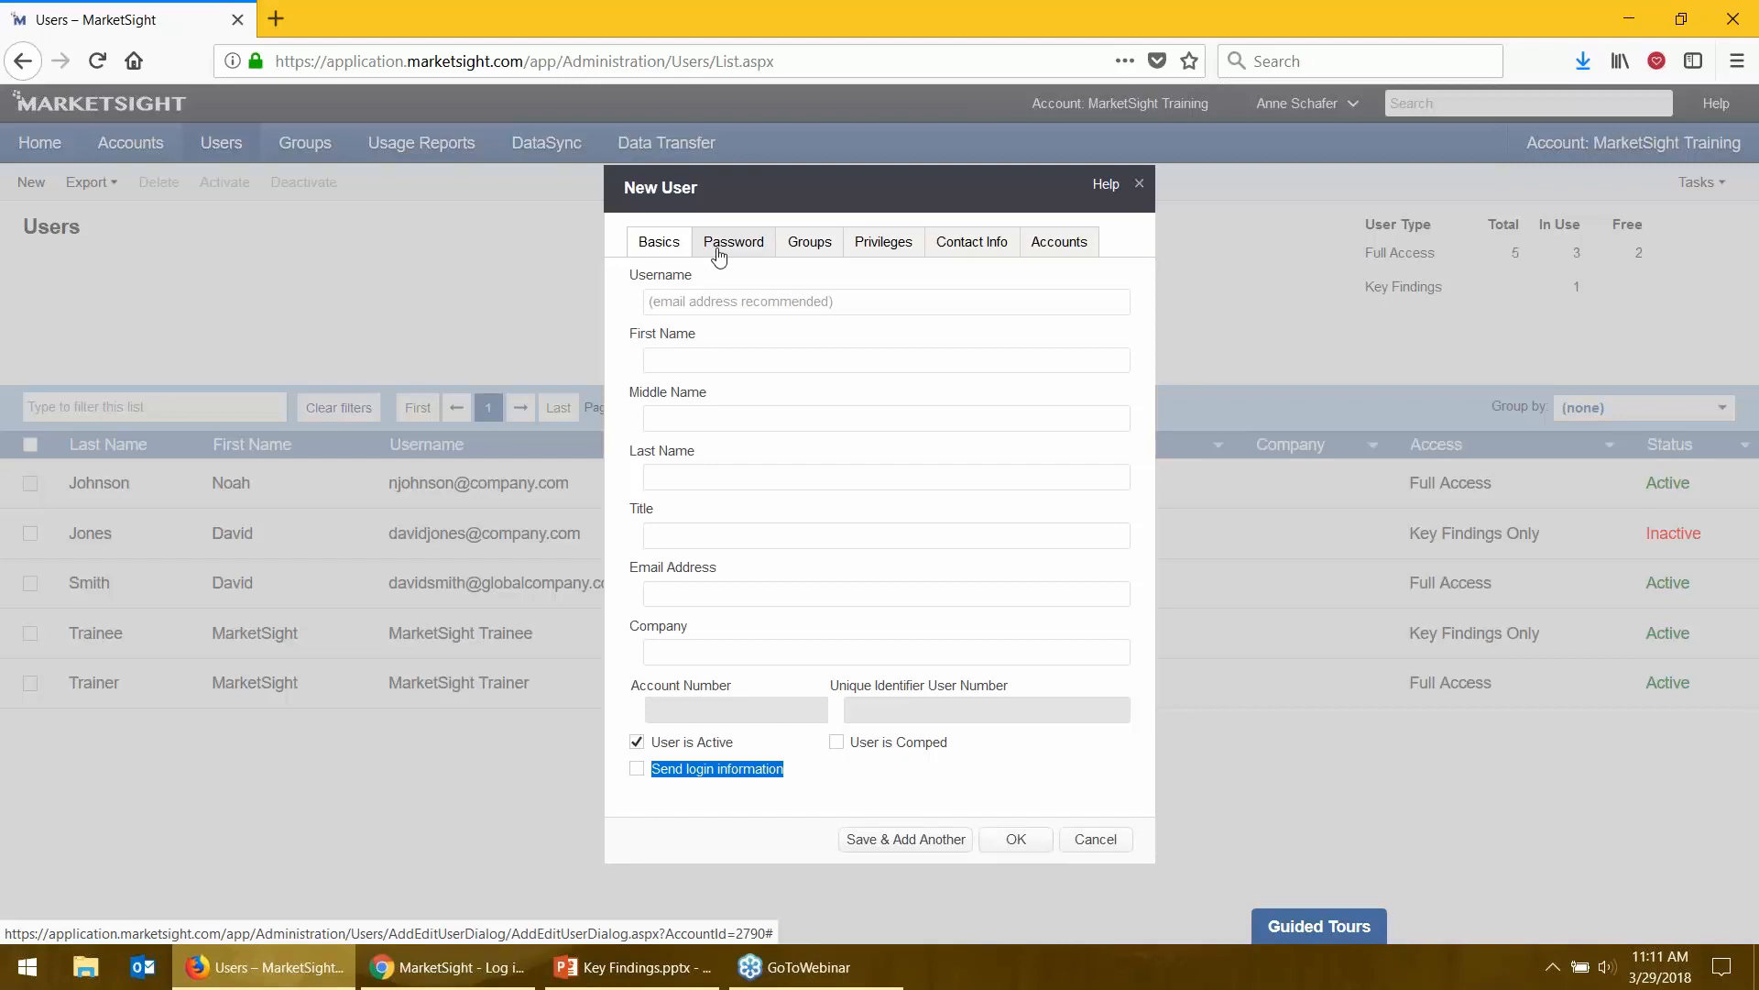
# - Set the new user's privileges to Key Findings Only
pyautogui.click(885, 243)
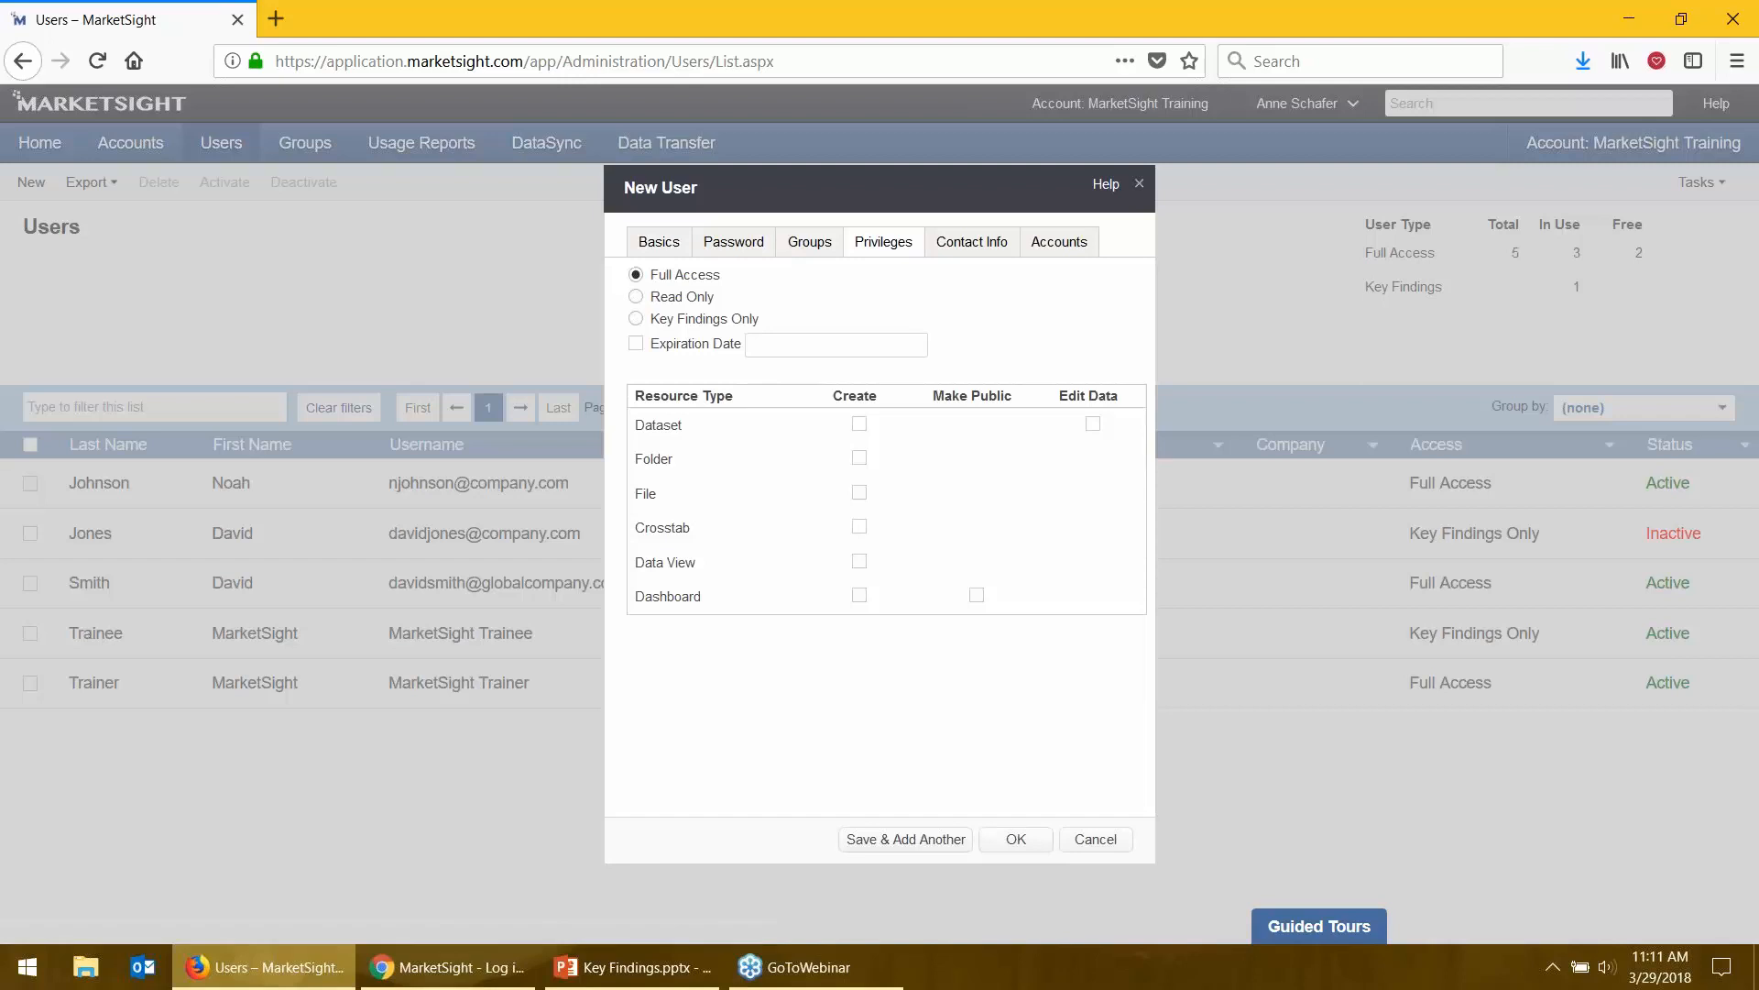
pyautogui.moveTo(679, 321); pyautogui.dragTo(757, 321)
pyautogui.keyDown('shift'); pyautogui.click(650, 321); pyautogui.keyUp('shift')
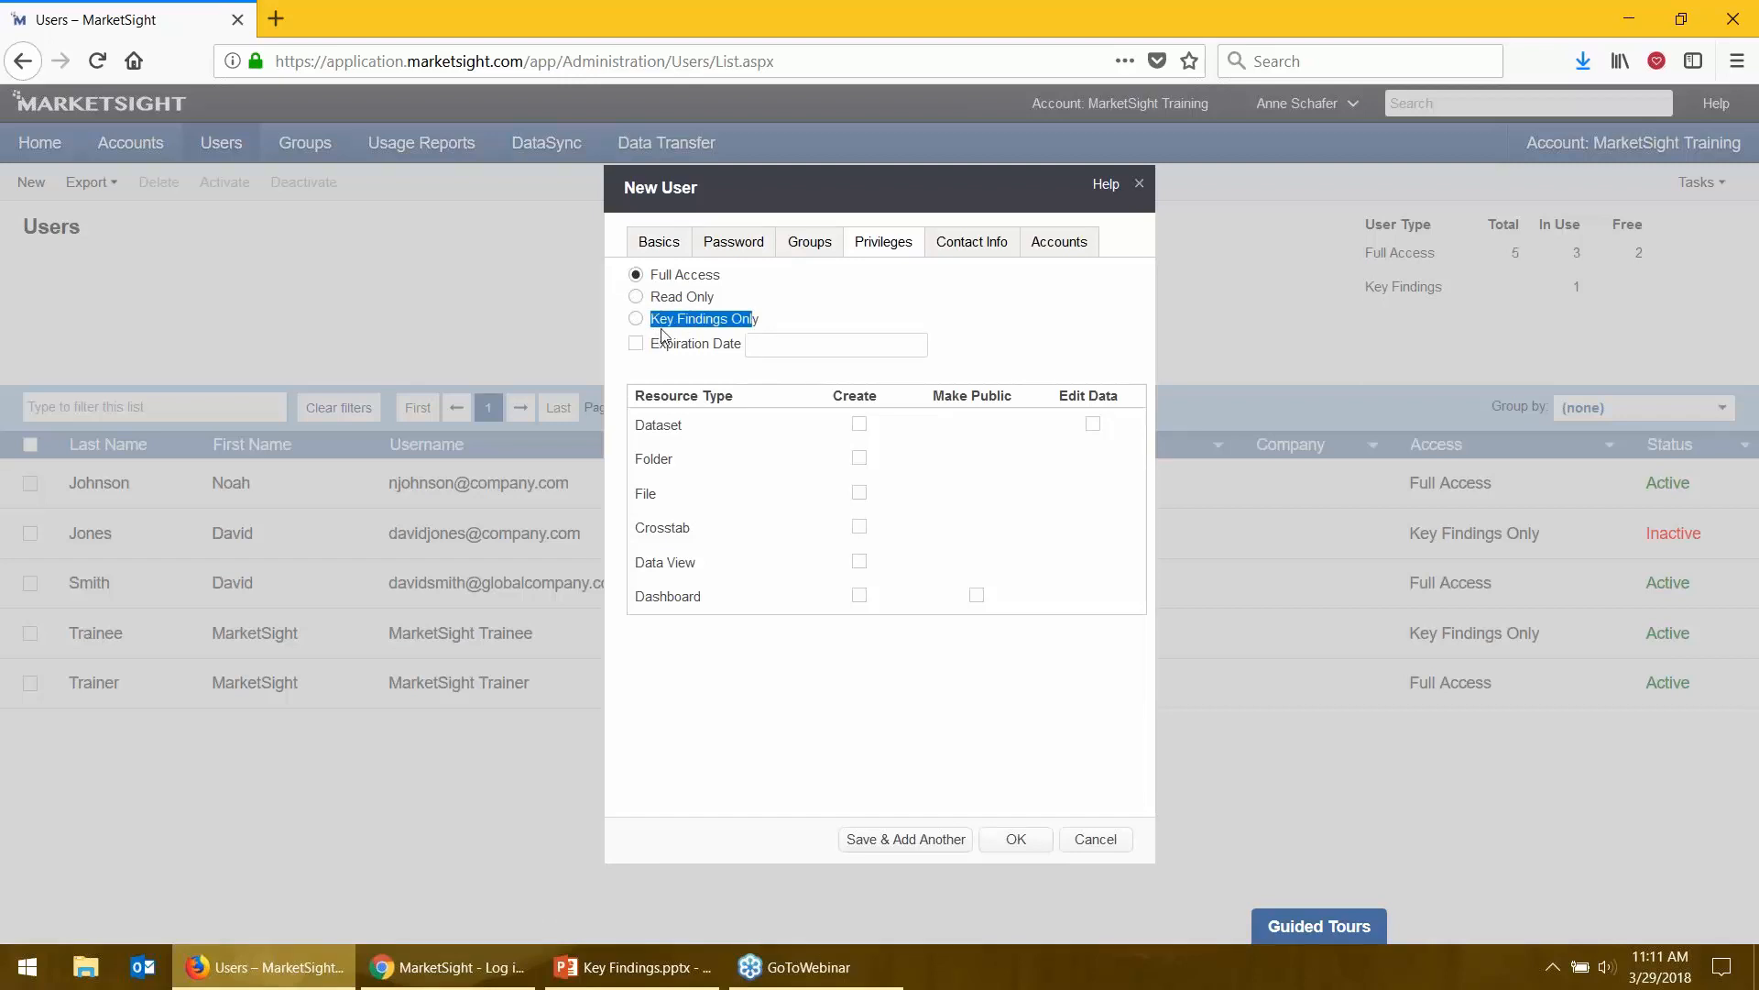
pyautogui.click(758, 333)
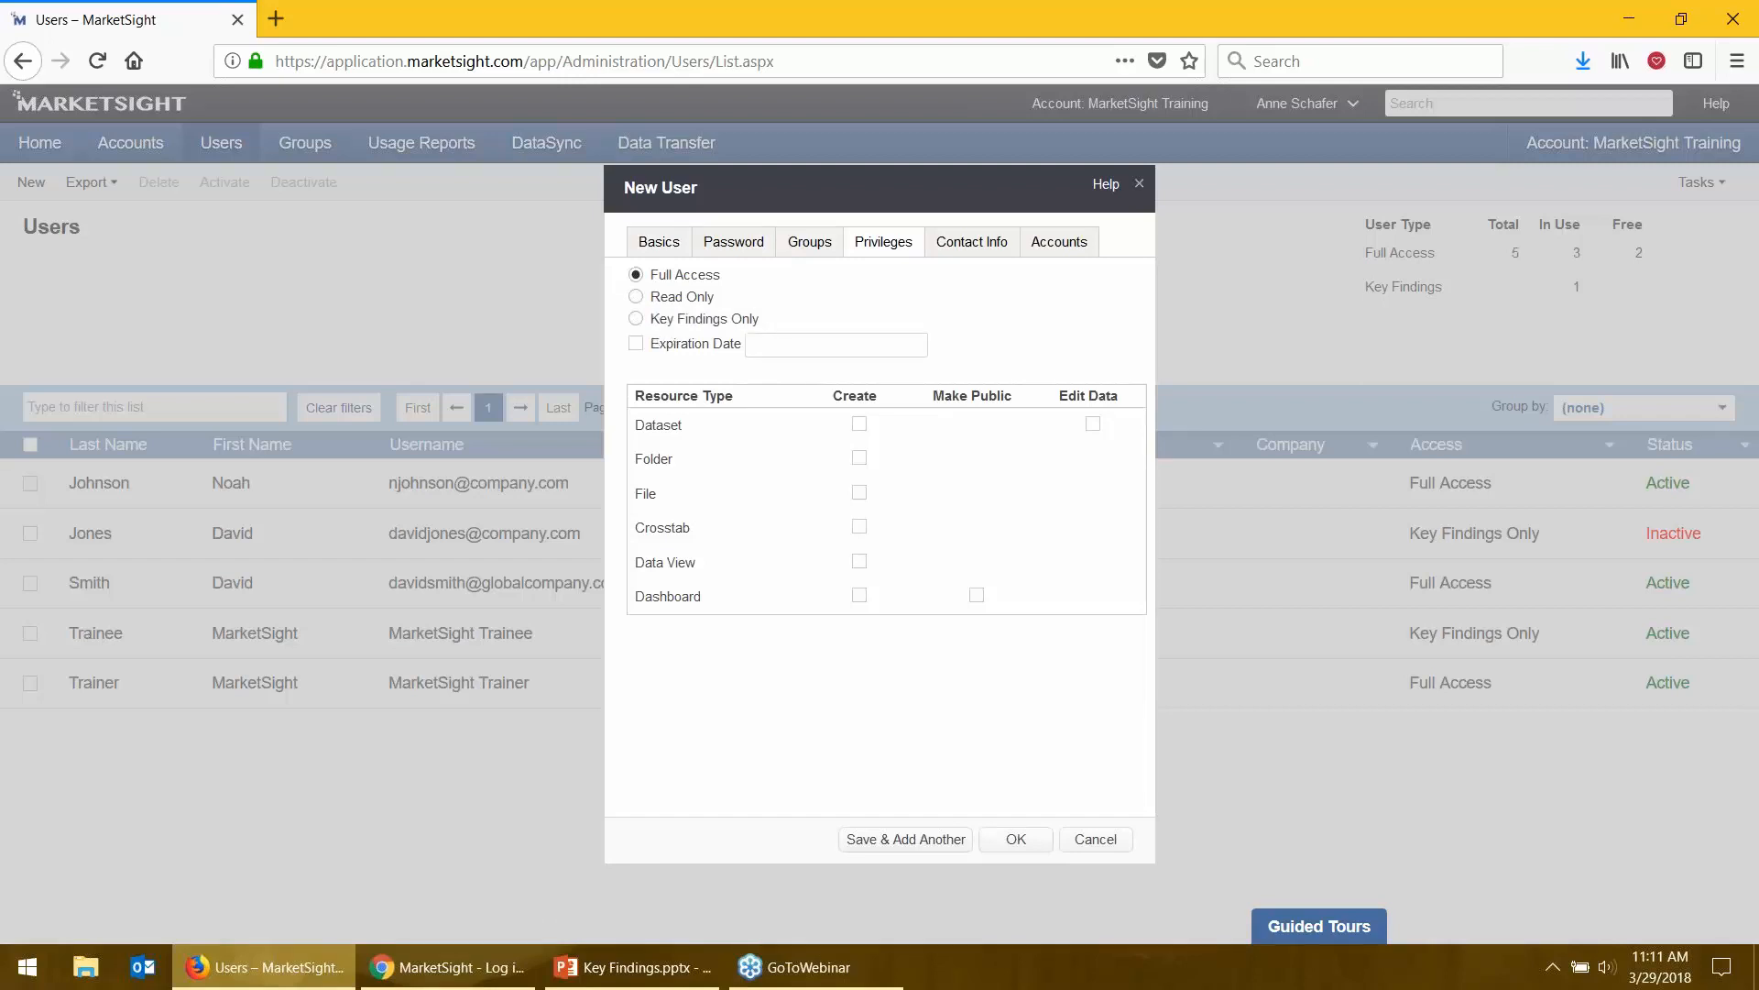
pyautogui.click(639, 321)
pyautogui.click(639, 301)
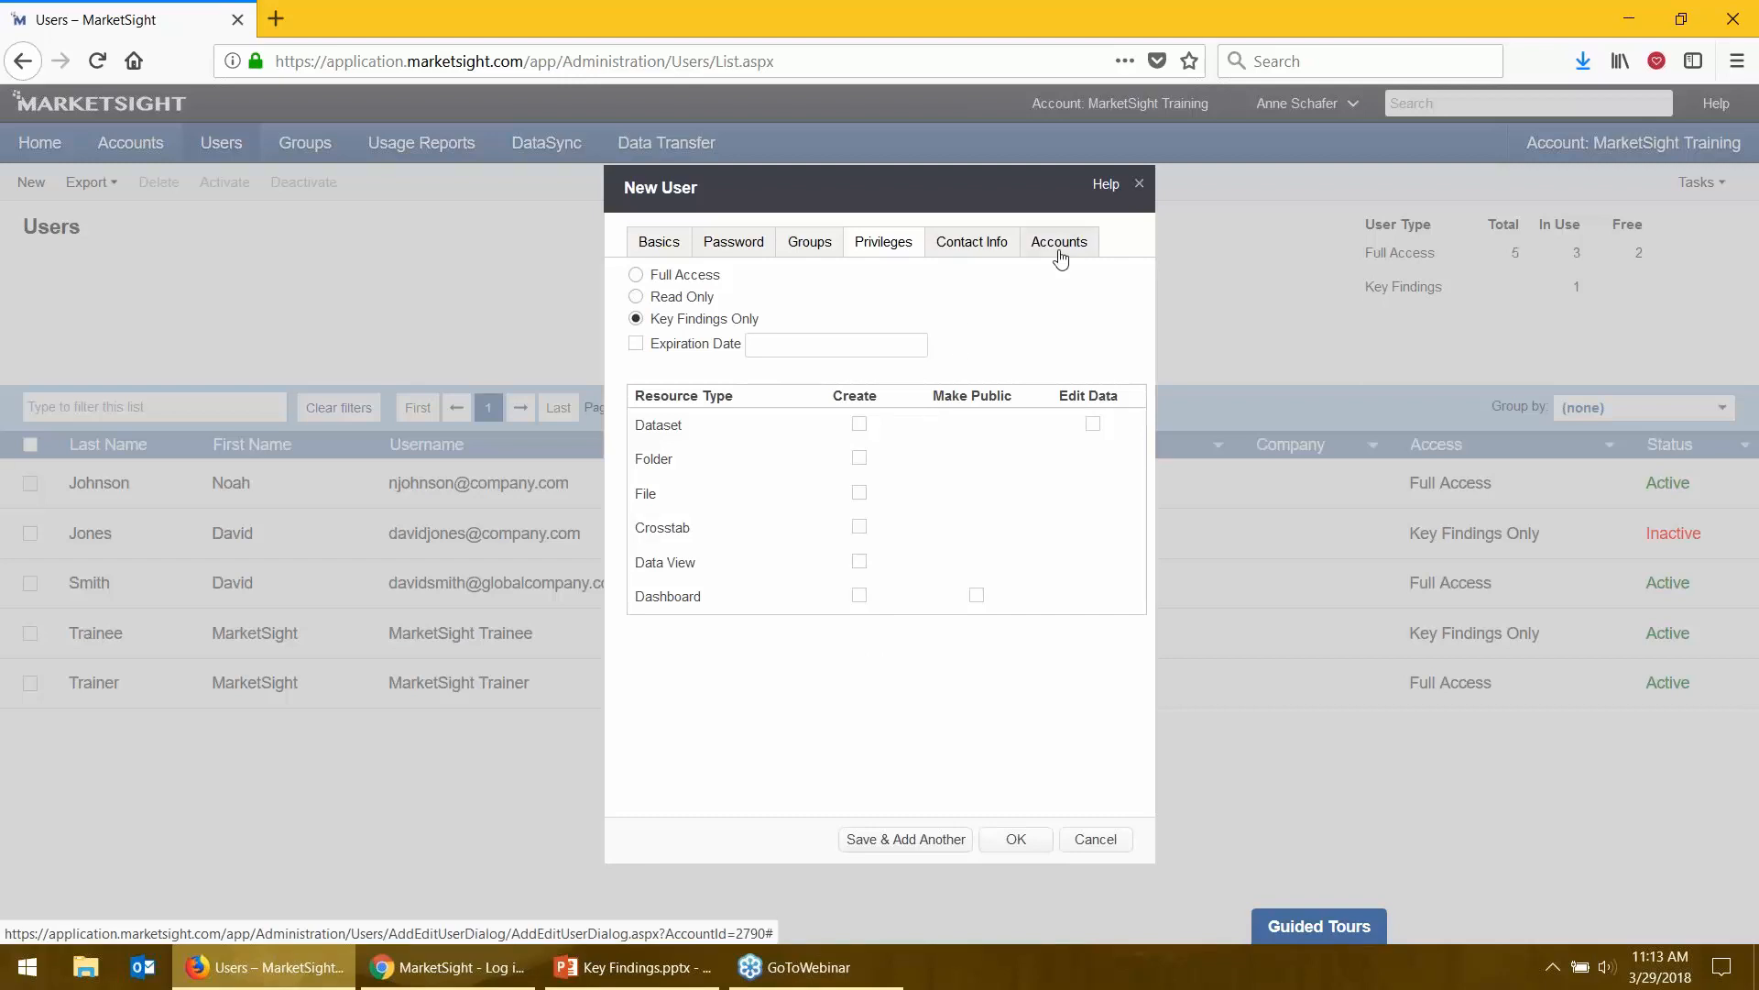
# - Recheck the new user's basic, password and privilege settings, and discard the new user
pyautogui.click(656, 252)
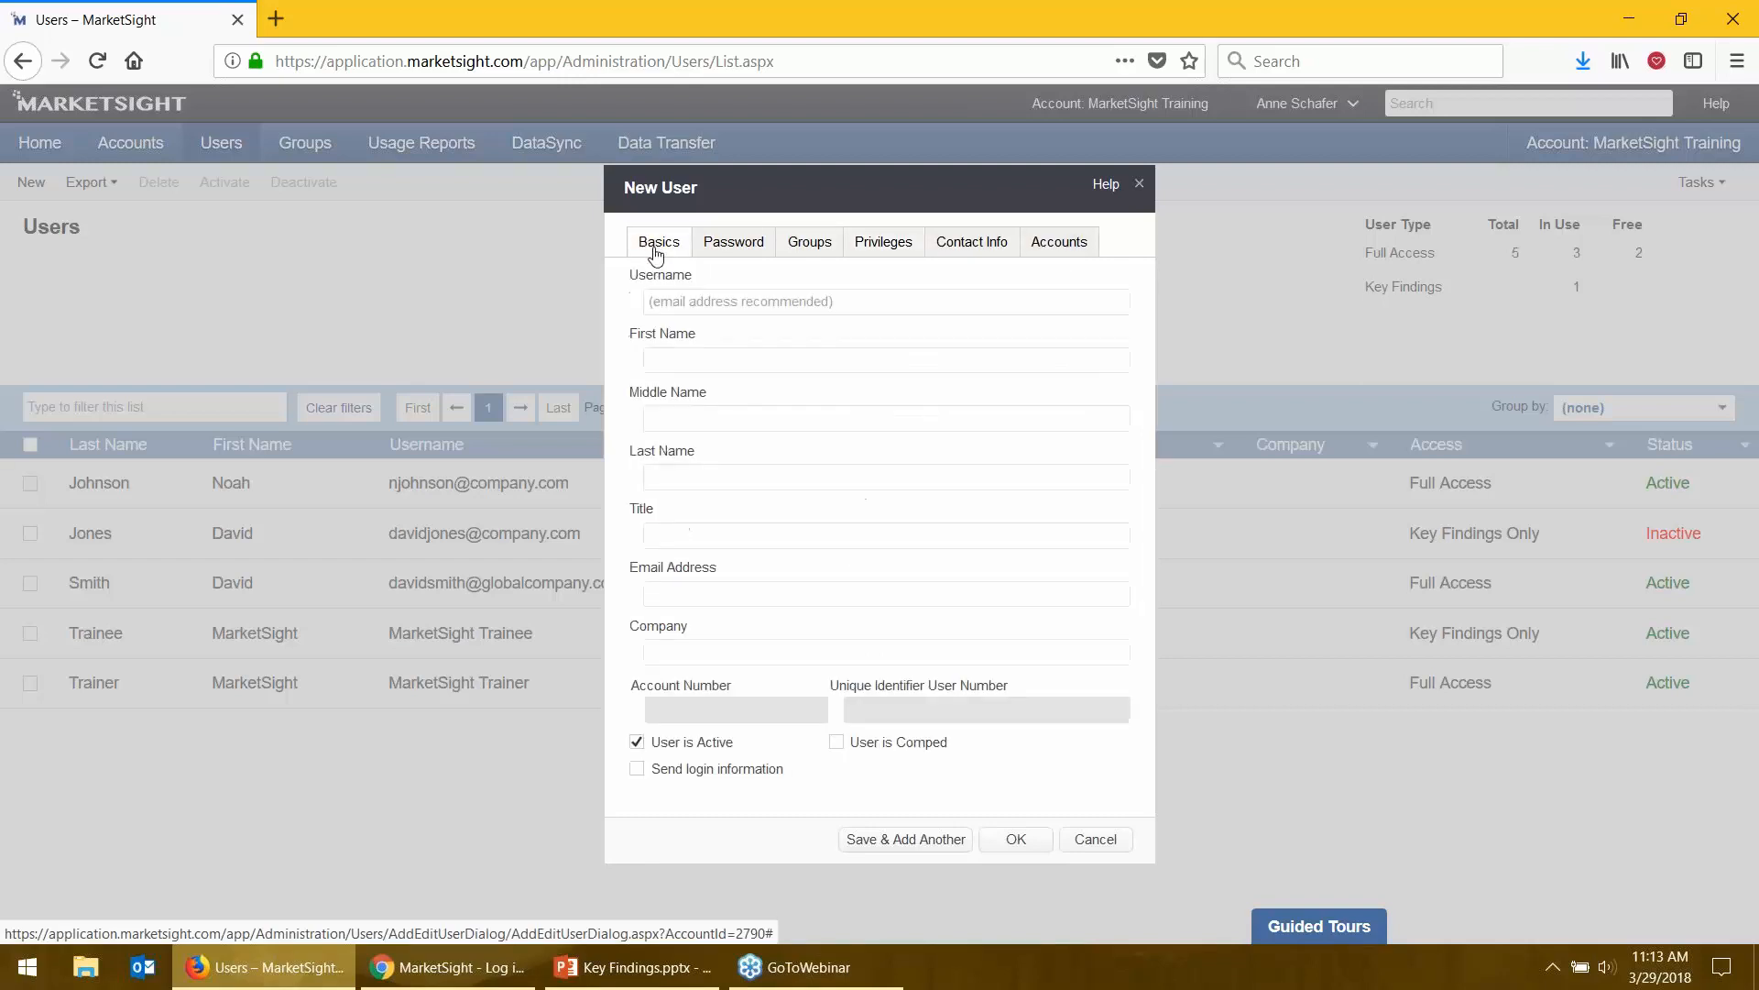
pyautogui.click(717, 249)
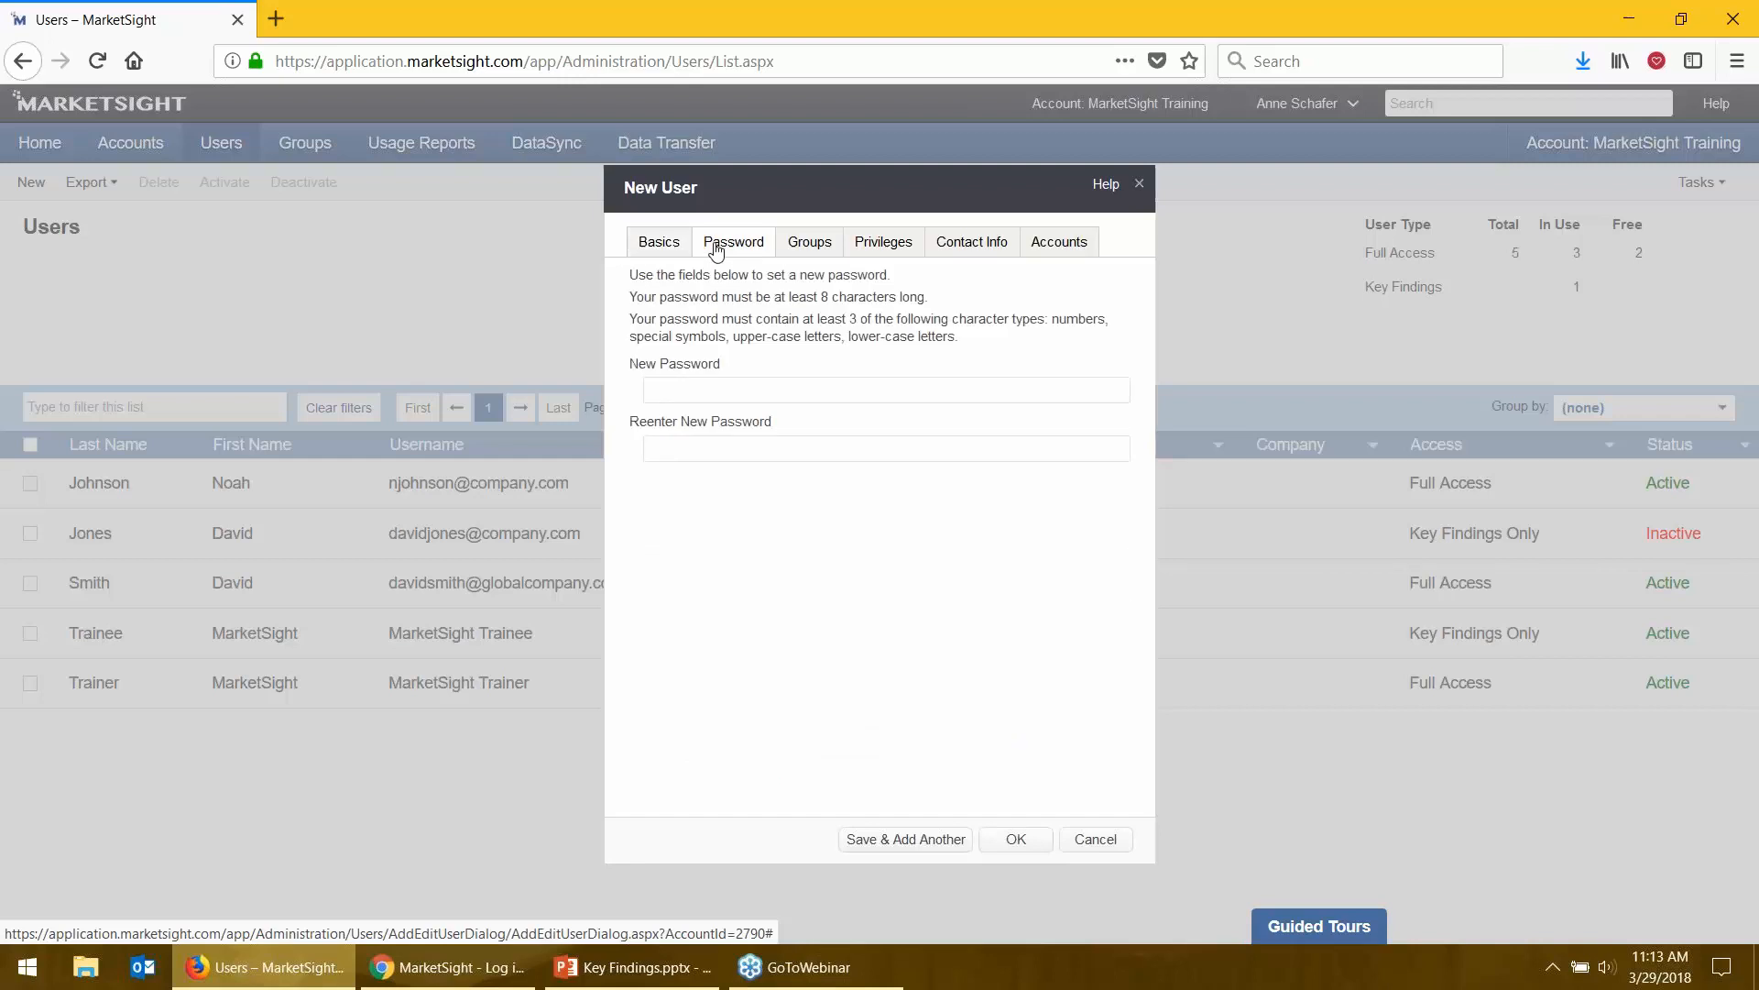
pyautogui.click(885, 245)
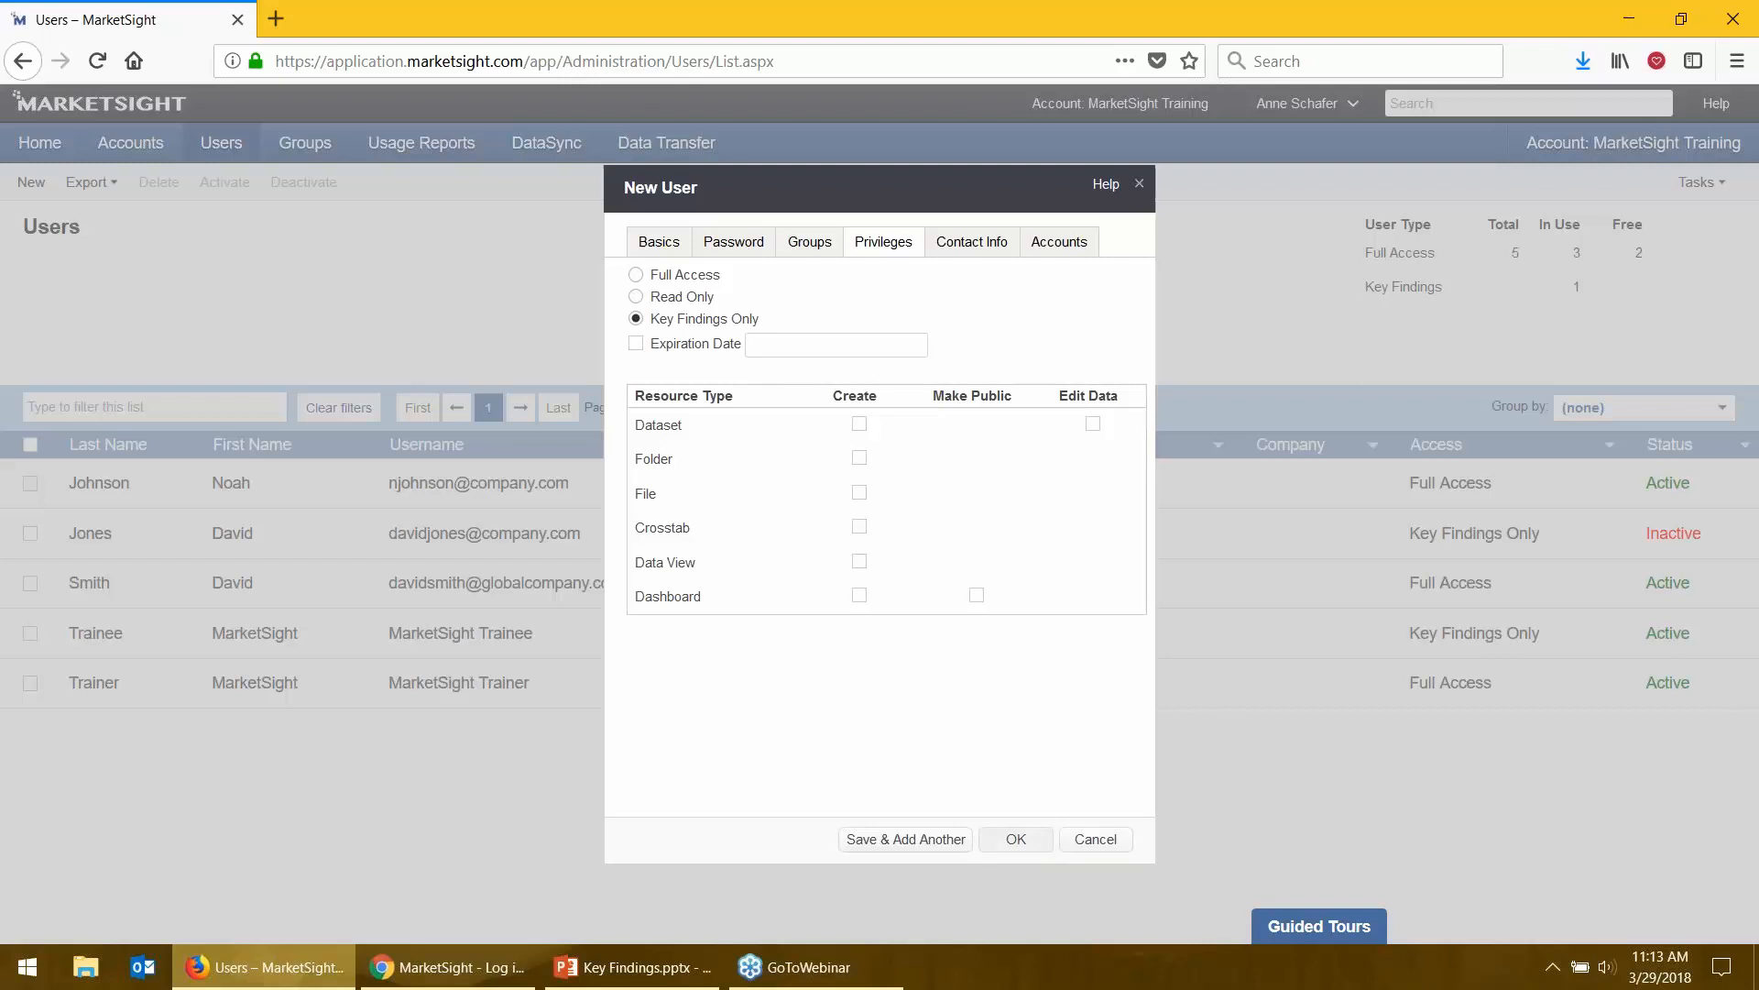
pyautogui.click(1092, 849)
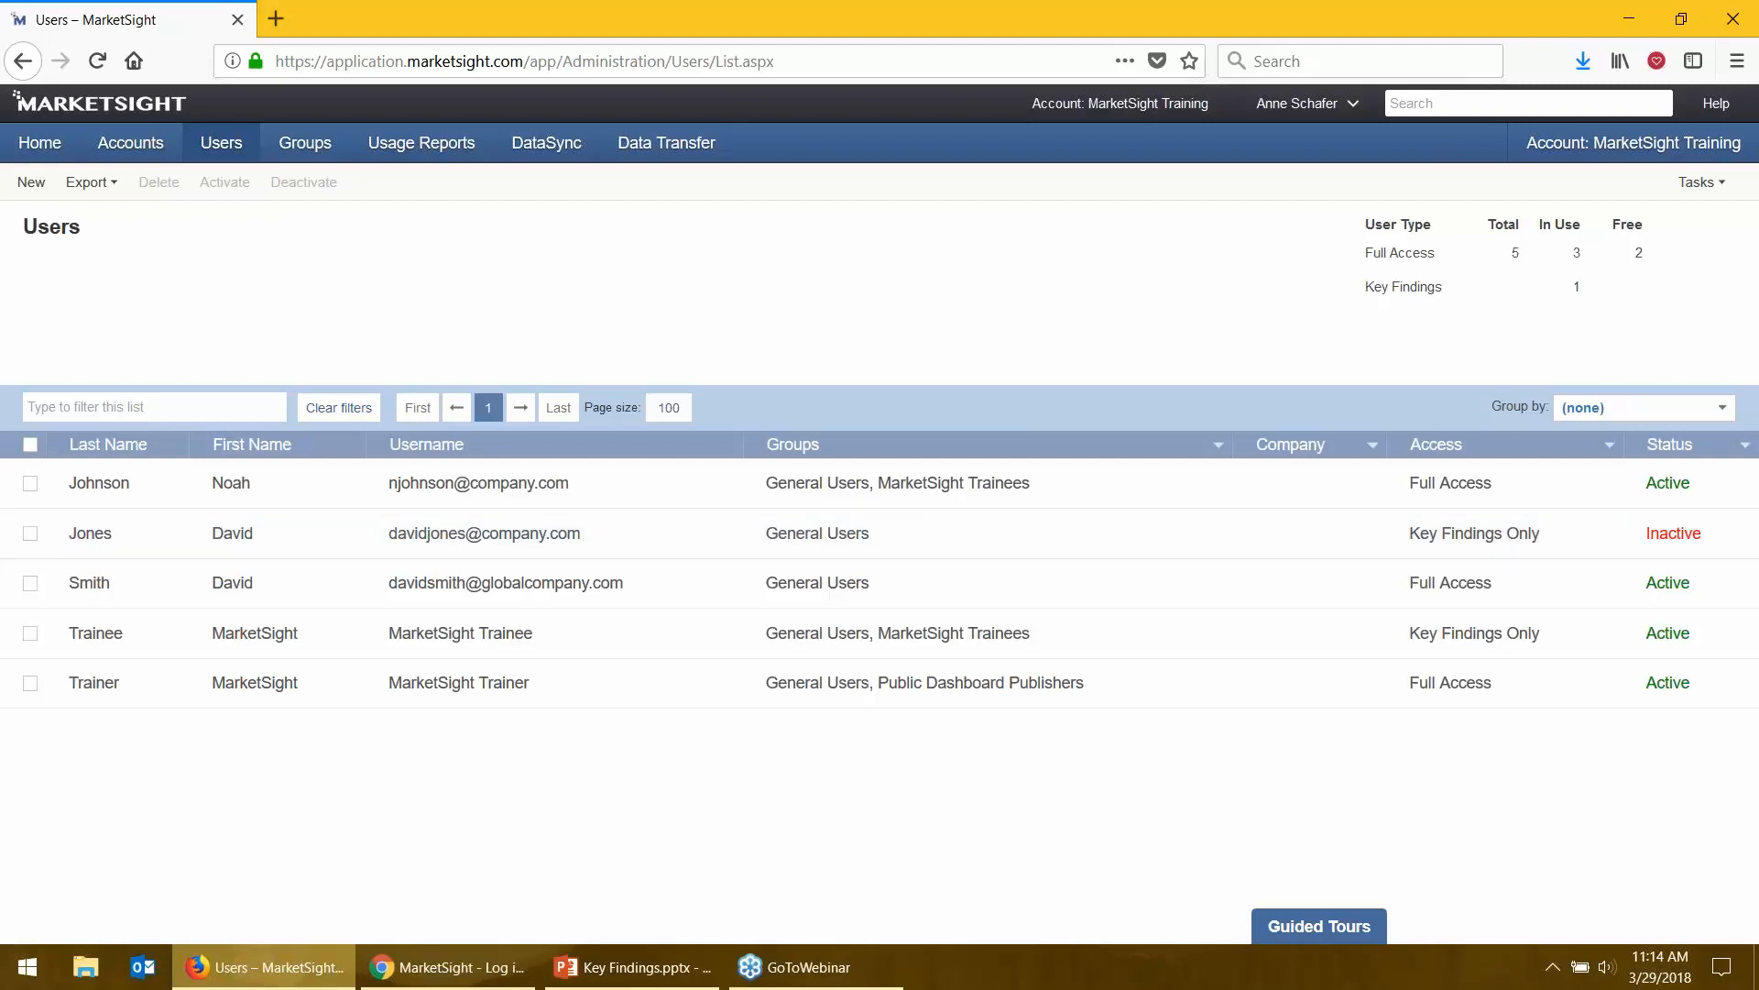
# - Start a new user group named "03-29-18 Training", leaving its description empty
pyautogui.click(323, 159)
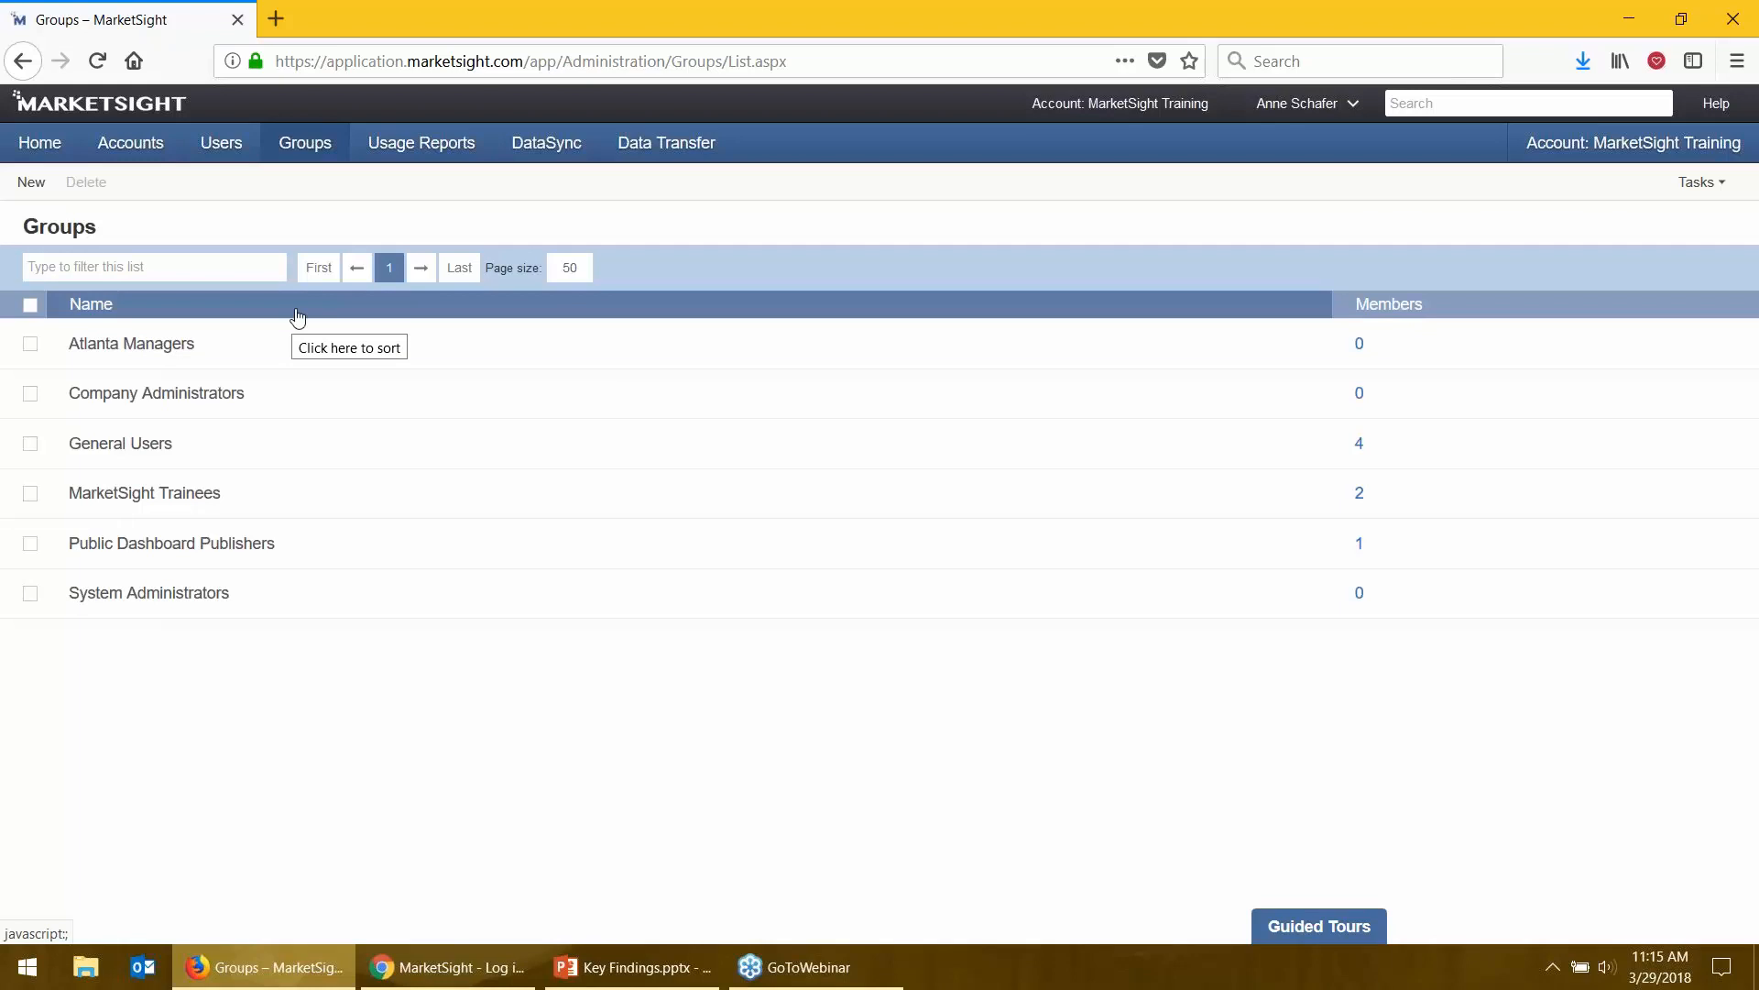
pyautogui.click(31, 188)
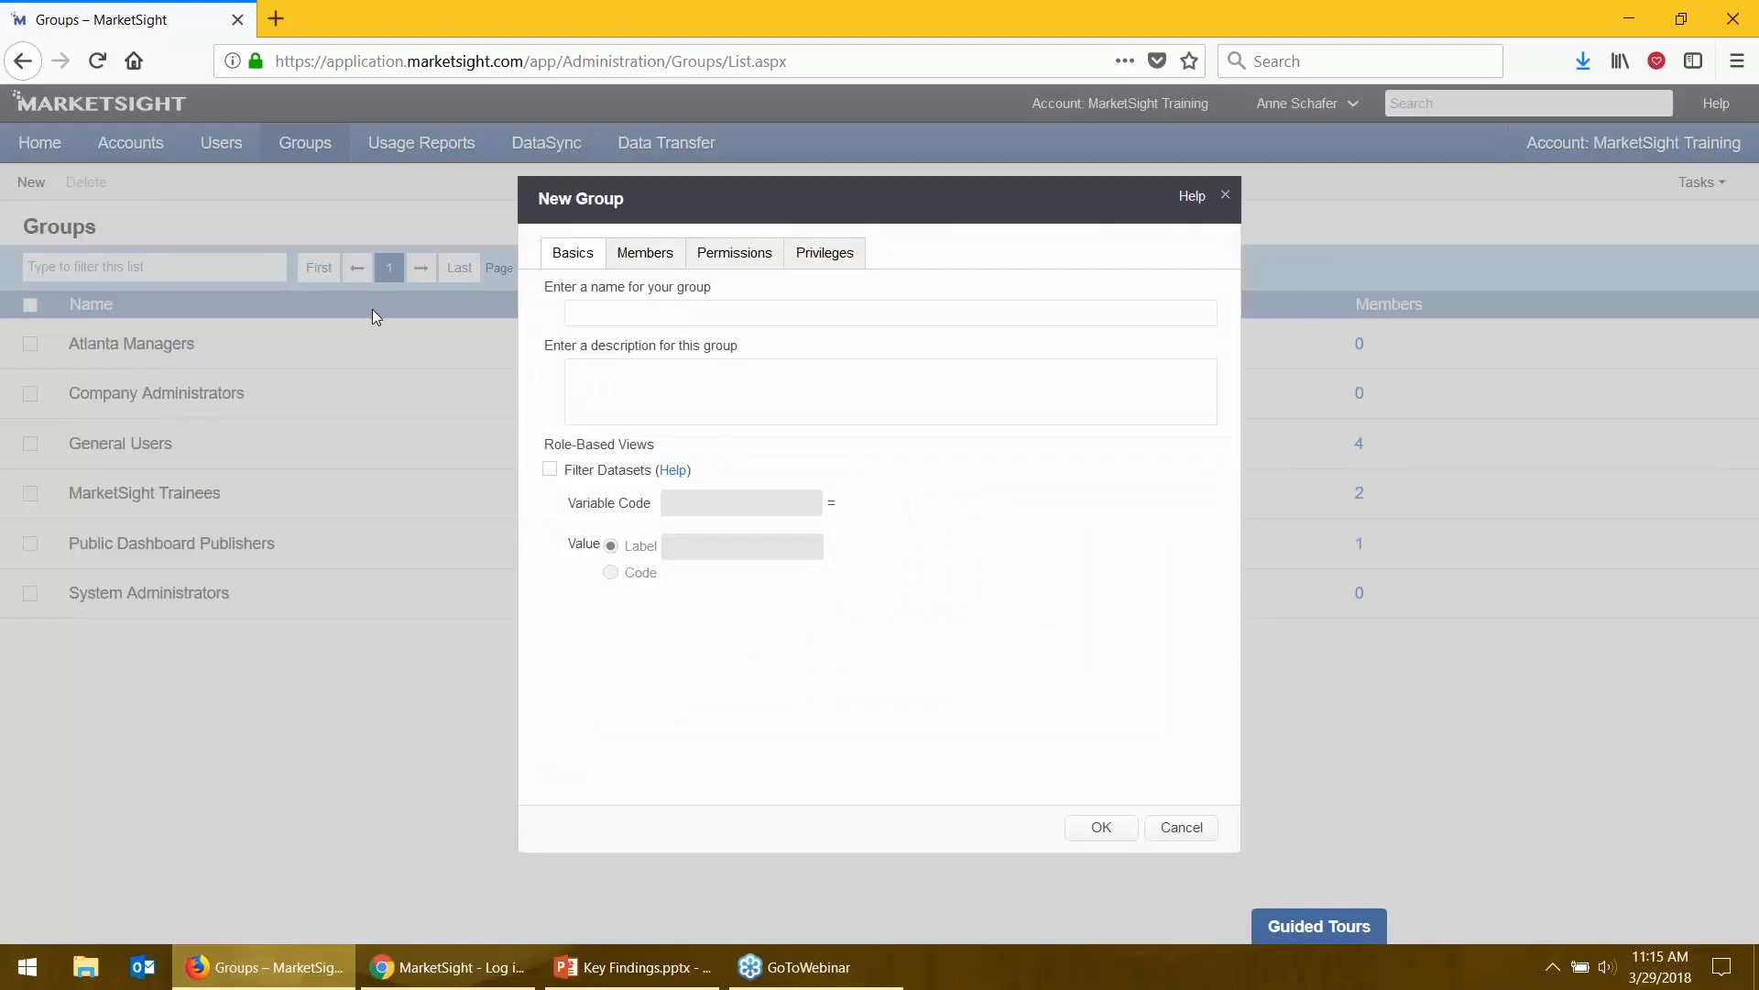
pyautogui.click(610, 317)
pyautogui.write('03-29-18 Training')
pyautogui.click(594, 380)
pyautogui.click(588, 393)
pyautogui.press('Tab')
# - Add the MarketSight Trainee account and the individual user listed just above MarketSight Trainees as members of the new group
pyautogui.click(645, 253)
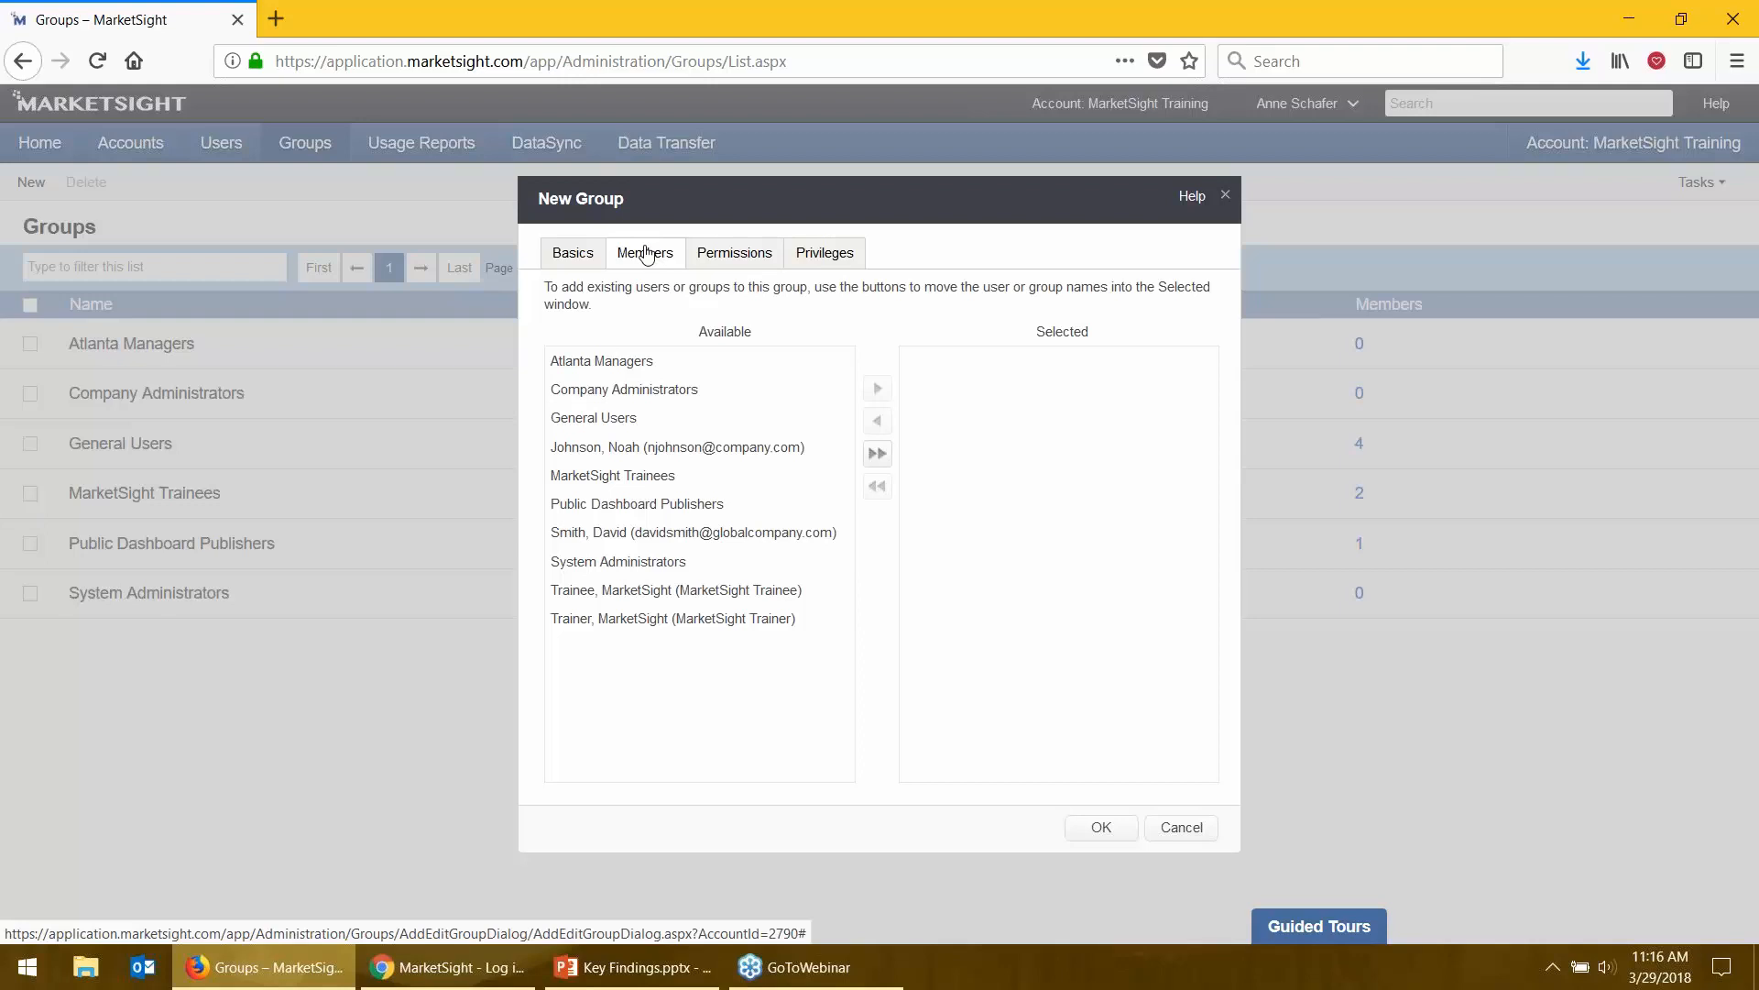
pyautogui.click(675, 453)
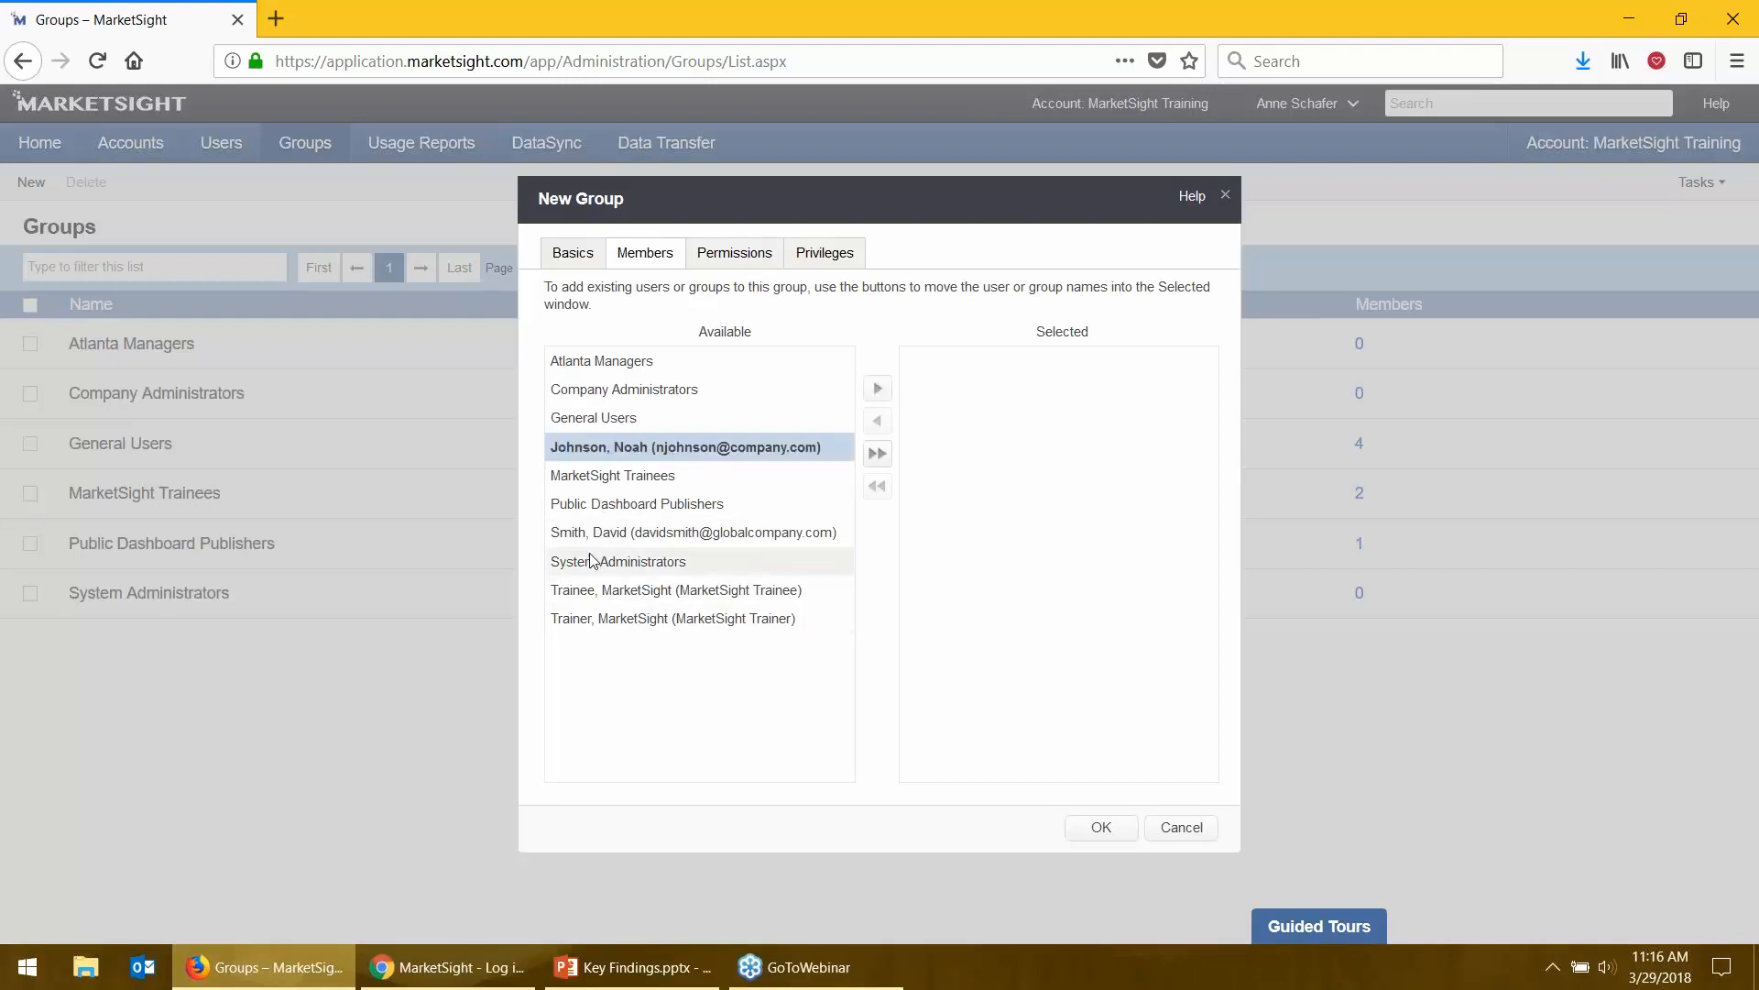
pyautogui.keyDown('ctrl'); pyautogui.click(619, 596); pyautogui.keyUp('ctrl')
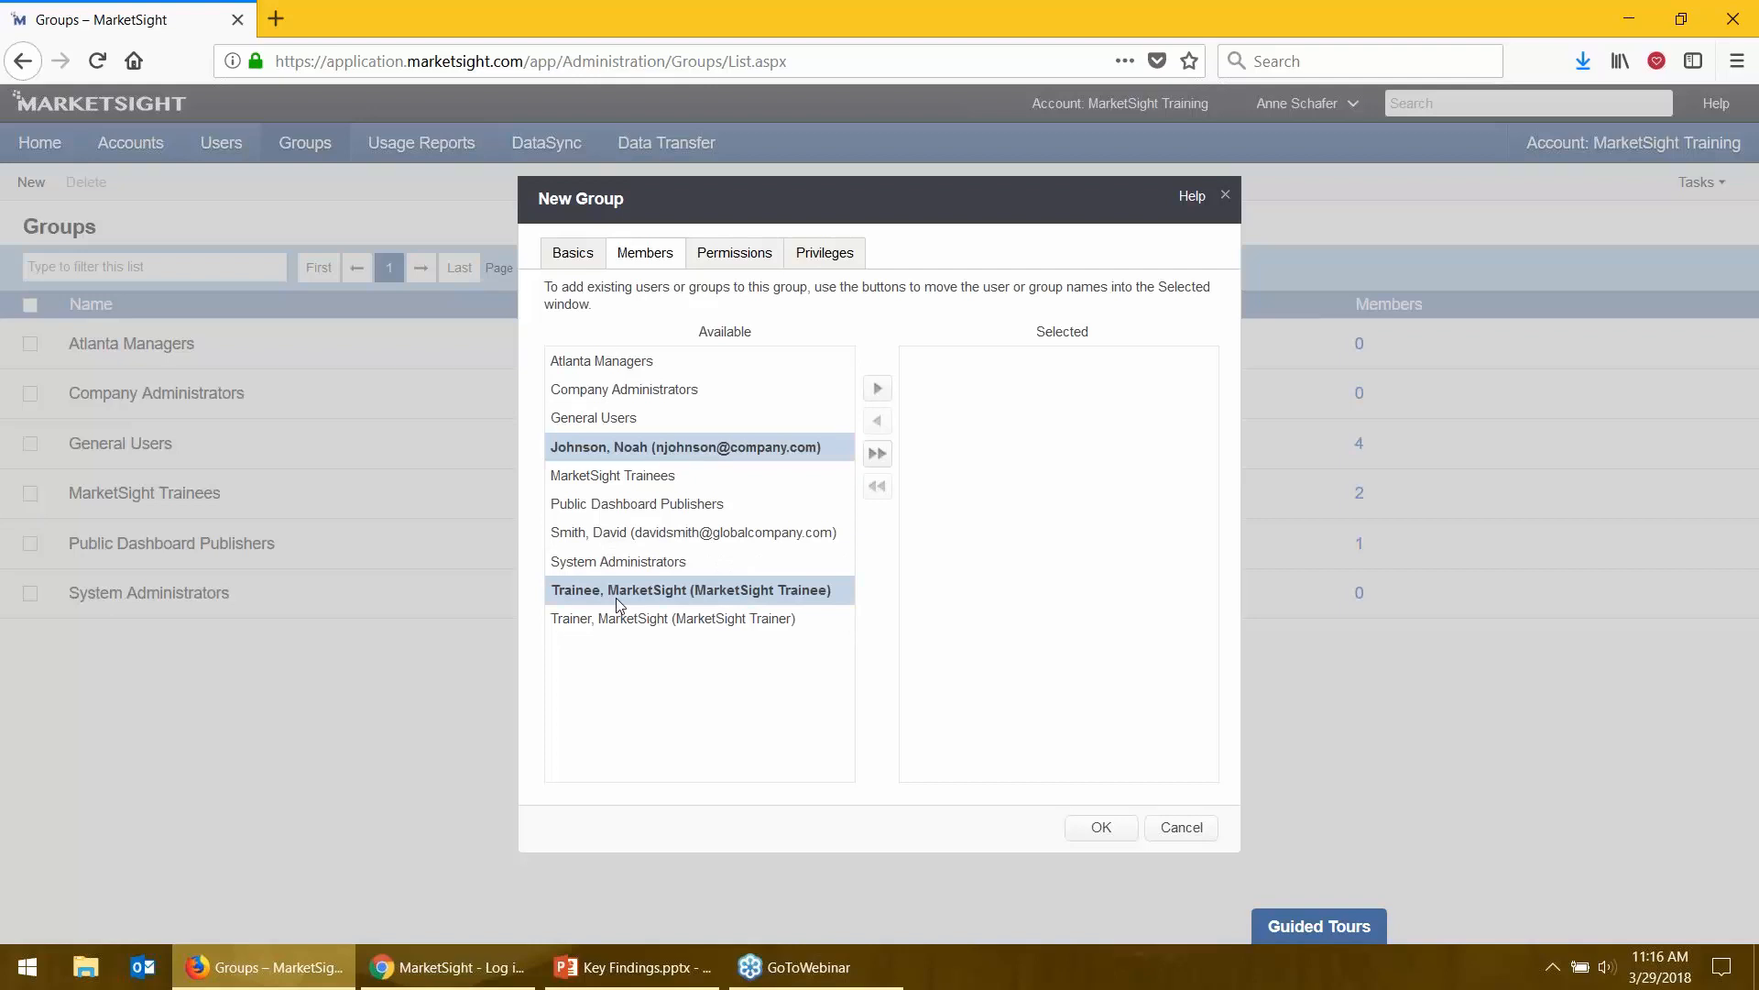
pyautogui.click(877, 388)
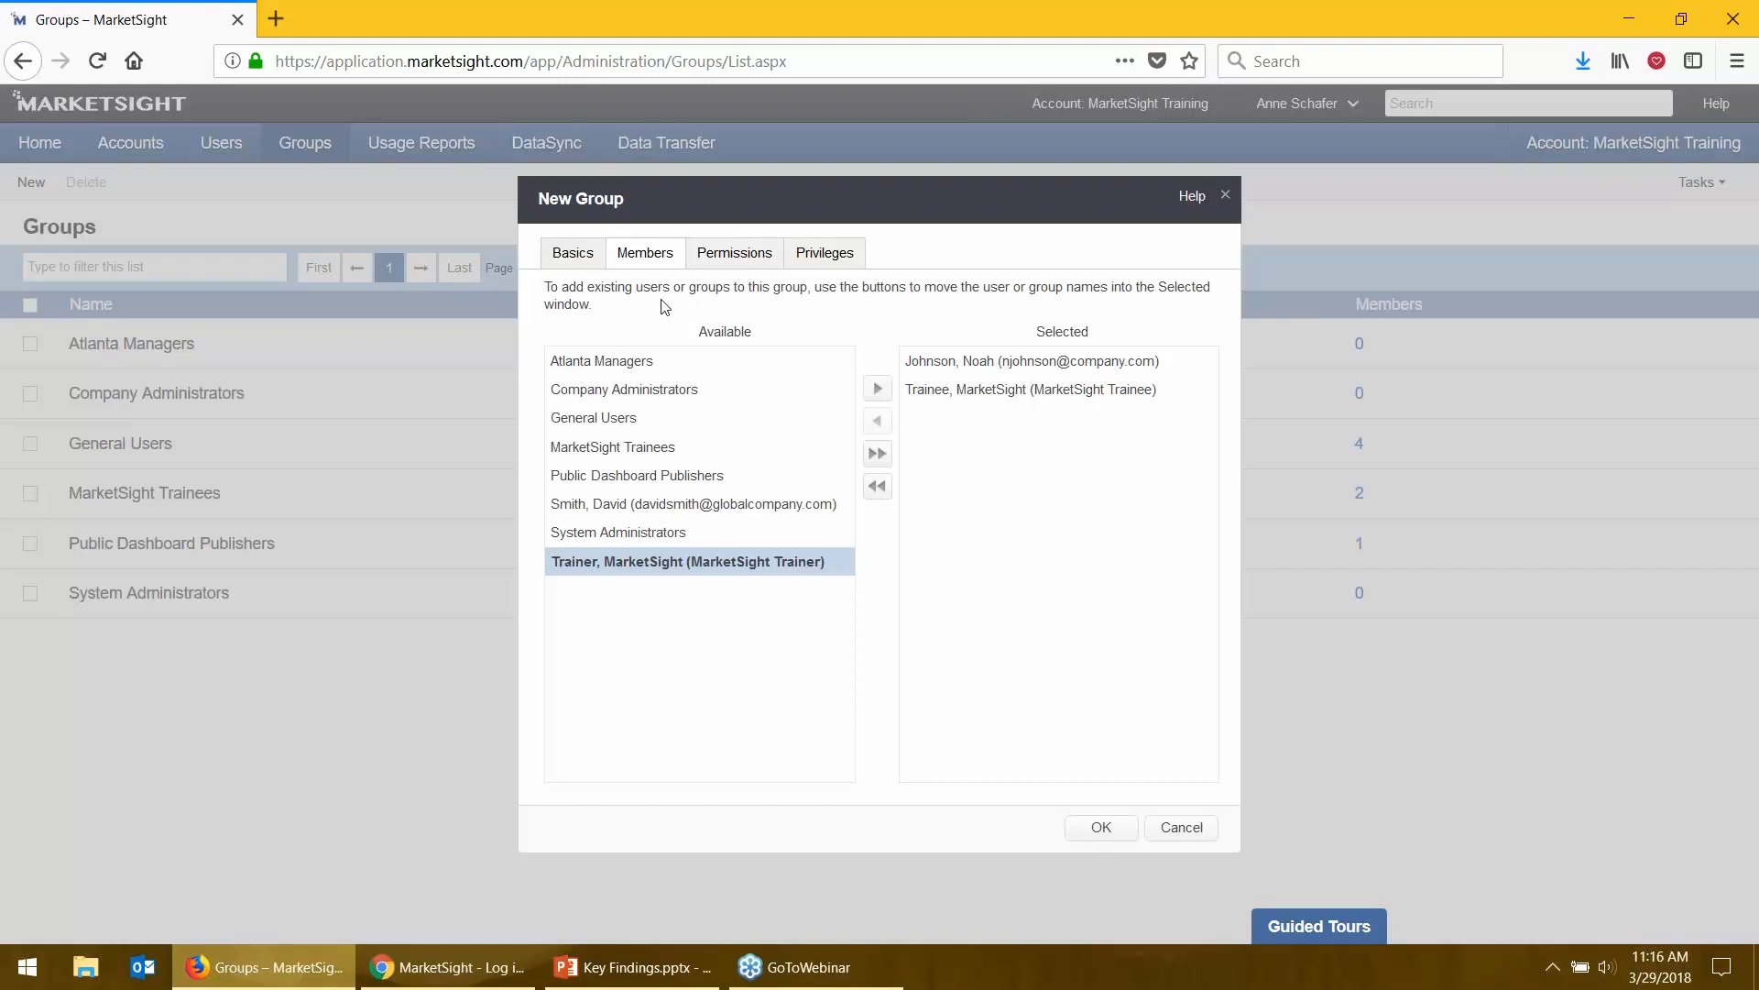
# - Review the new group's permissions, privileges, basic settings and members, and save the 03-29-18 Training group
pyautogui.click(711, 259)
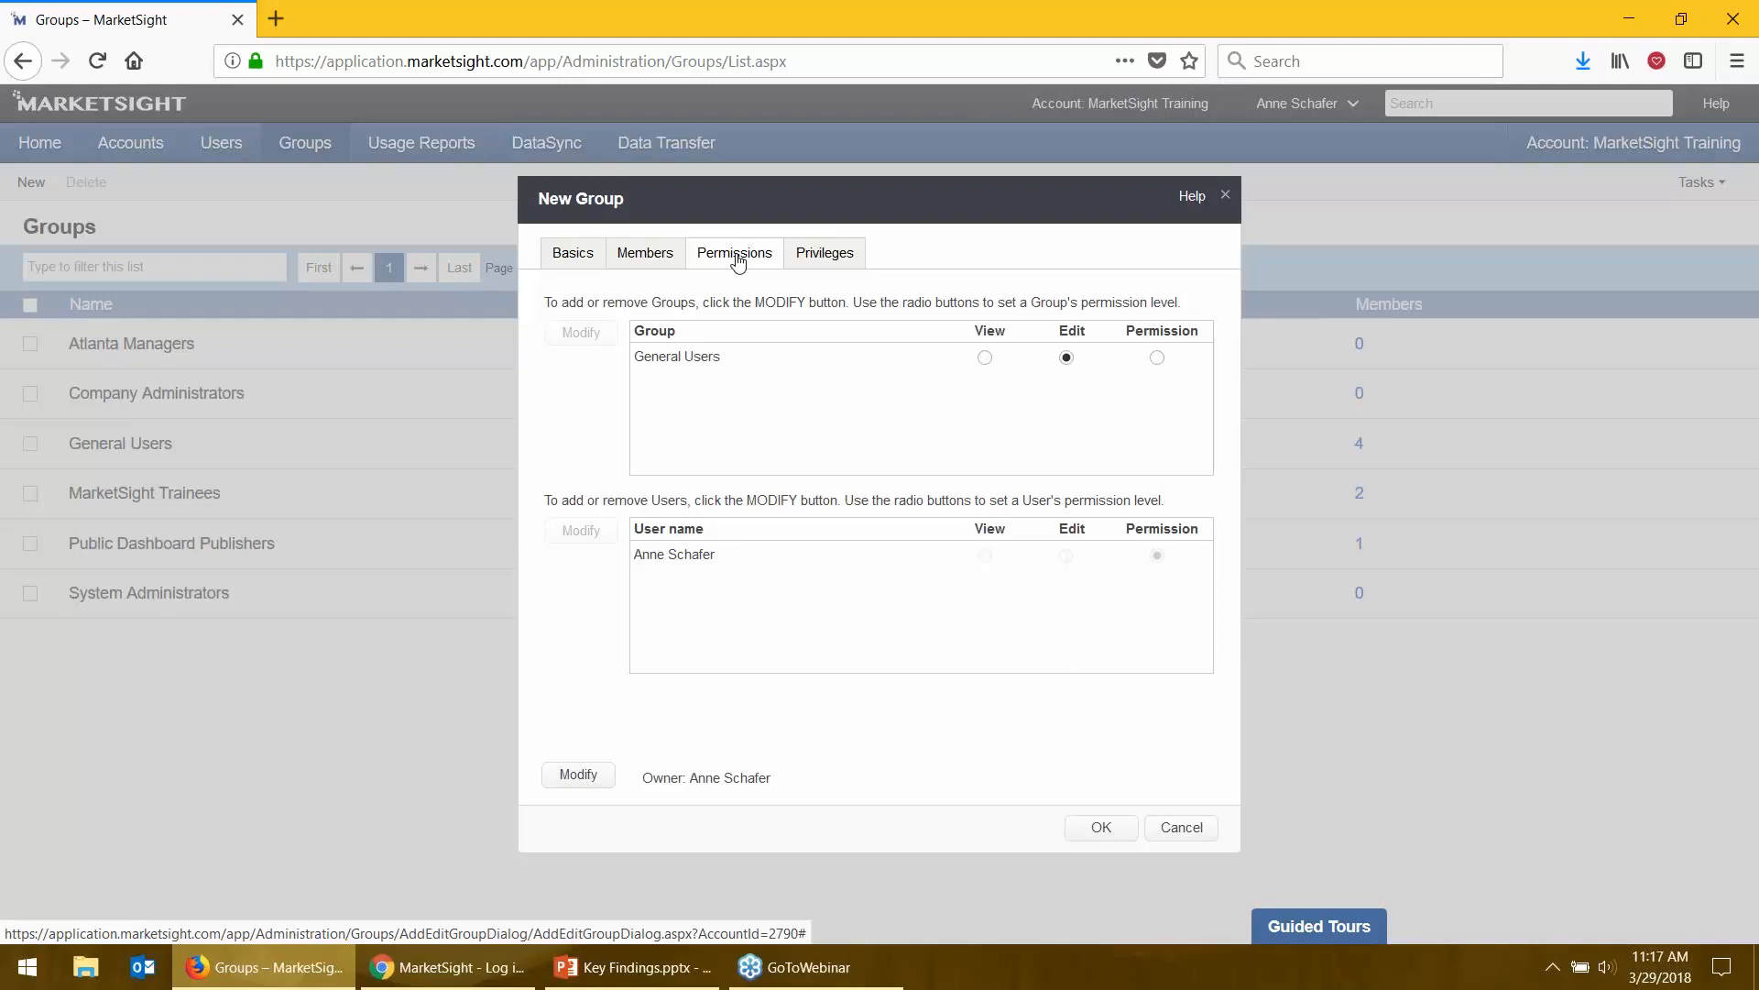
pyautogui.click(854, 259)
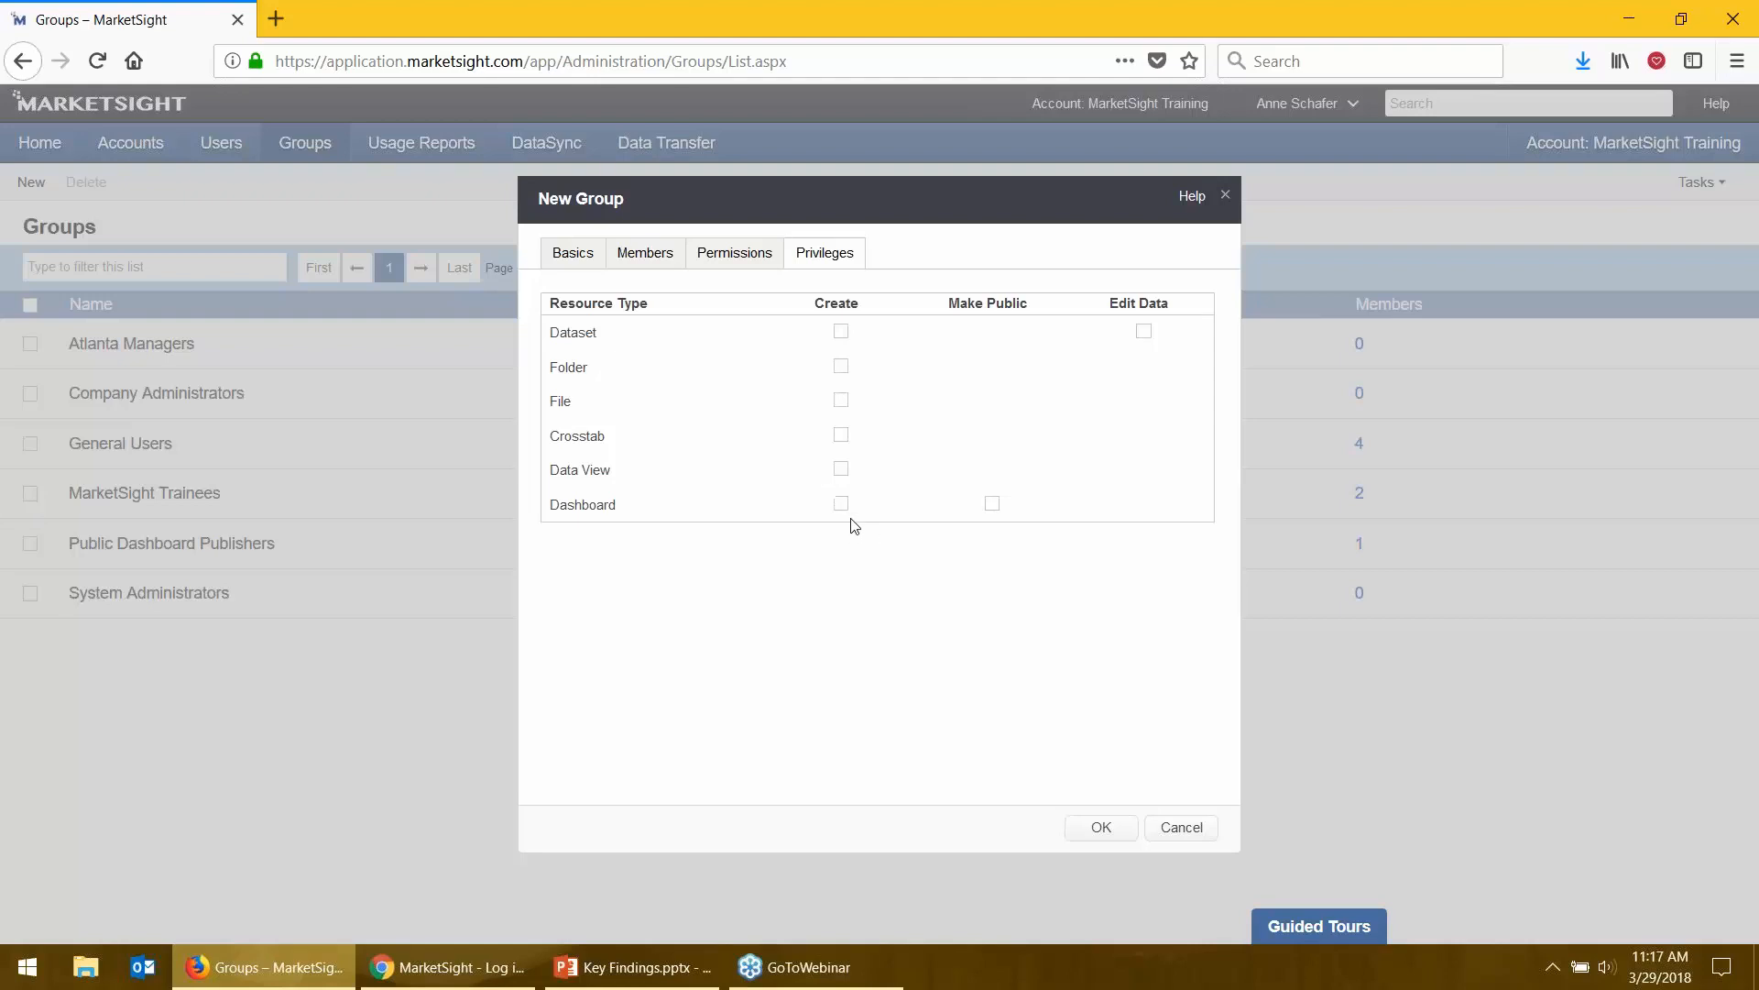
pyautogui.click(577, 253)
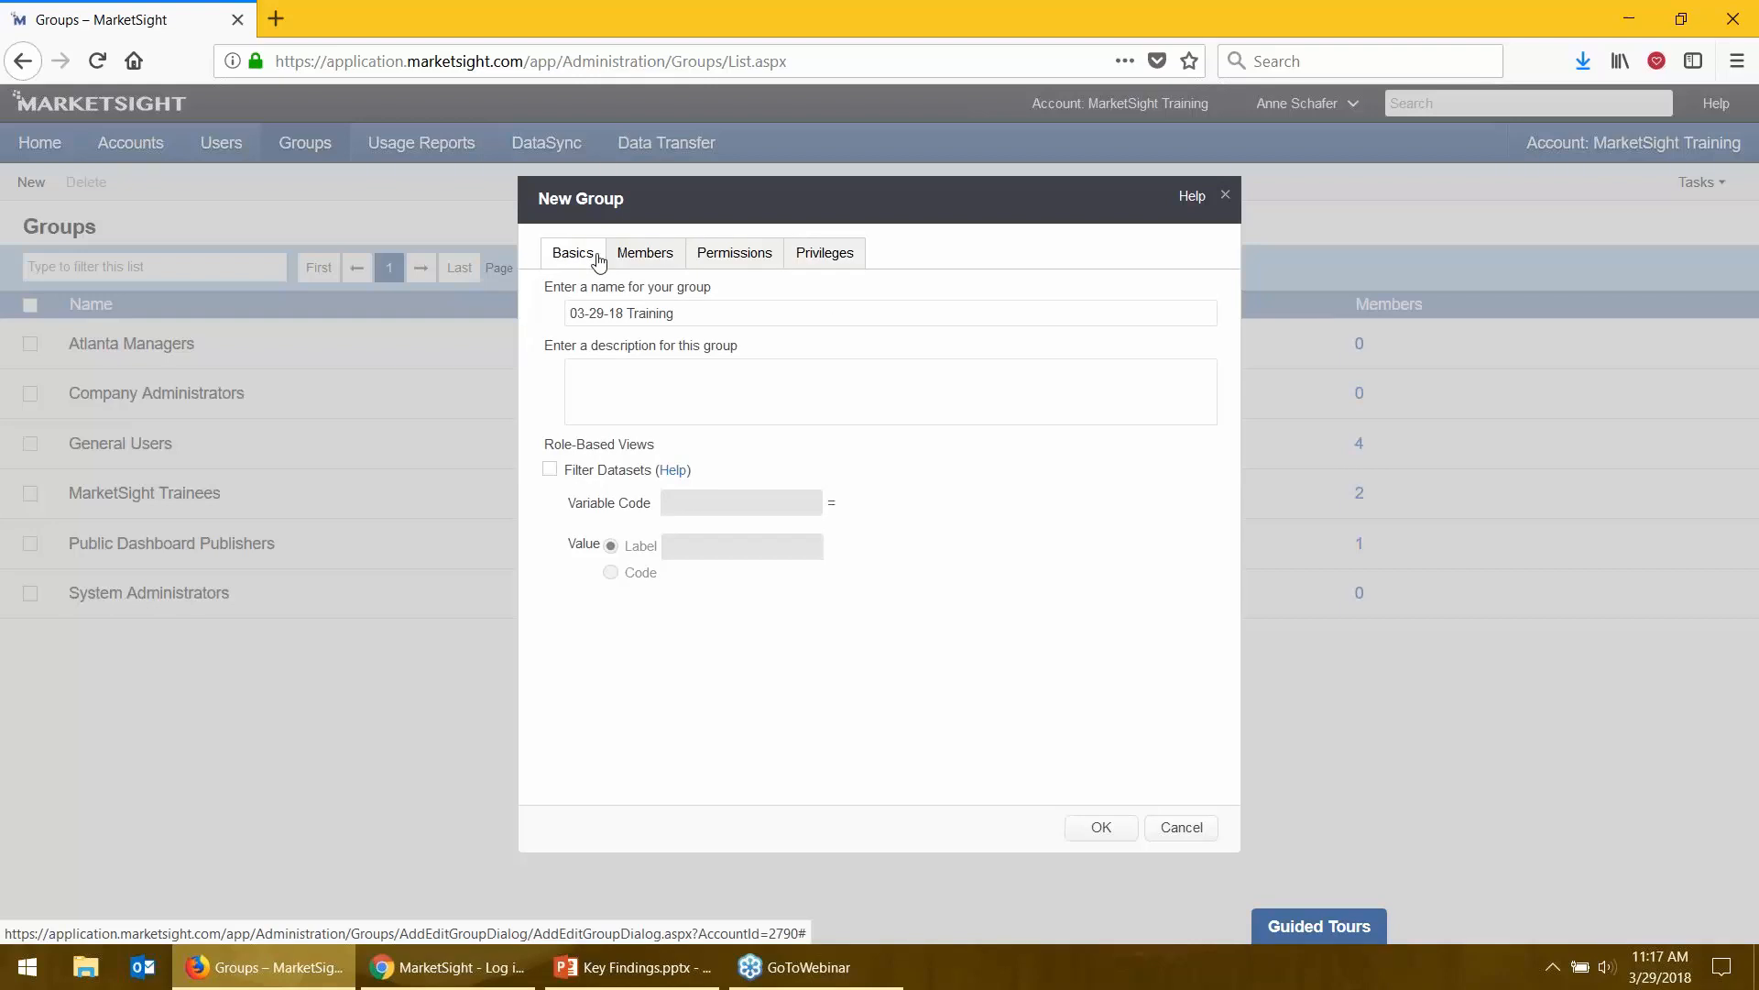
pyautogui.click(645, 254)
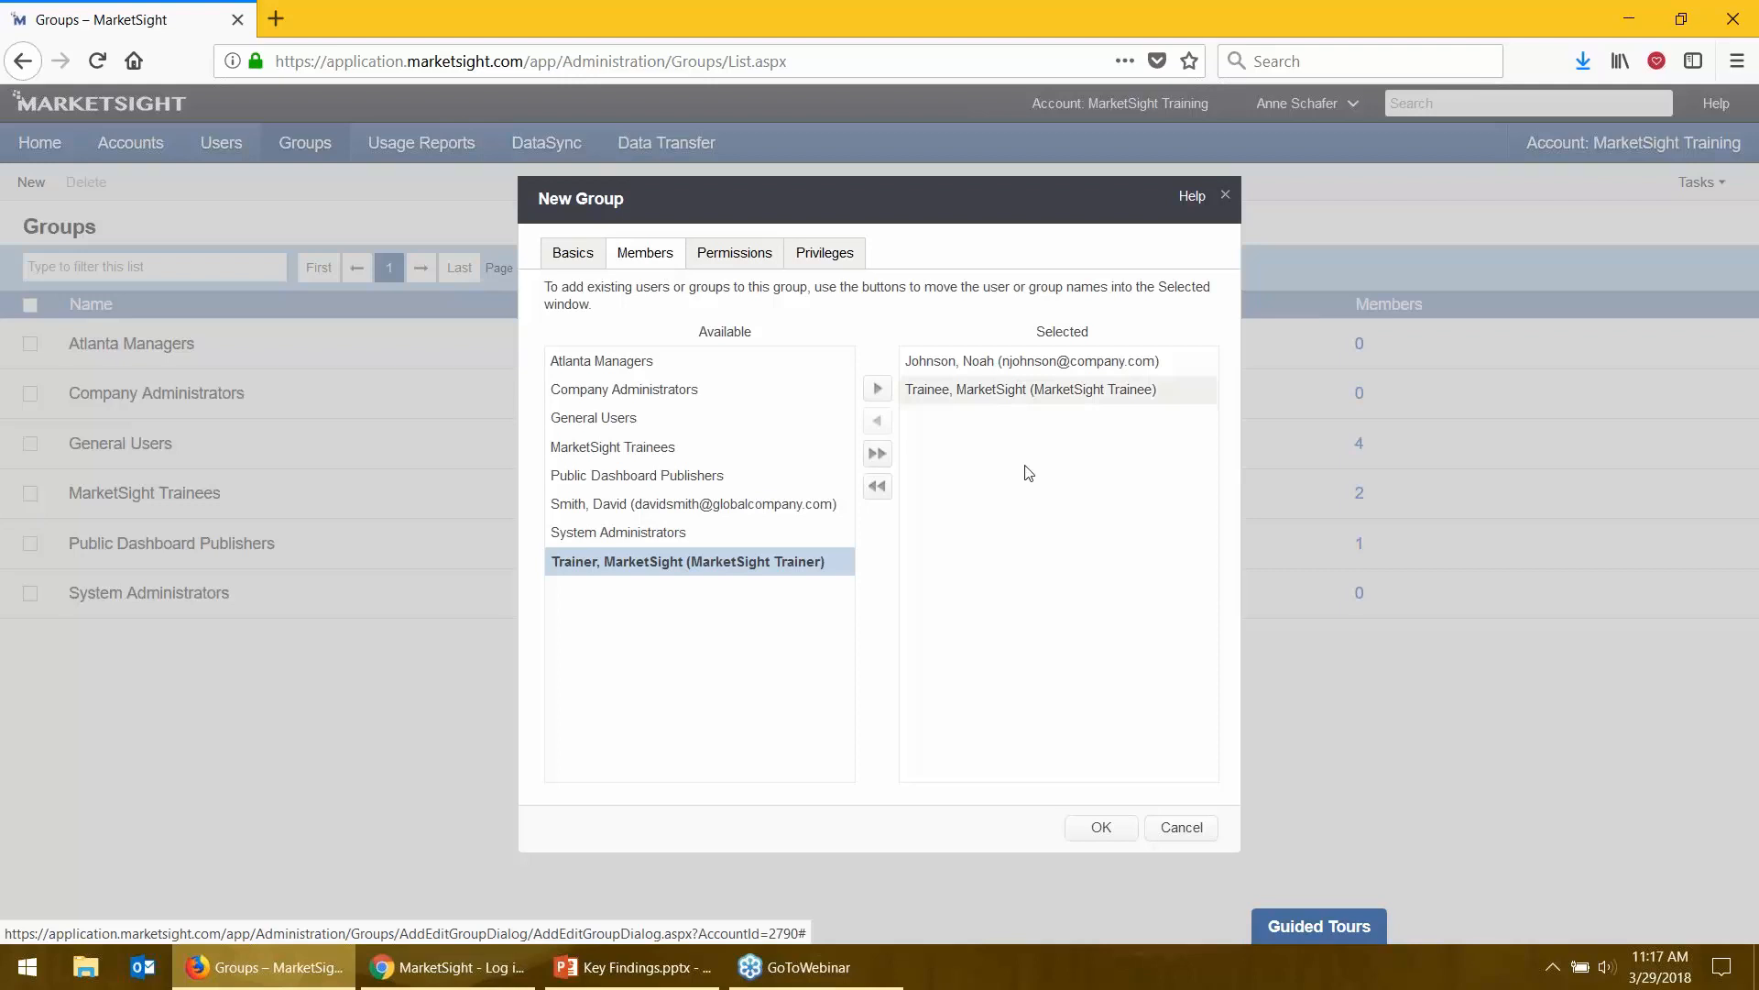
pyautogui.click(1101, 836)
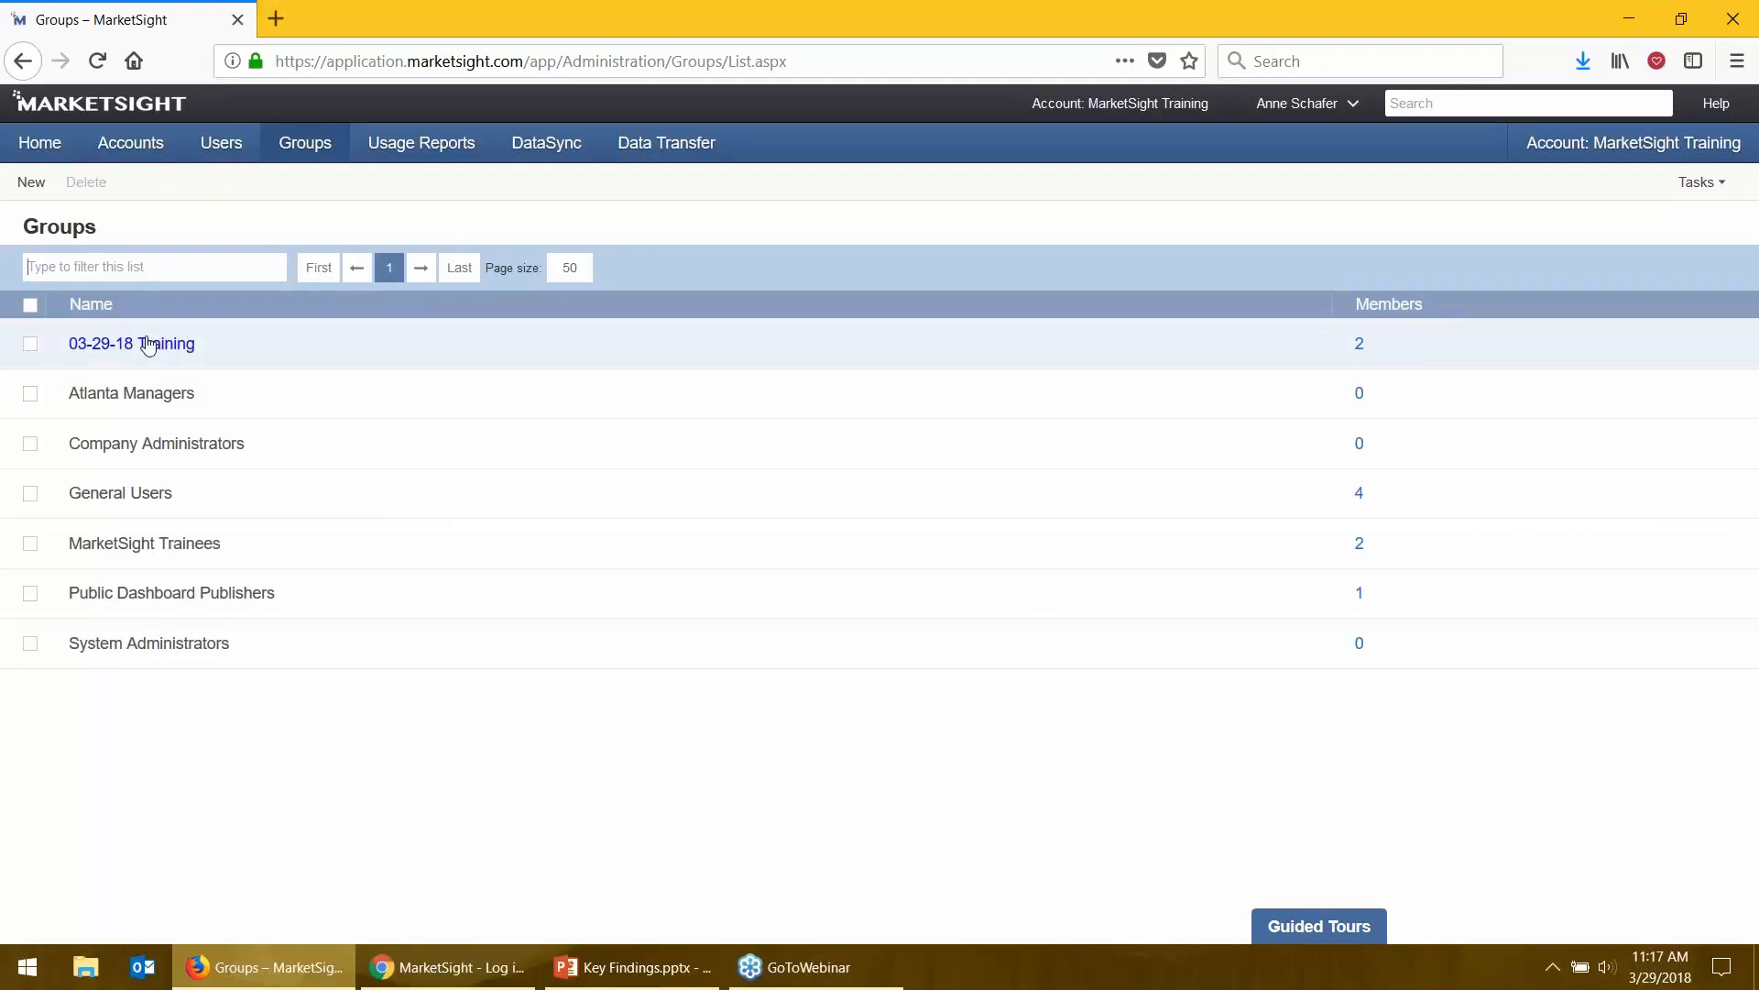
# - Examine the group memberships of the MarketSight Trainee user and close the user record without changes
pyautogui.click(218, 157)
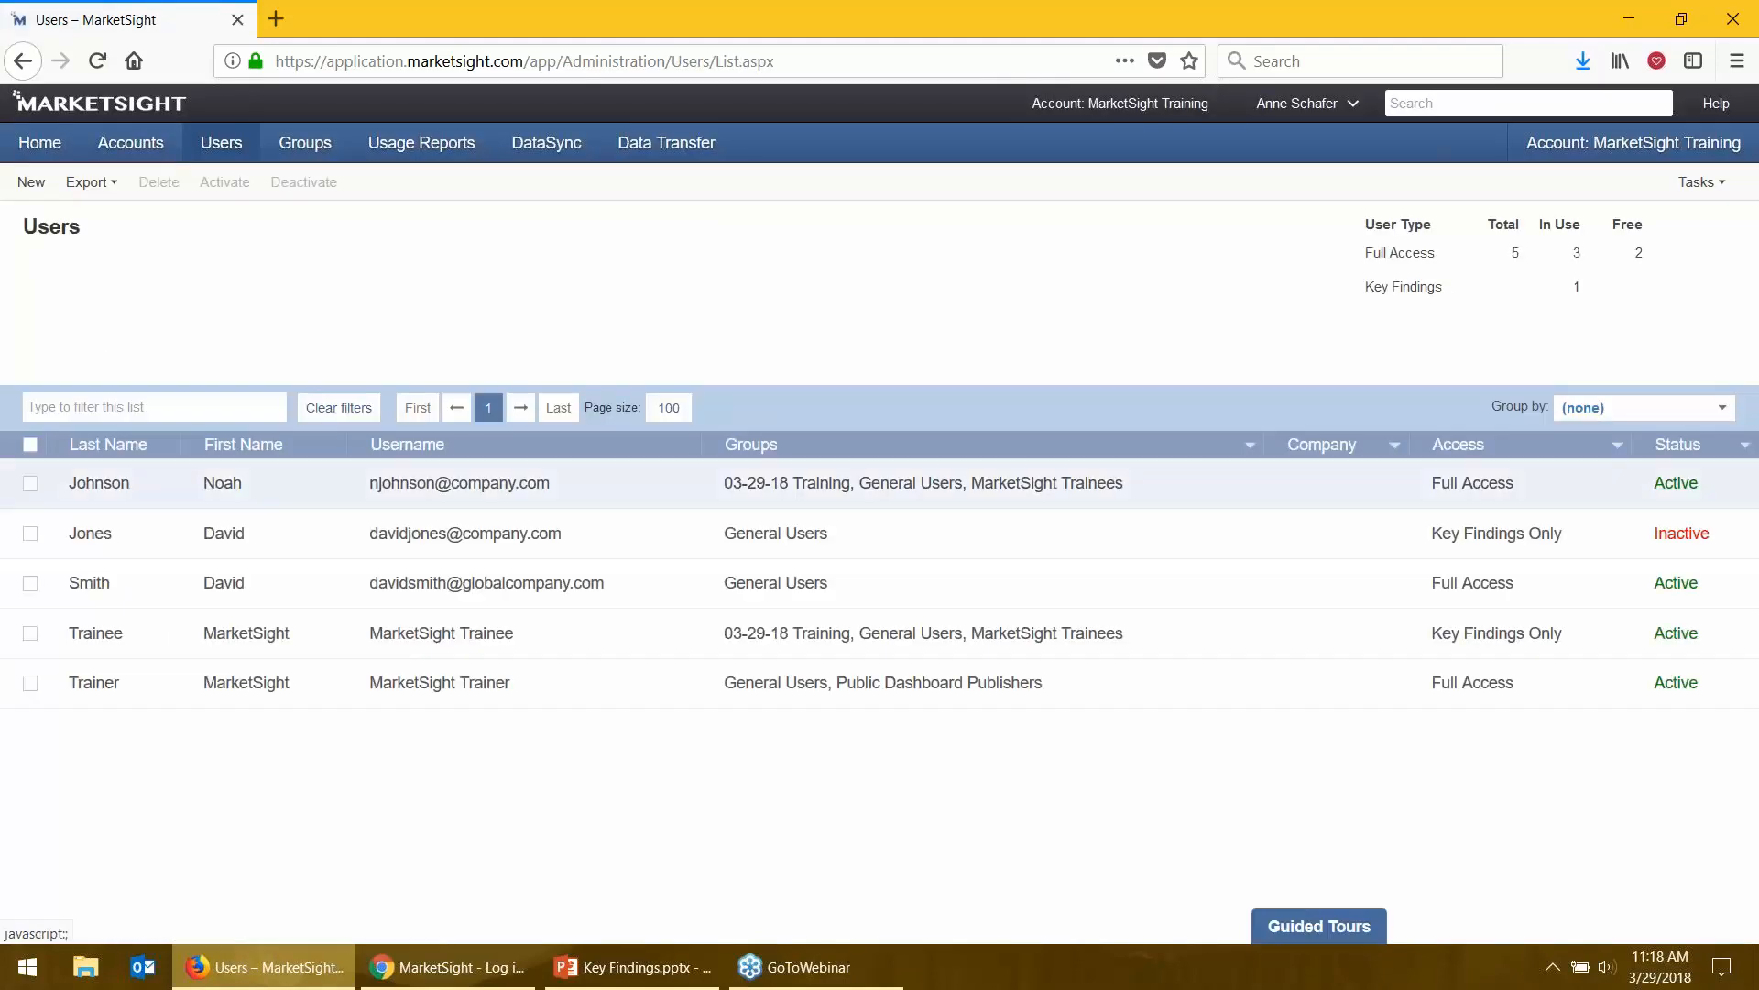
pyautogui.click(459, 642)
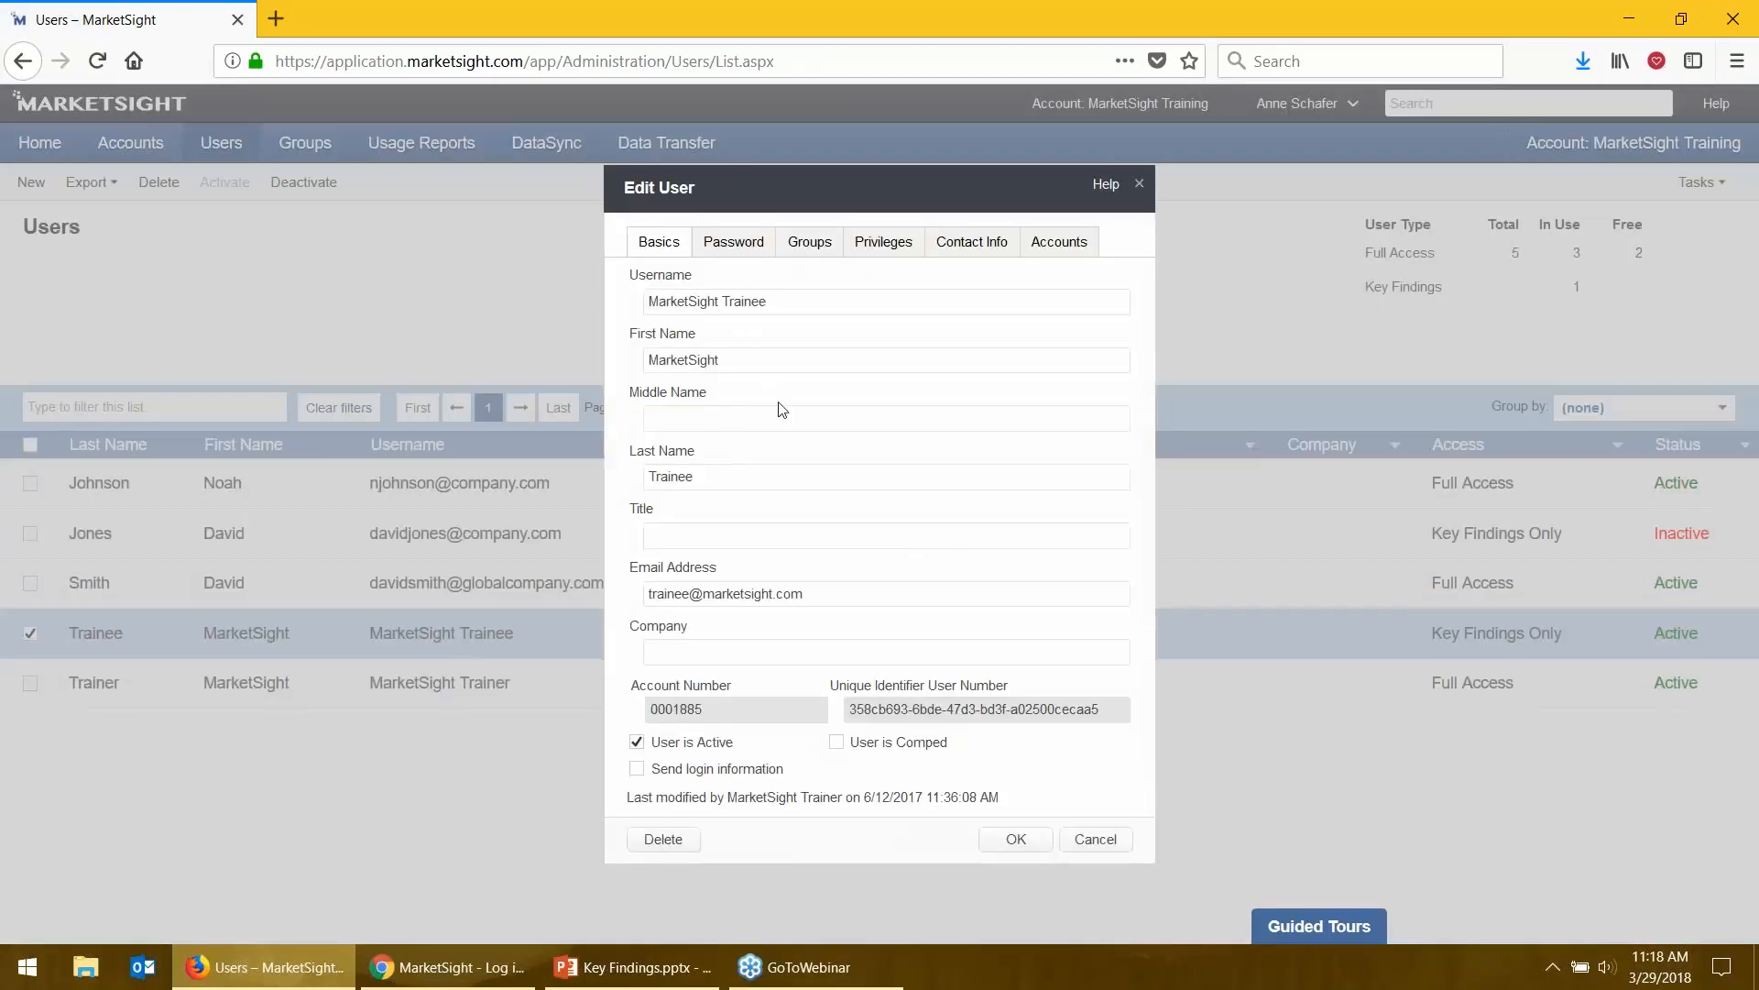
pyautogui.click(811, 248)
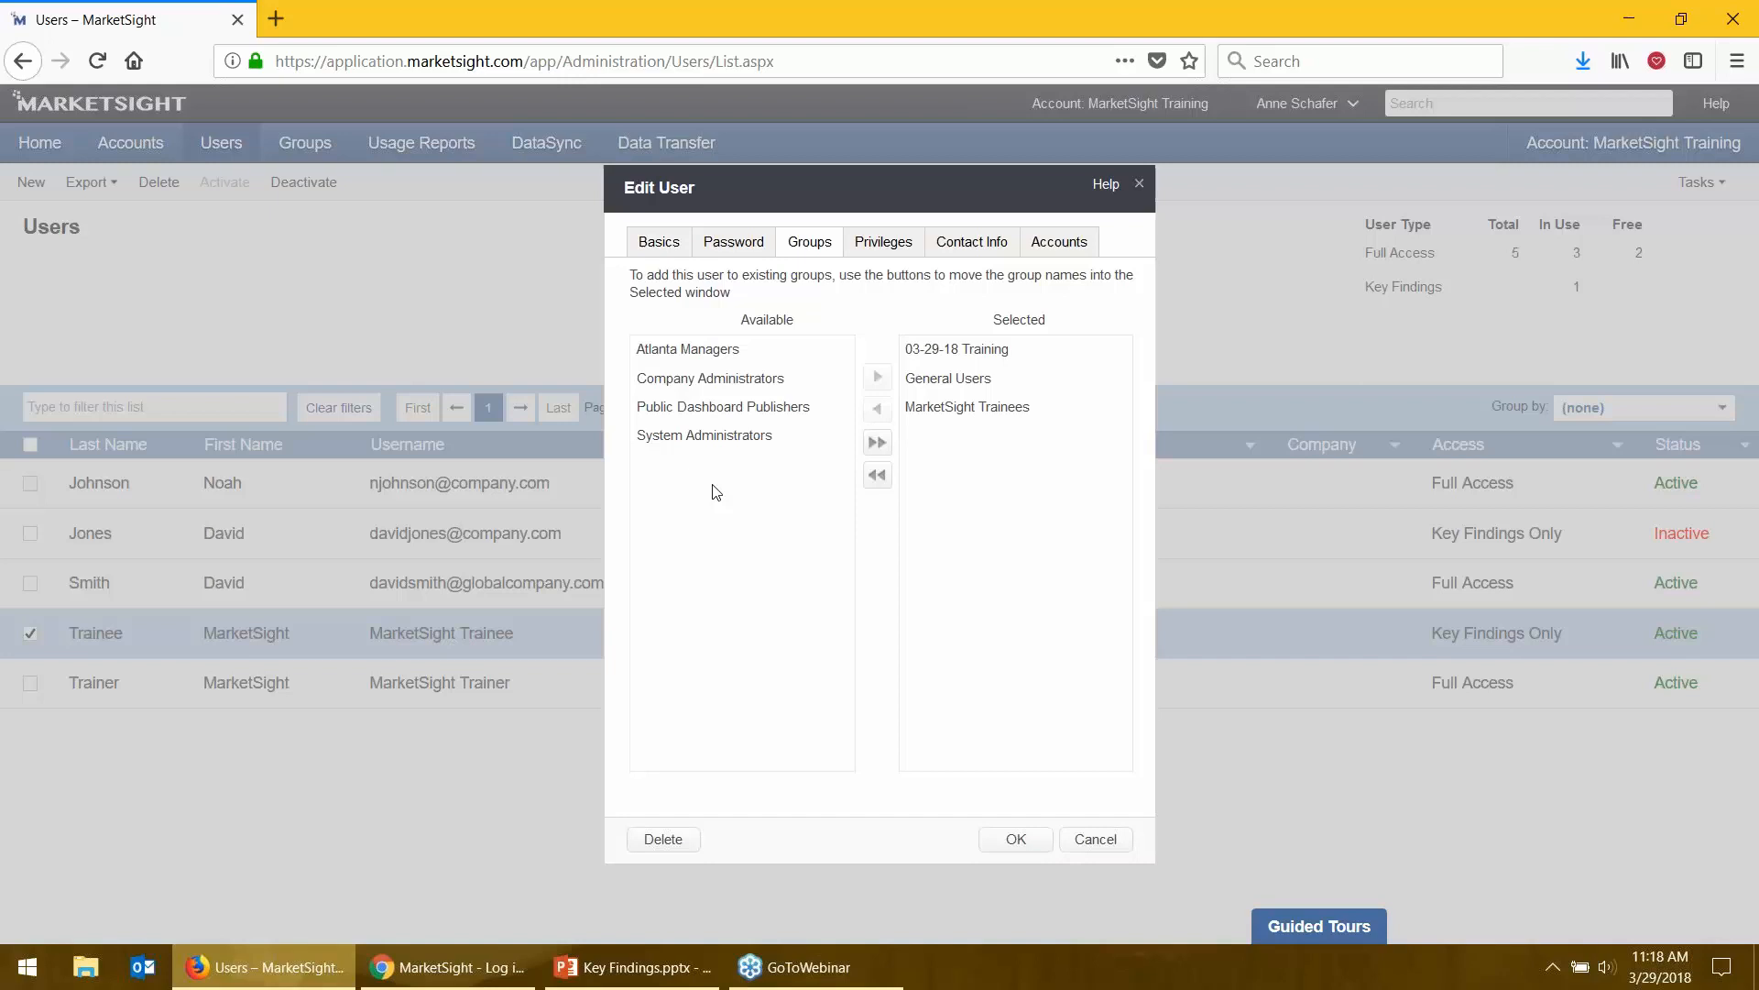
pyautogui.click(1097, 840)
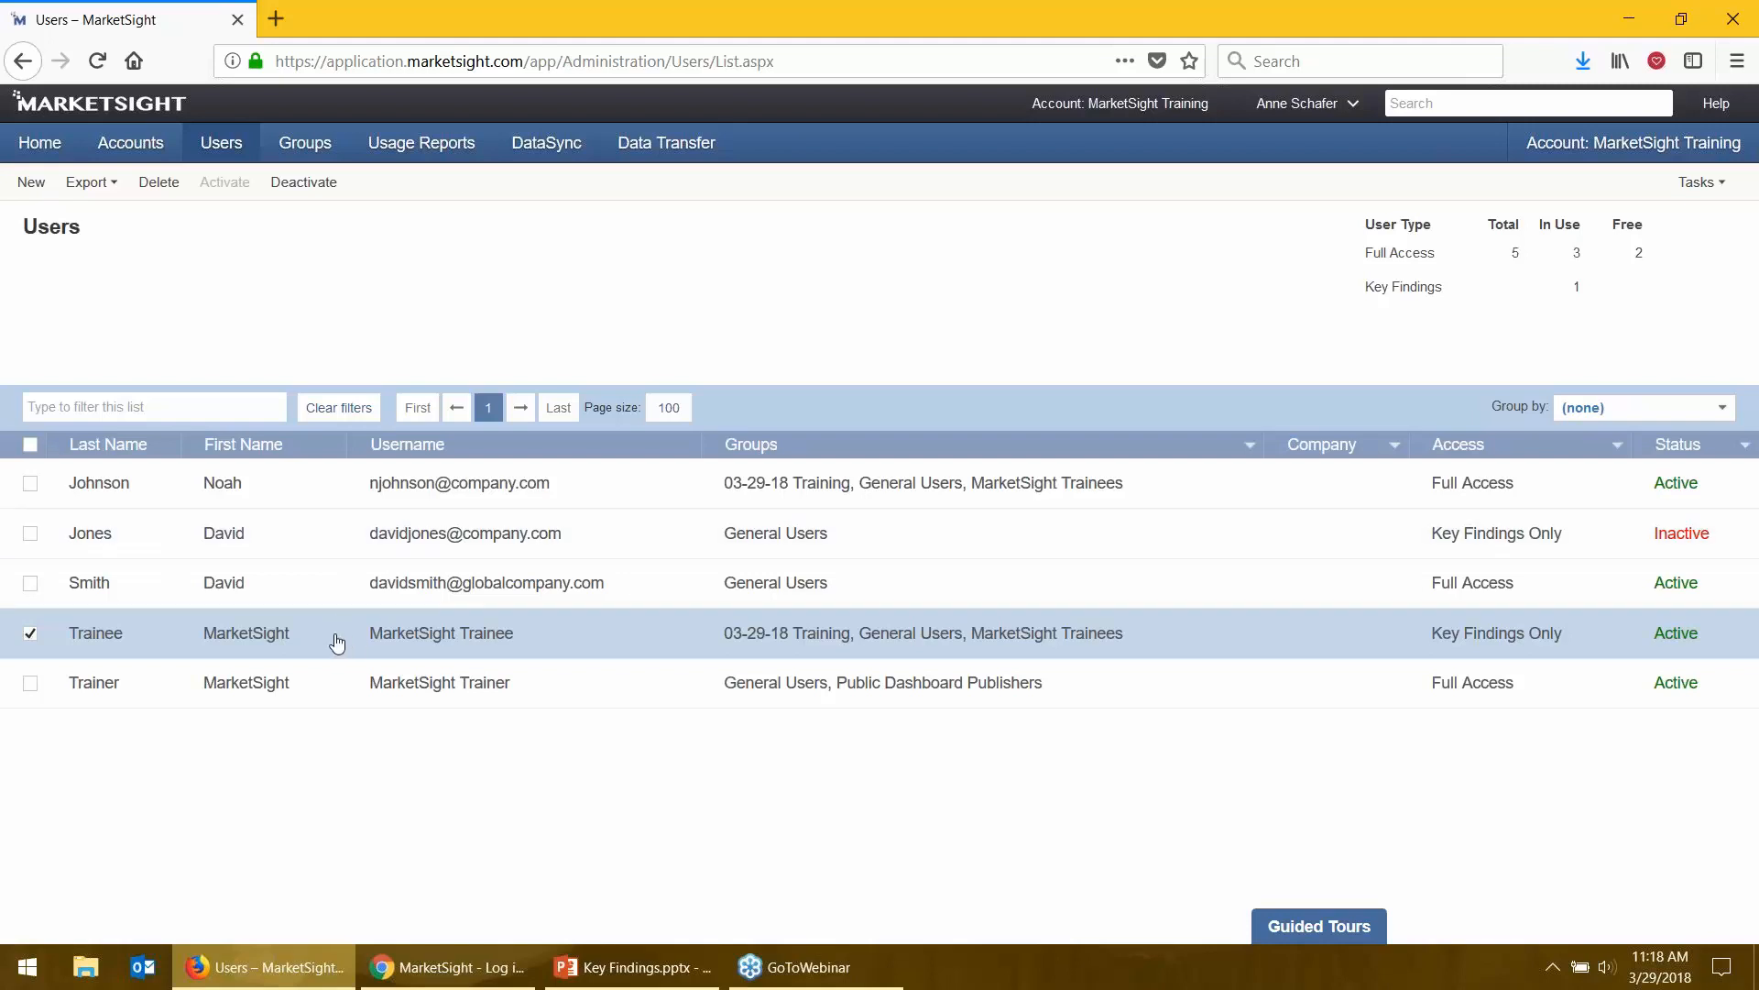
# - Remove the MarketSight Trainee user from the General Users group and save the user
pyautogui.click(559, 640)
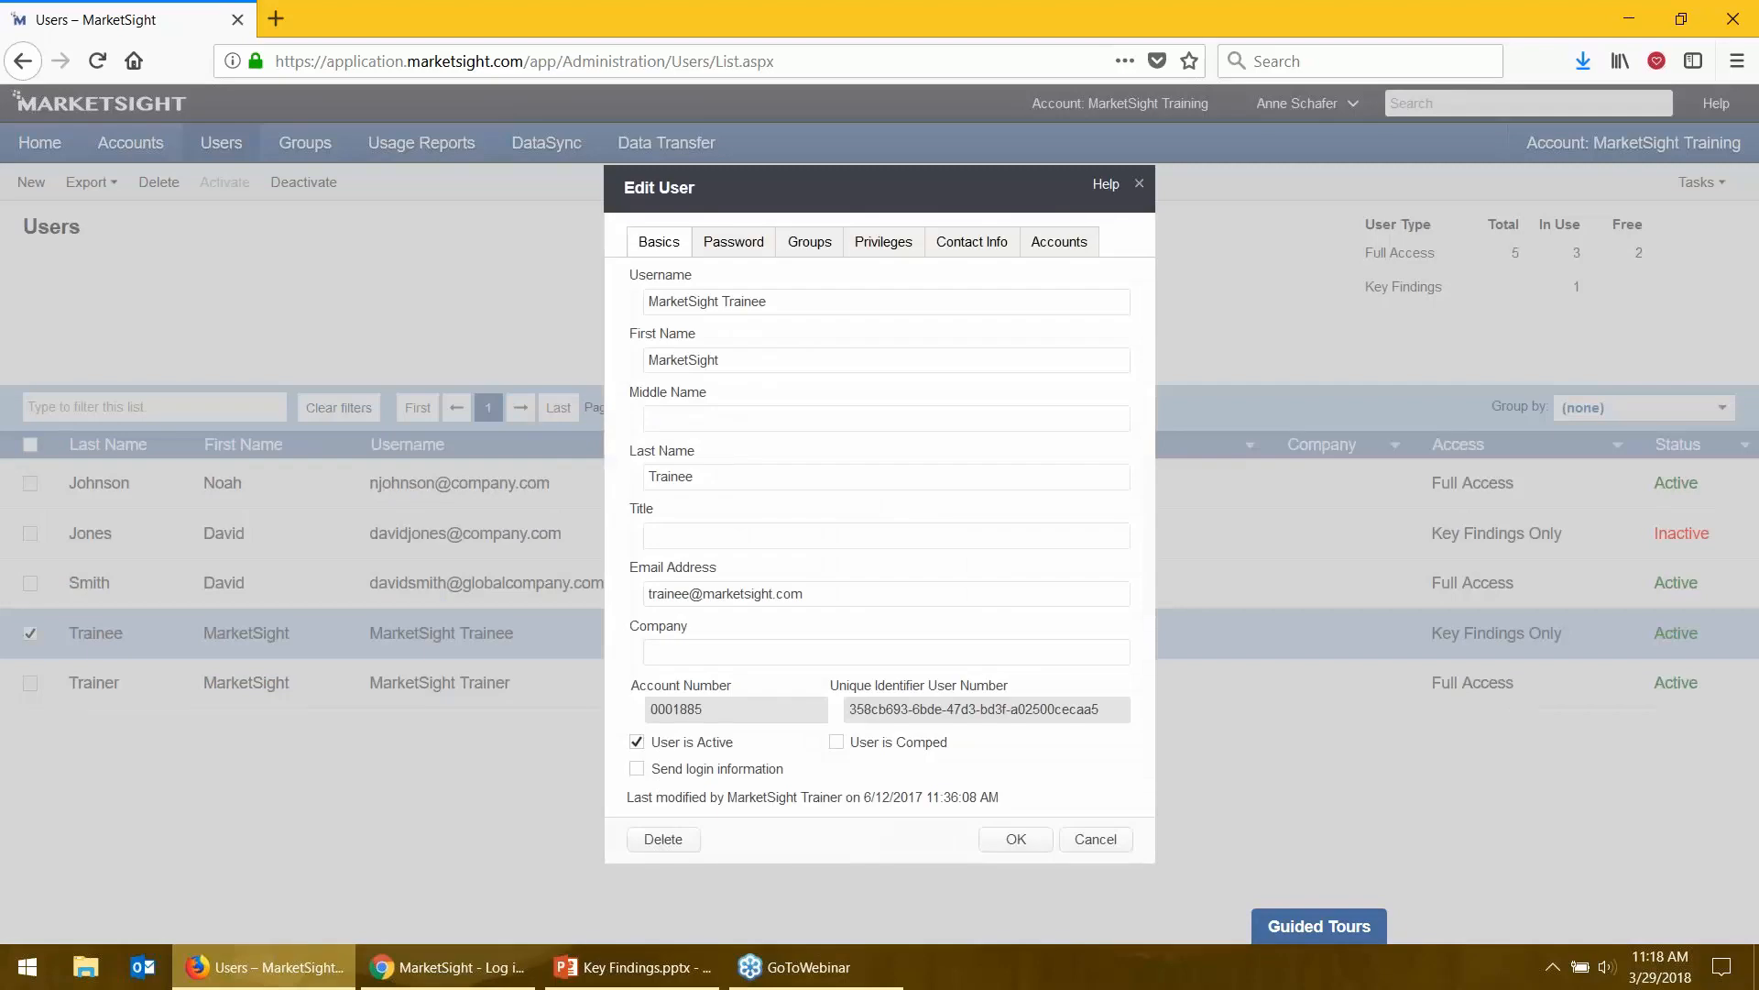
pyautogui.click(810, 242)
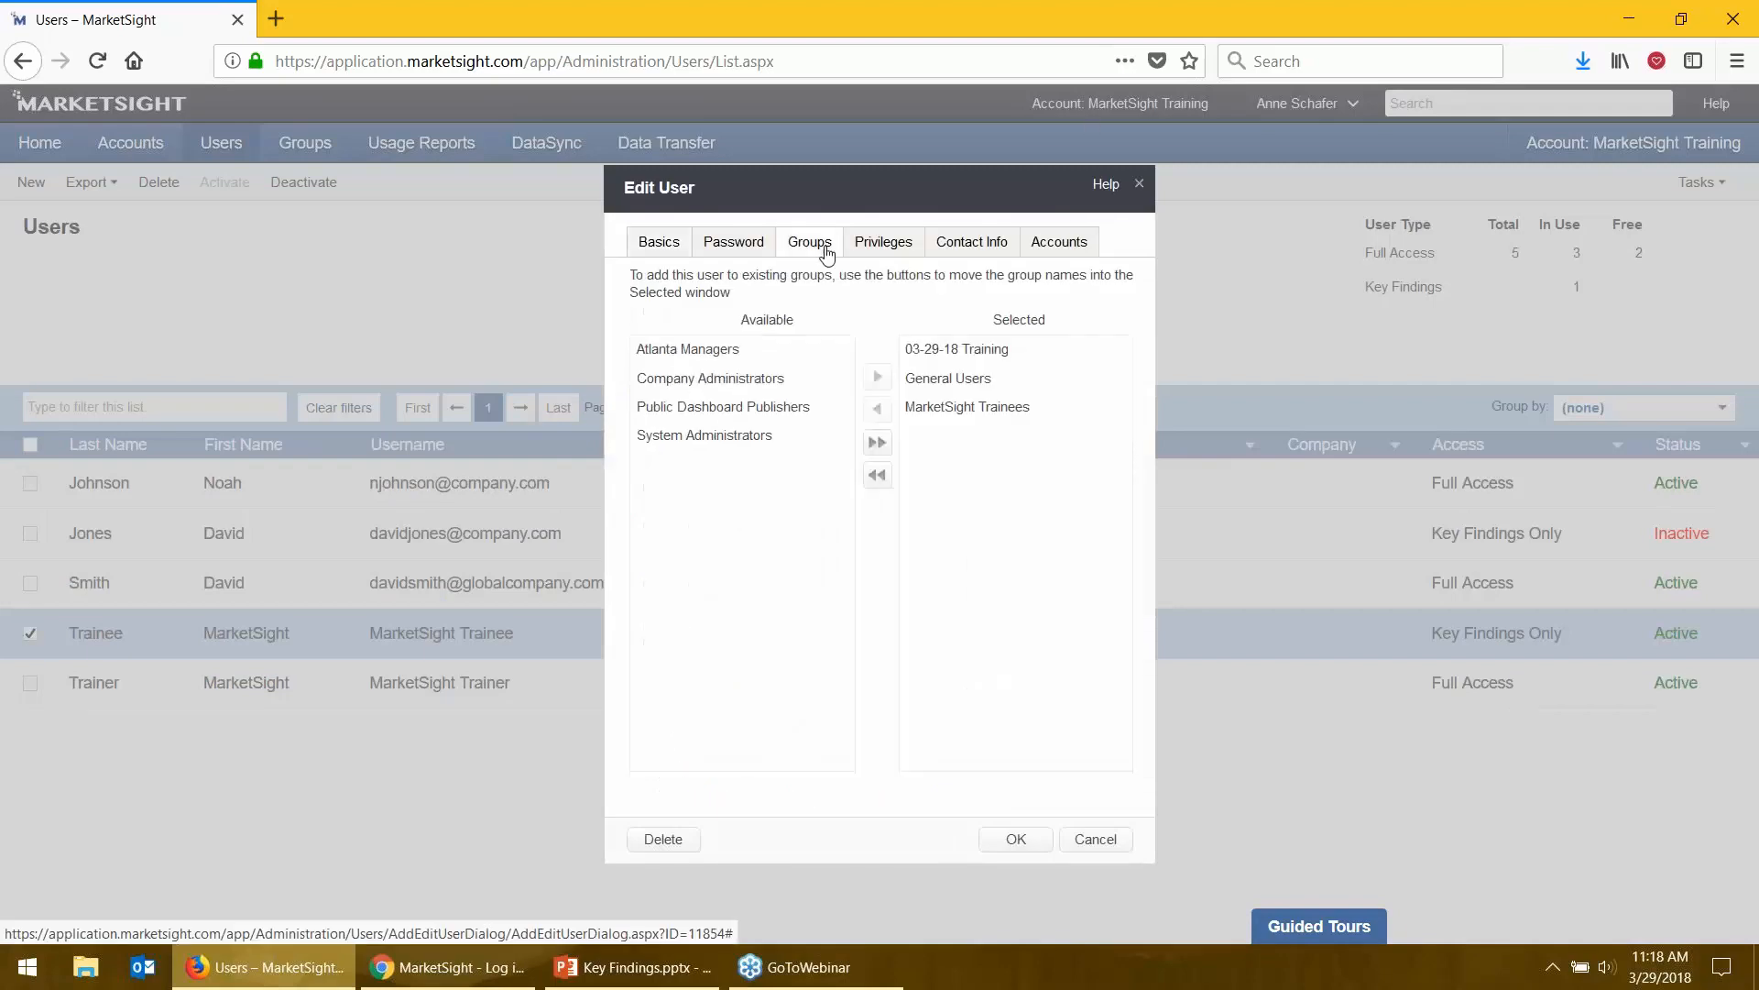
pyautogui.click(1008, 377)
pyautogui.click(877, 409)
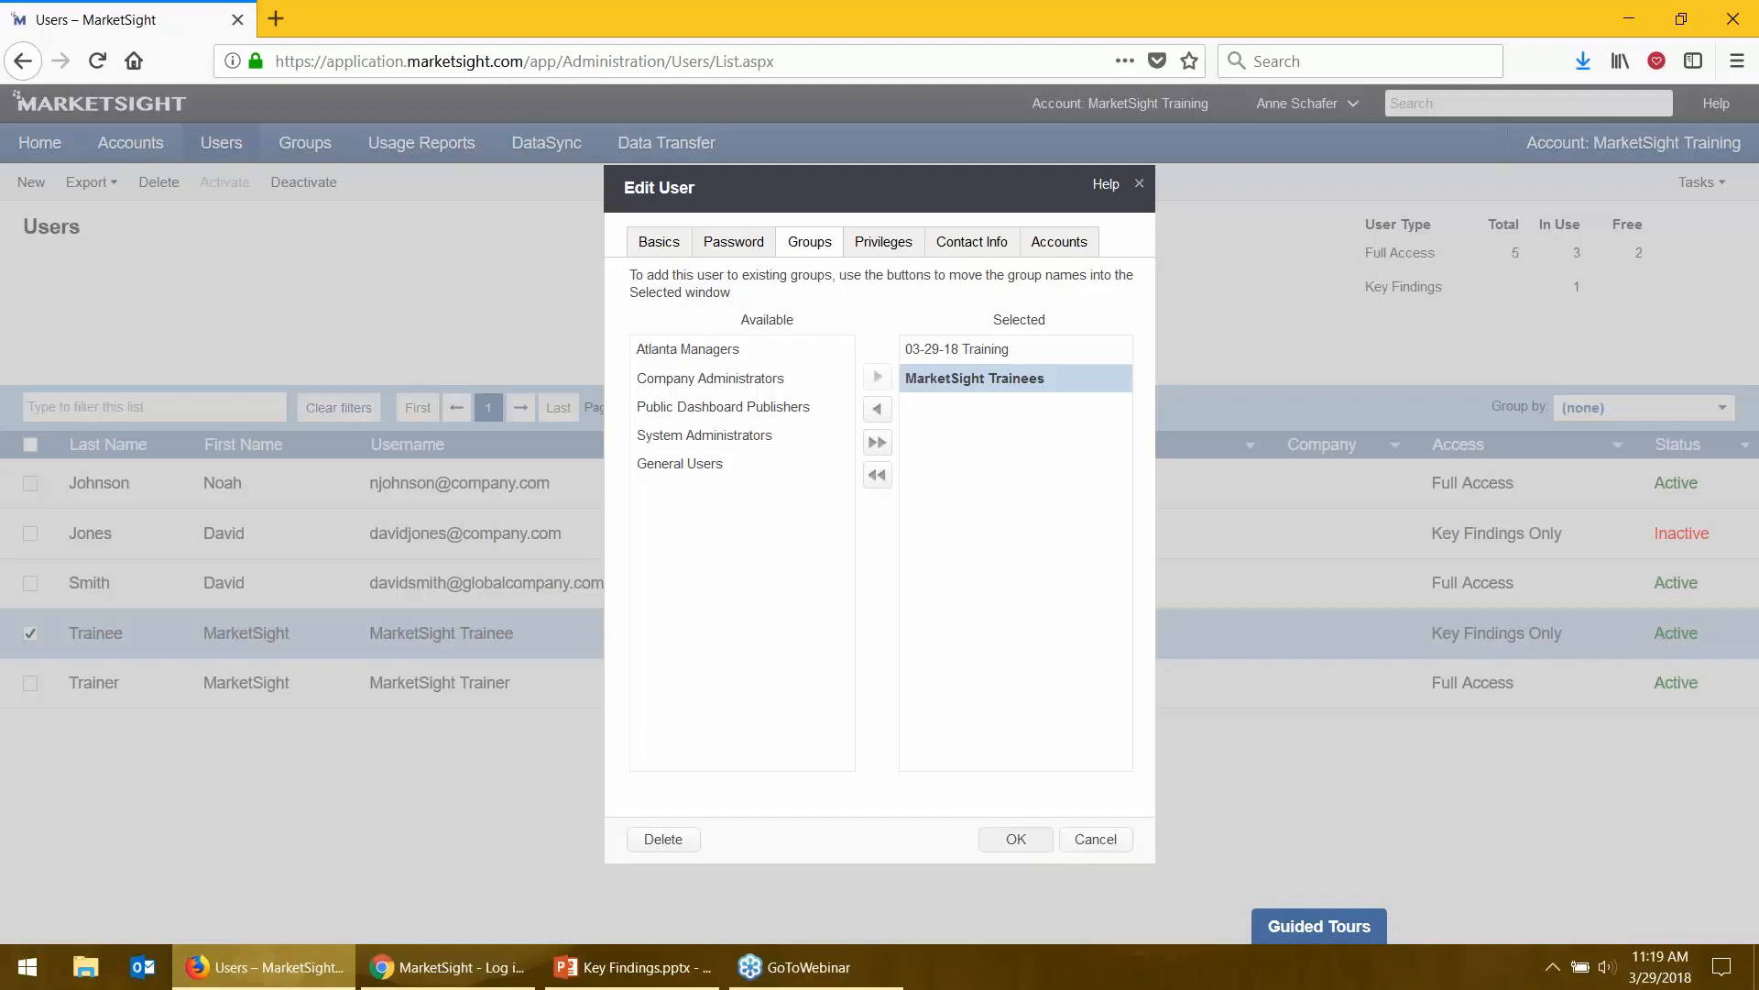
pyautogui.press('Return')
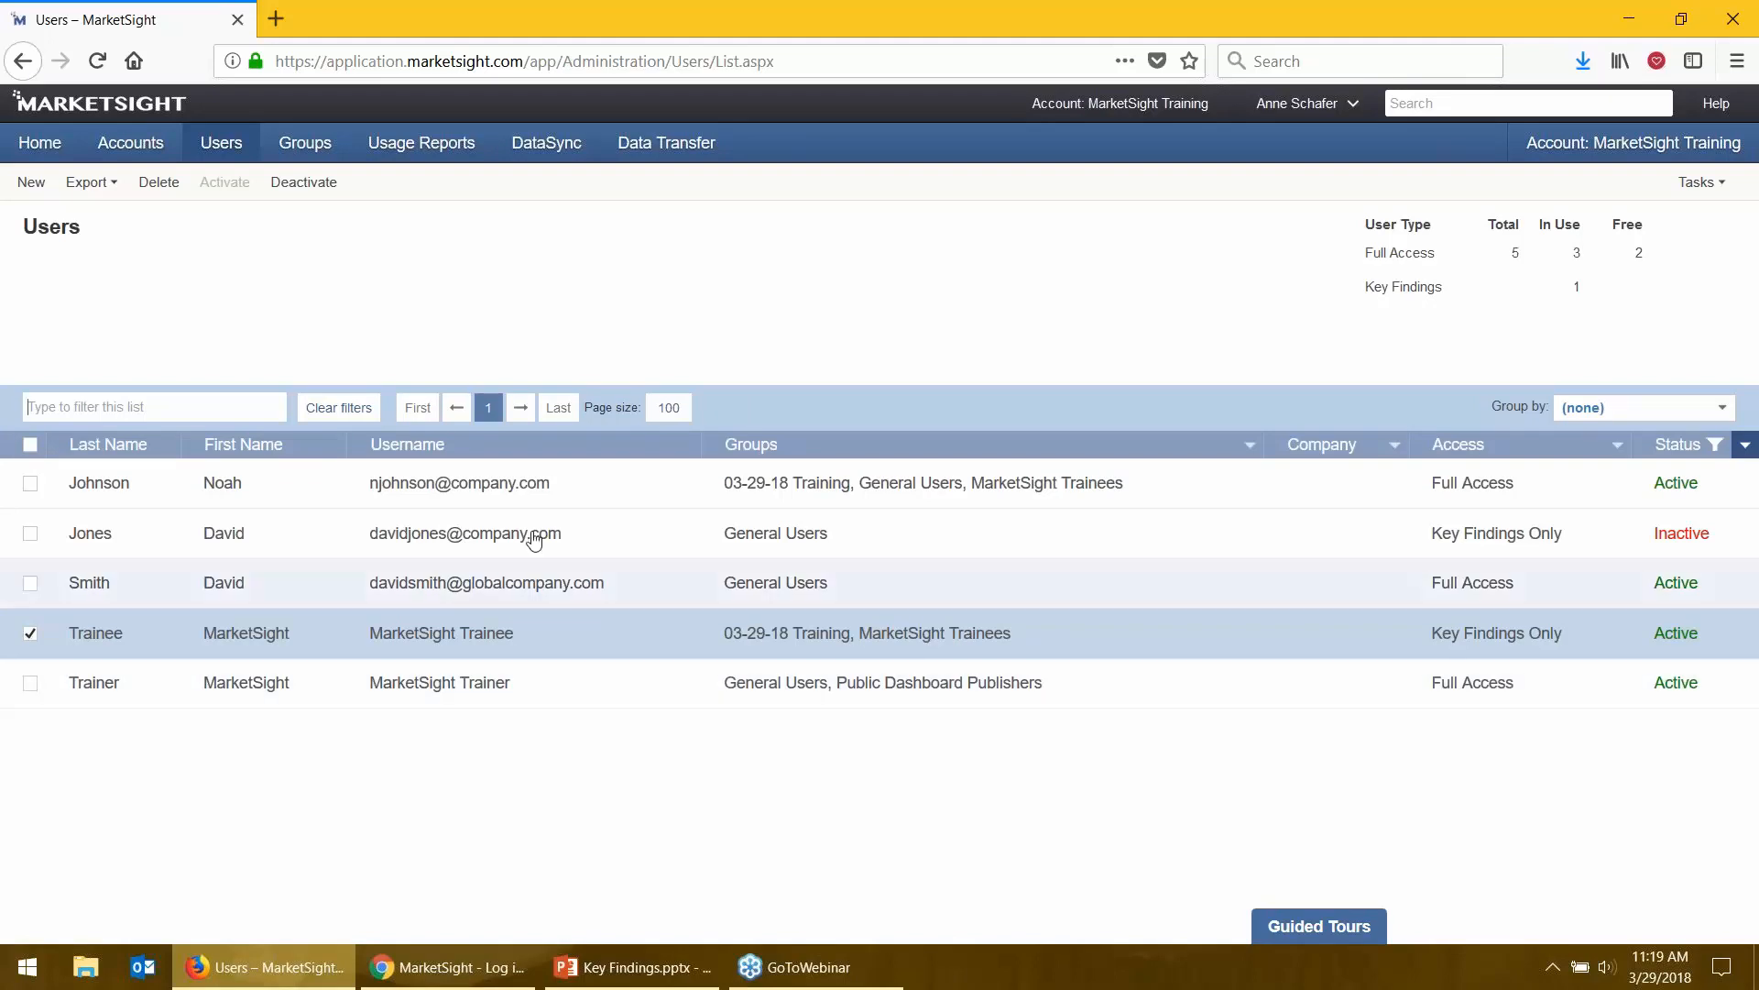
# - Locate the millennials folder among the datasets and open its permission settings
pyautogui.click(41, 145)
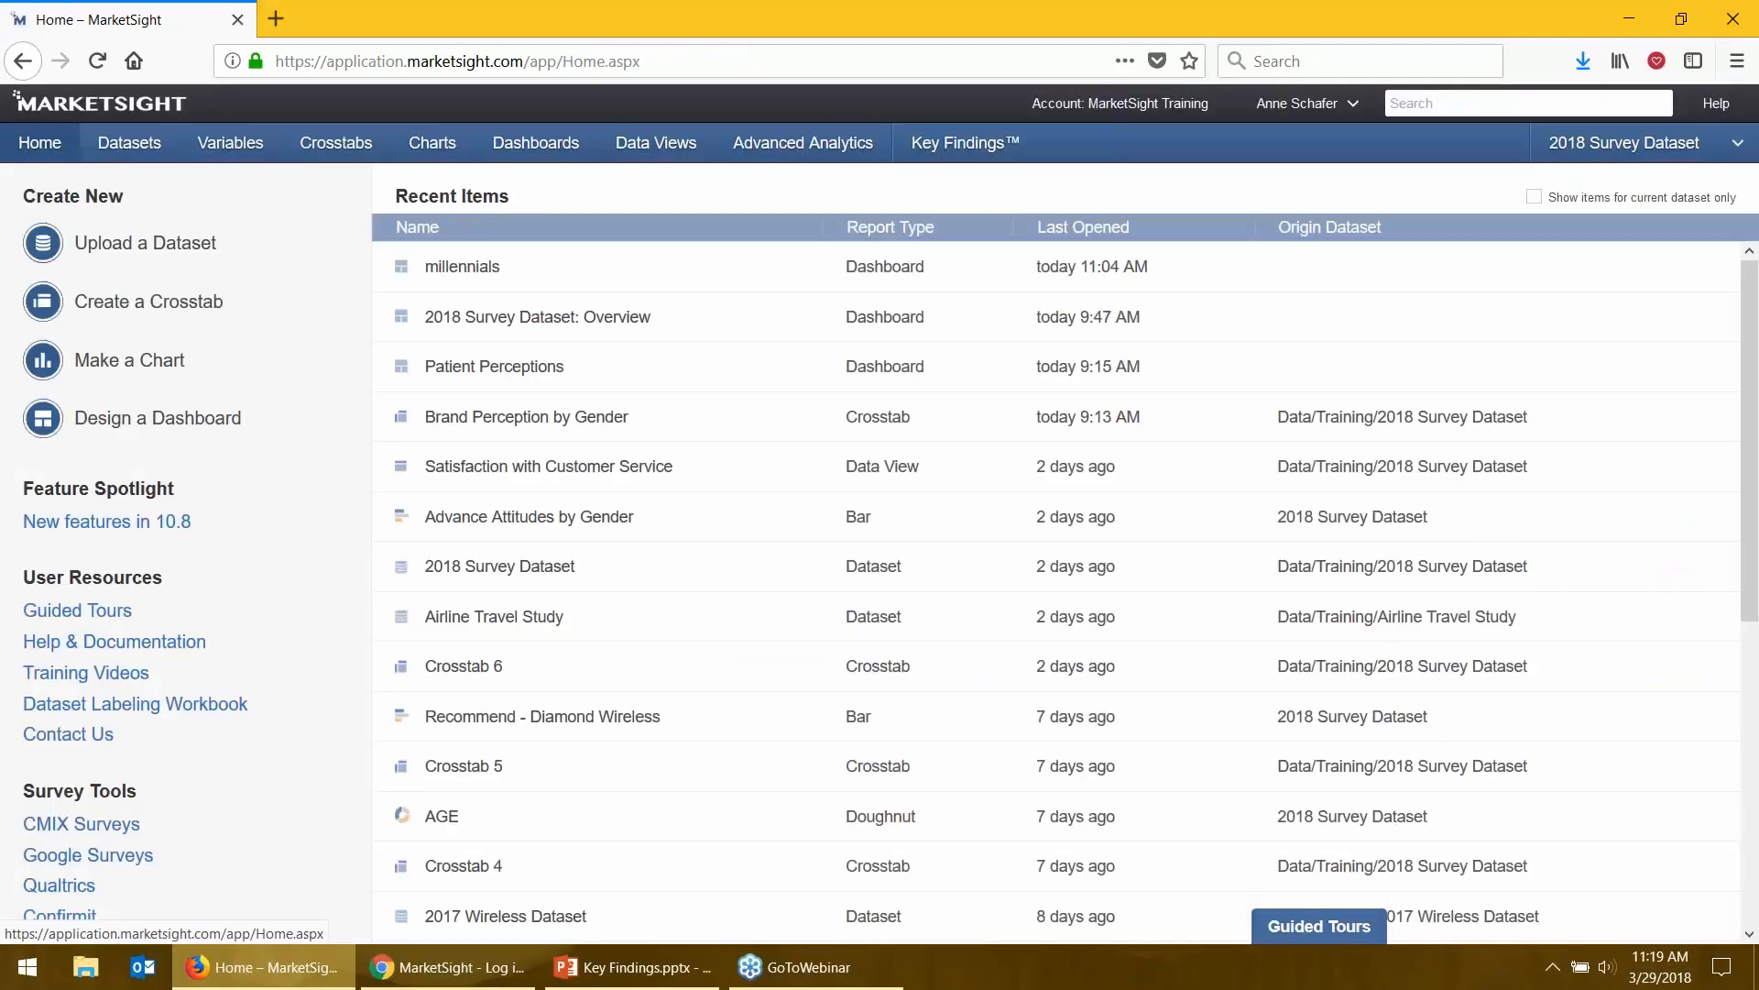
pyautogui.click(124, 146)
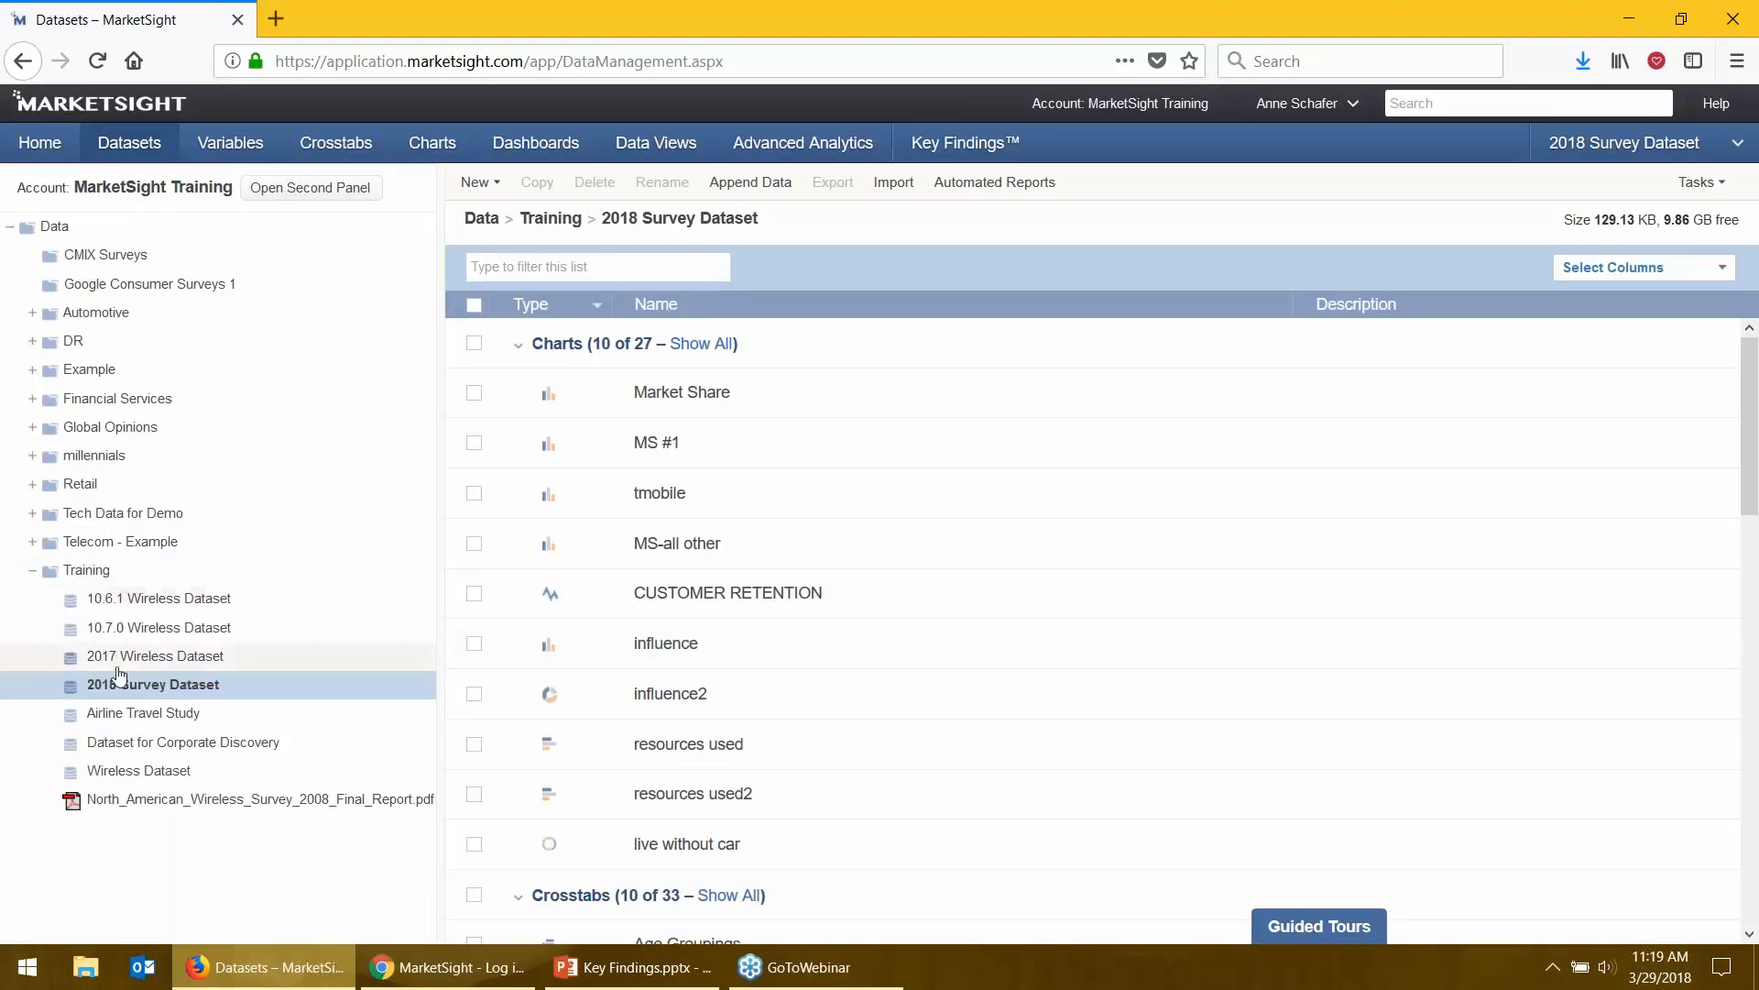
pyautogui.click(99, 716)
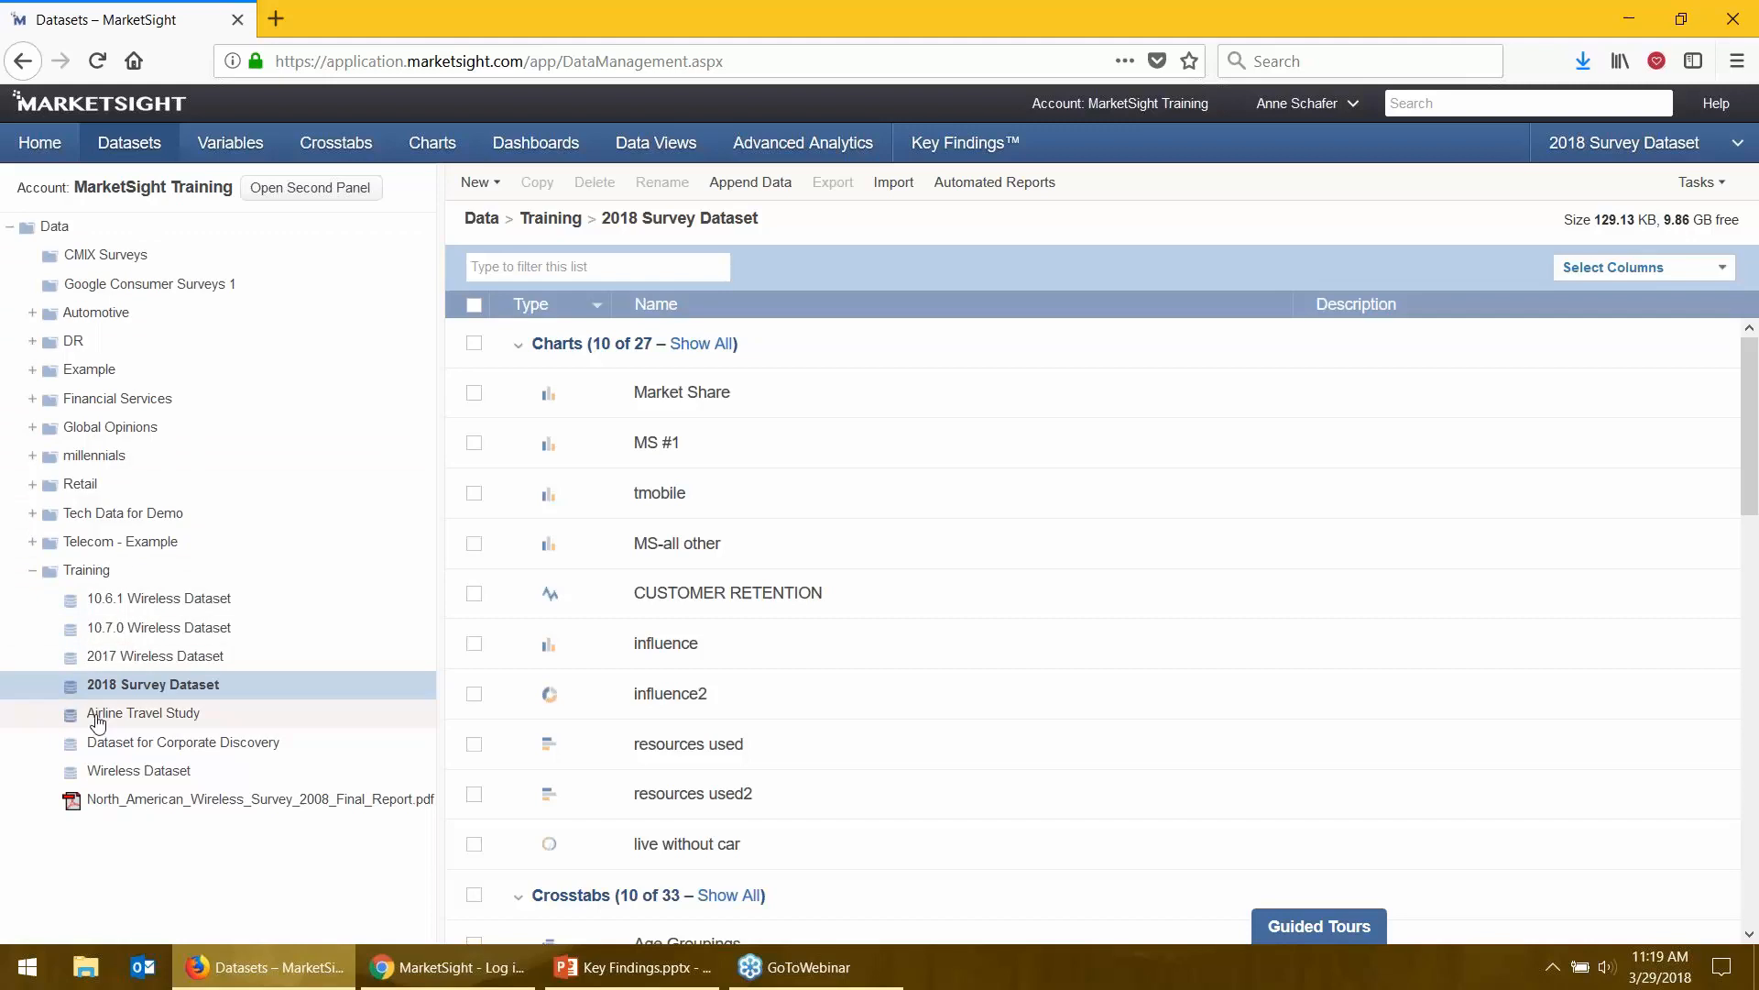
pyautogui.click(33, 458)
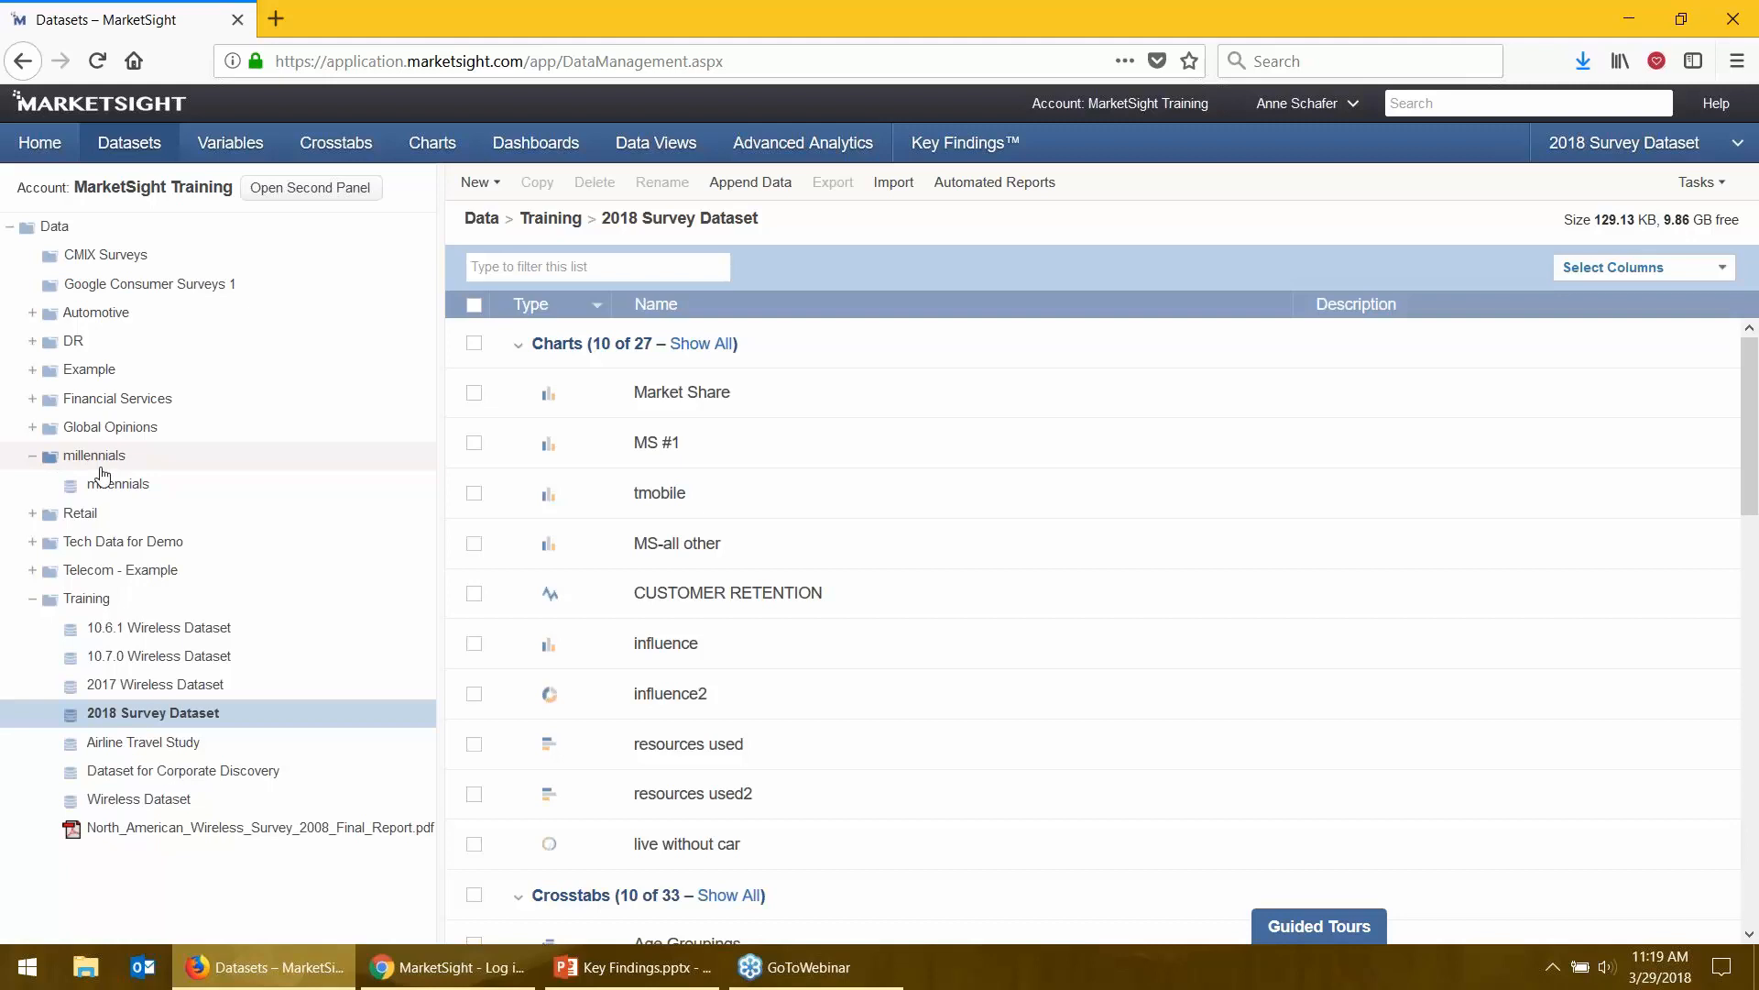
pyautogui.click(117, 462)
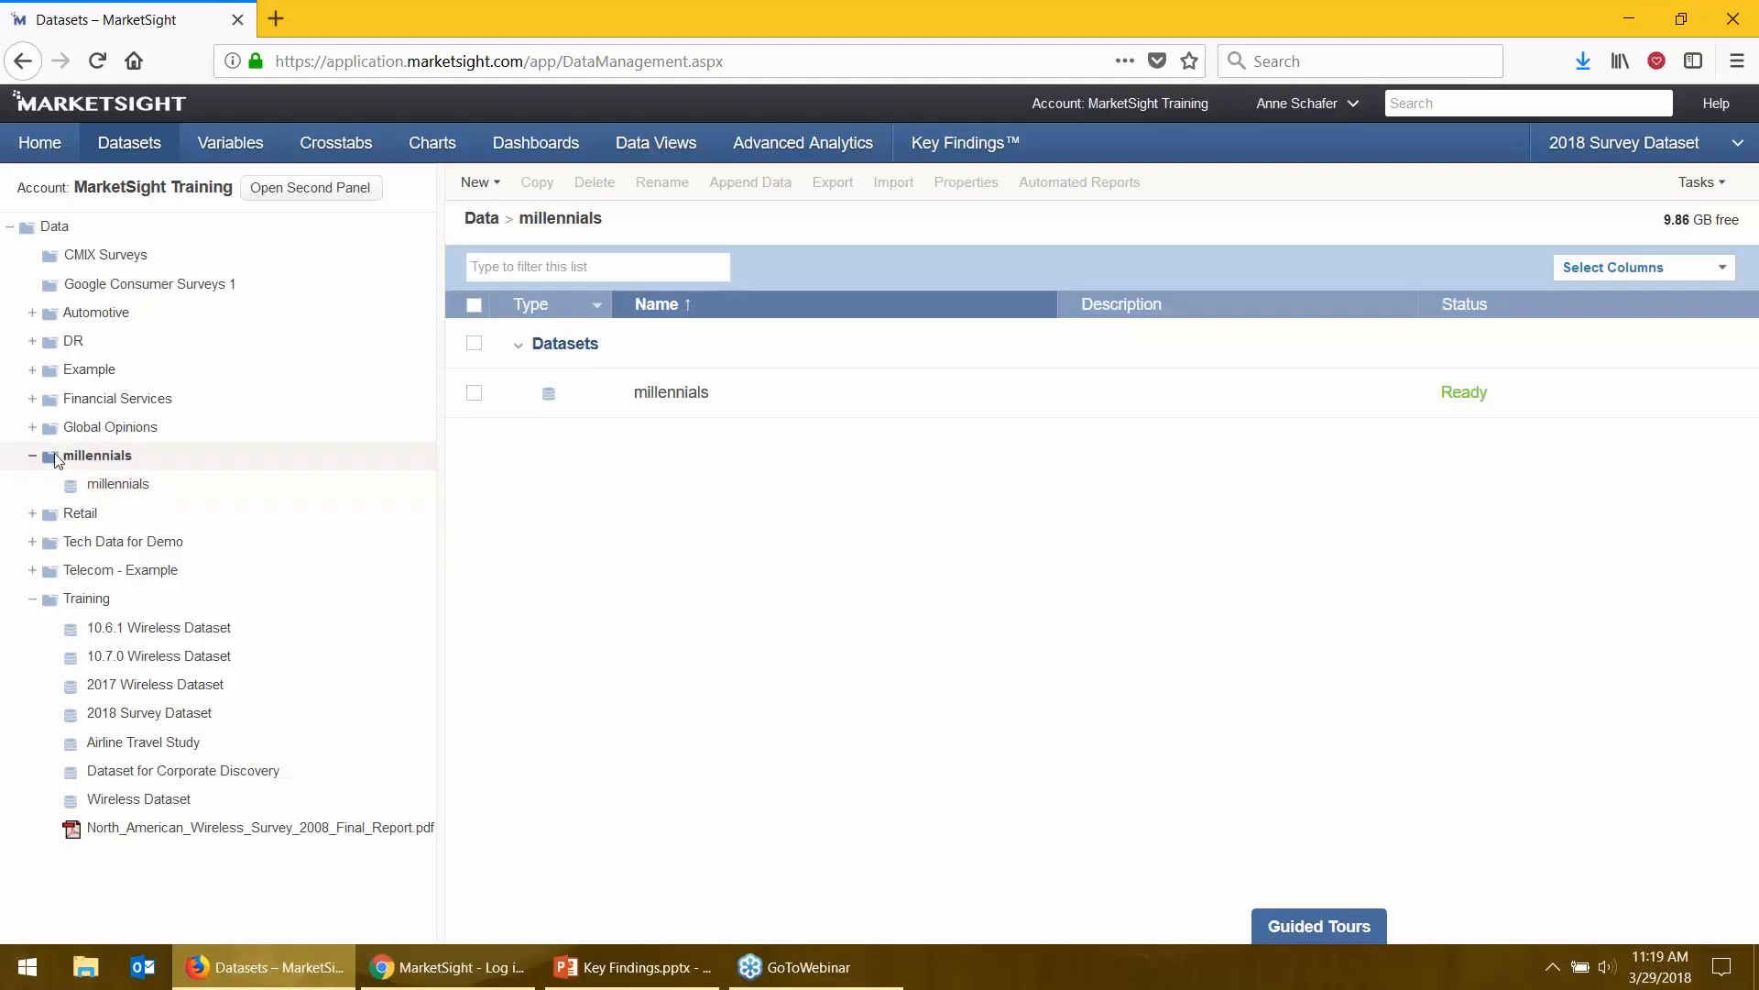
pyautogui.rightClick(86, 466)
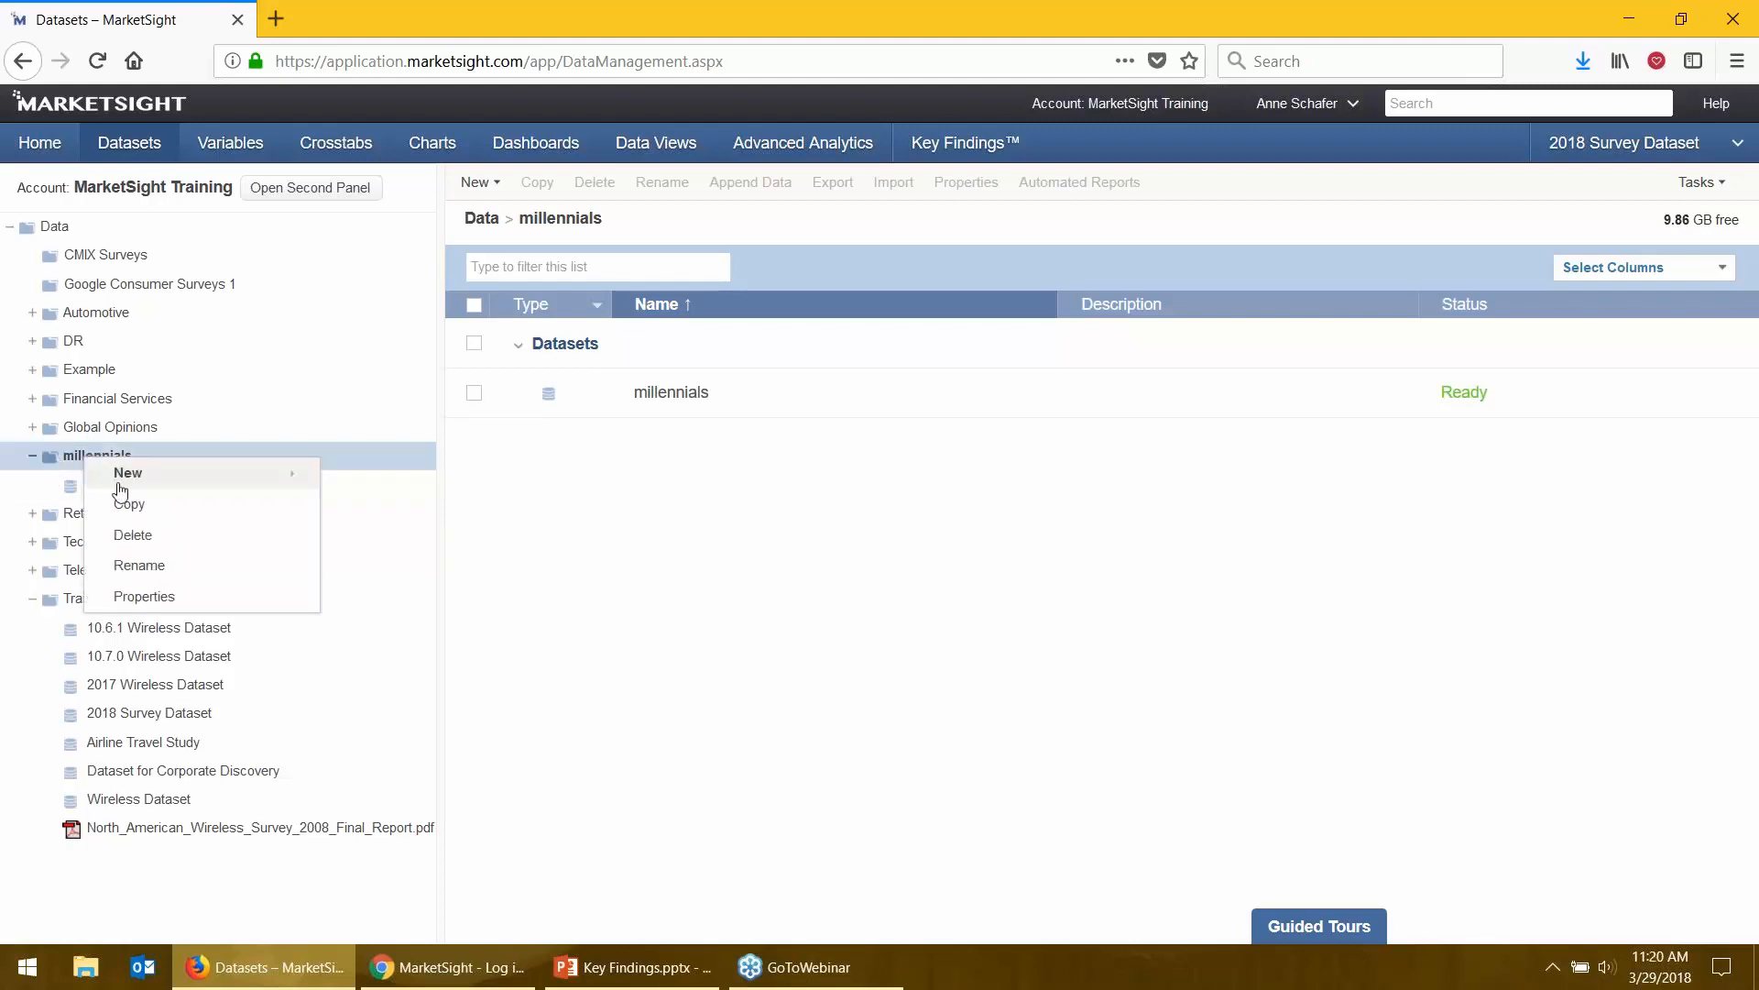
pyautogui.click(130, 597)
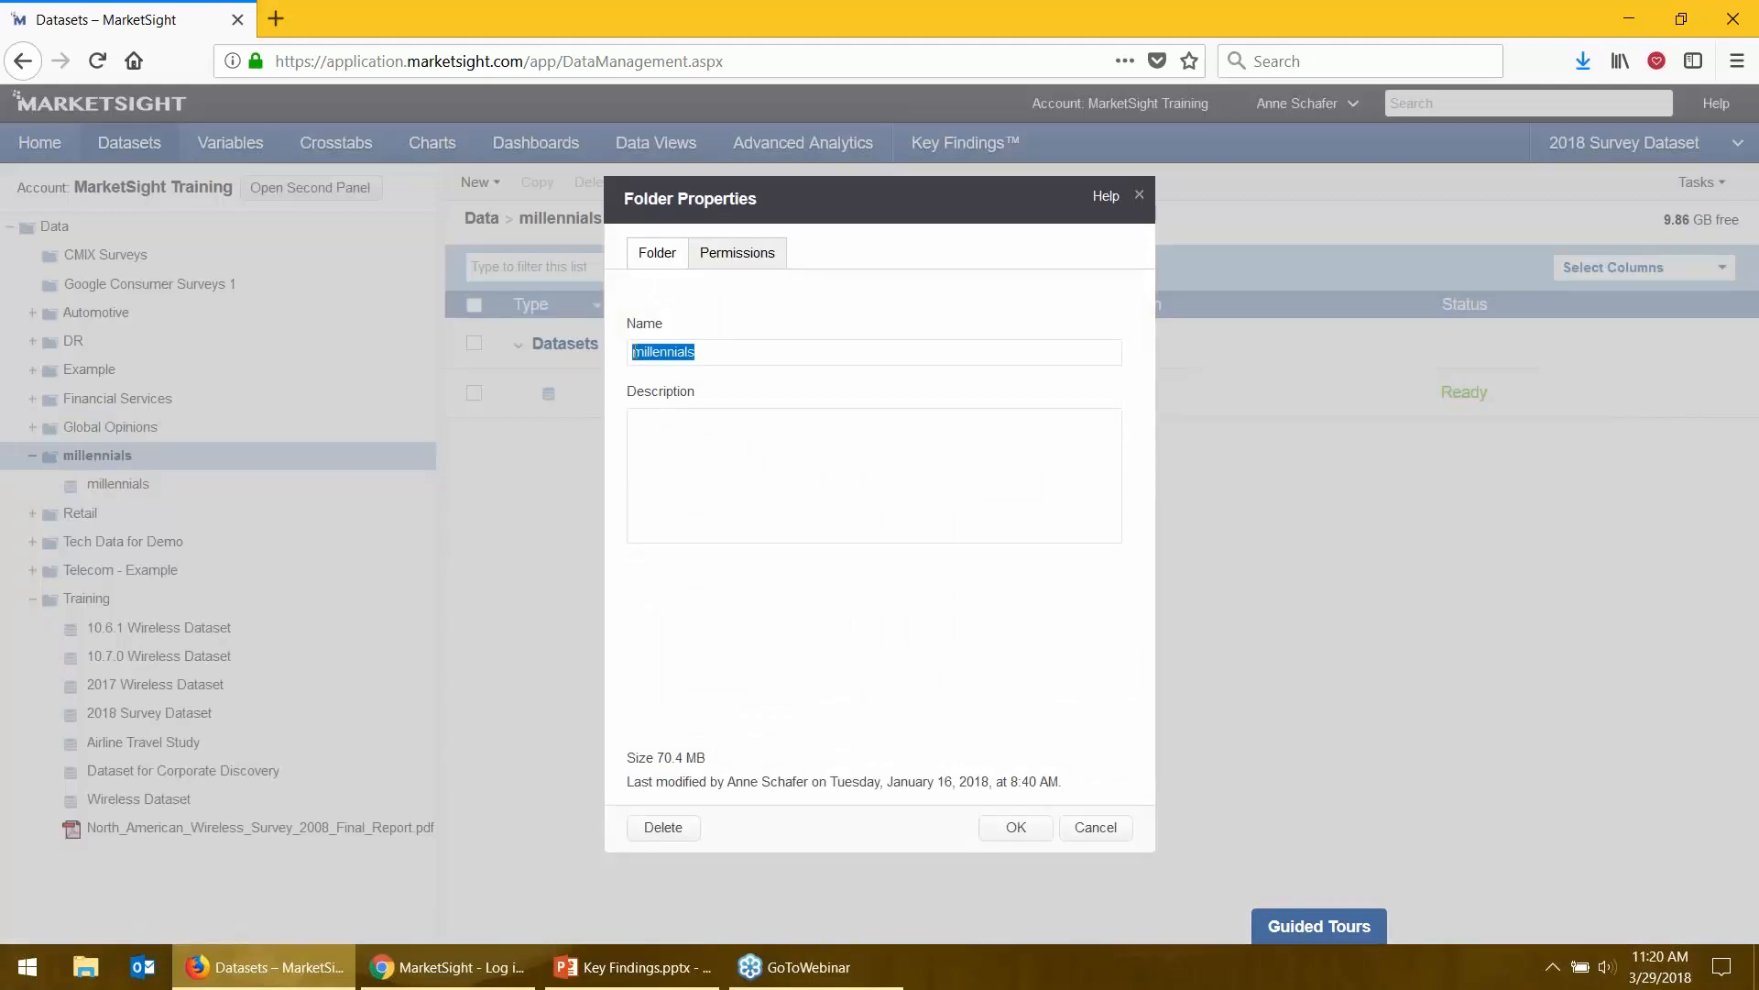
pyautogui.click(737, 253)
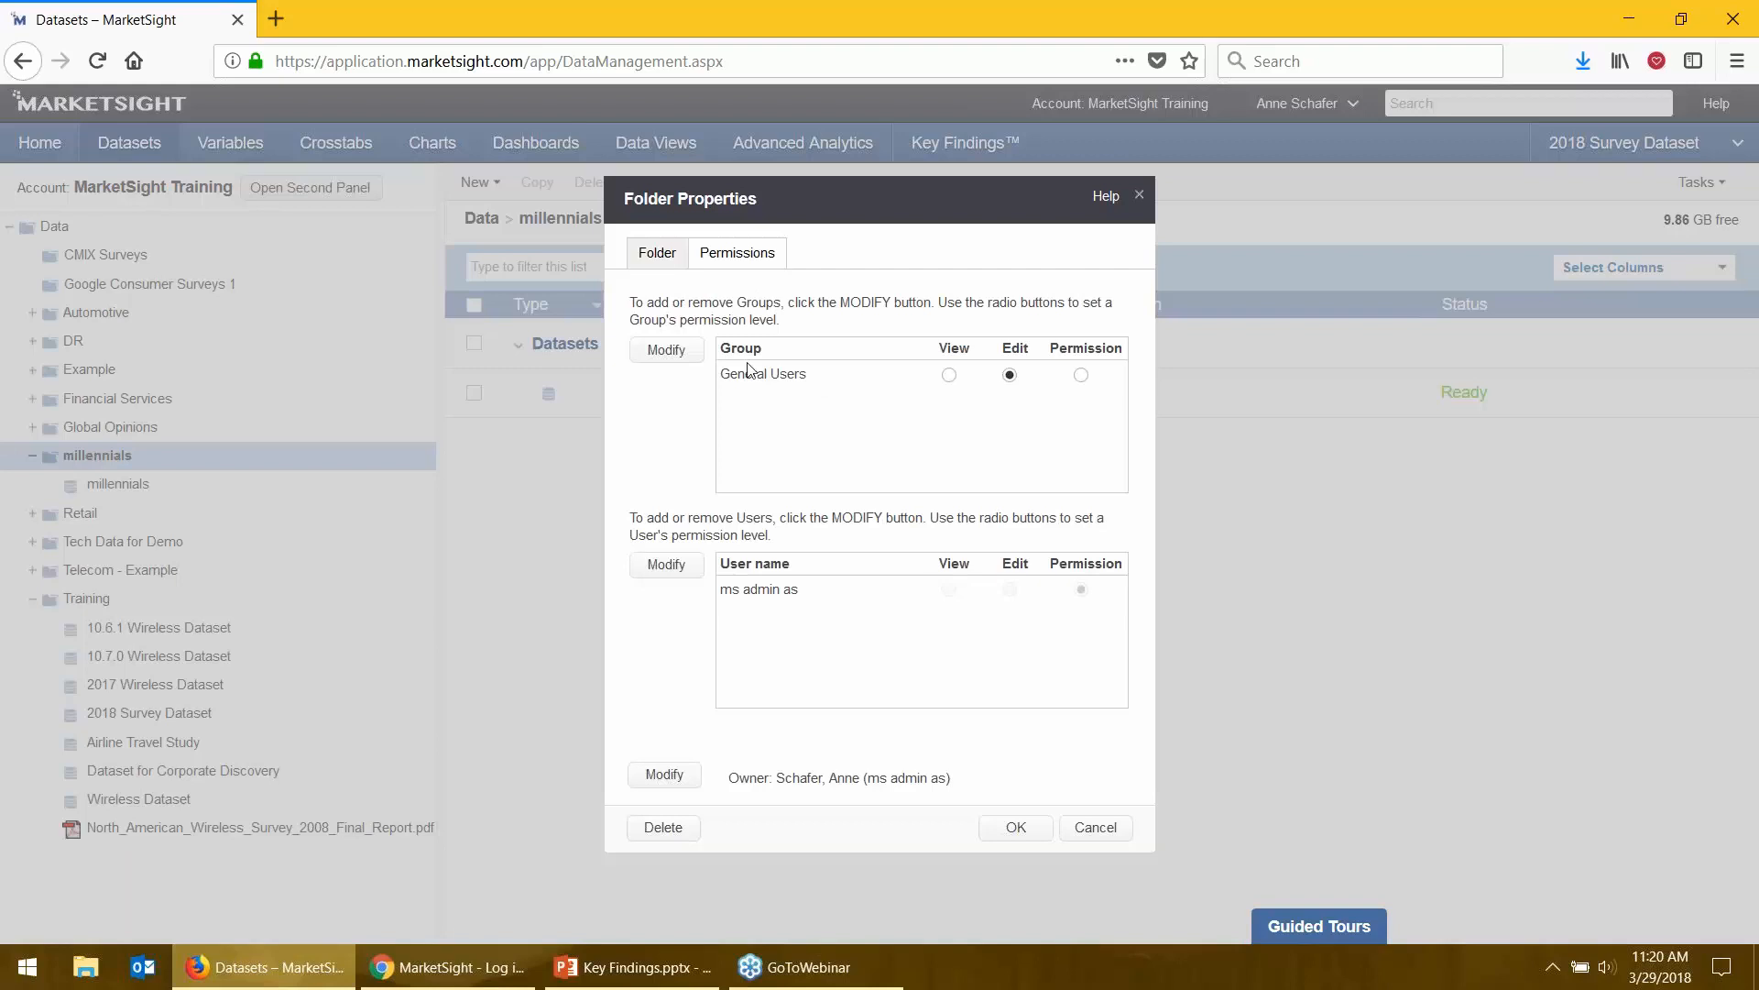
# - Replace General Users with the 03-29-18 Training group in the millennials folder's permissions at View level, and save
pyautogui.click(667, 349)
pyautogui.click(1017, 392)
pyautogui.click(925, 493)
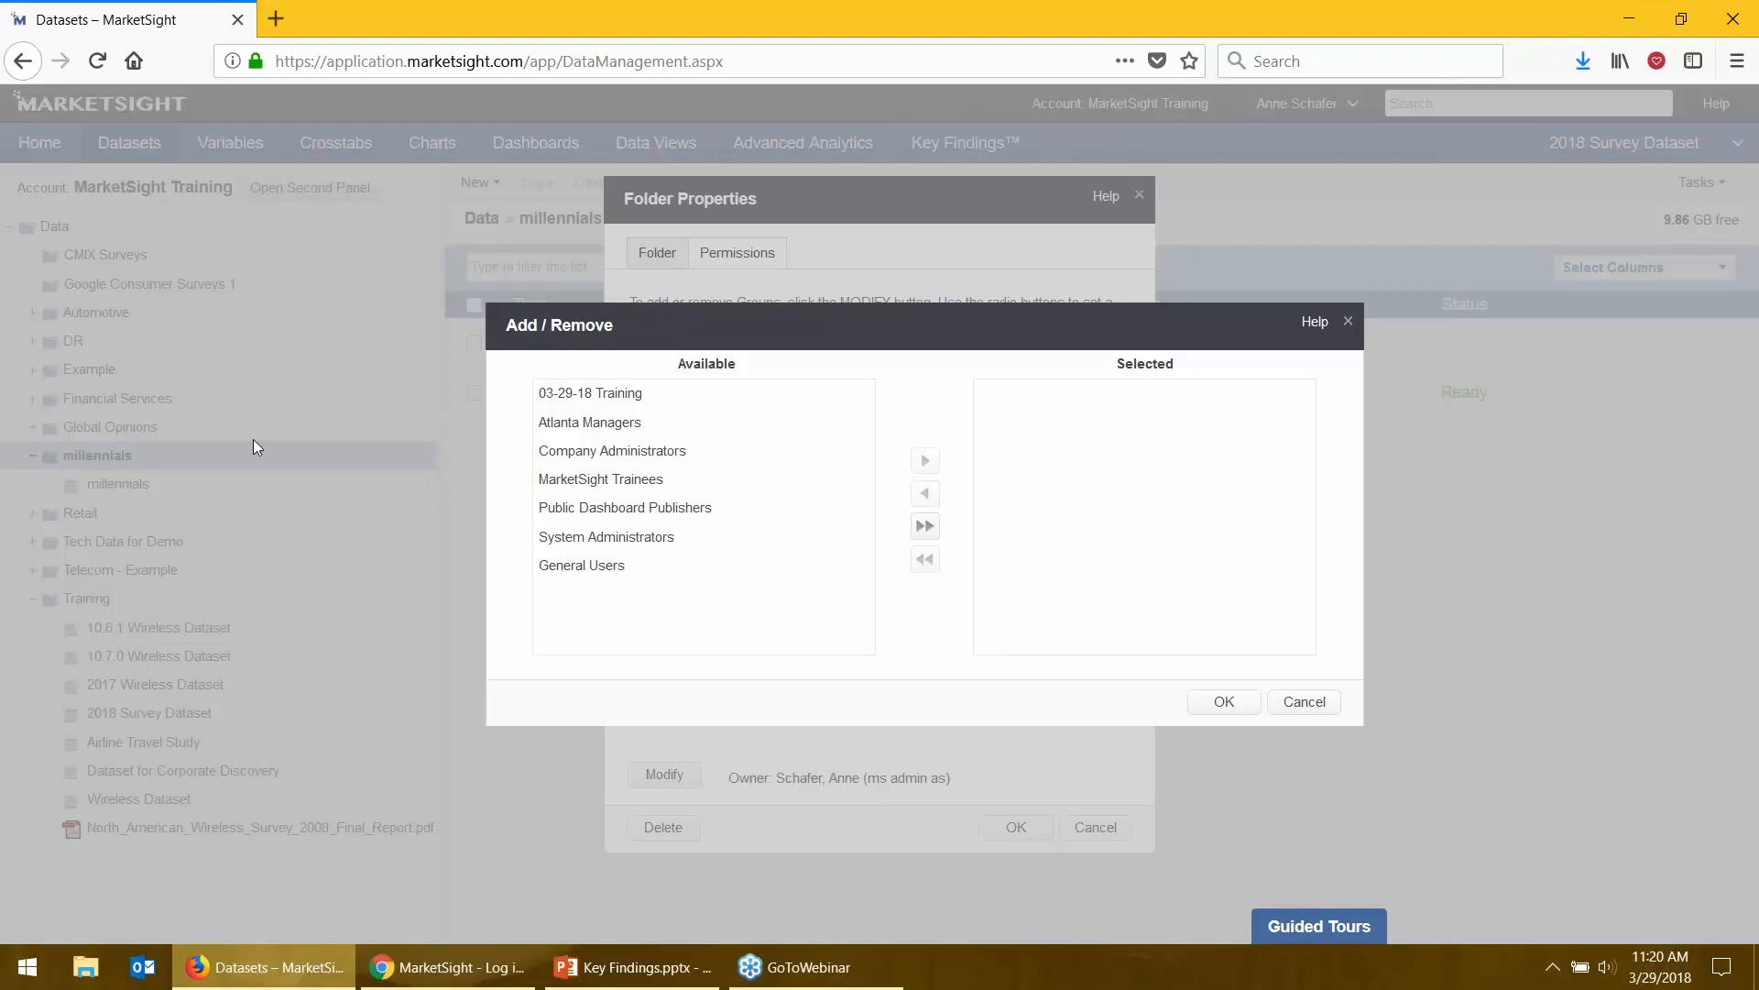
pyautogui.click(584, 396)
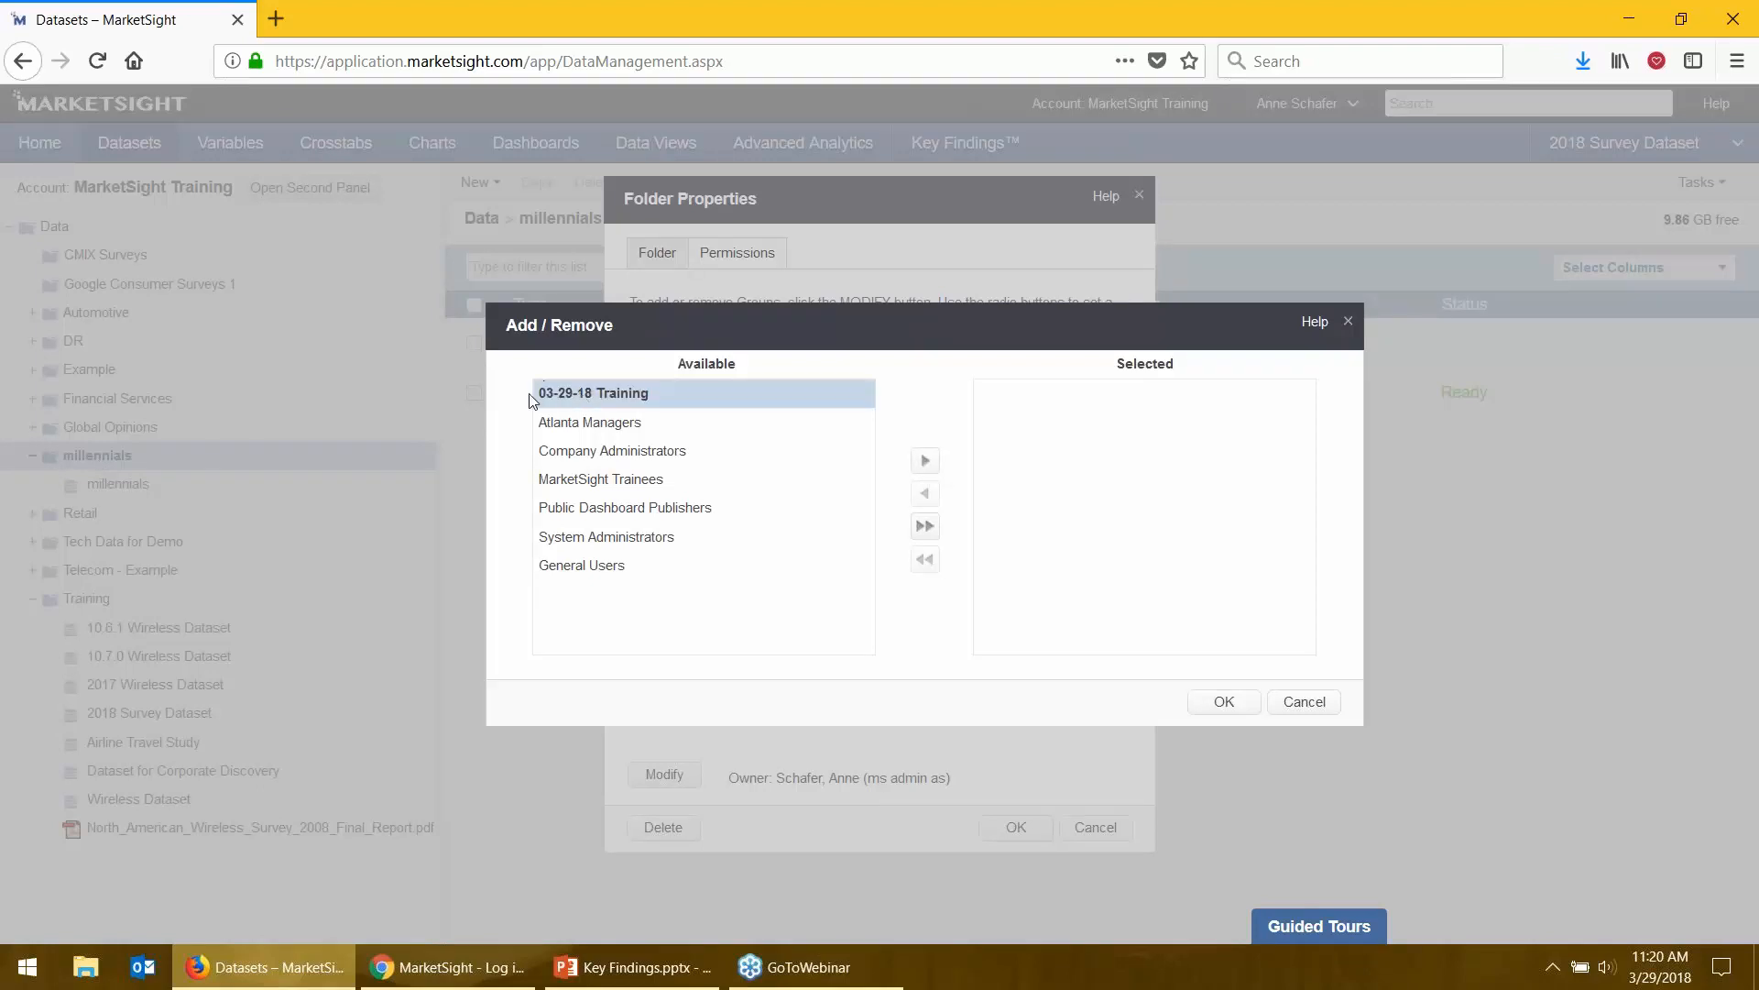
pyautogui.click(924, 460)
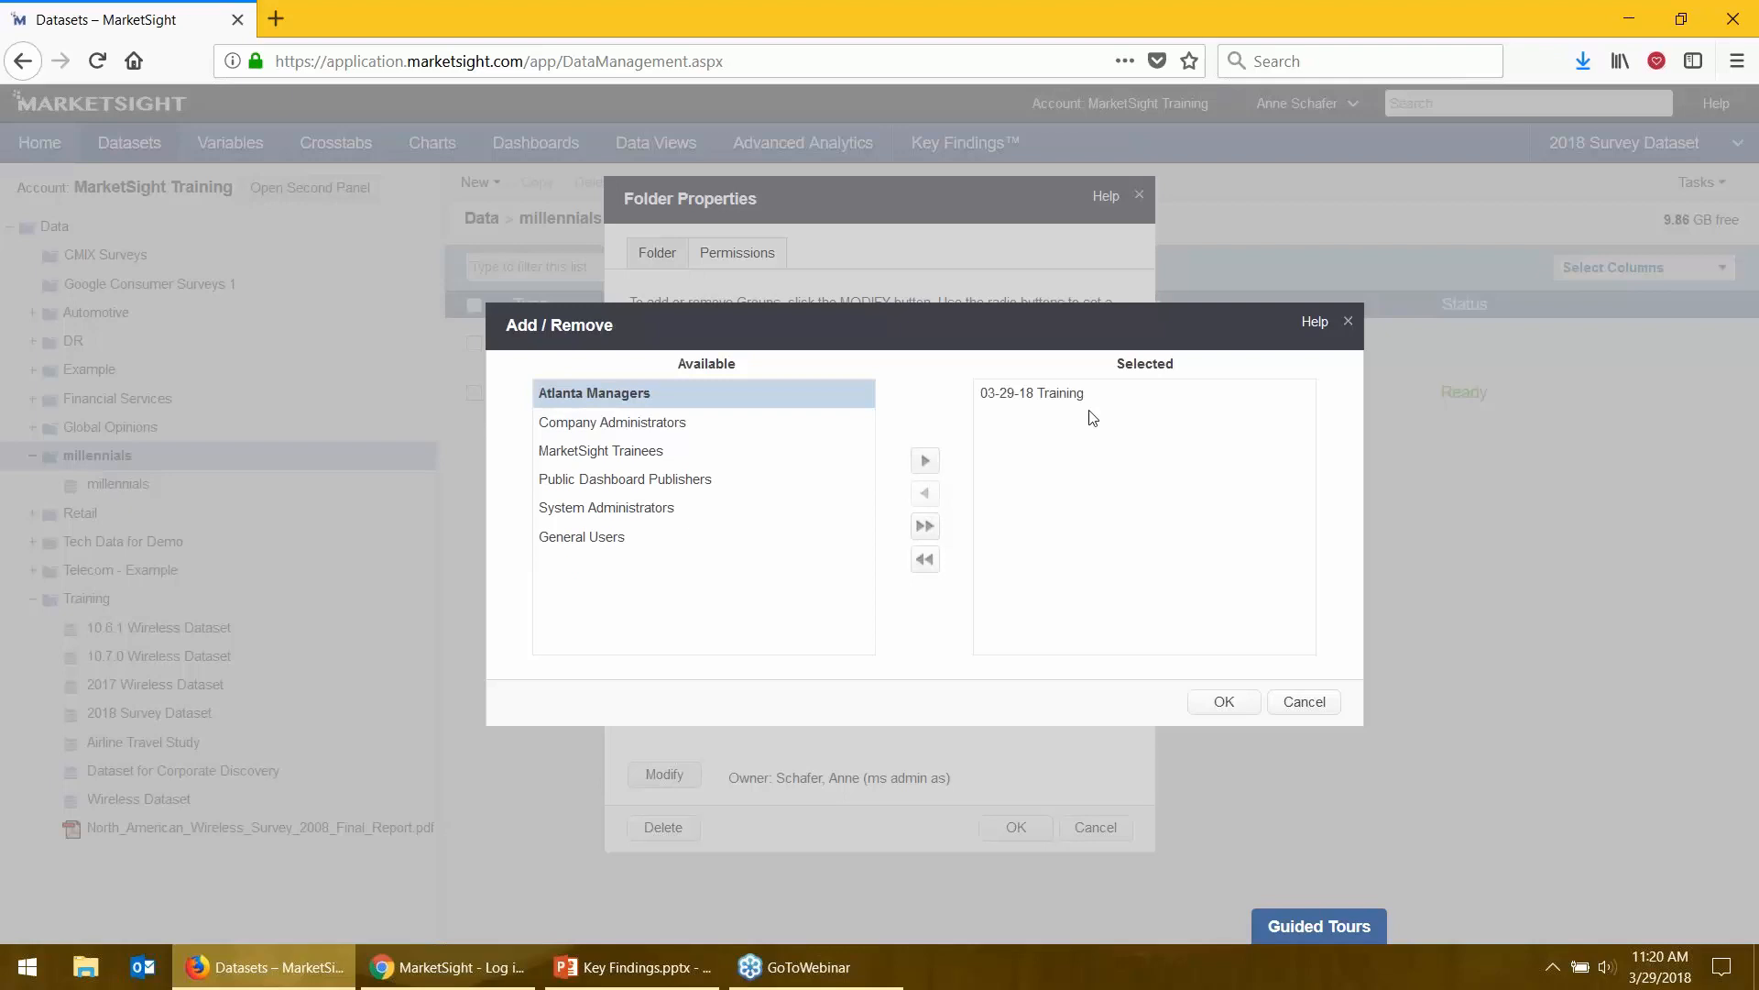
pyautogui.click(1224, 702)
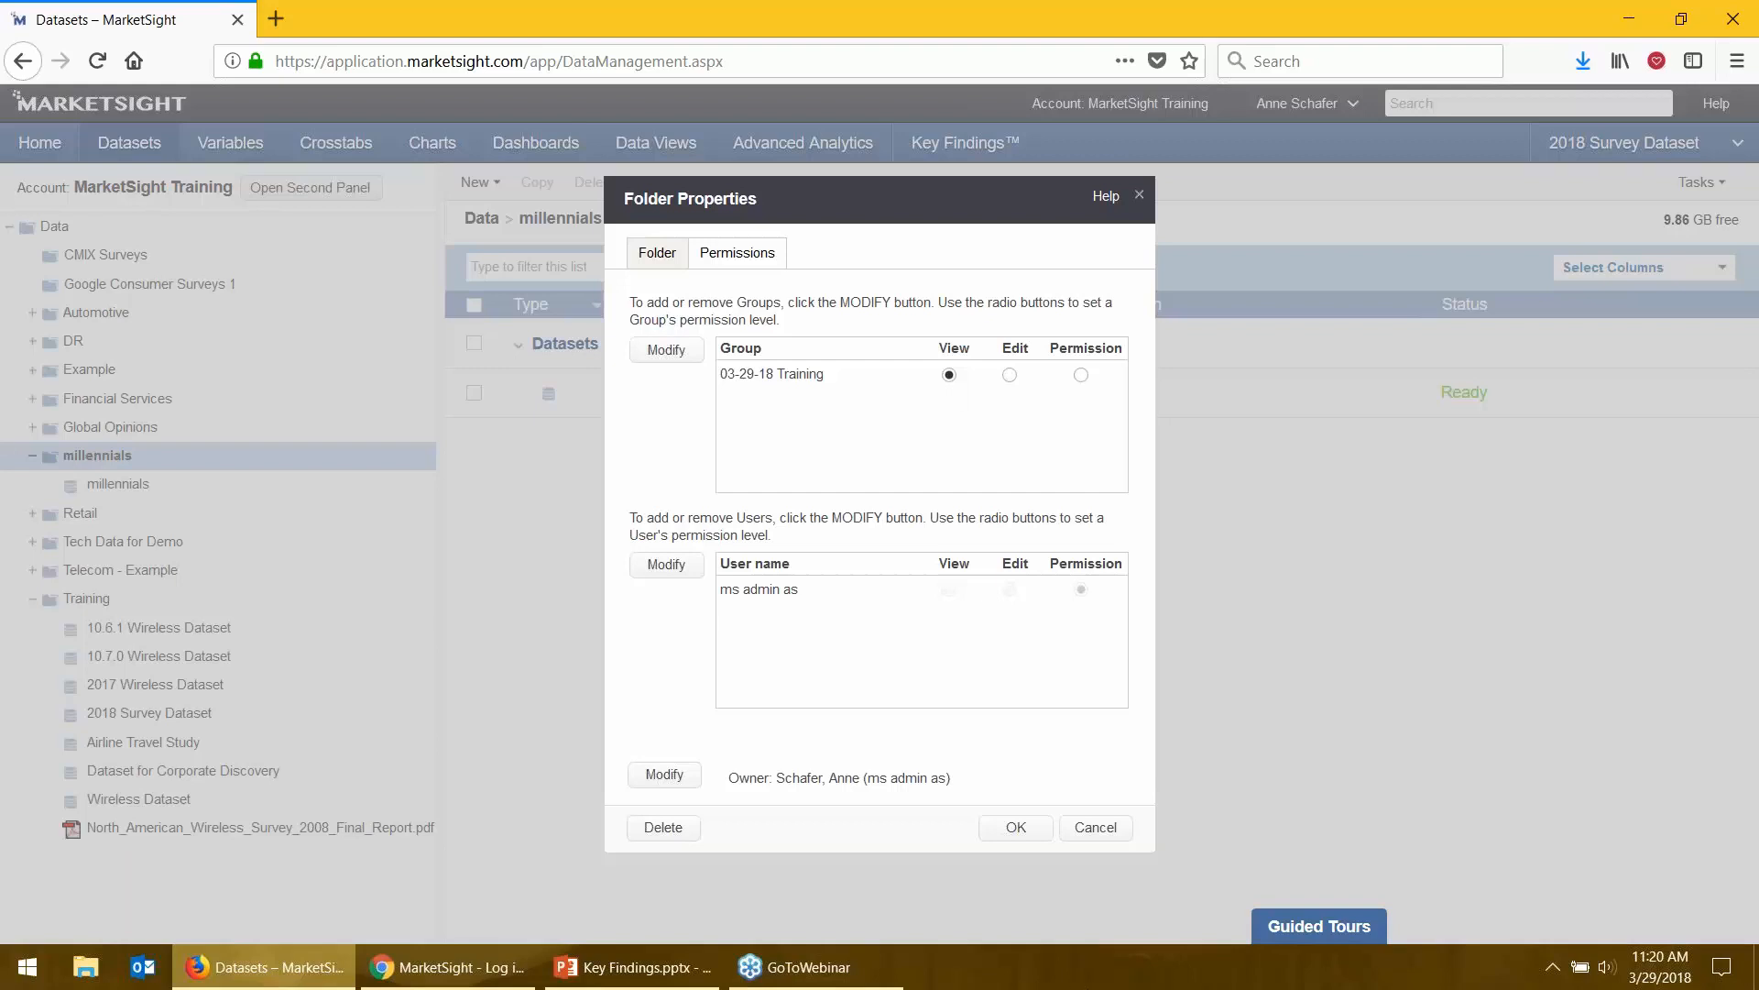
pyautogui.click(1016, 827)
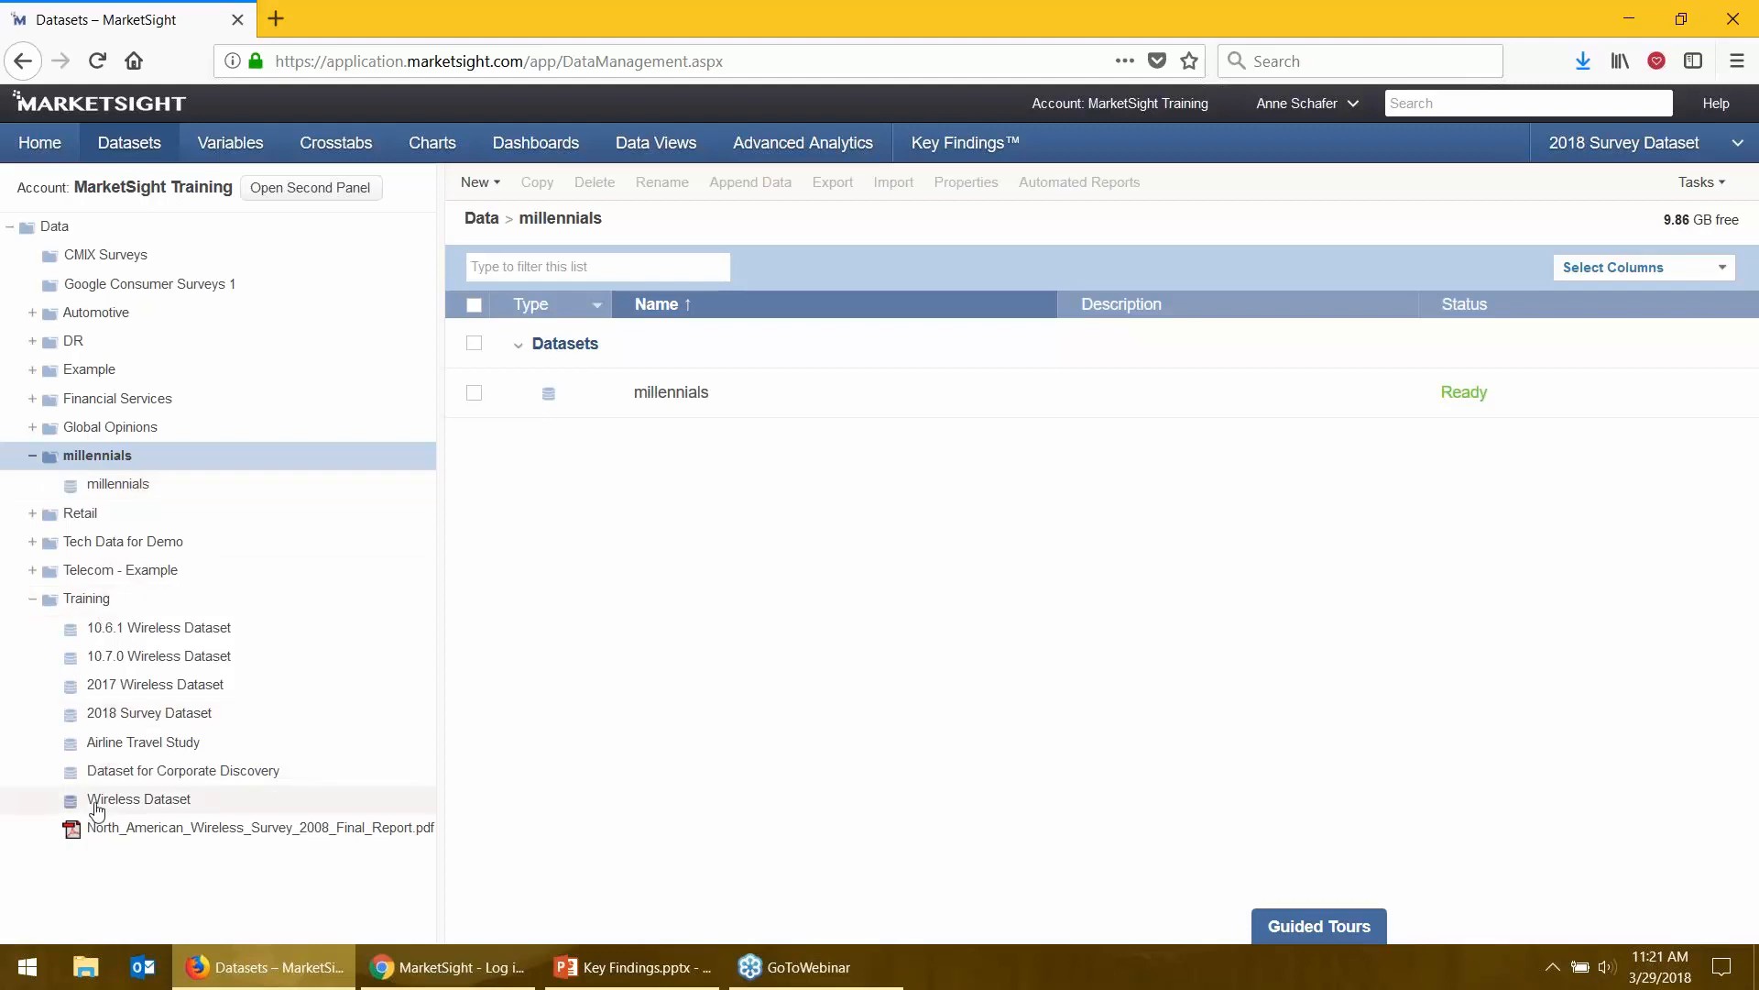
# - Examine the millennials dataset's permissions with and without the folder permissions applied, and discard the change
pyautogui.rightClick(114, 494)
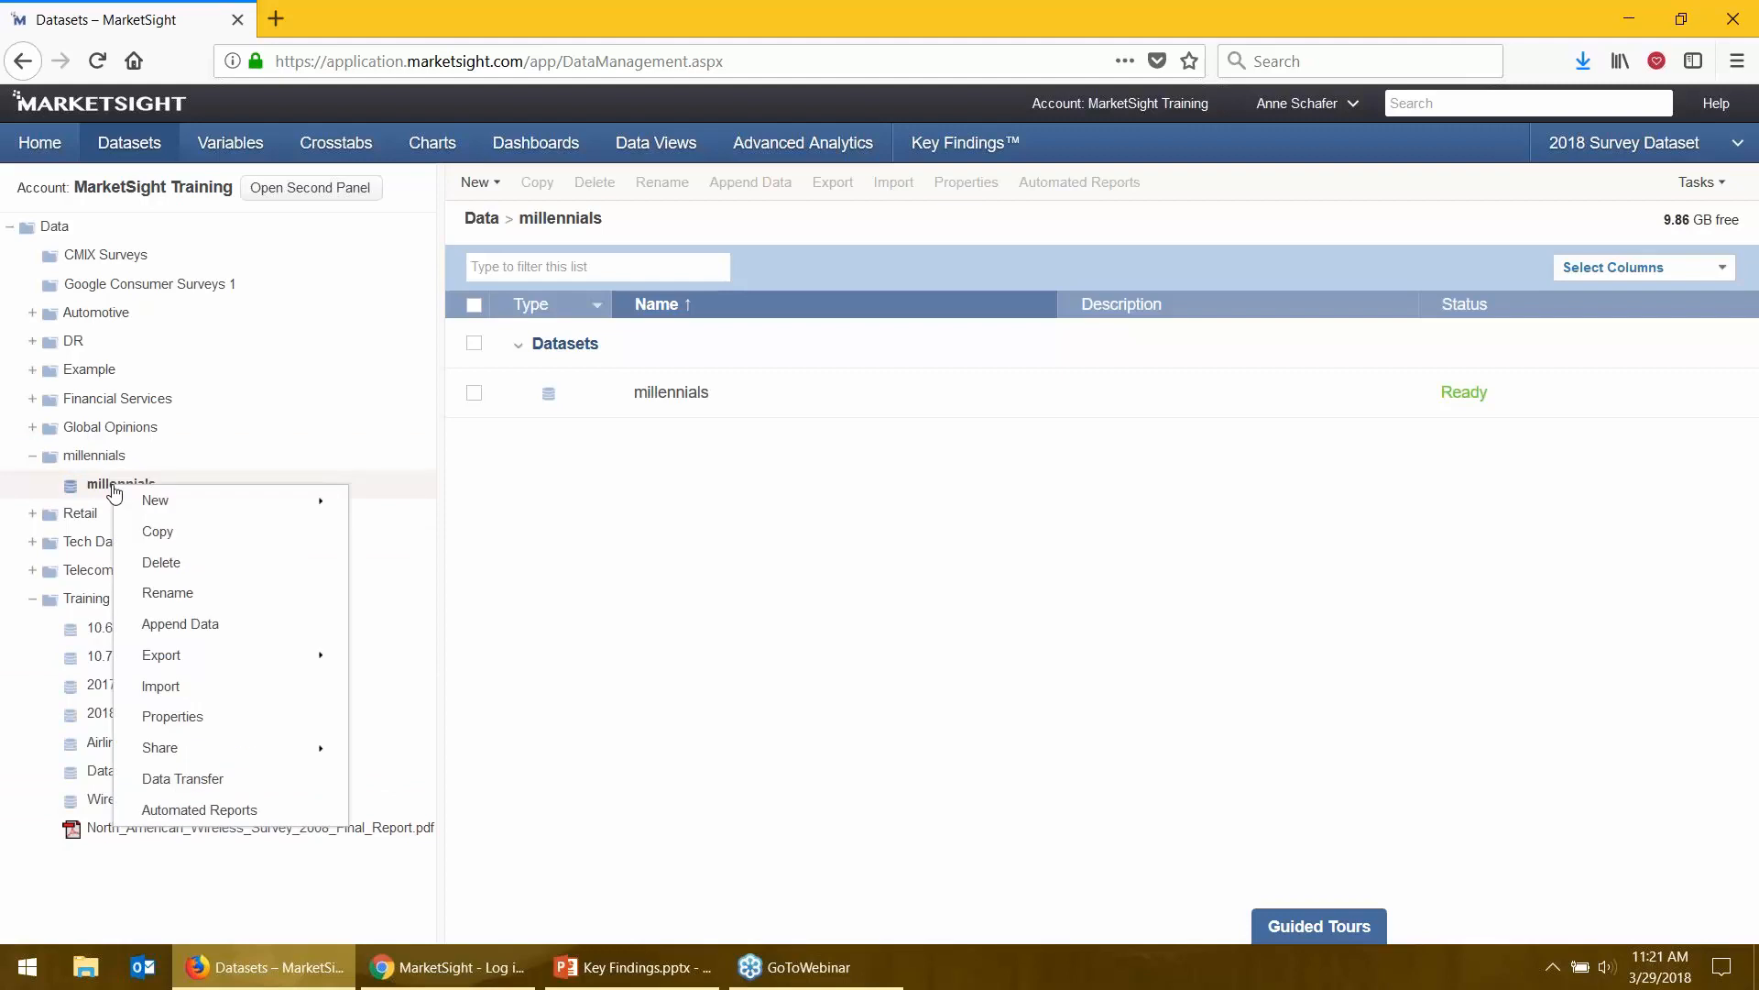
pyautogui.click(158, 722)
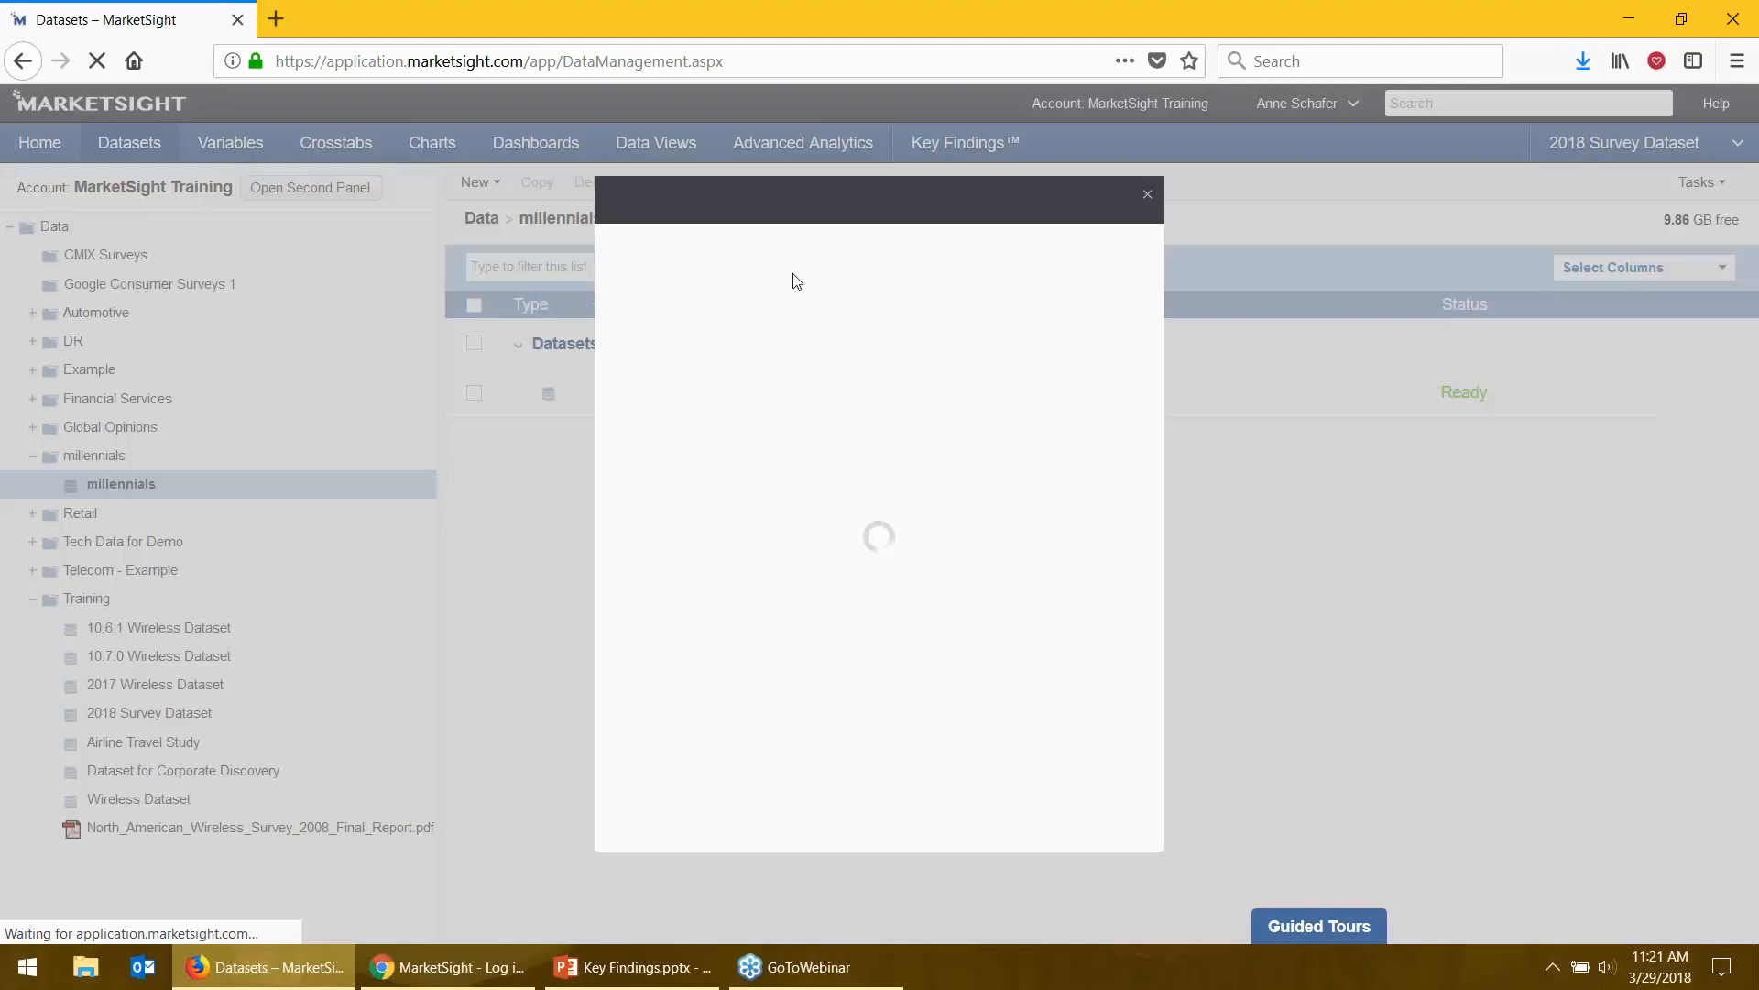
pyautogui.click(911, 252)
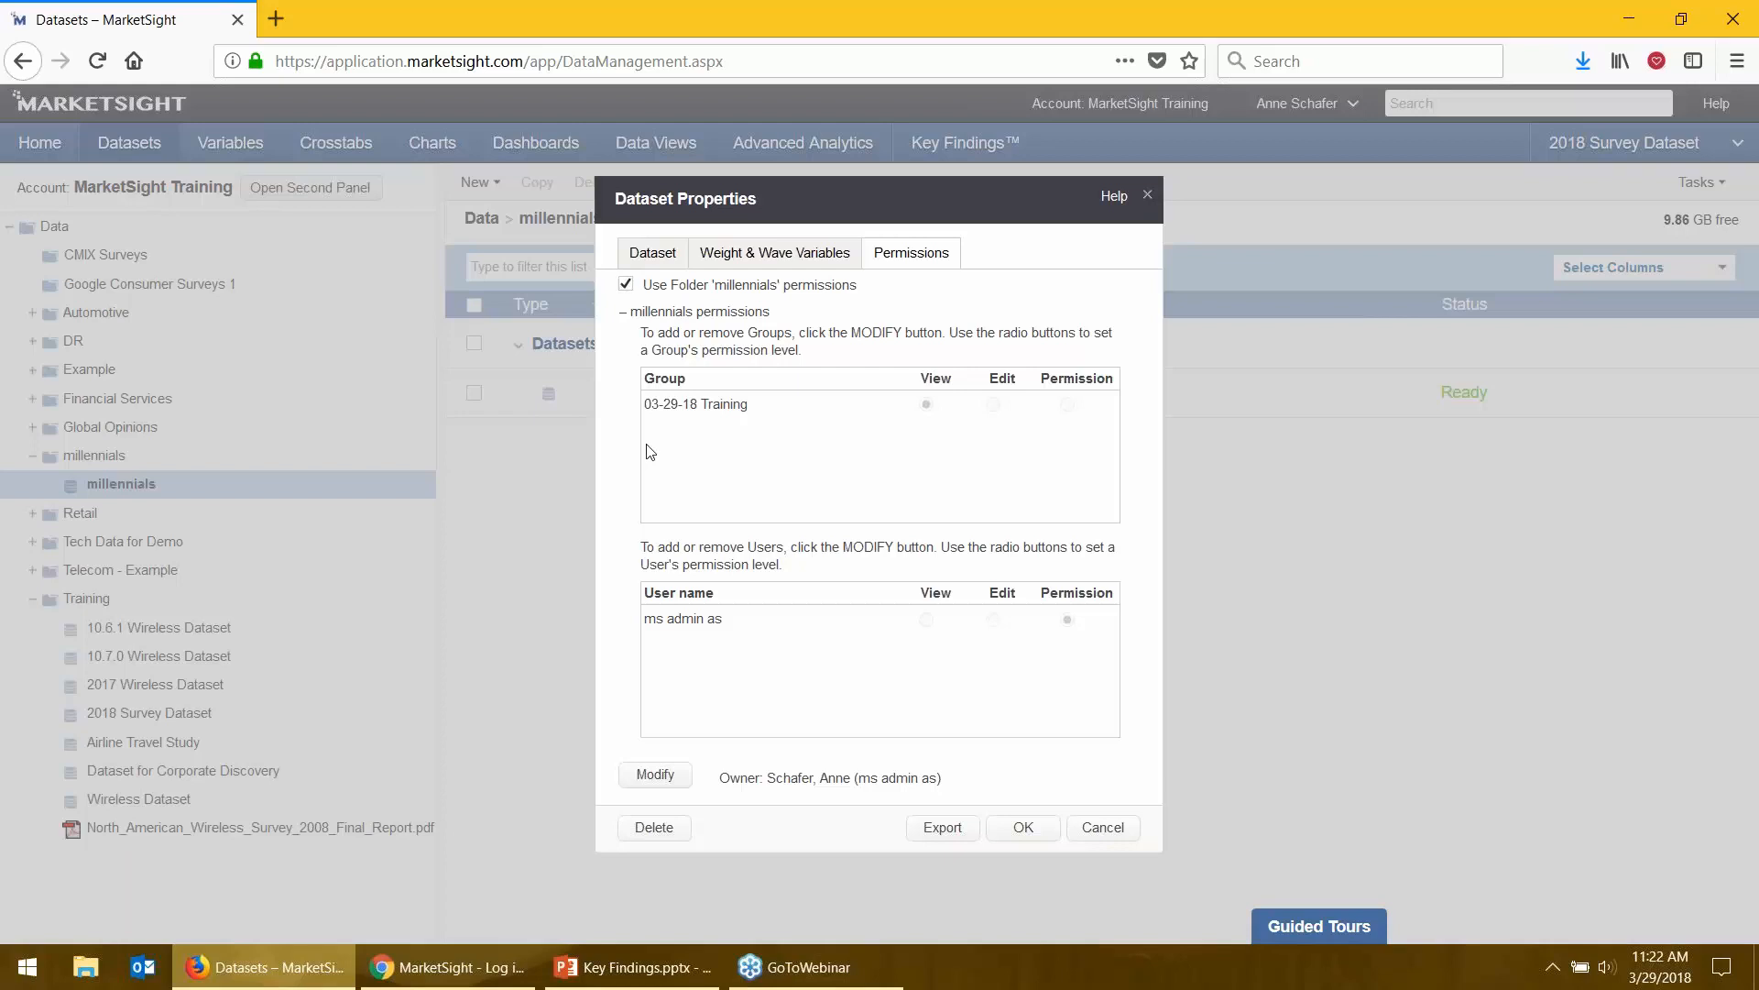
pyautogui.click(627, 285)
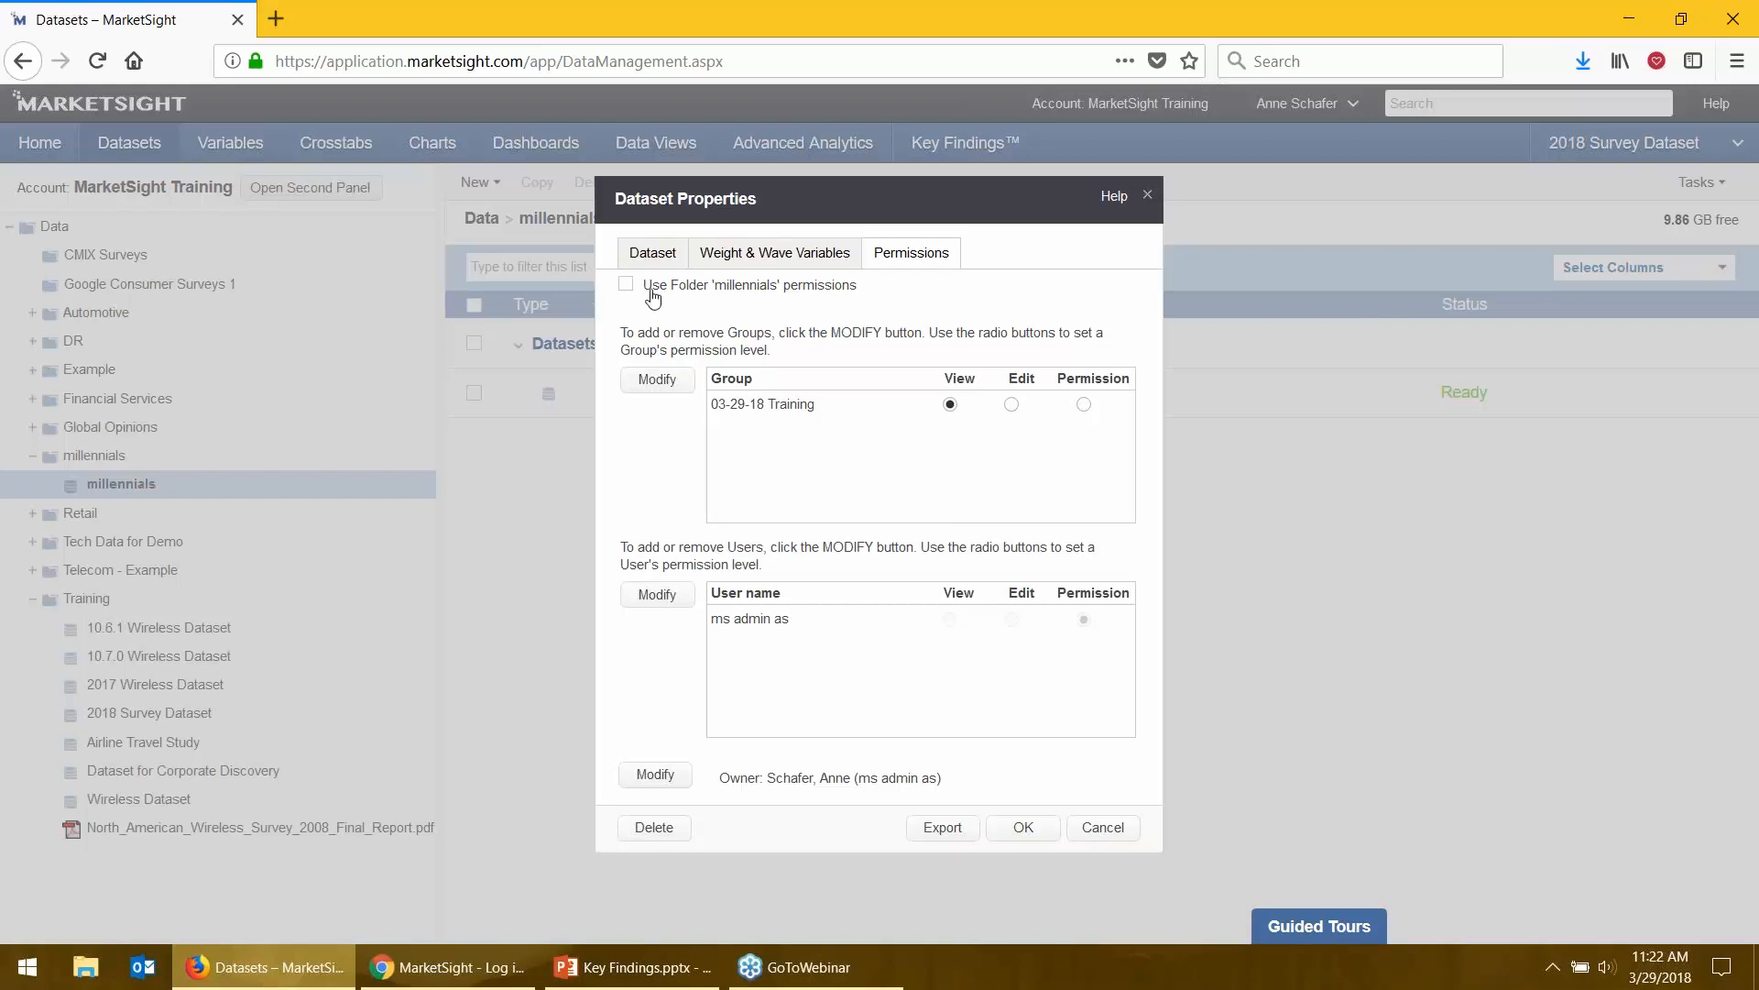
pyautogui.click(1132, 830)
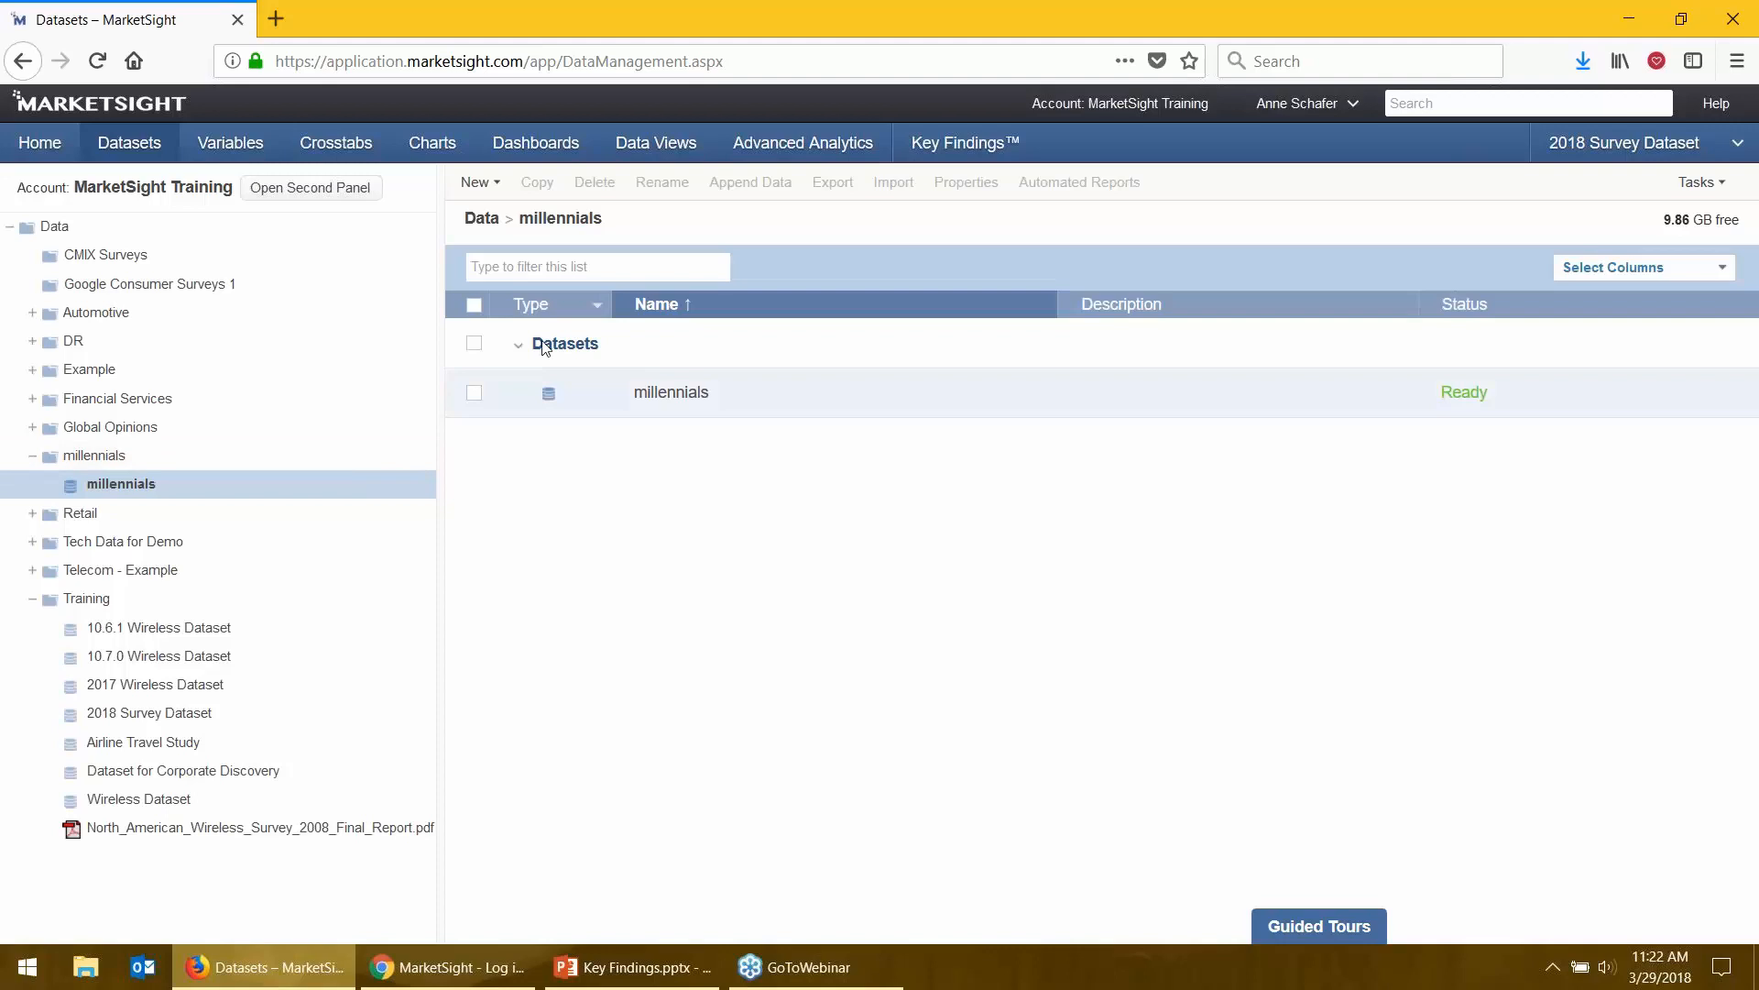
# - Replace General Users with the 03-29-18 Training group at View level in the Key Findings 03-29-18 folder's permissions, and save
pyautogui.click(944, 156)
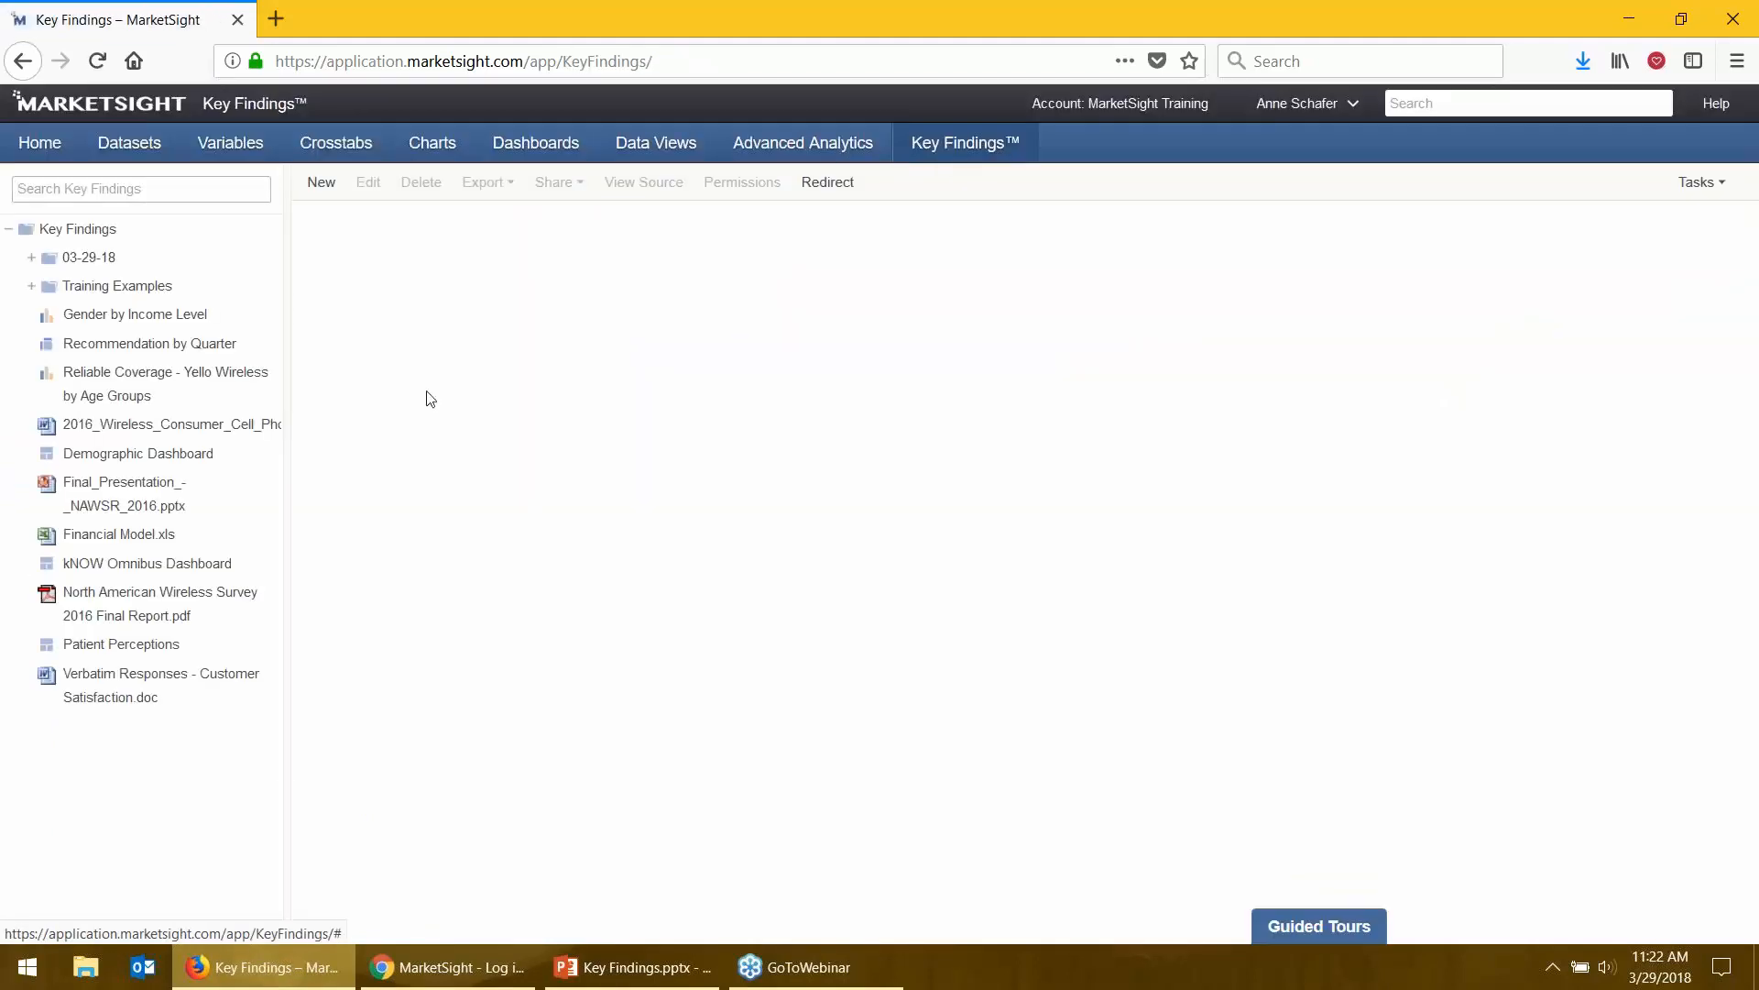
pyautogui.rightClick(80, 260)
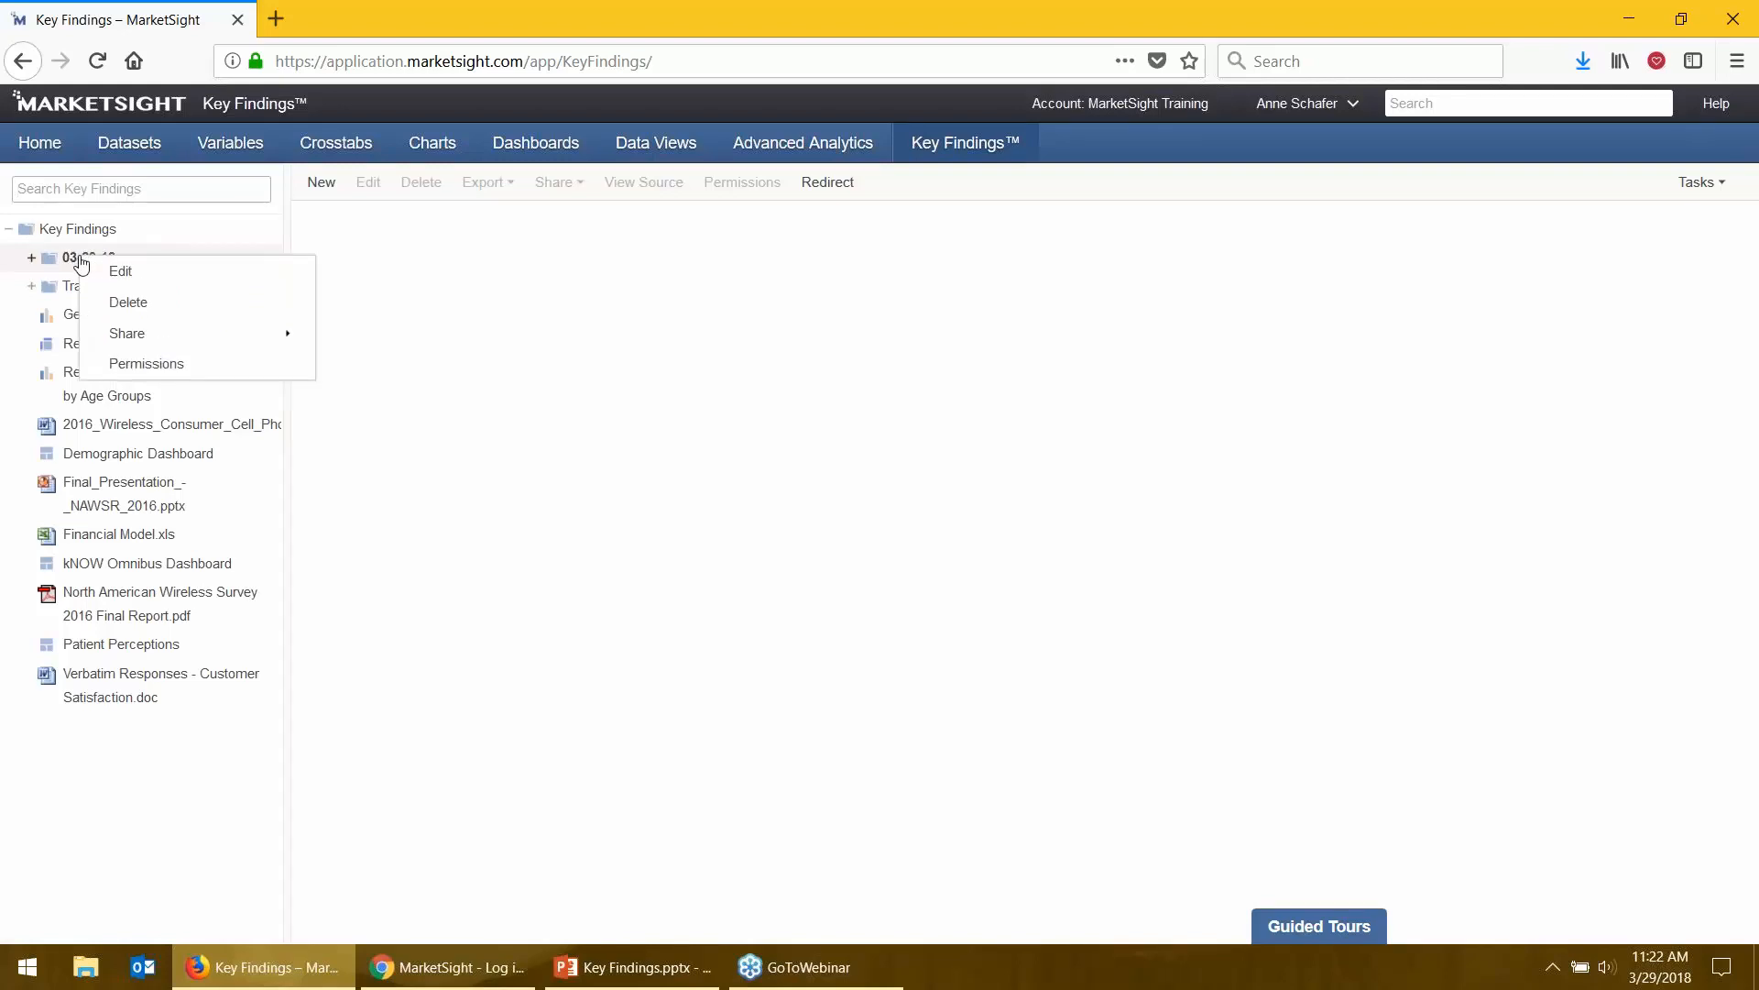
pyautogui.click(133, 378)
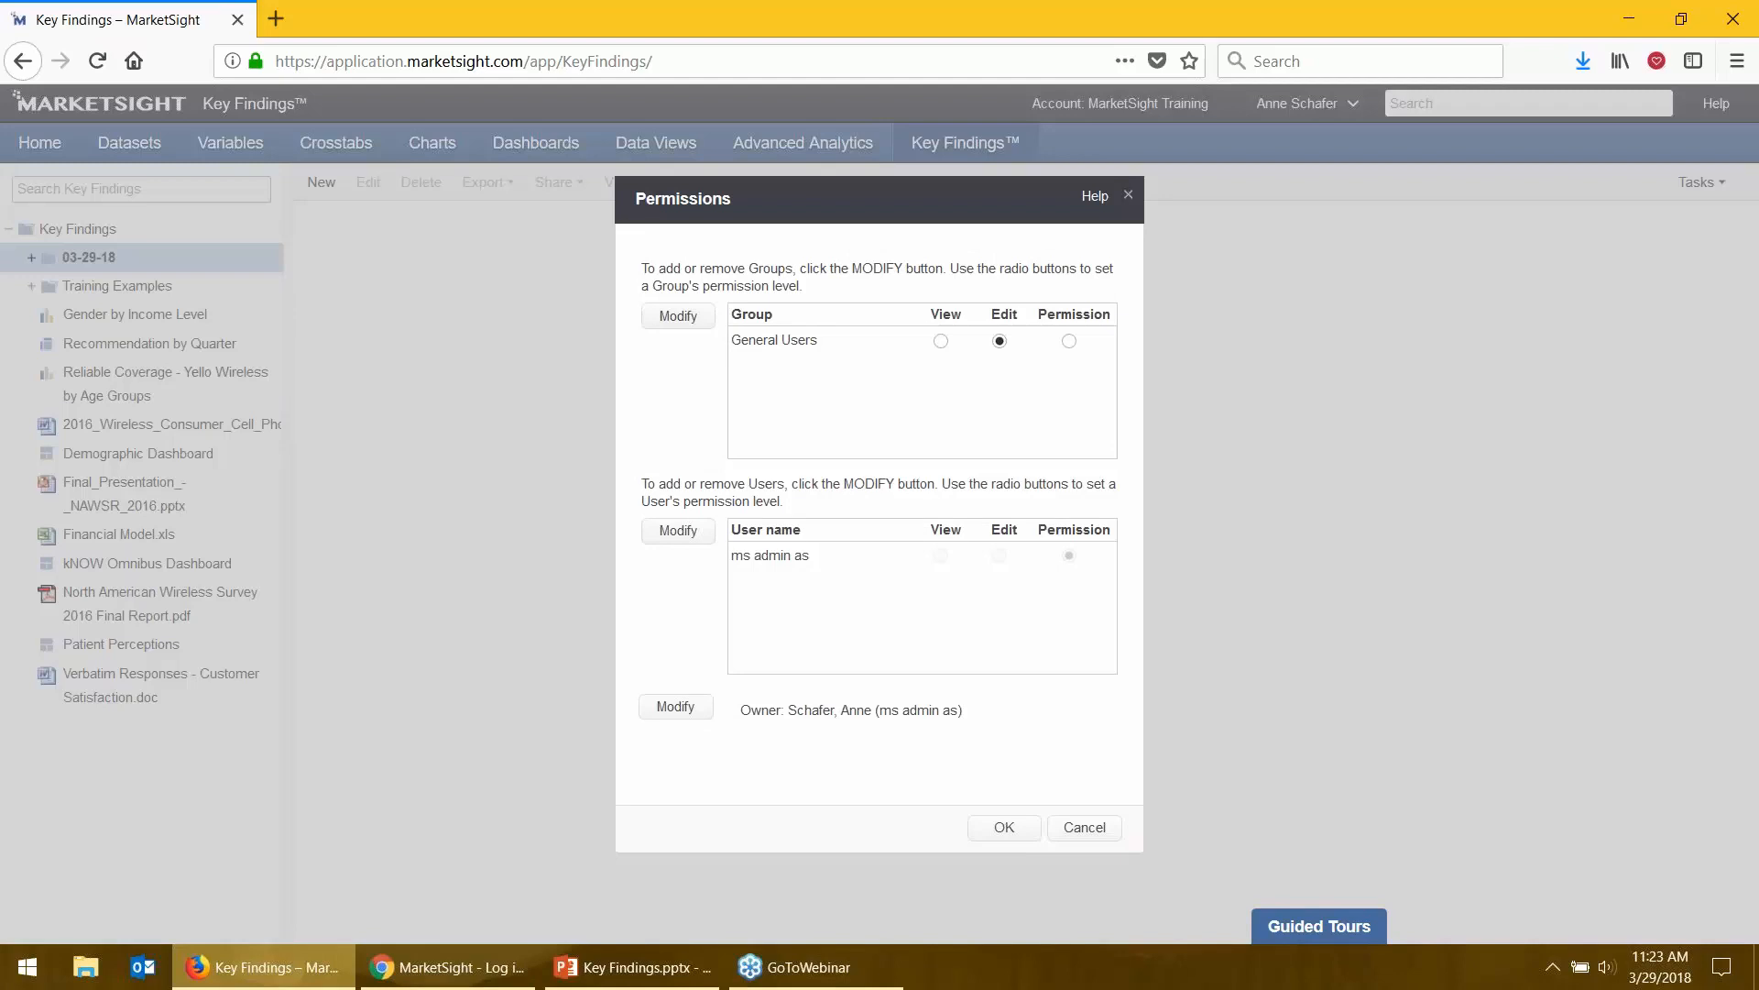
pyautogui.click(677, 320)
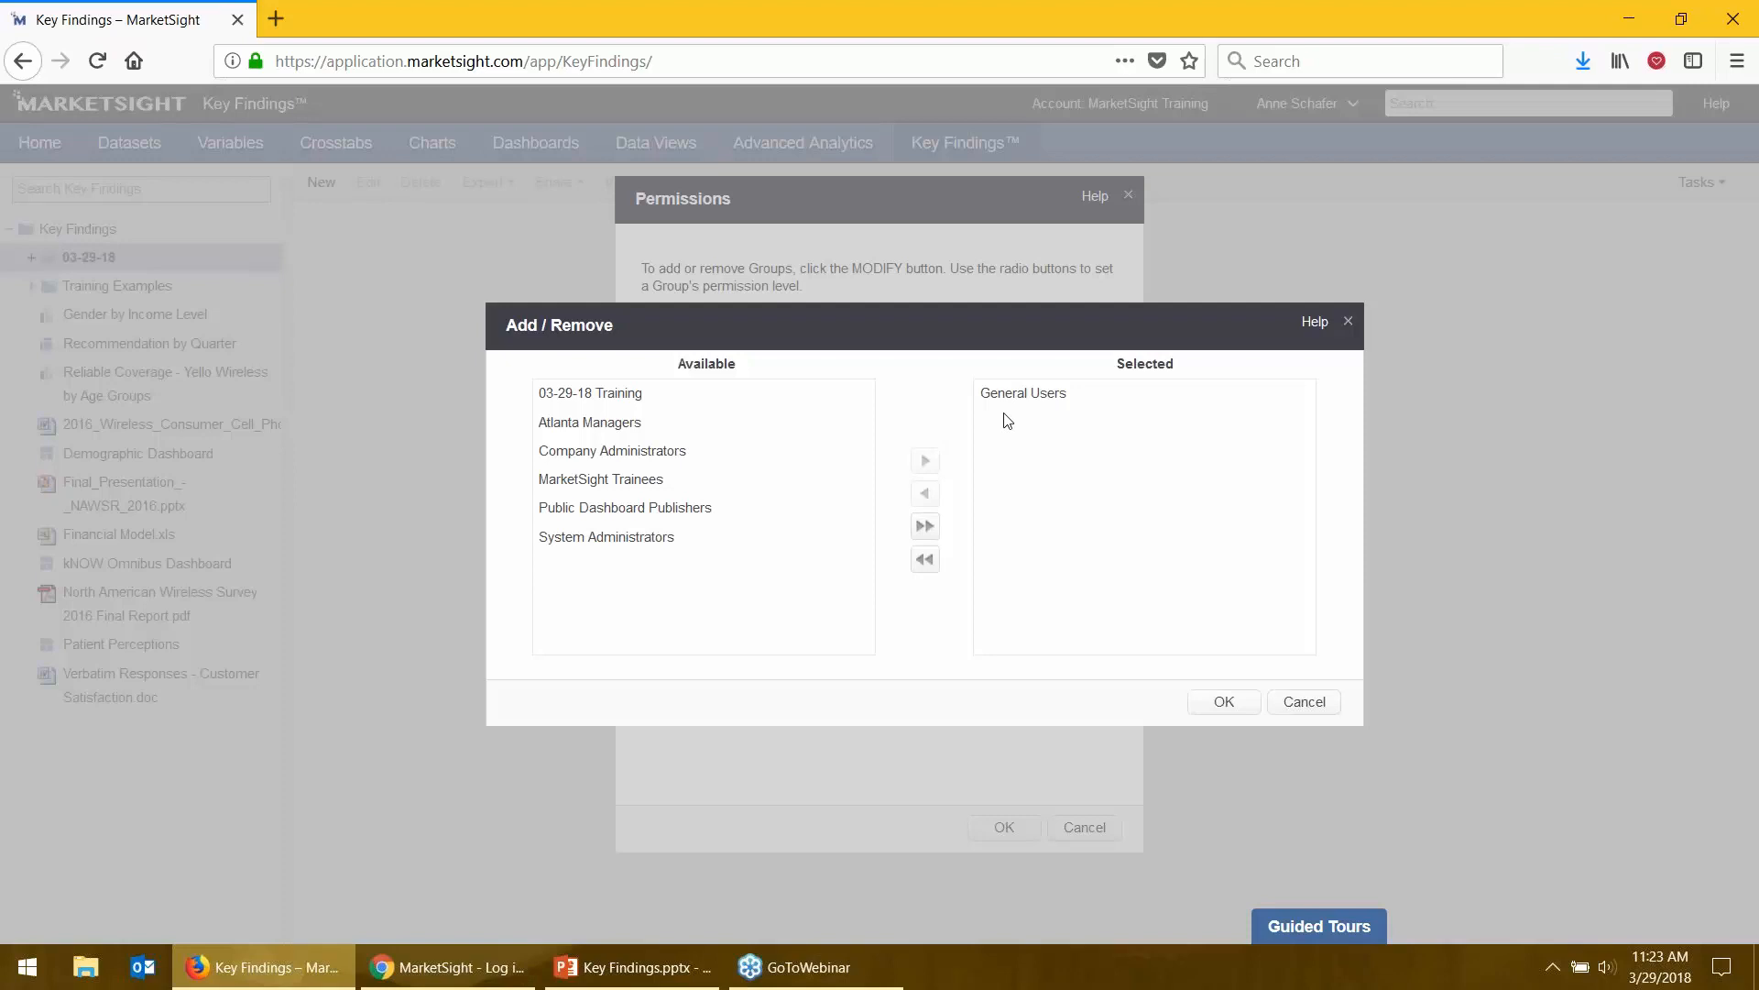
pyautogui.click(1027, 407)
pyautogui.click(924, 493)
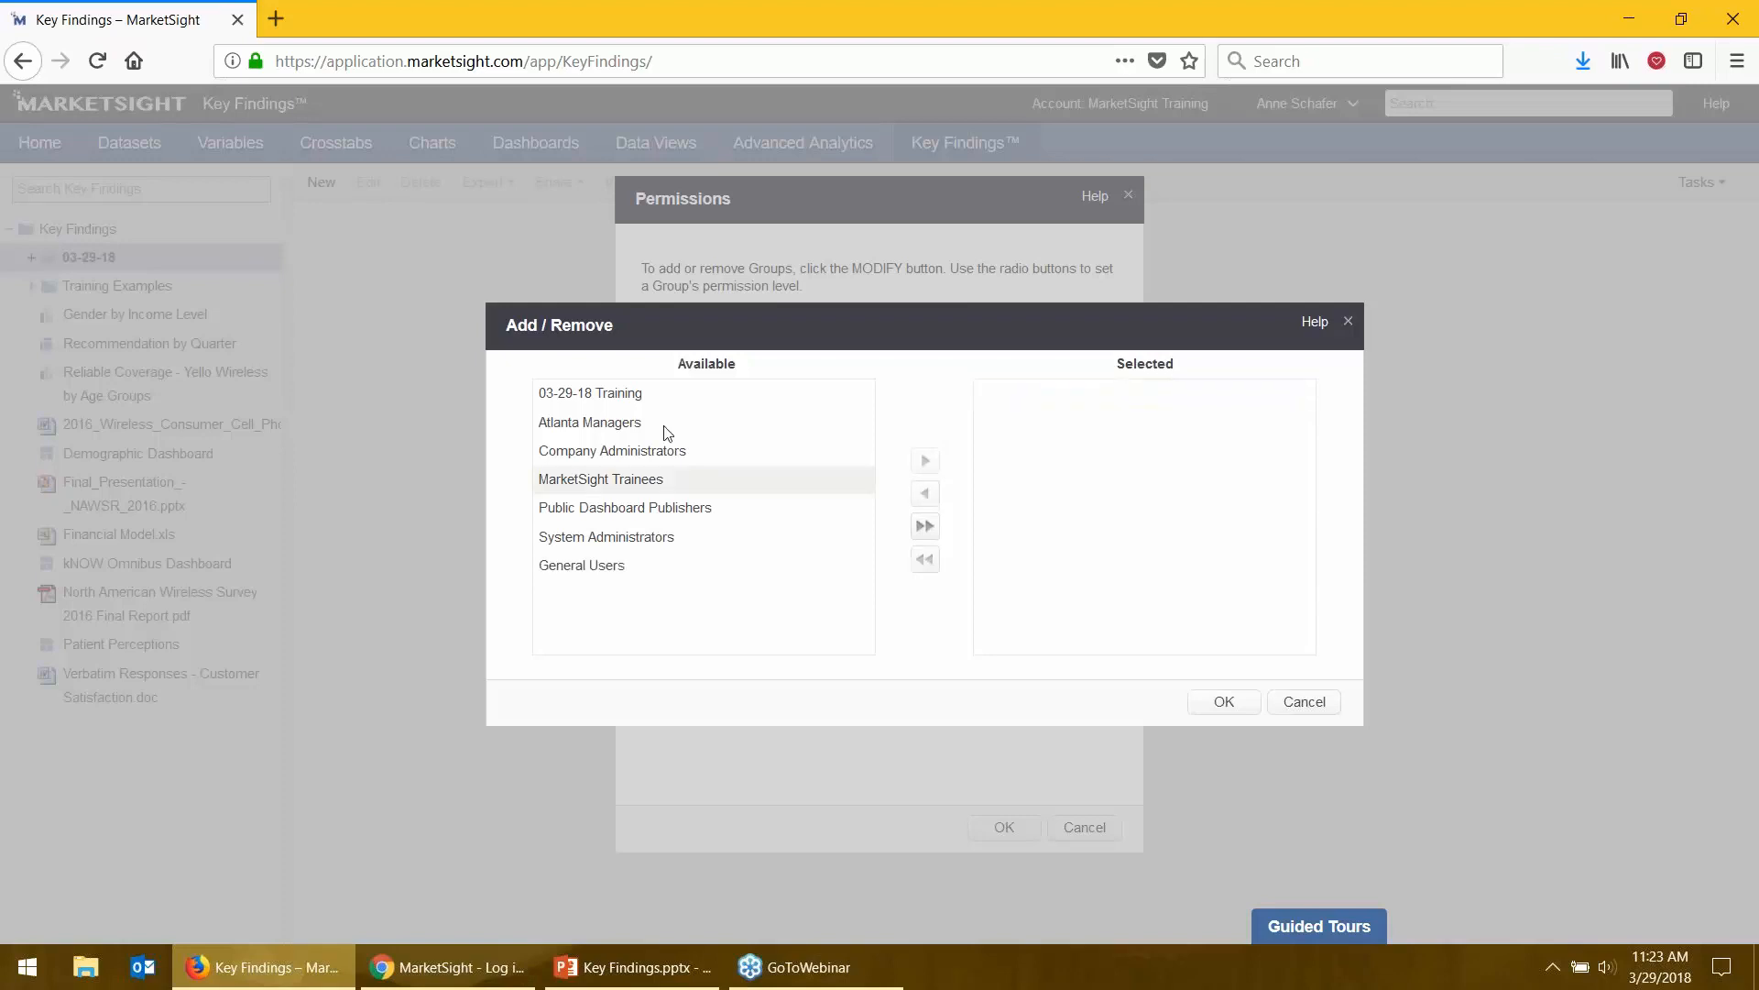
pyautogui.click(619, 392)
pyautogui.click(924, 460)
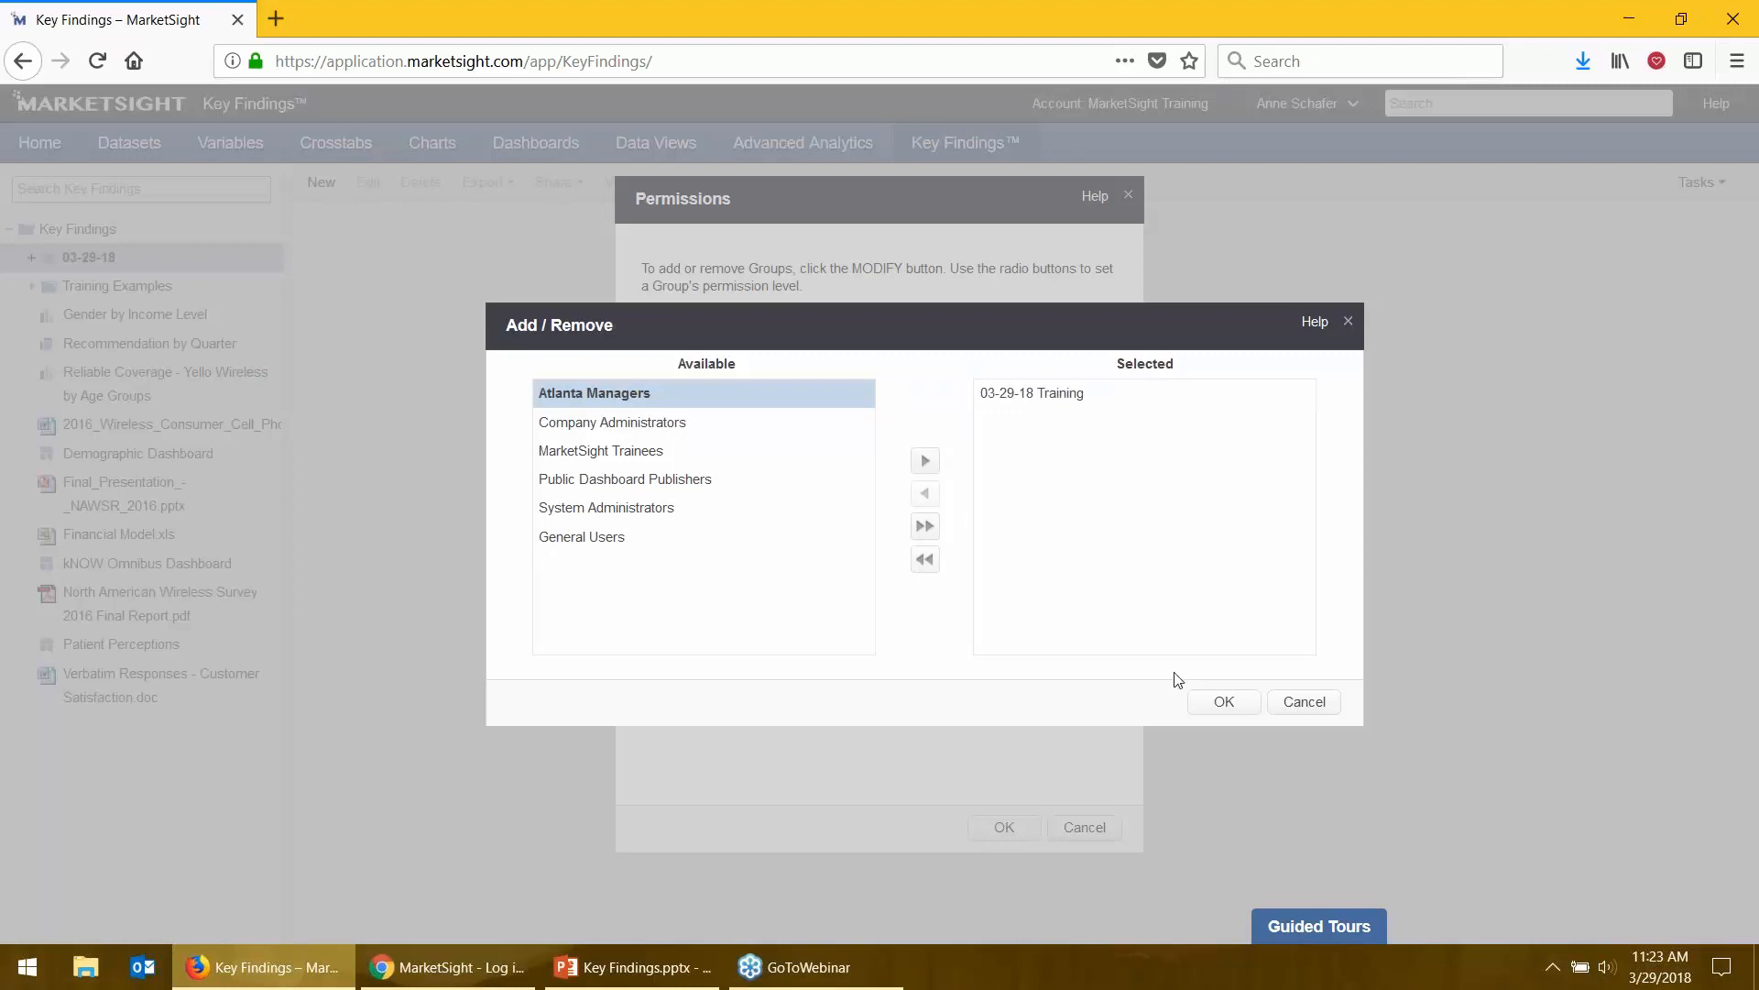
pyautogui.click(1223, 703)
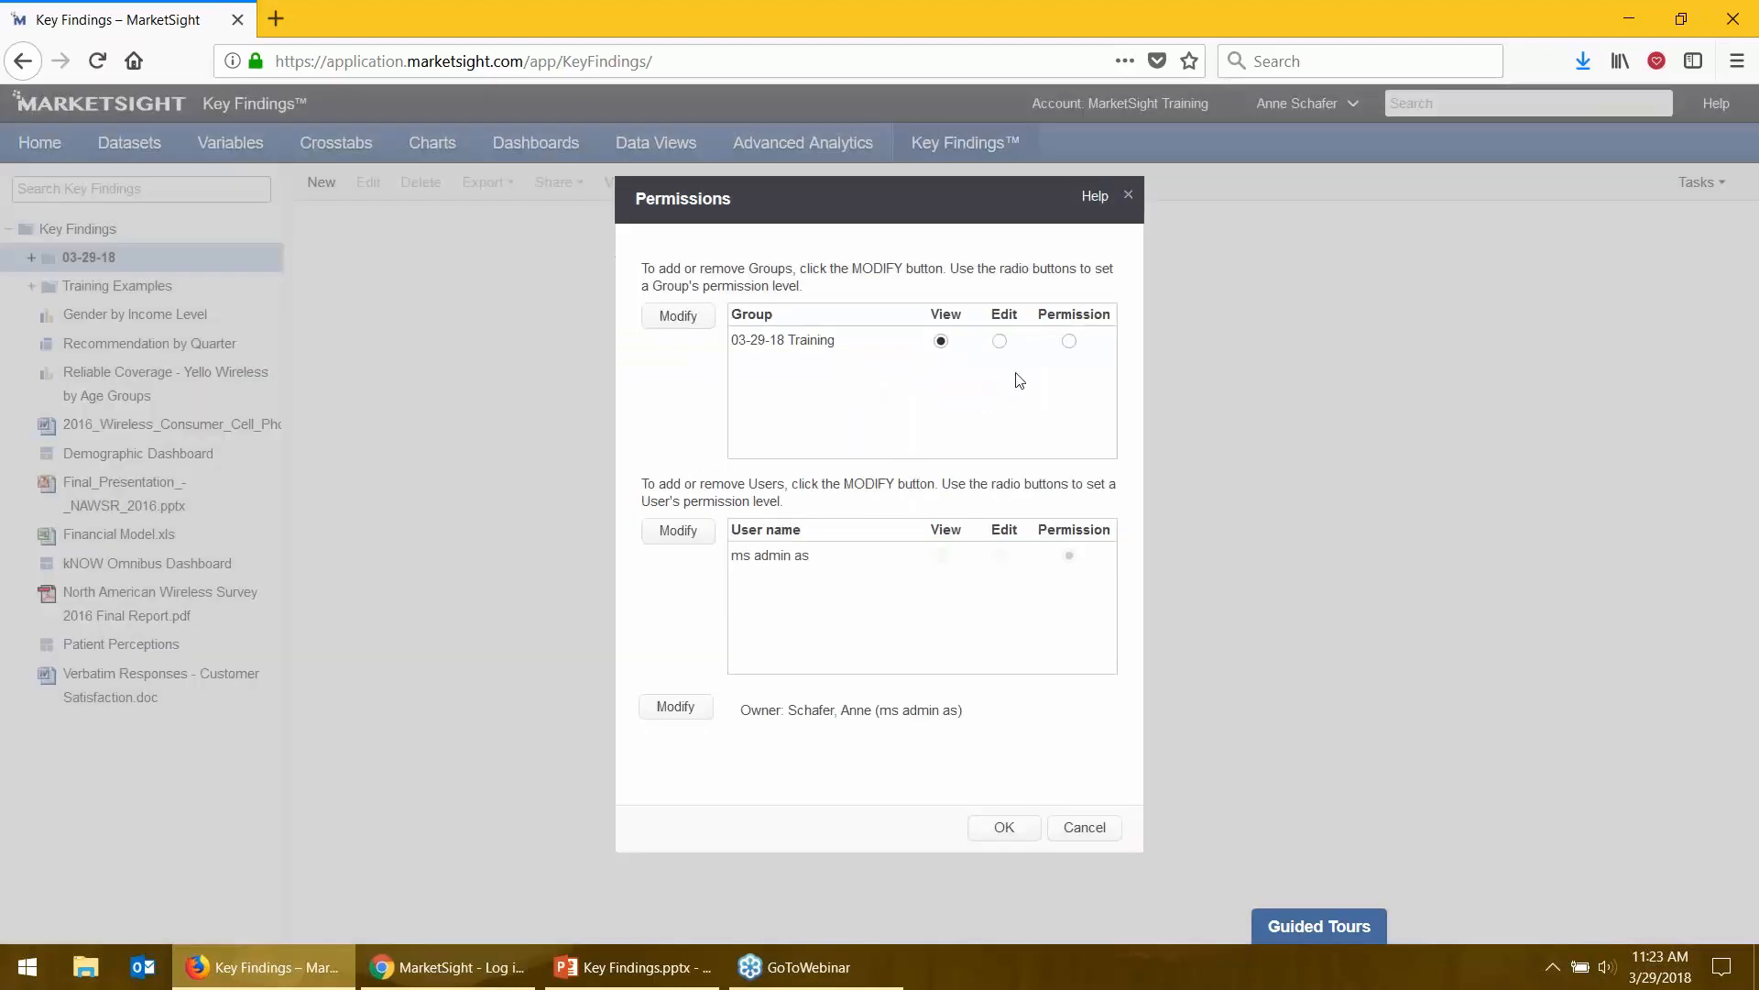
pyautogui.click(985, 830)
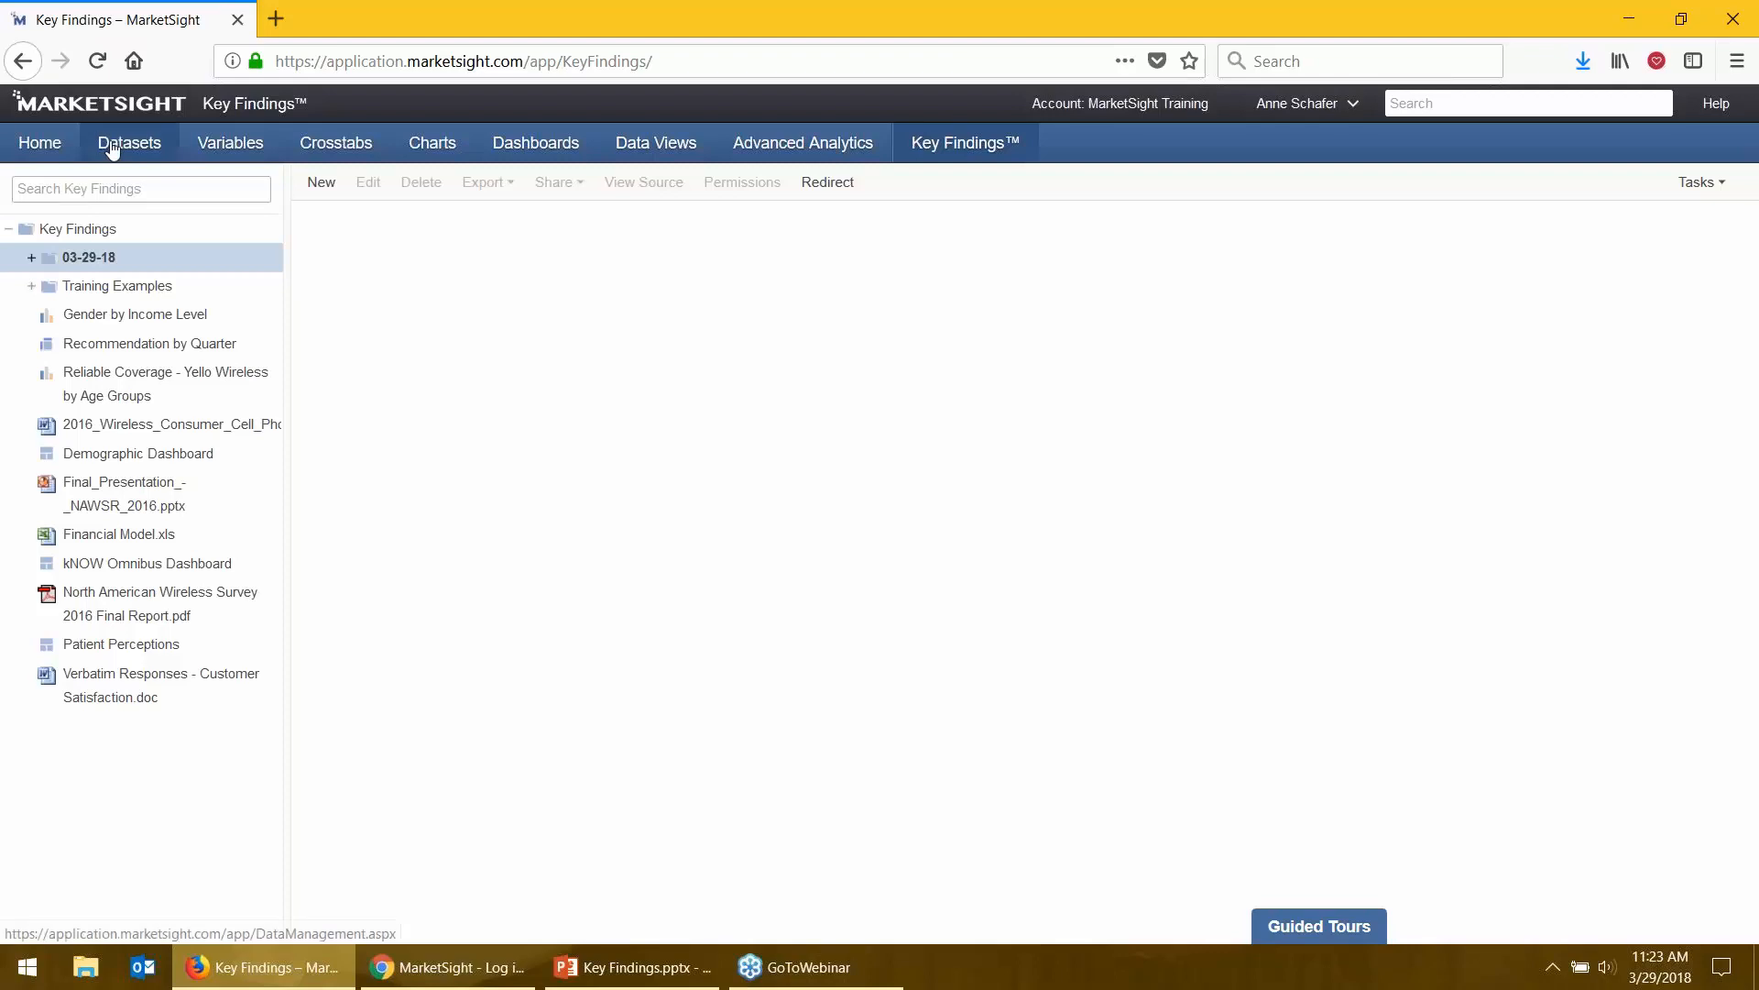
pyautogui.click(81, 265)
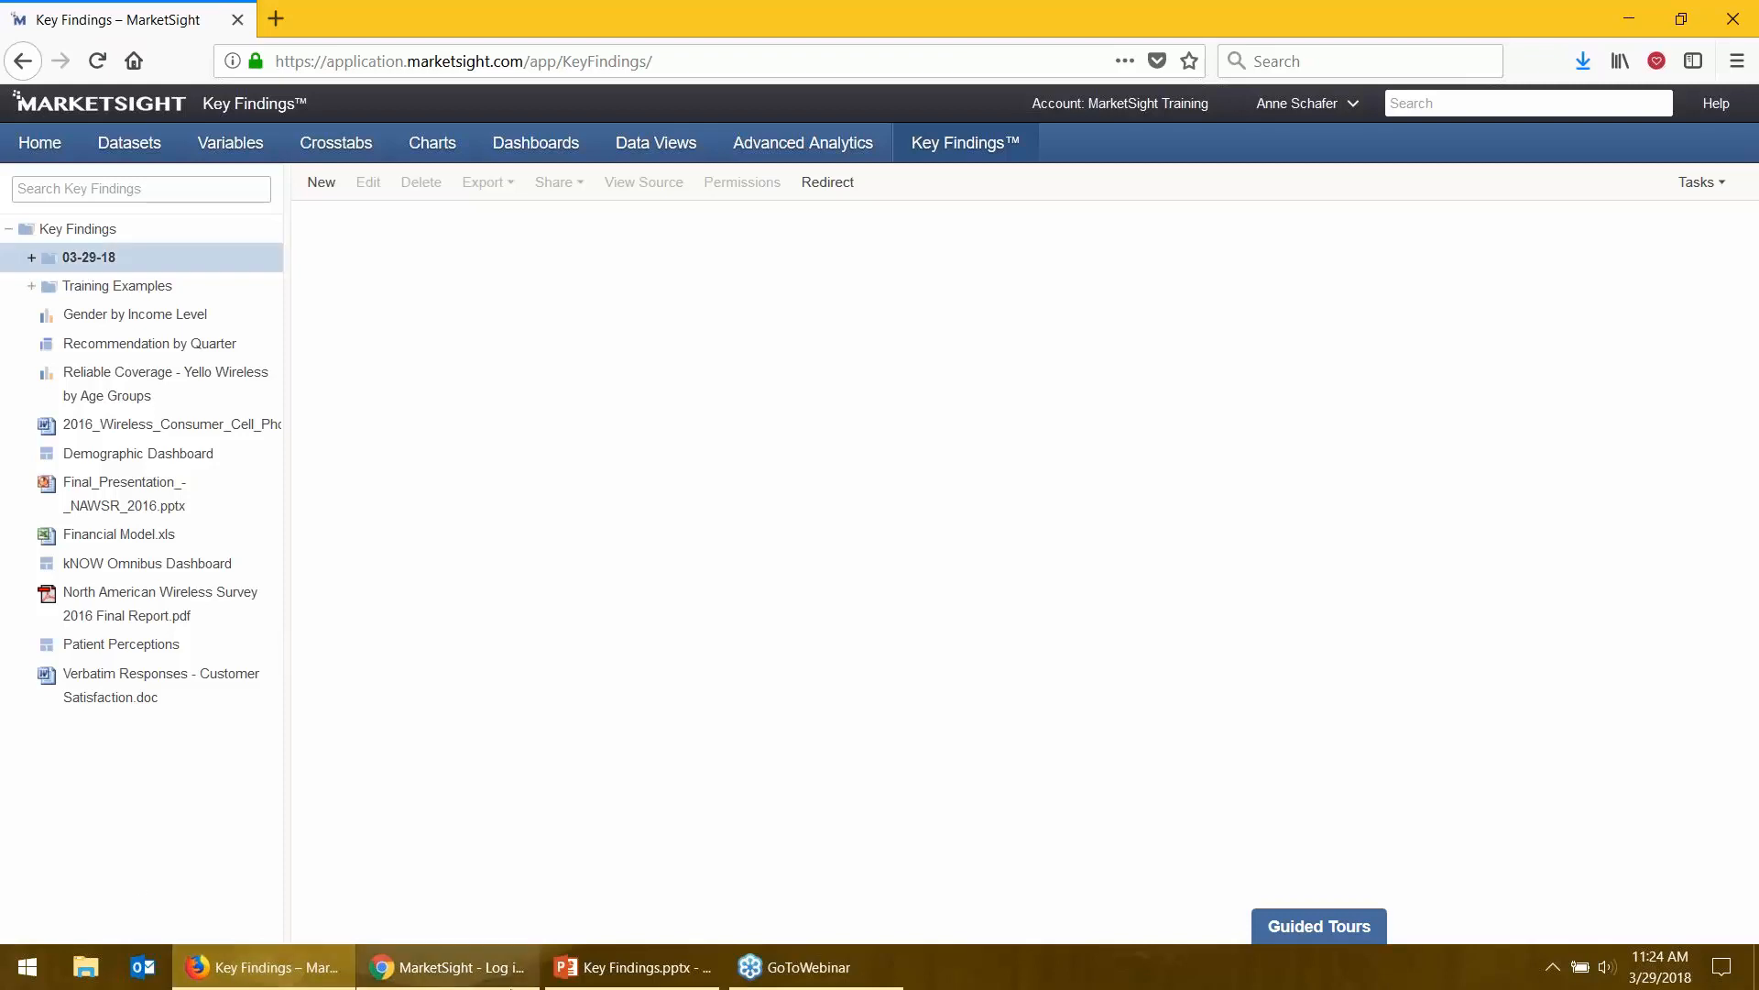
# - Switch to Chrome and log in to MarketSight with the trainee account's username and password
pyautogui.click(488, 981)
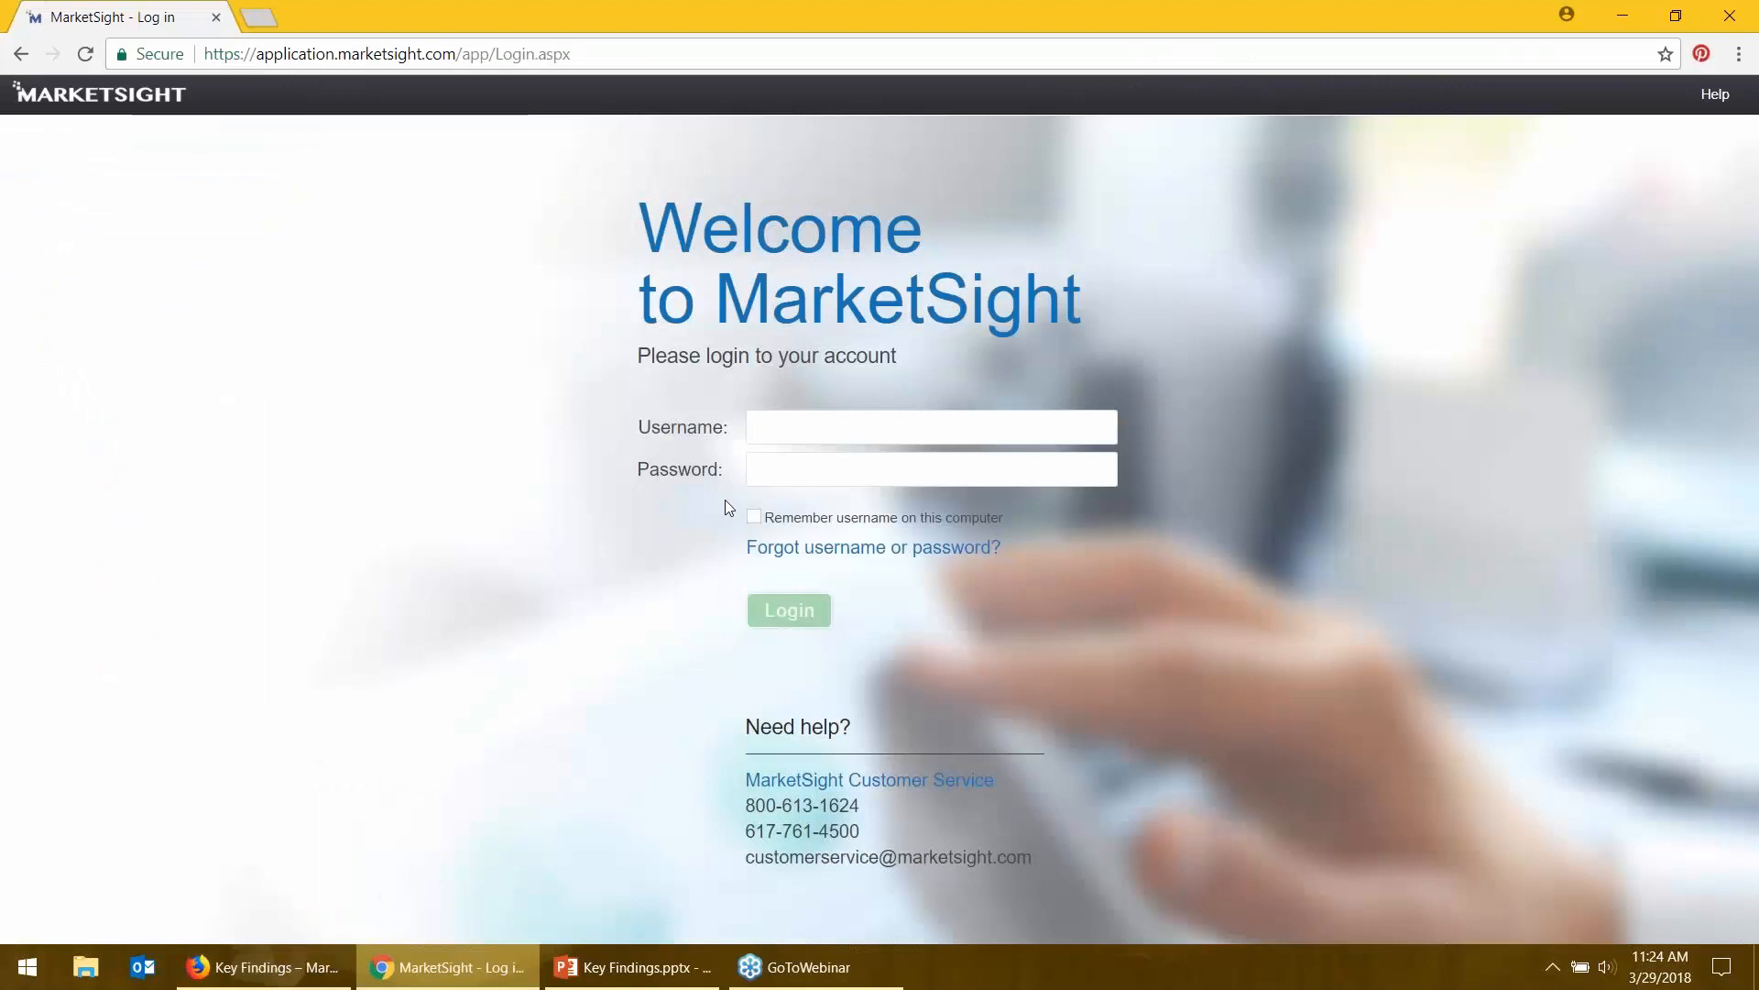
pyautogui.write('MarketSight Trainee')
pyautogui.press('Tab')
pyautogui.write('**********')
pyautogui.press('Return')
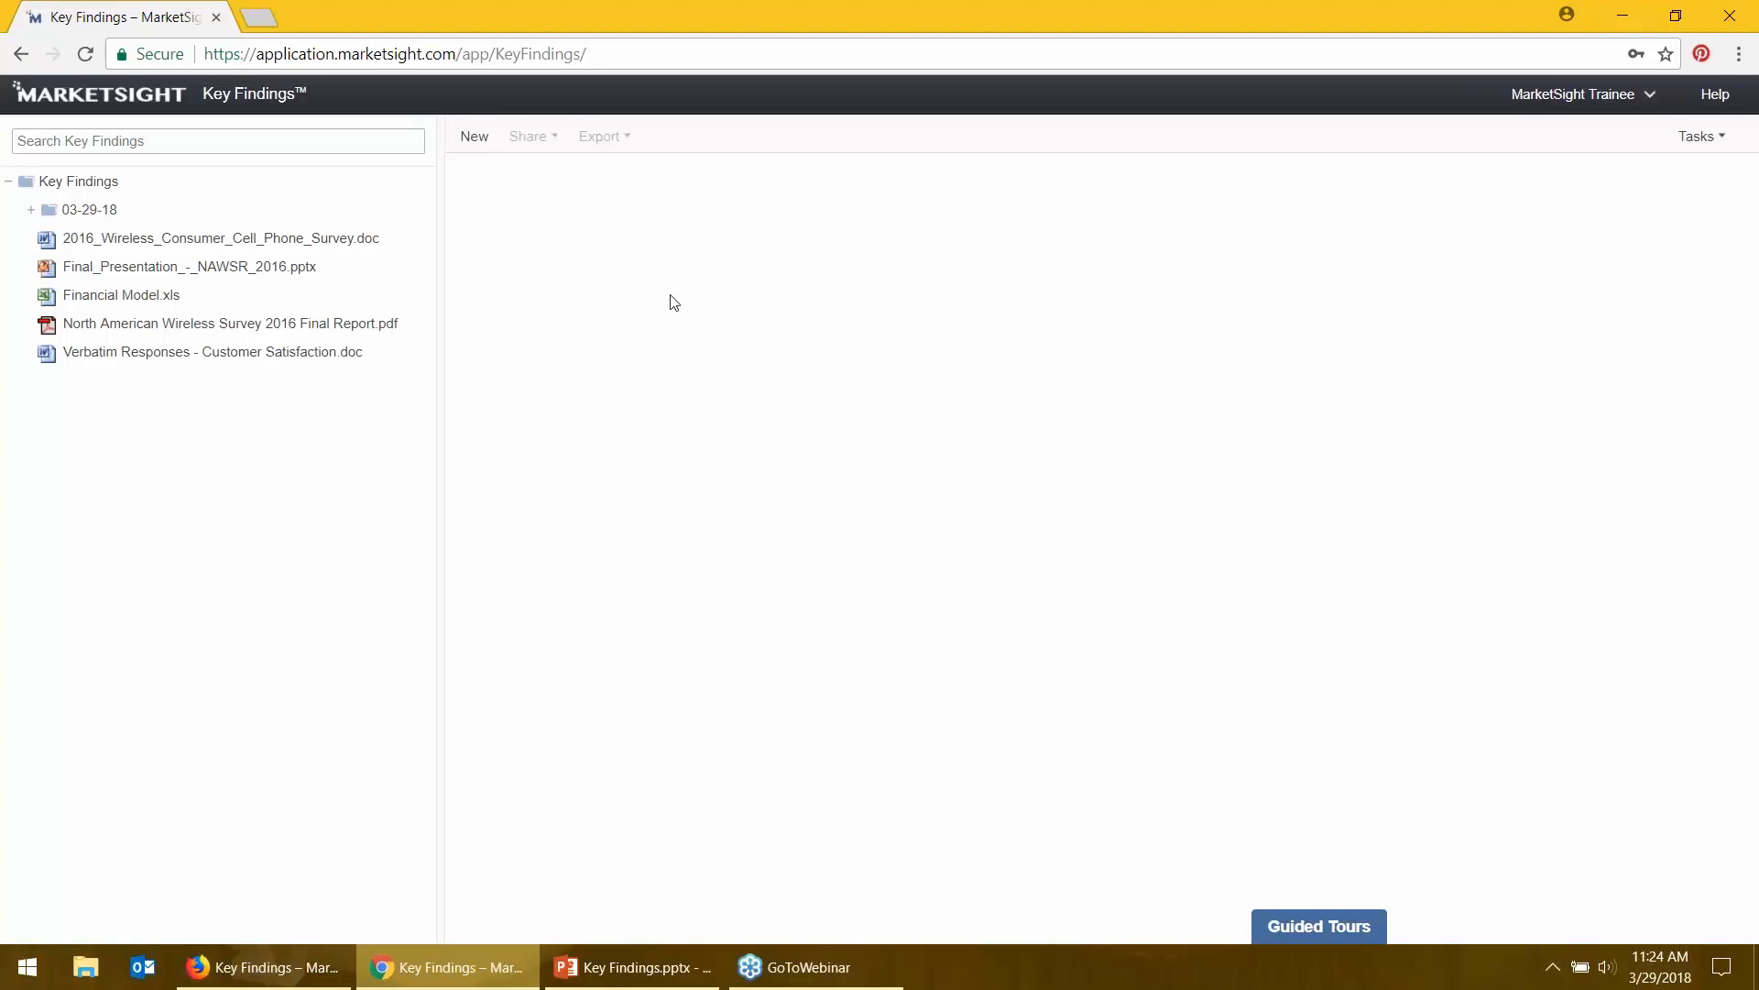
# - Arrange the Chrome and Firefox windows side by side and open the 03-29-18 folder in the trainee's Key Findings
pyautogui.press('super+Right')
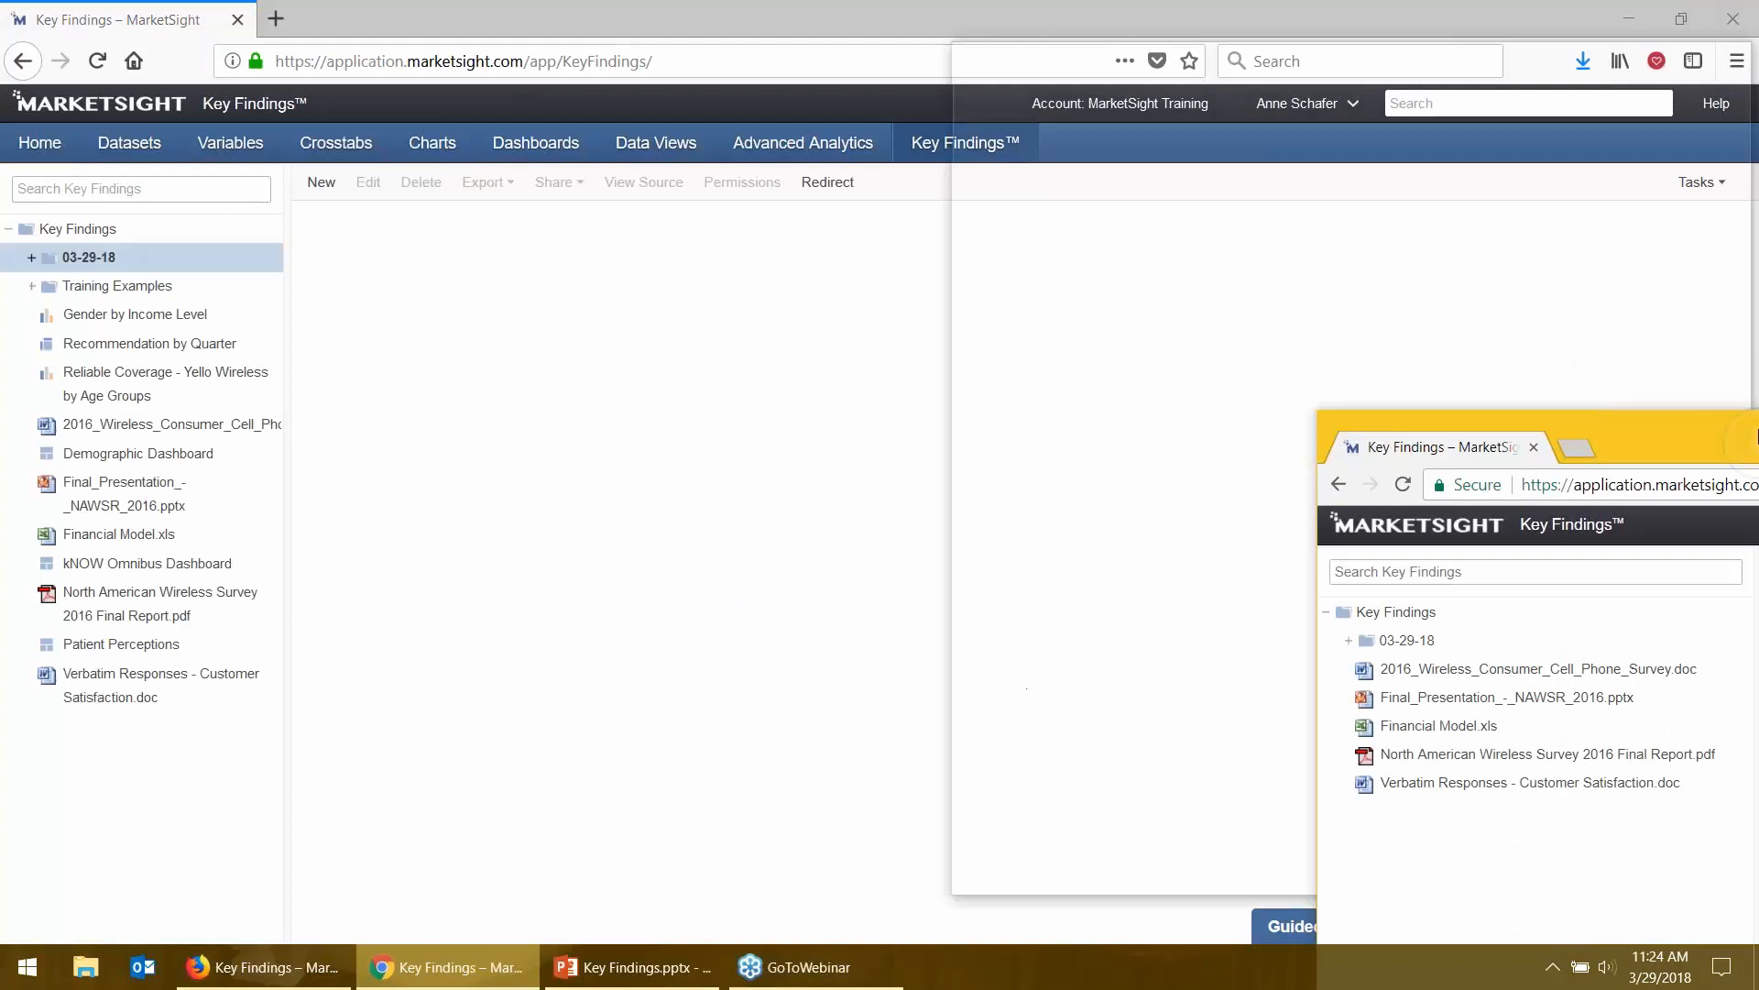
pyautogui.click(436, 68)
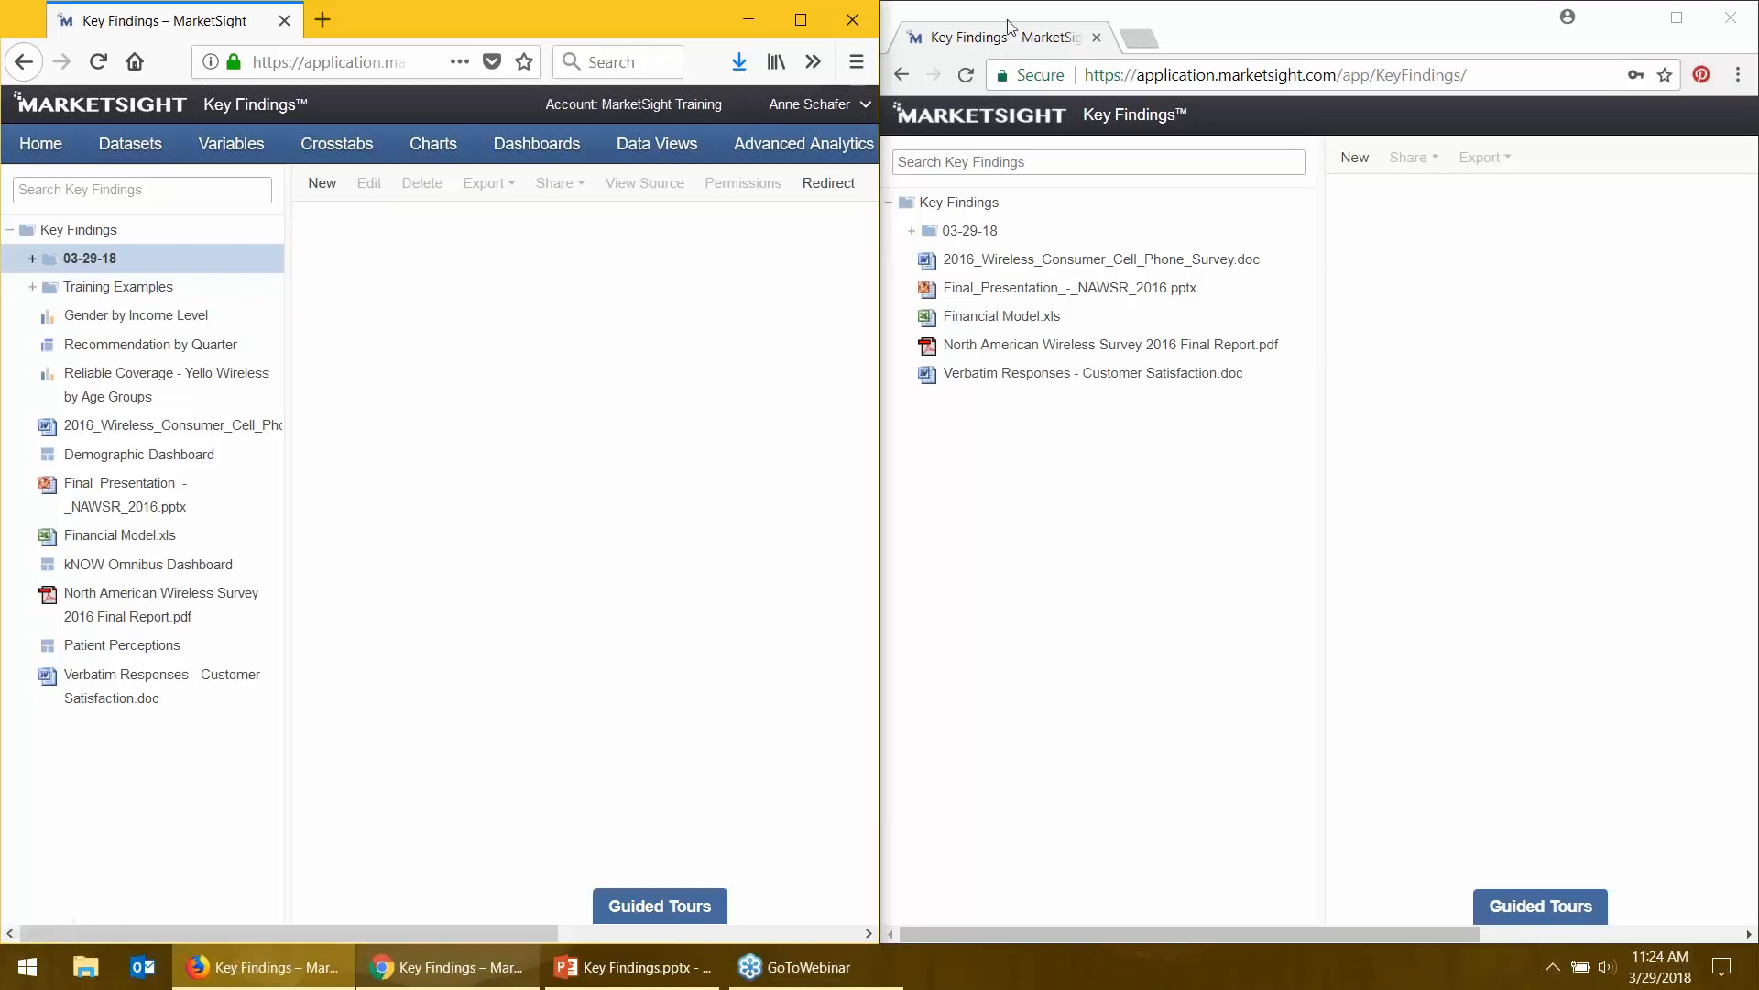
pyautogui.click(974, 46)
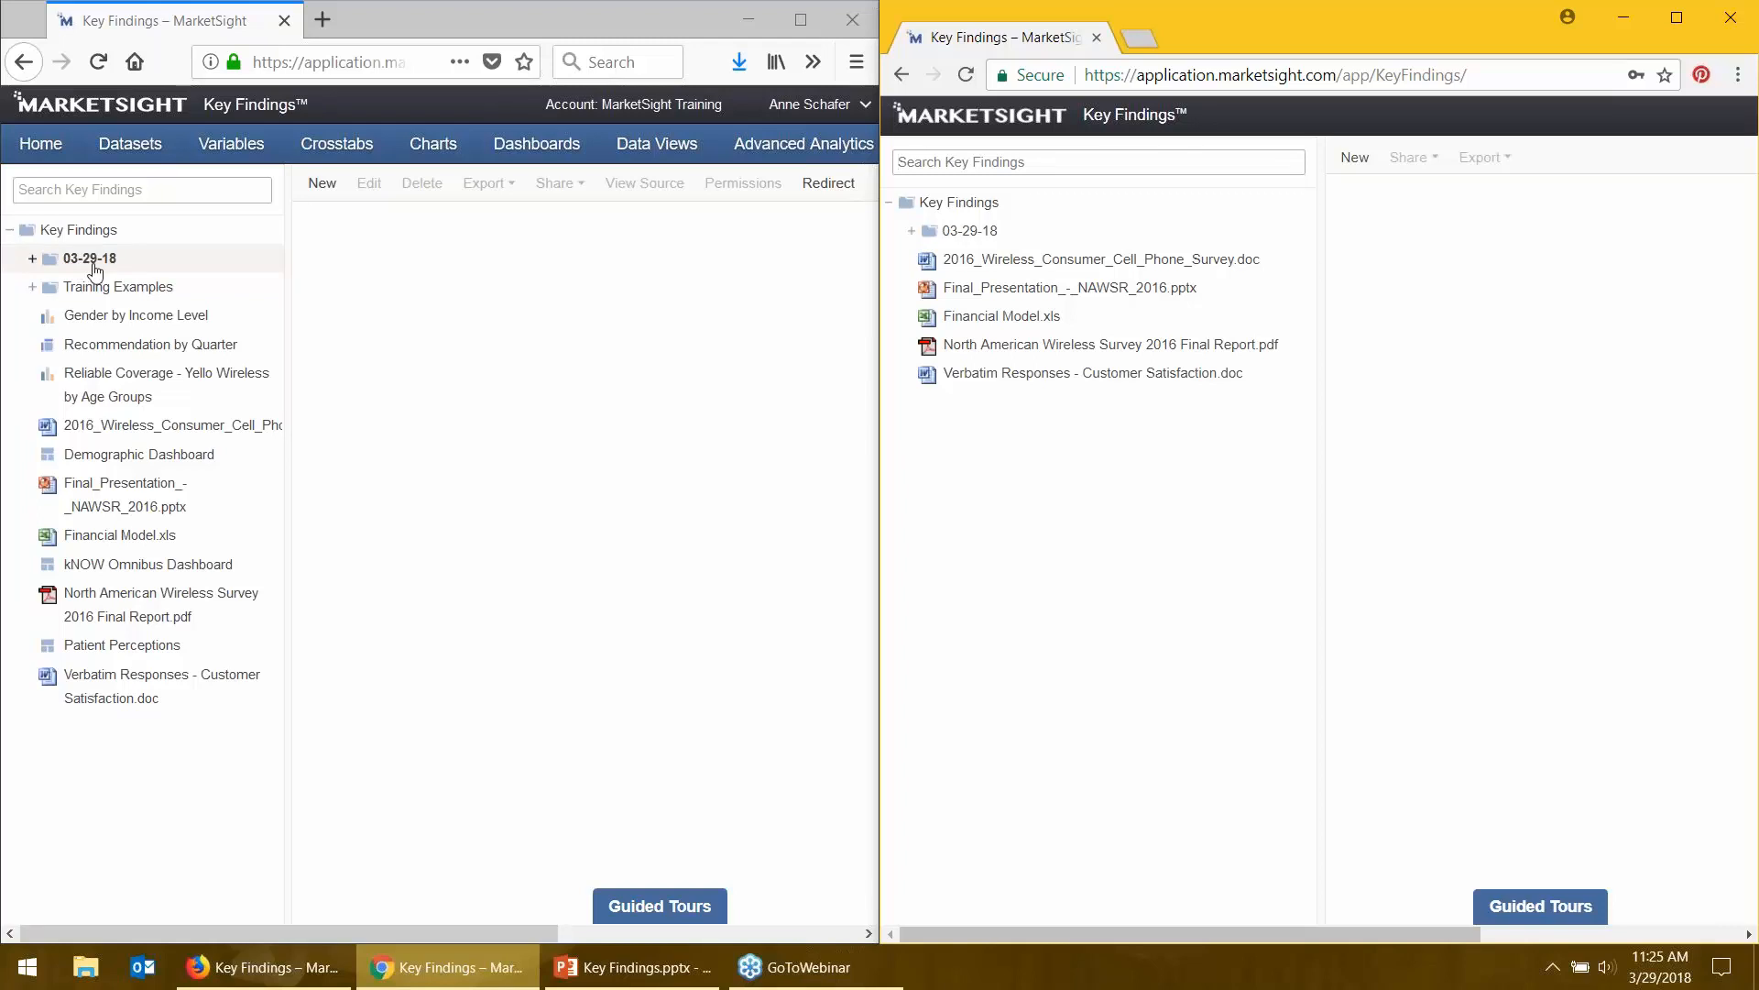
pyautogui.click(913, 232)
pyautogui.click(988, 240)
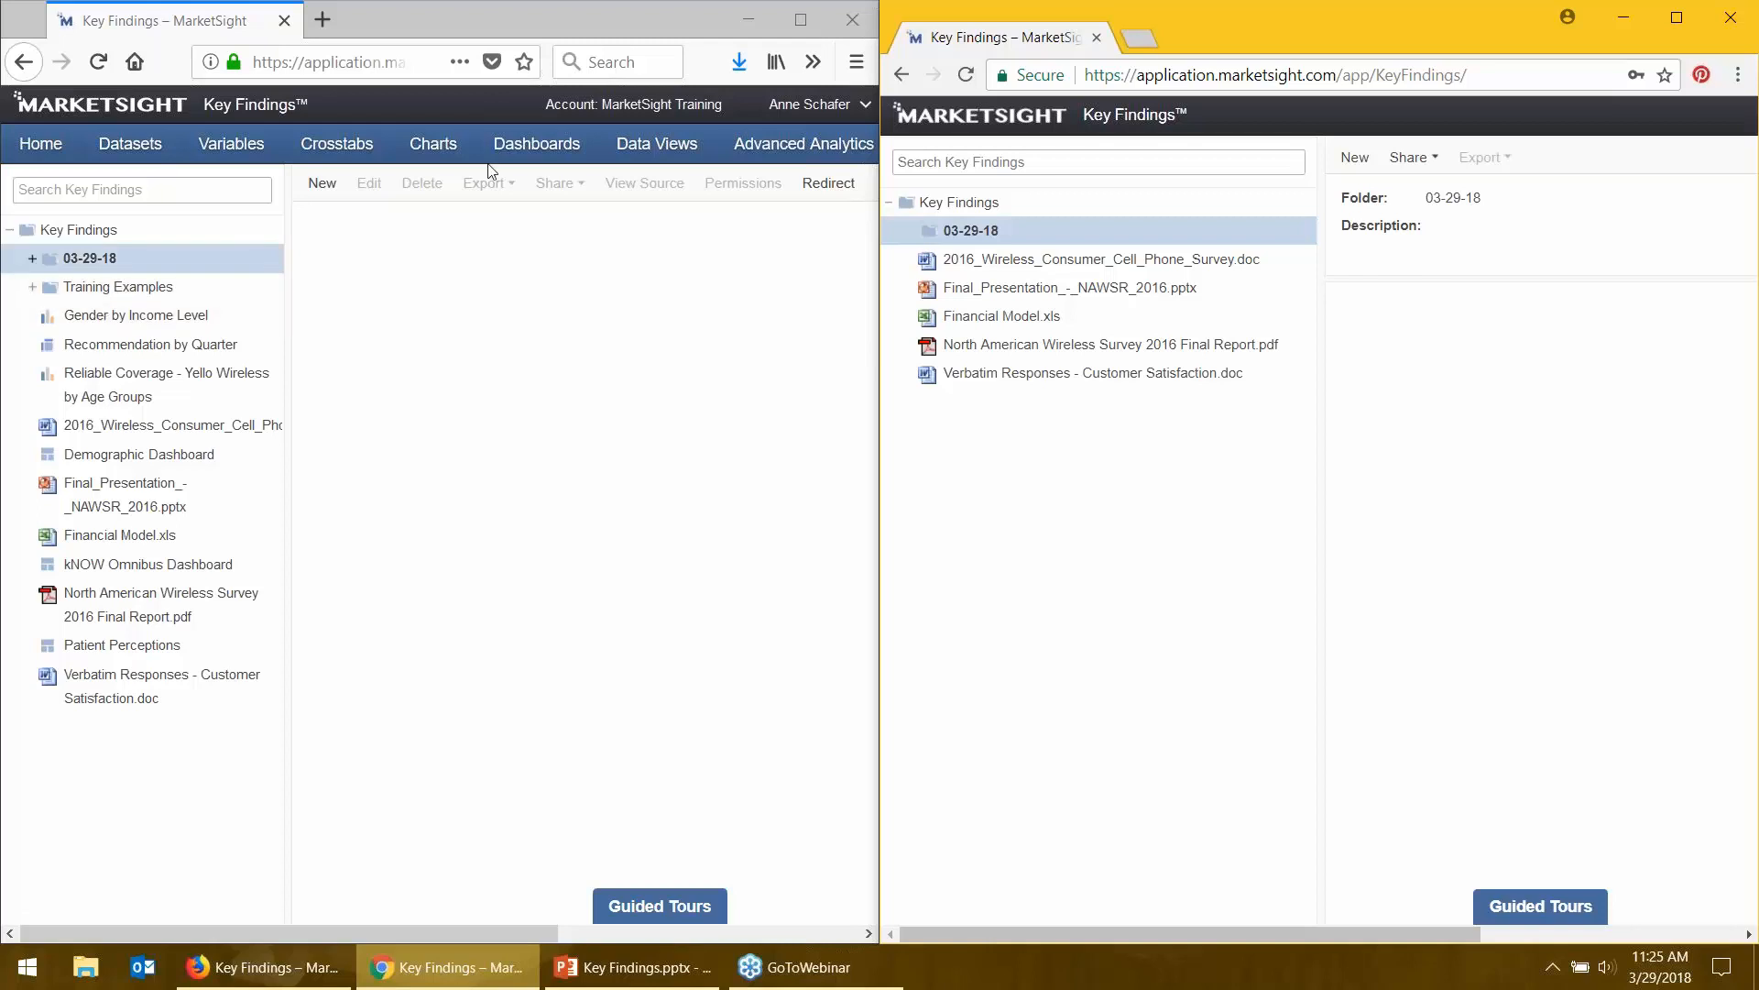
# - Locate the millennials dashboard in the administrator account's dashboard list and open its permission settings
pyautogui.click(536, 143)
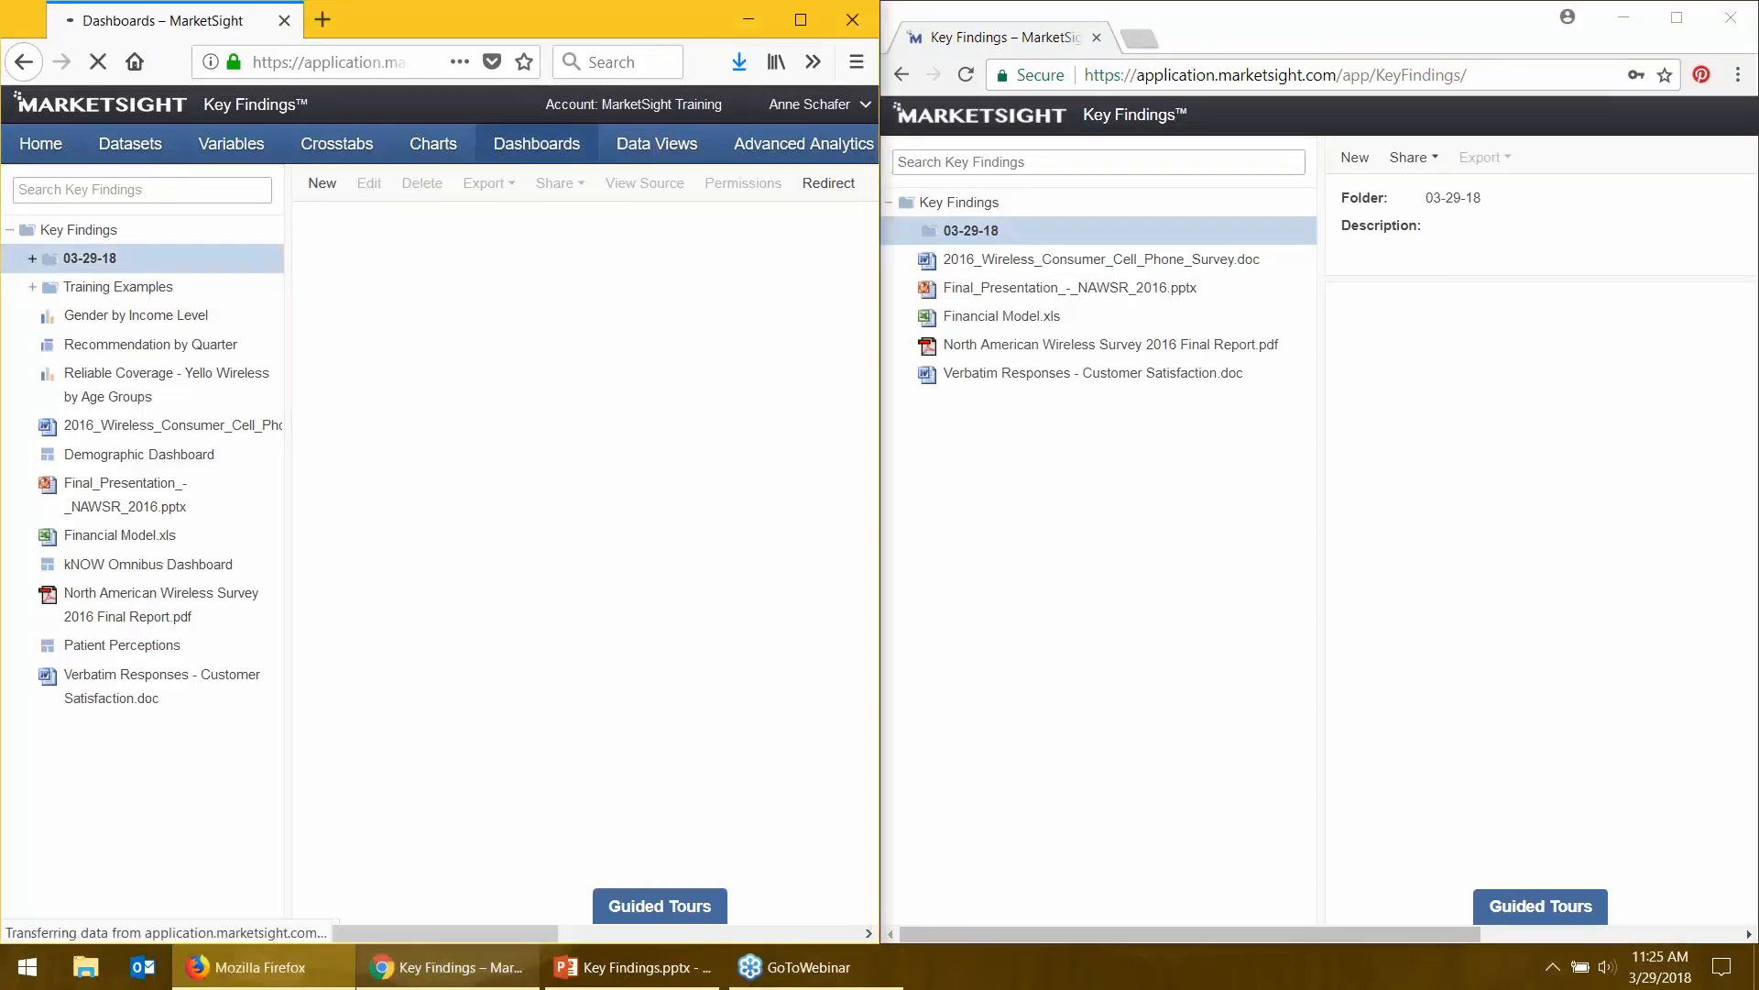
pyautogui.scroll(-5, 42, 547)
pyautogui.scroll(-5, 42, 548)
pyautogui.scroll(-4, 59, 620)
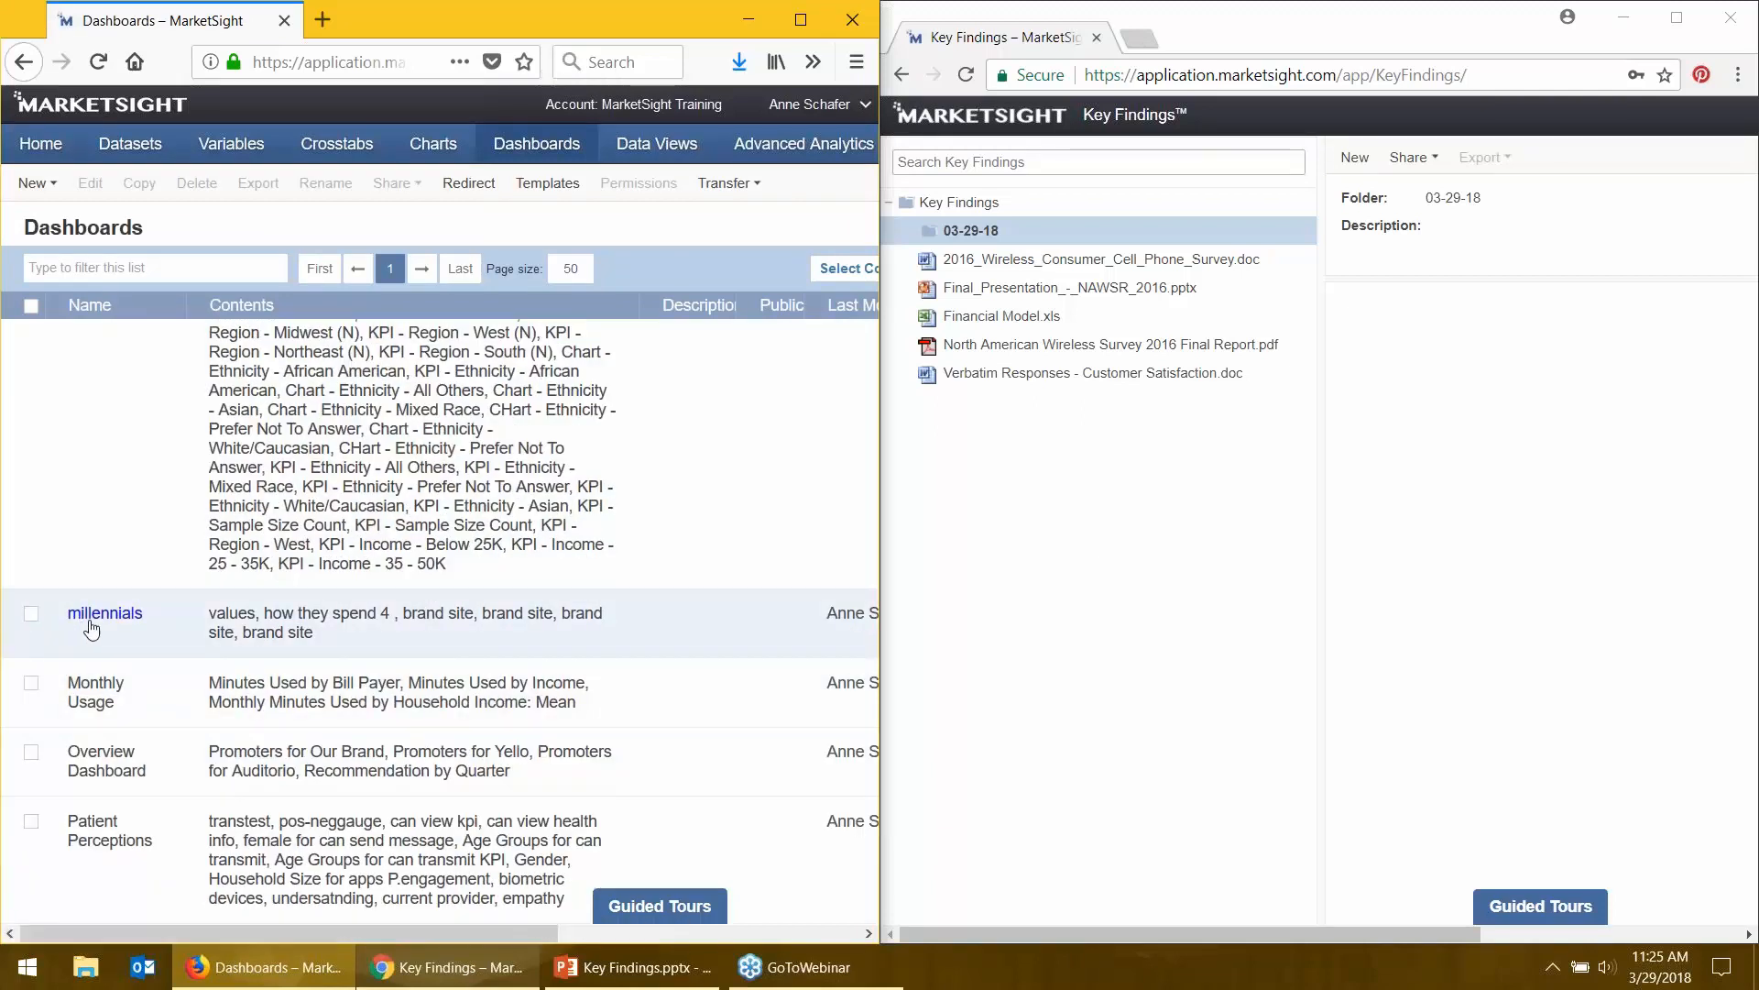
pyautogui.rightClick(101, 627)
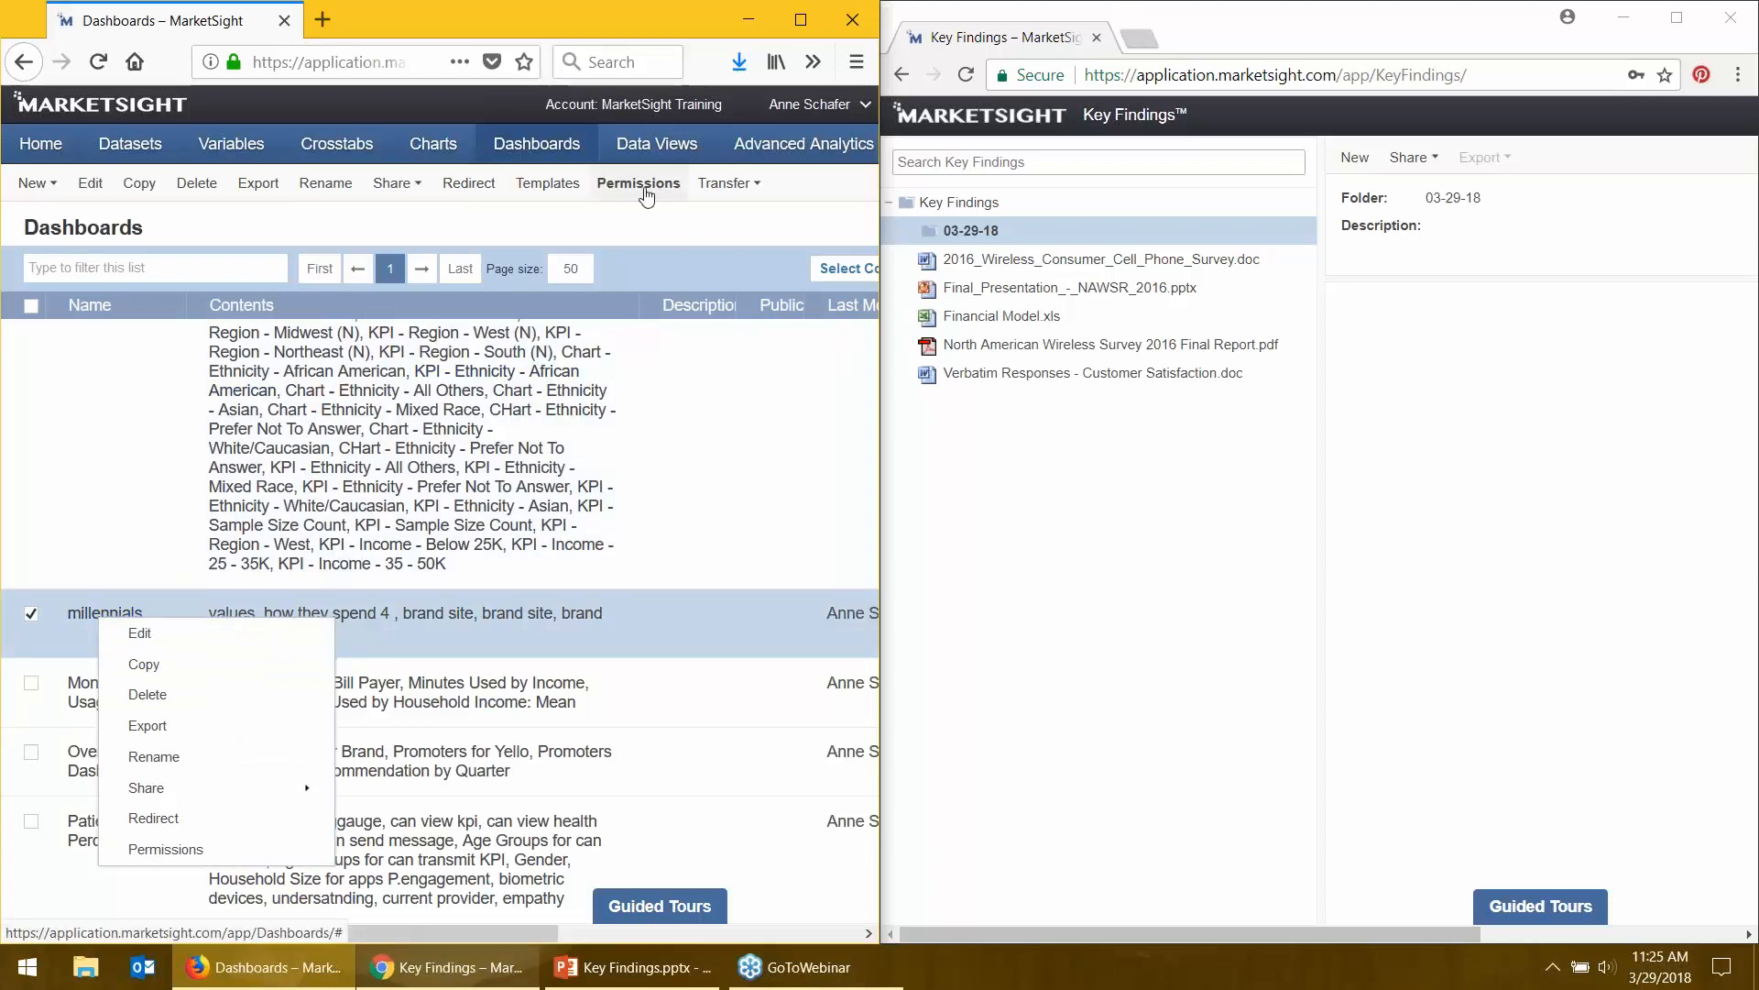
pyautogui.click(645, 189)
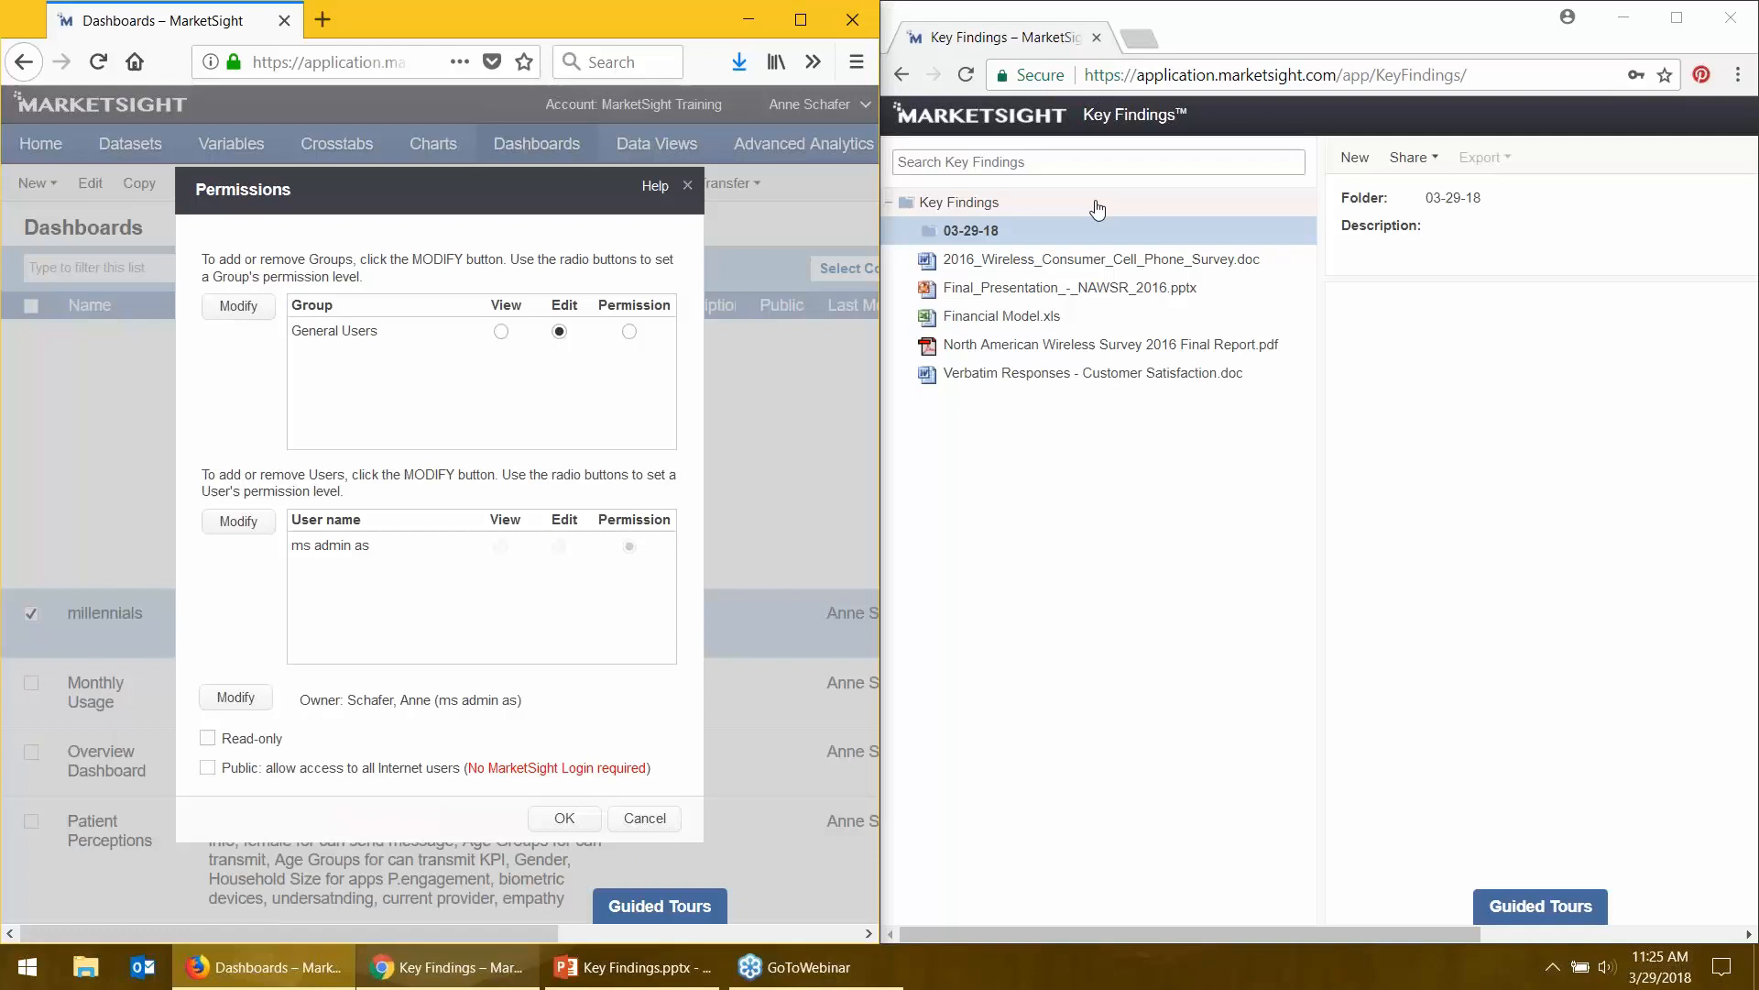
pyautogui.click(1048, 236)
# - Replace General Users with the 03-29-18 Training group at View level in the millennials dashboard's permissions, and save
pyautogui.click(236, 307)
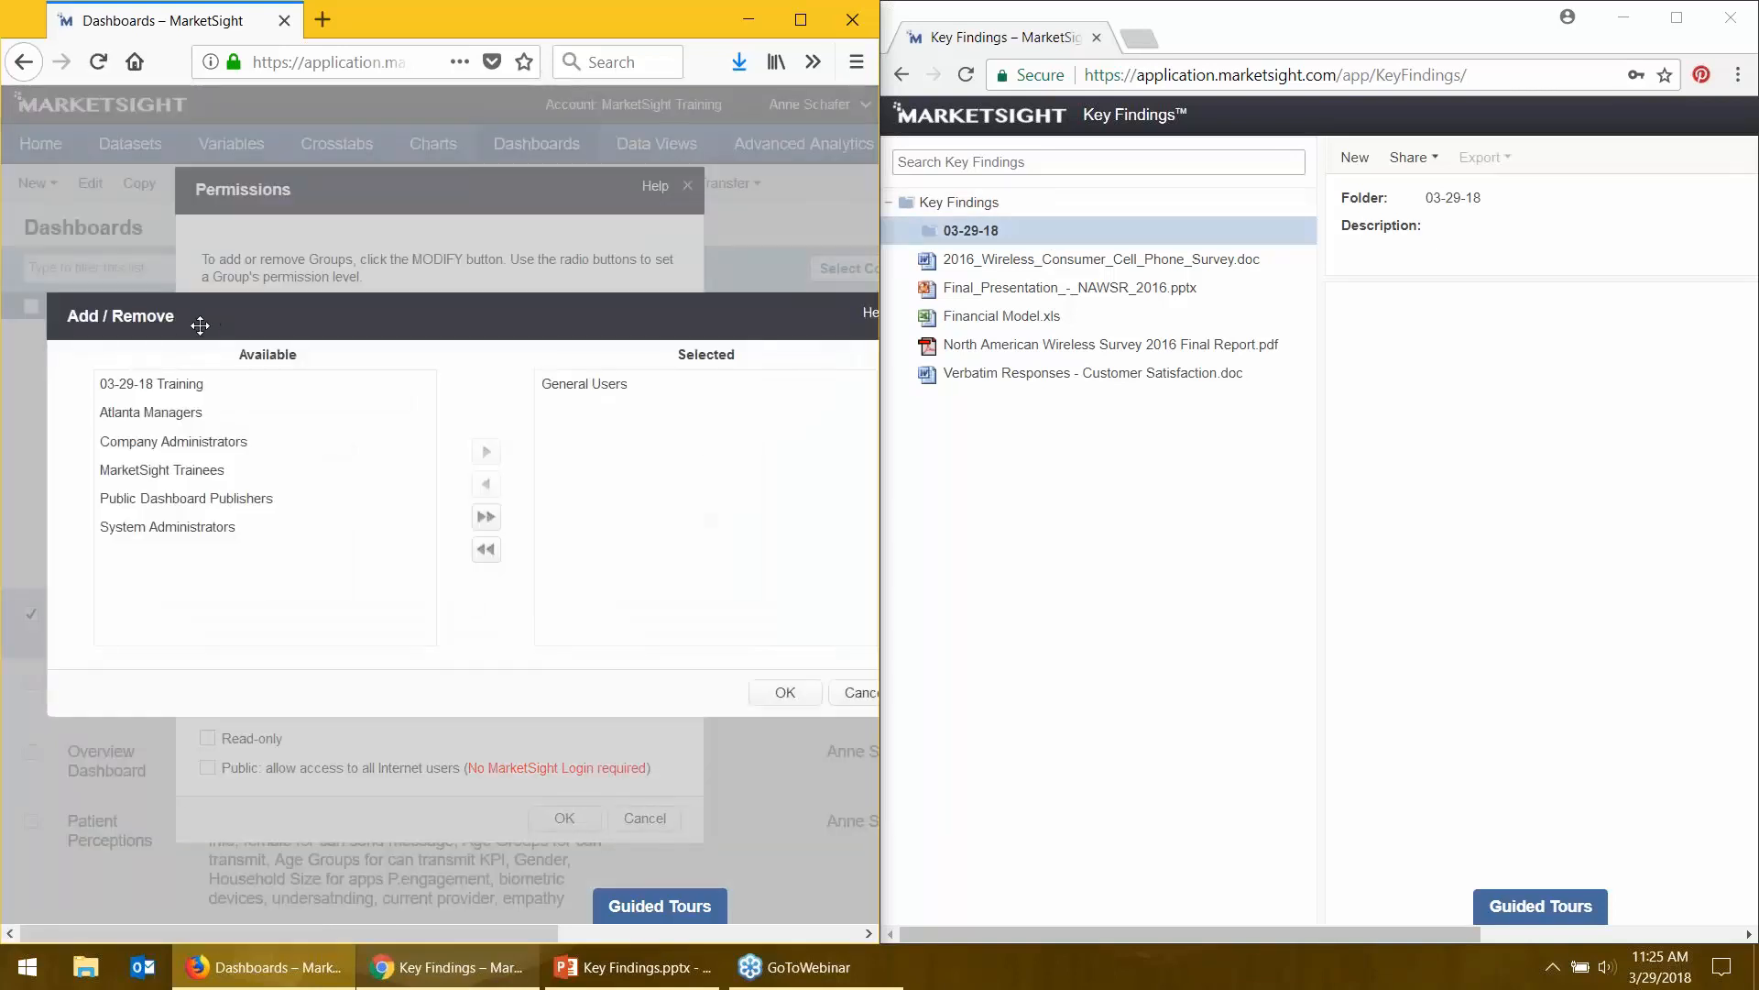
pyautogui.click(115, 385)
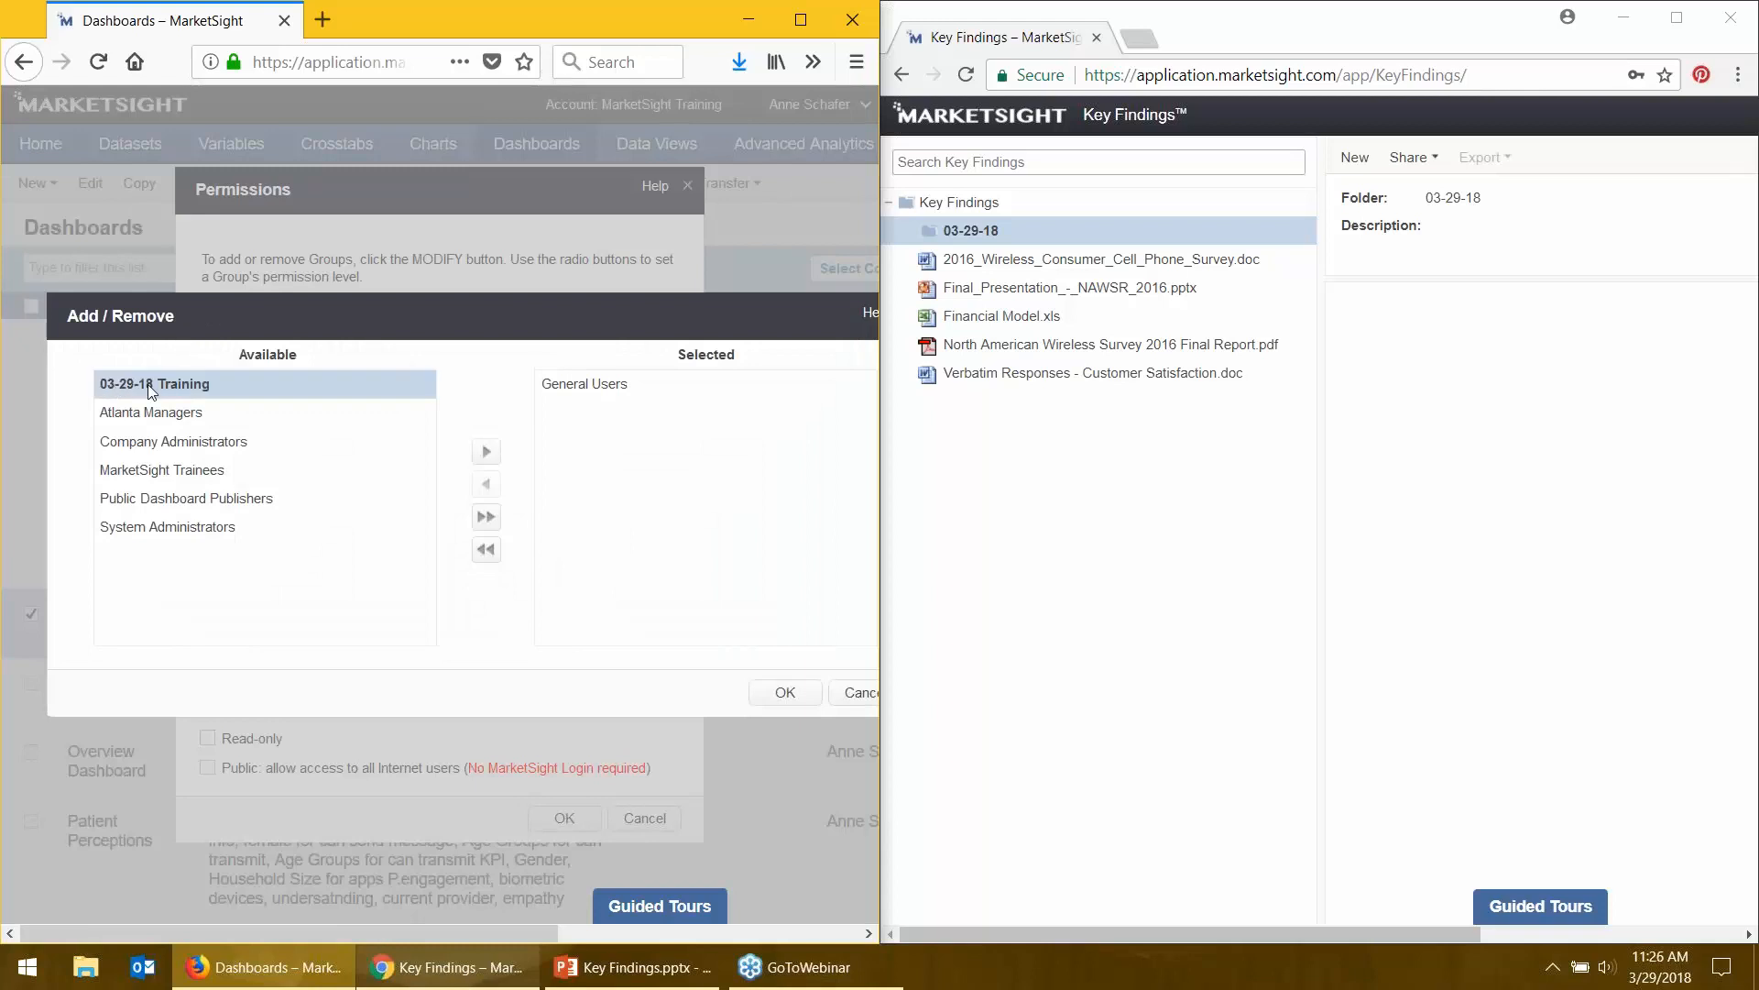
pyautogui.click(486, 451)
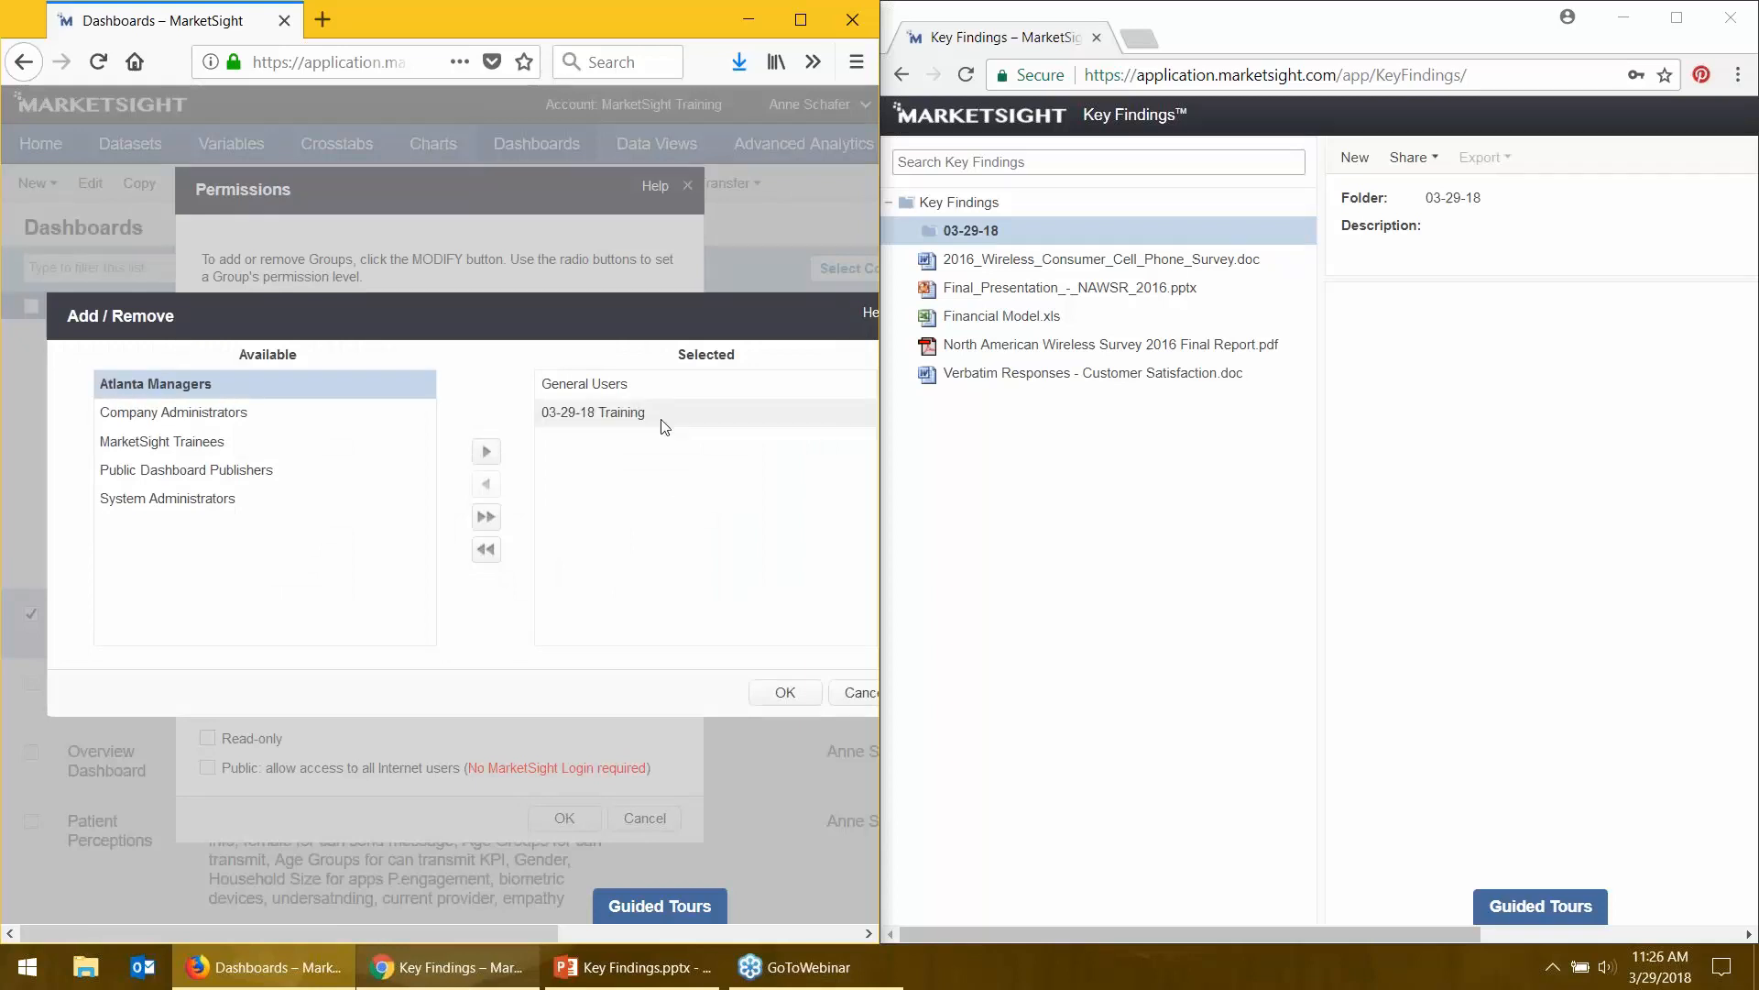
pyautogui.click(586, 384)
pyautogui.click(486, 484)
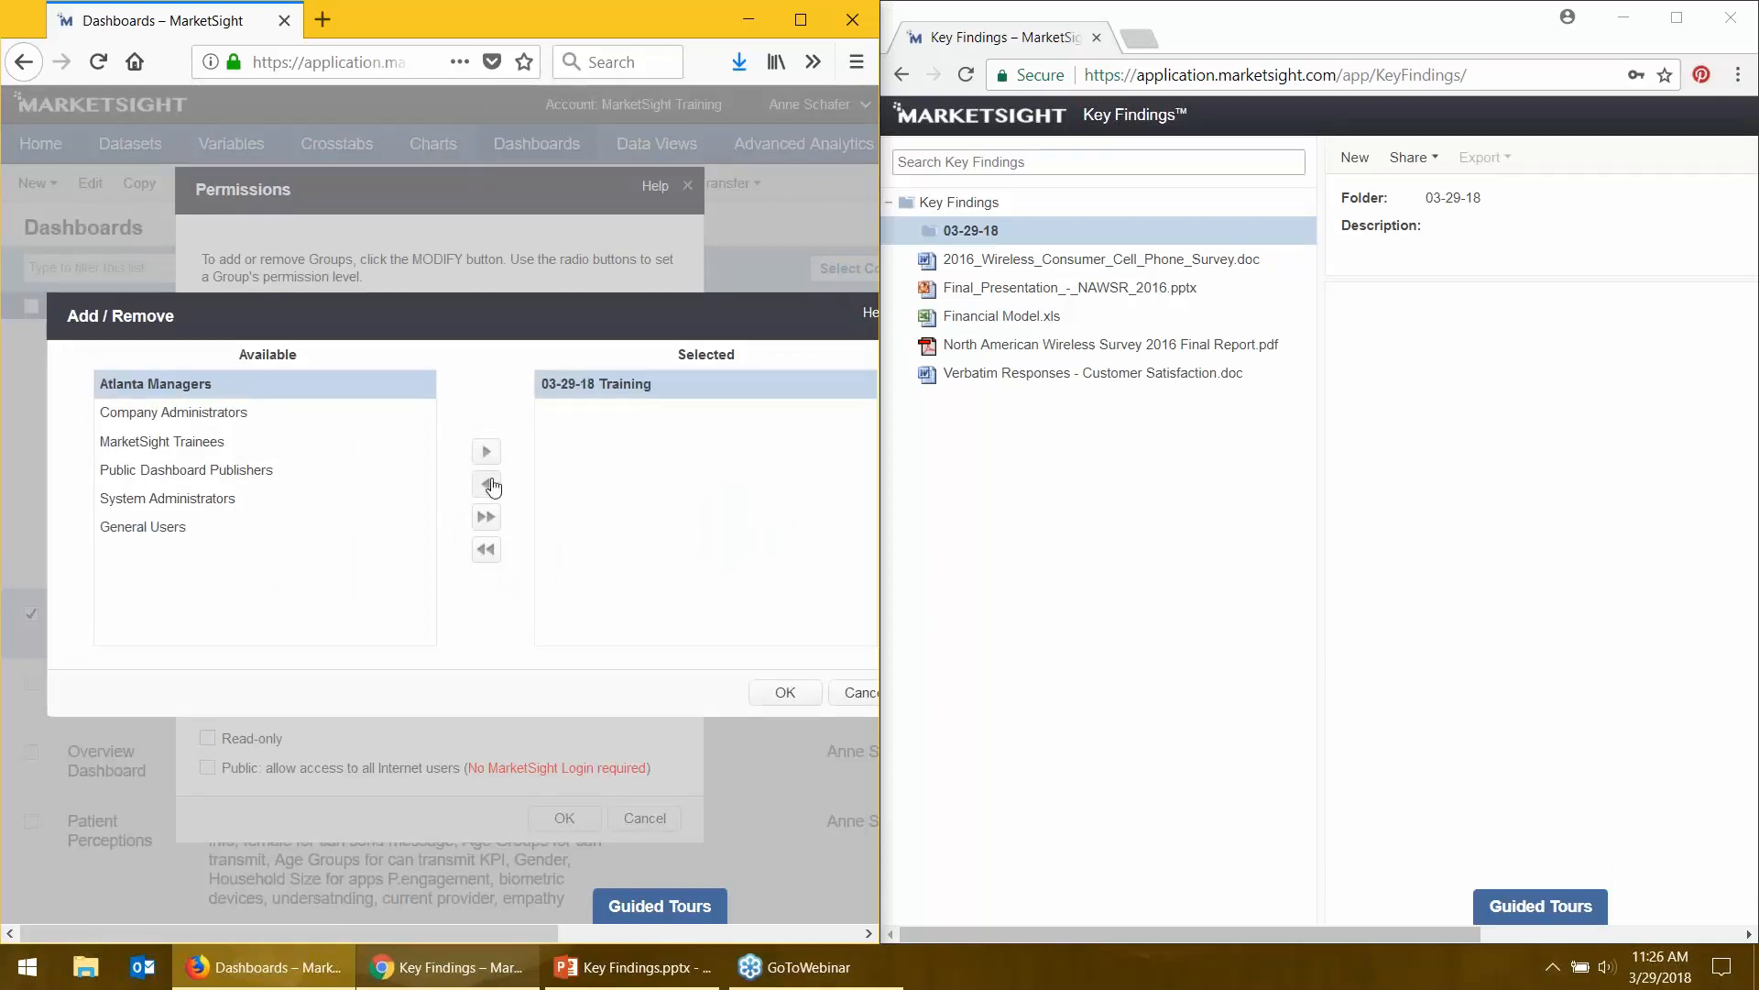
pyautogui.click(783, 694)
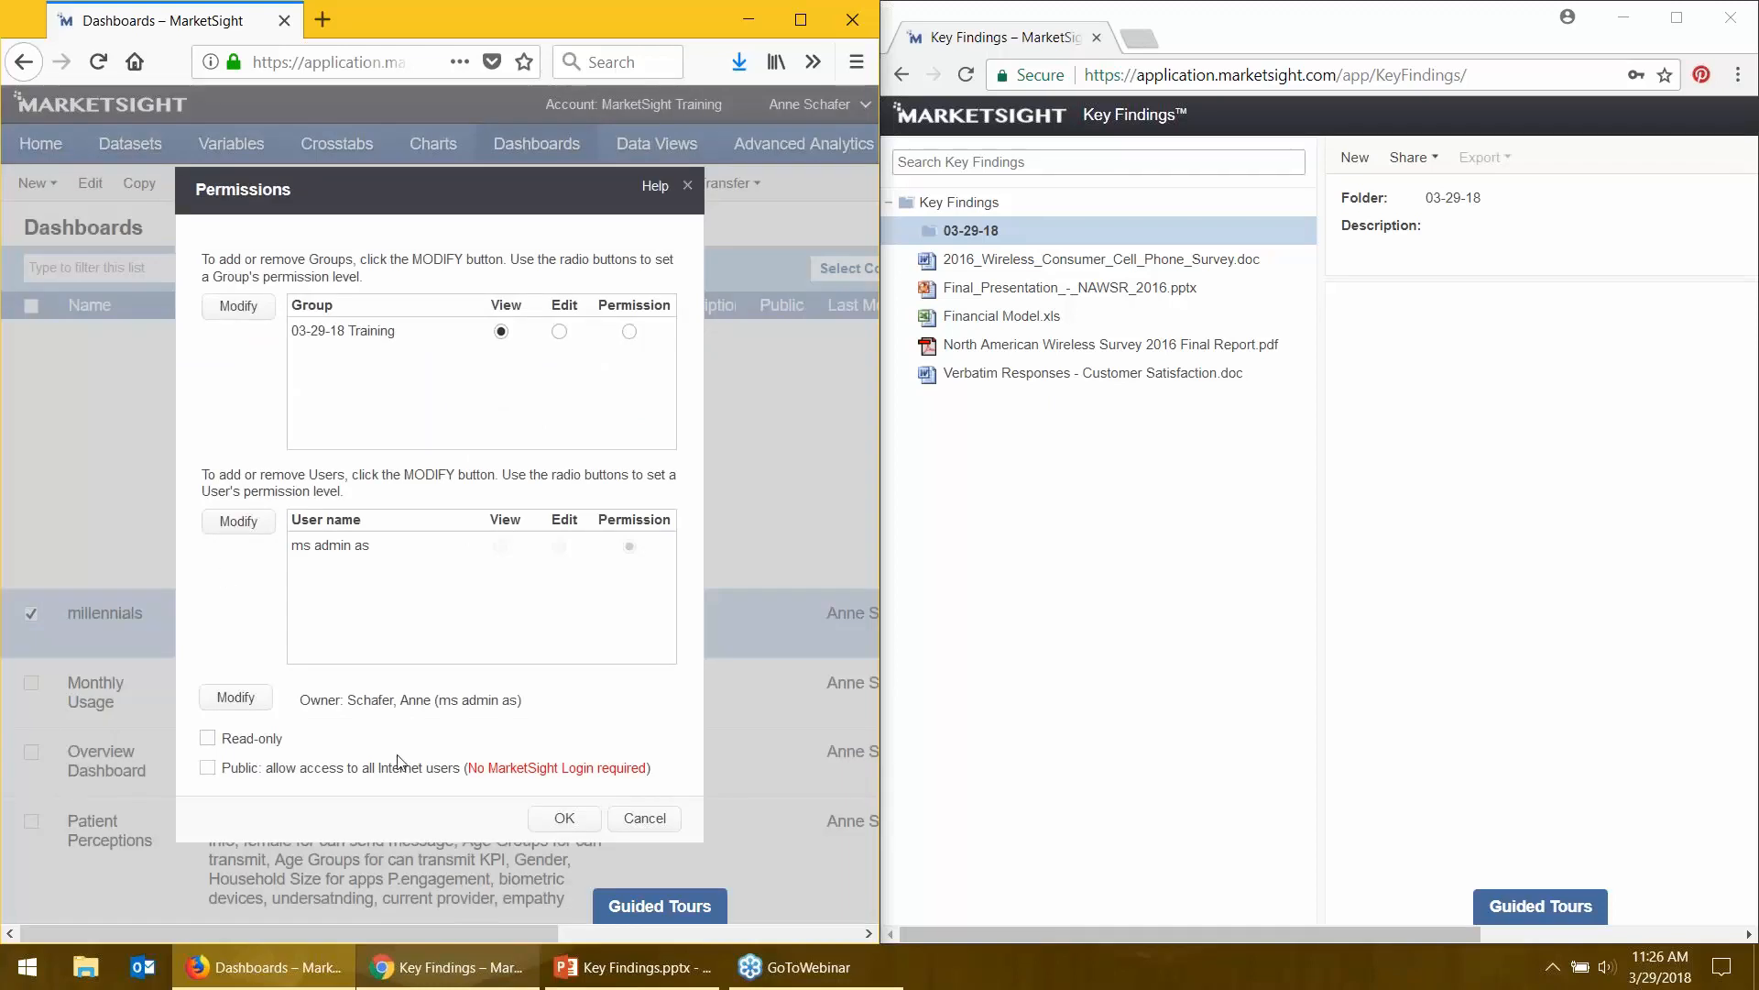
pyautogui.click(564, 818)
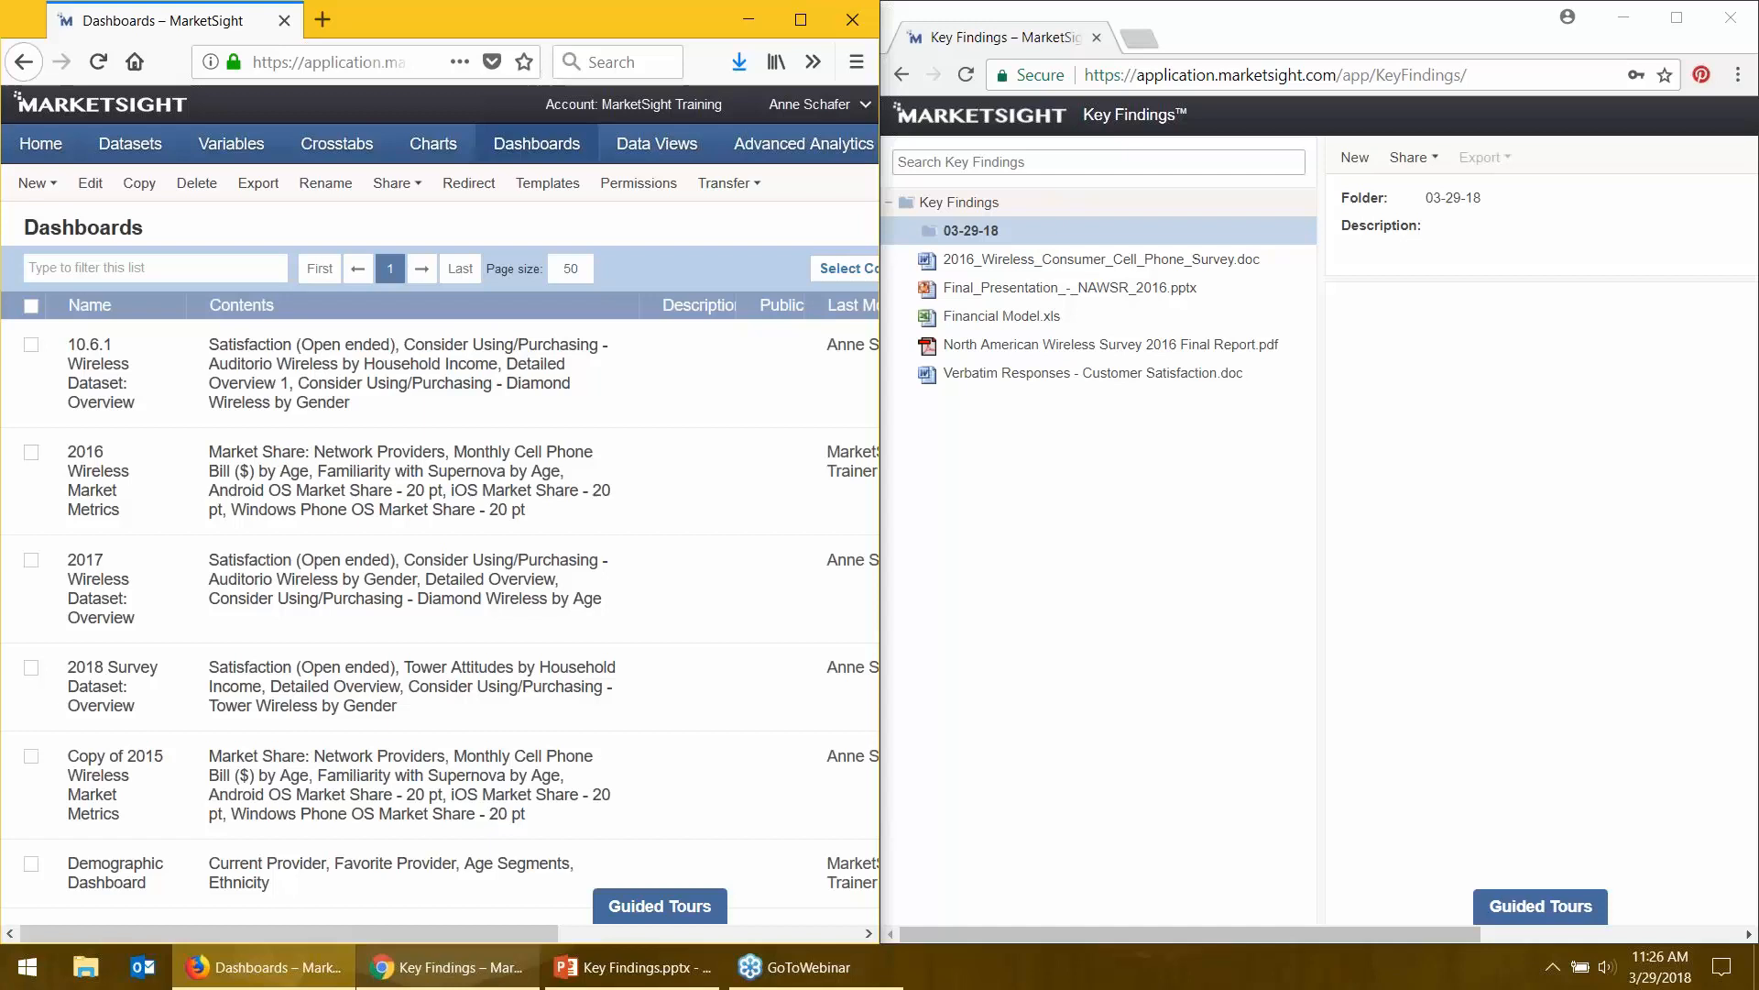
# - Refresh the trainee's Key Findings and examine the millennials dashboard from the 03-29-18 folder in a maximized window
pyautogui.click(1323, 436)
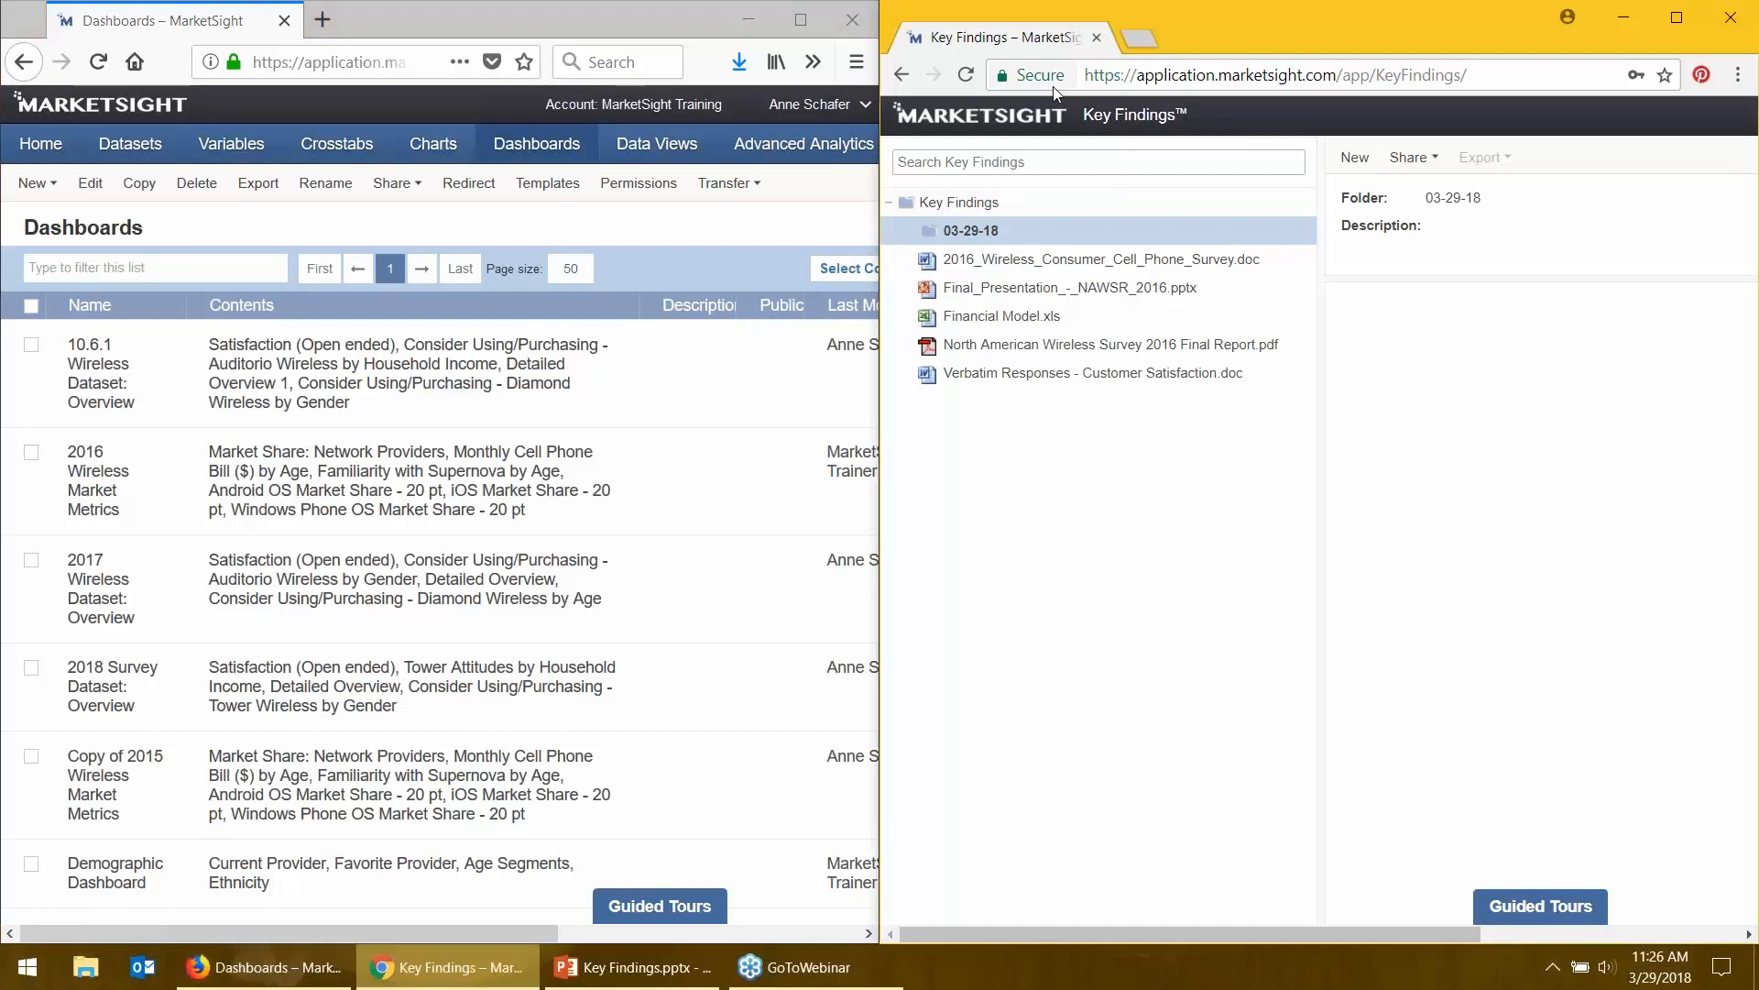
pyautogui.press('F5')
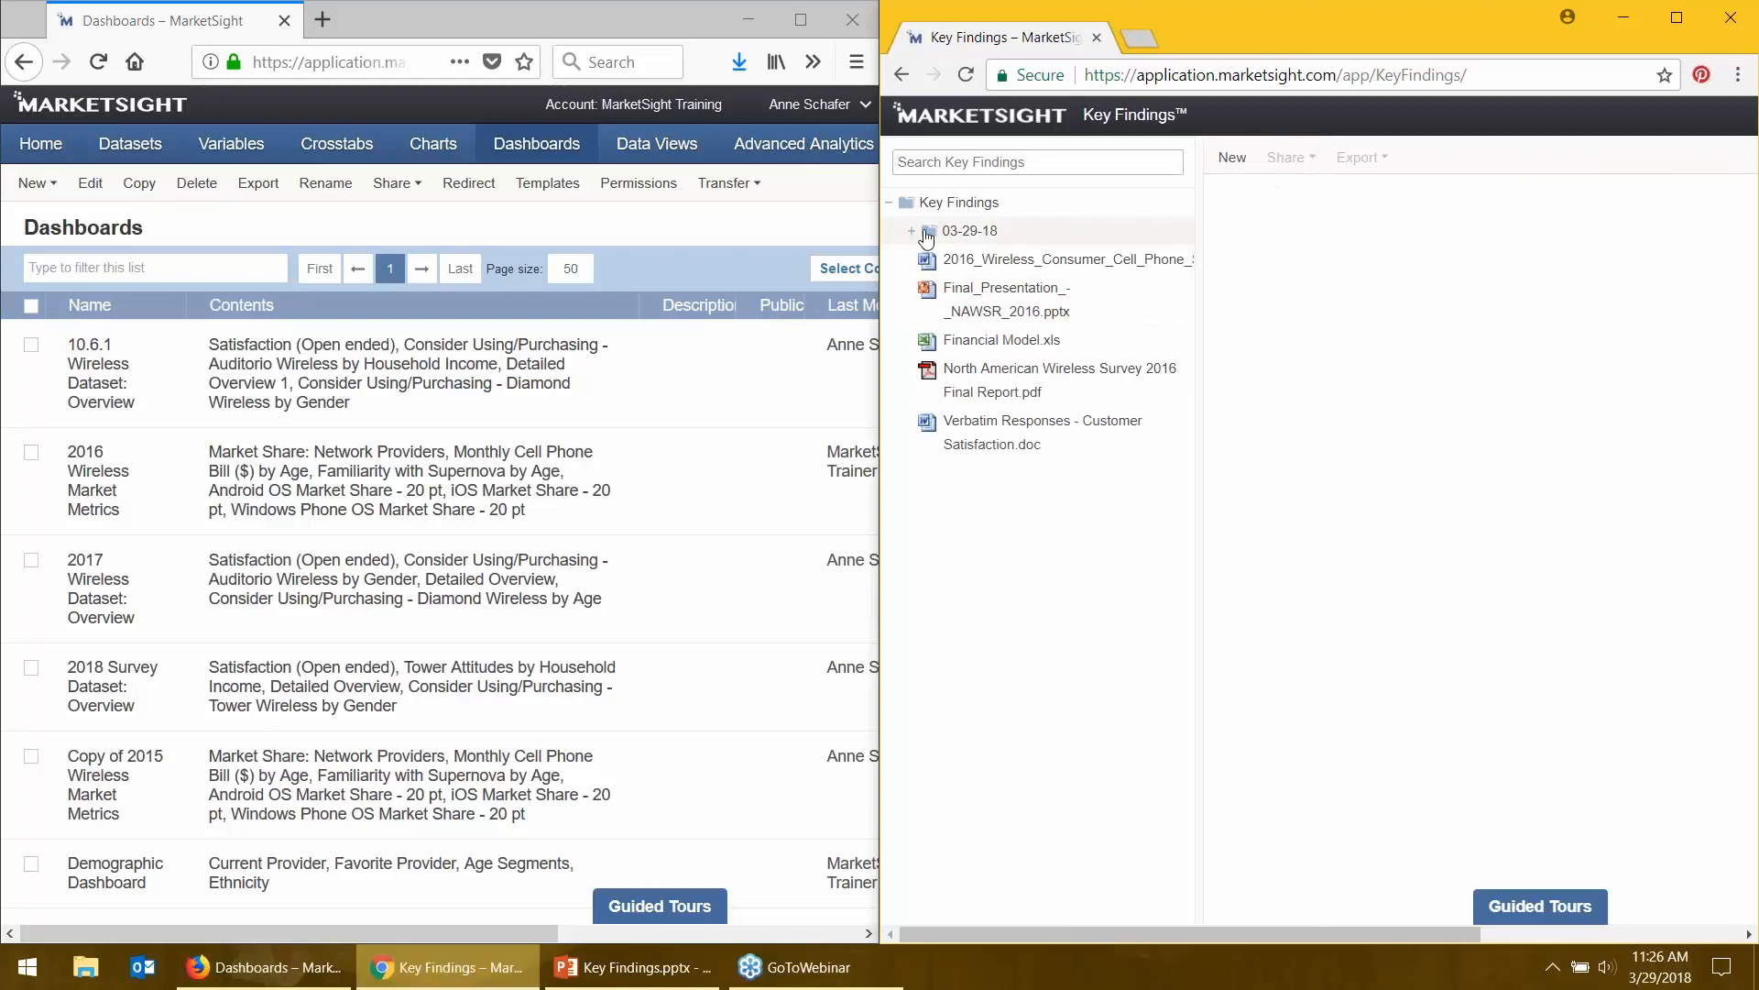
pyautogui.click(925, 234)
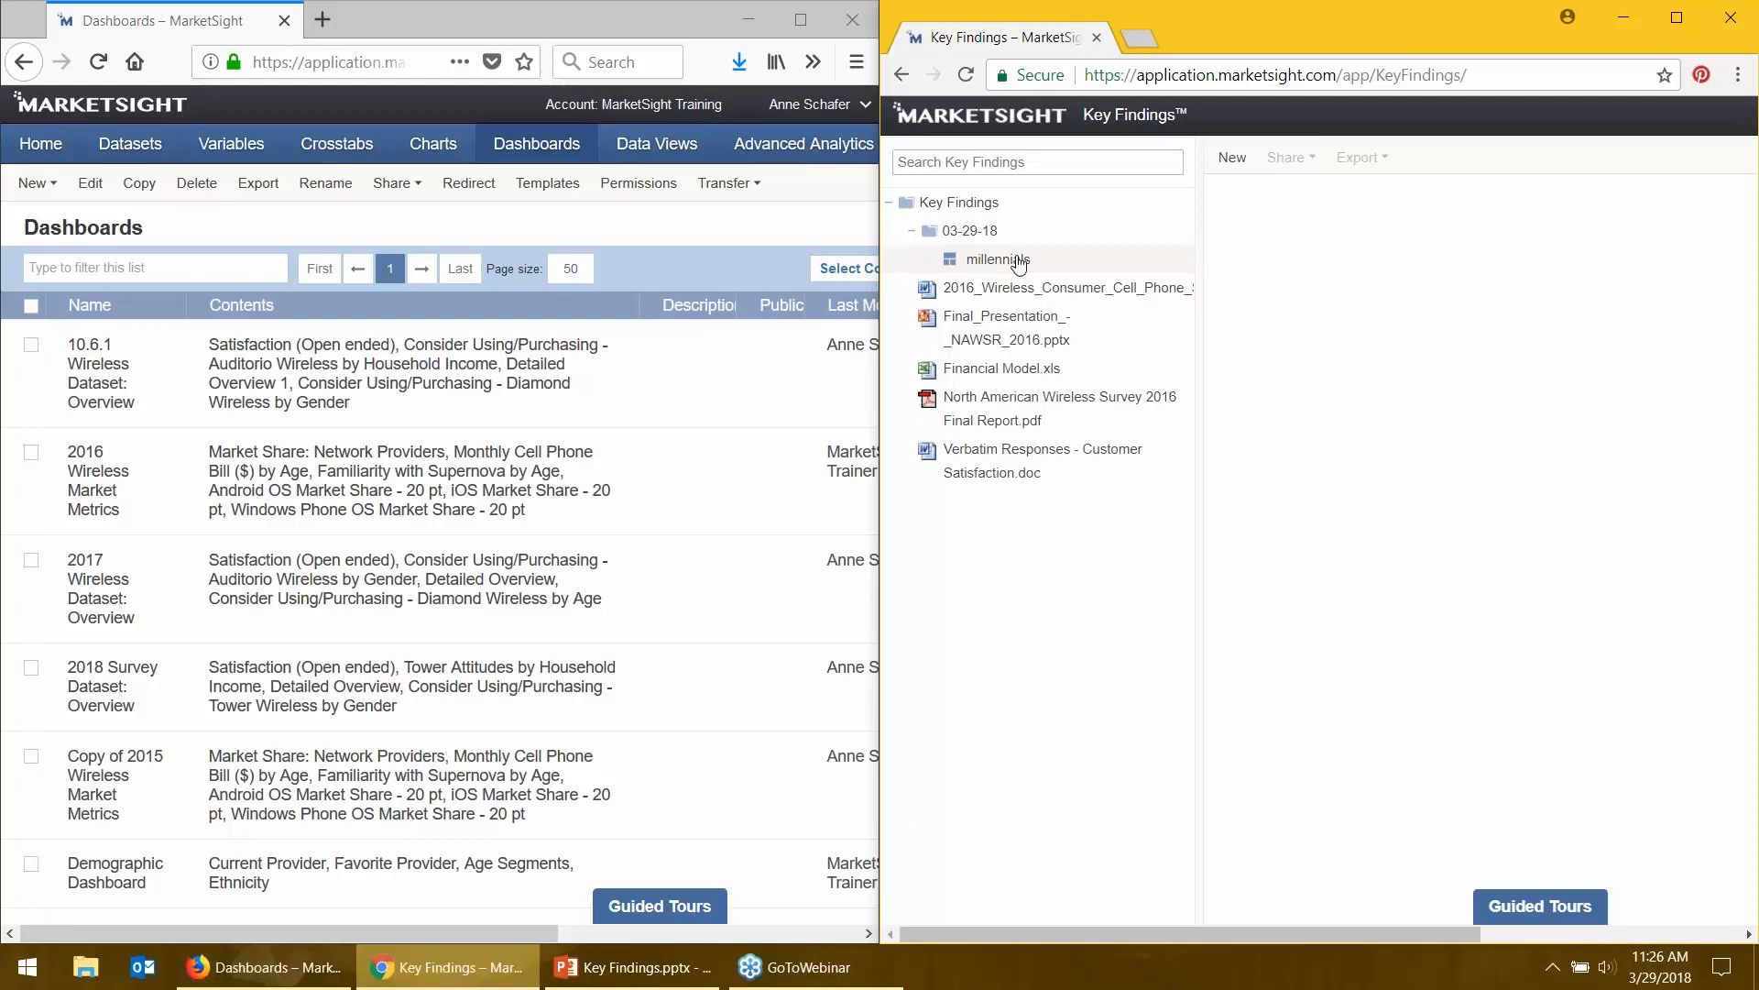
pyautogui.click(1019, 262)
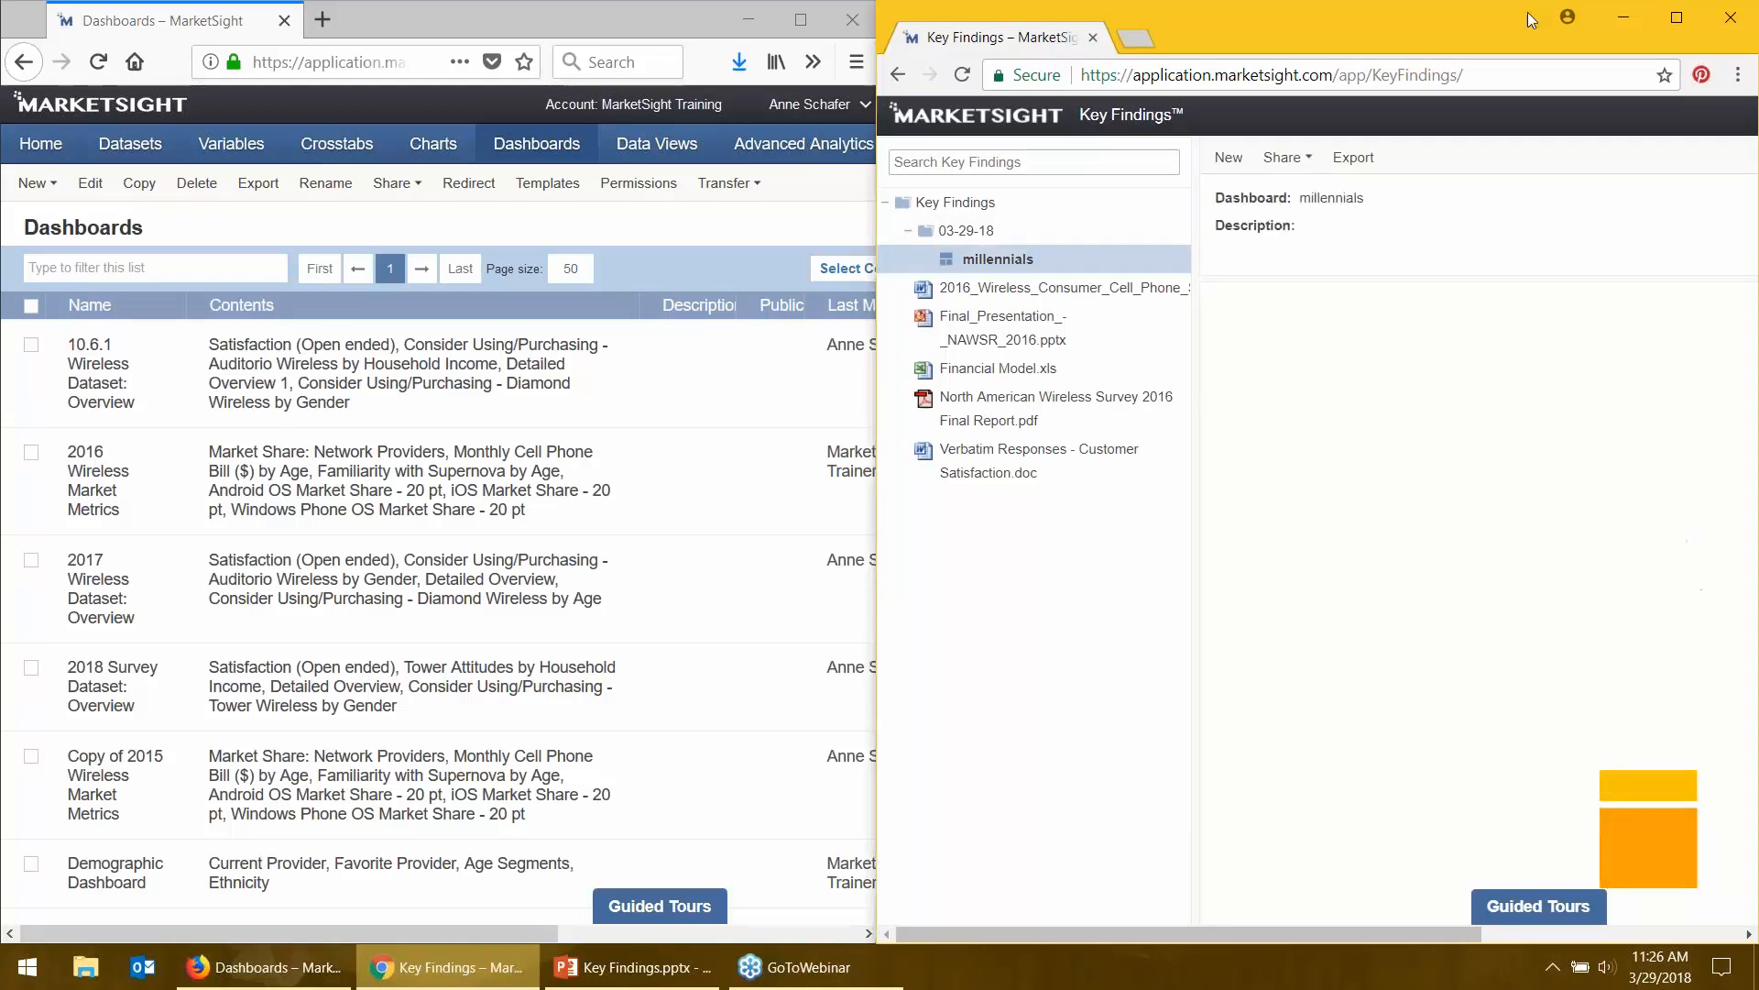
pyautogui.click(1675, 17)
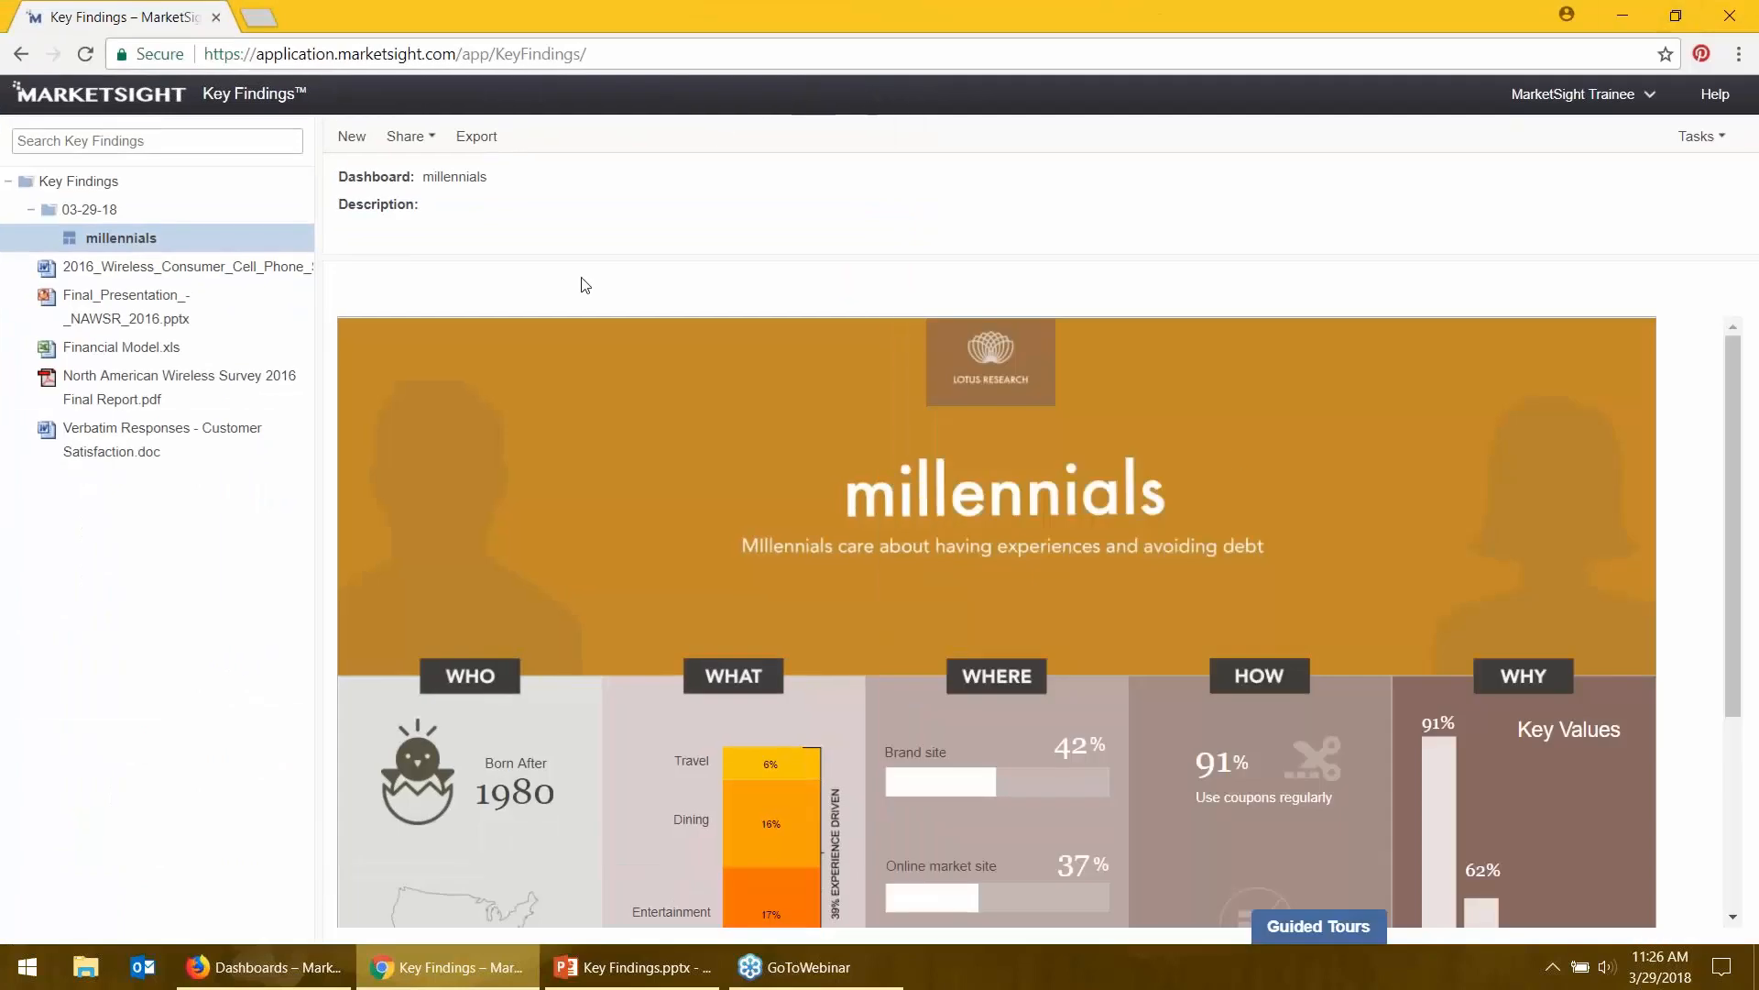
pyautogui.scroll(-1, 616, 416)
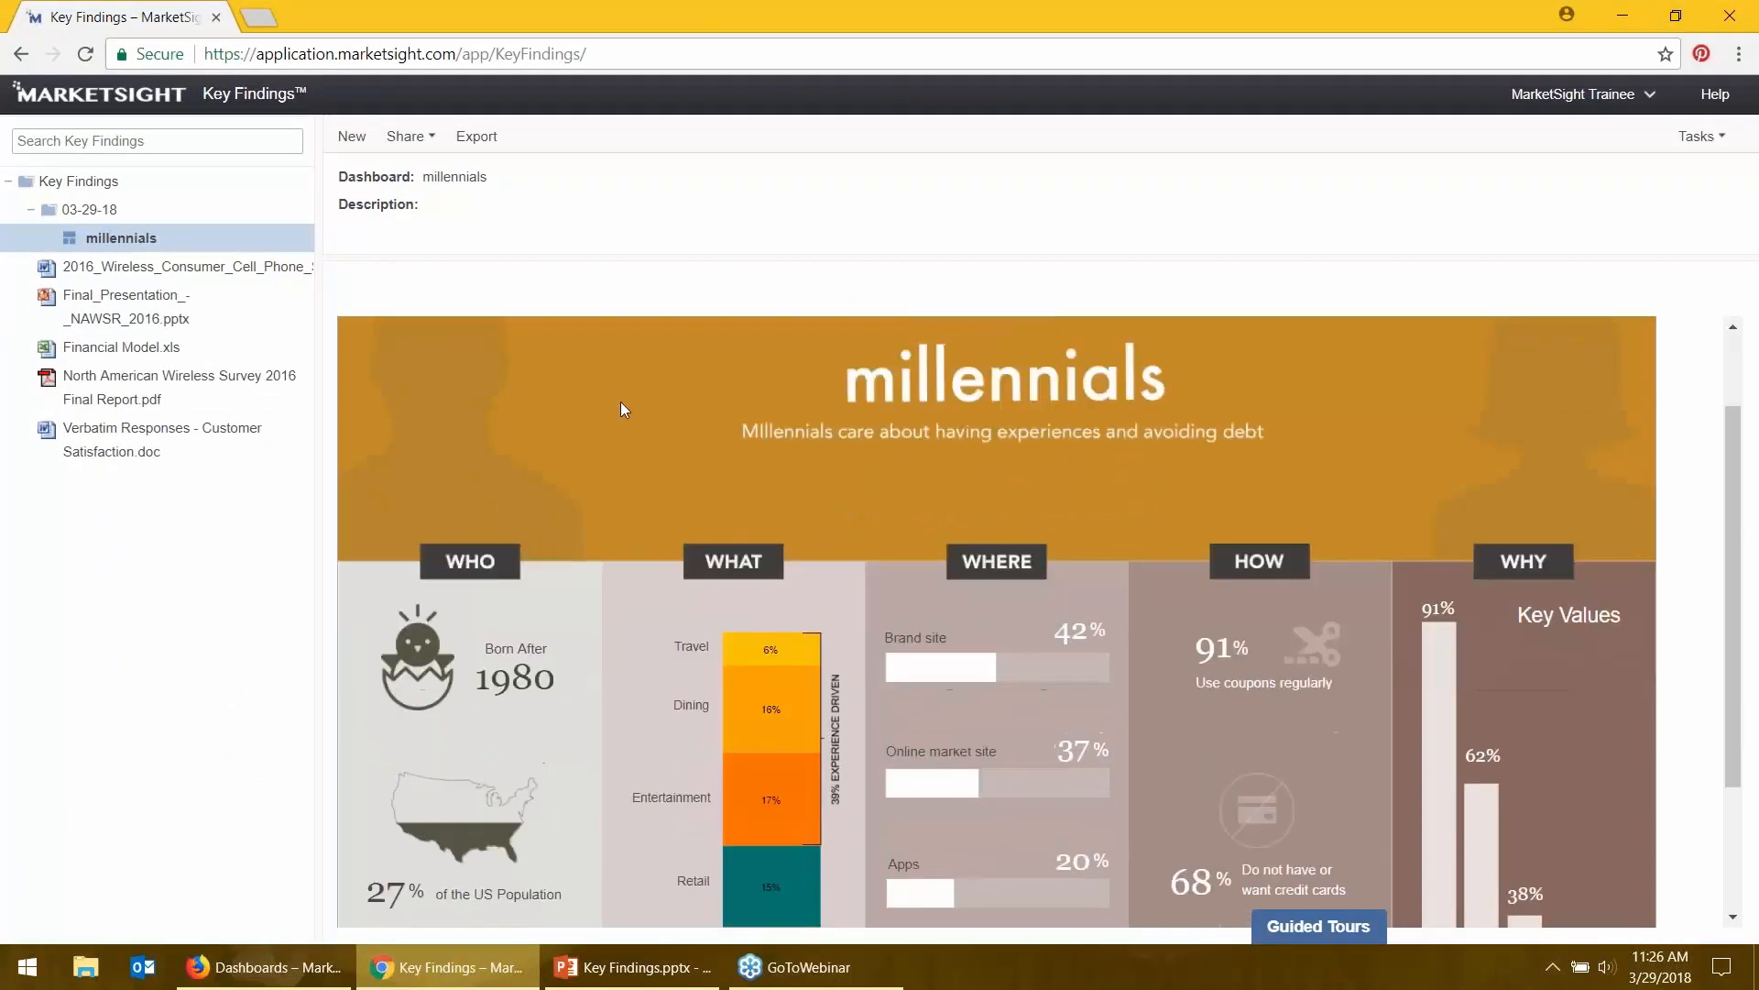
pyautogui.scroll(-1, 586, 399)
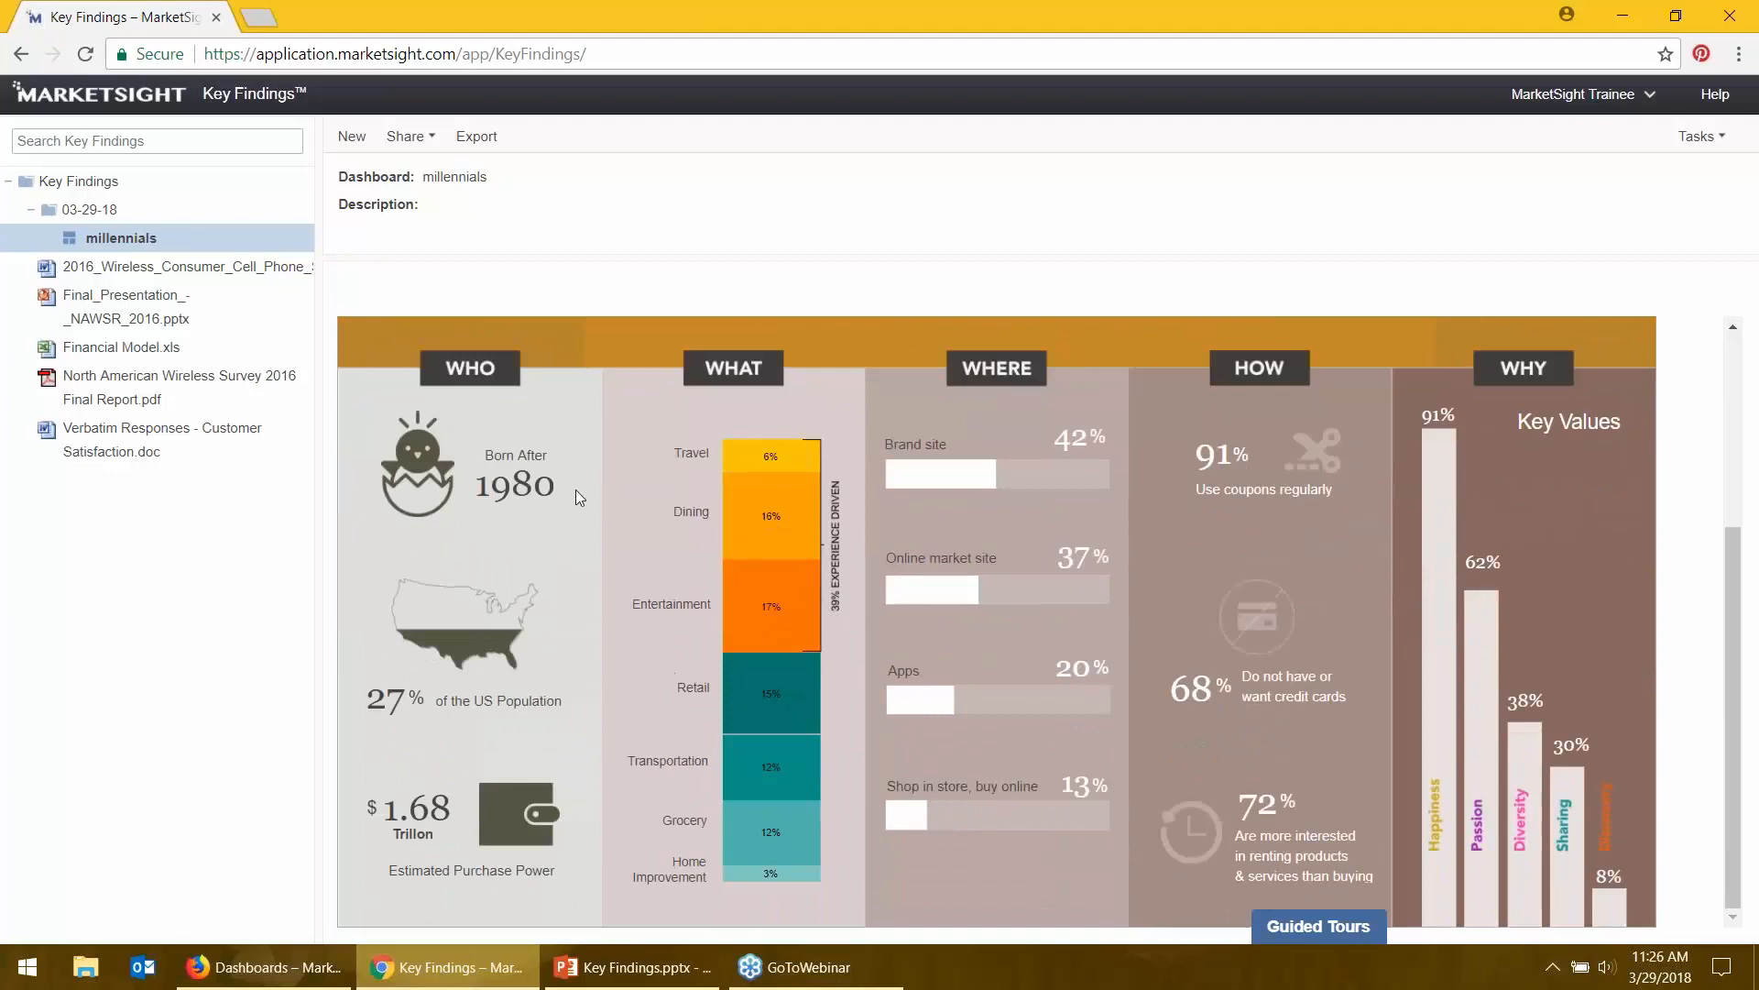
pyautogui.scroll(3, 658, 654)
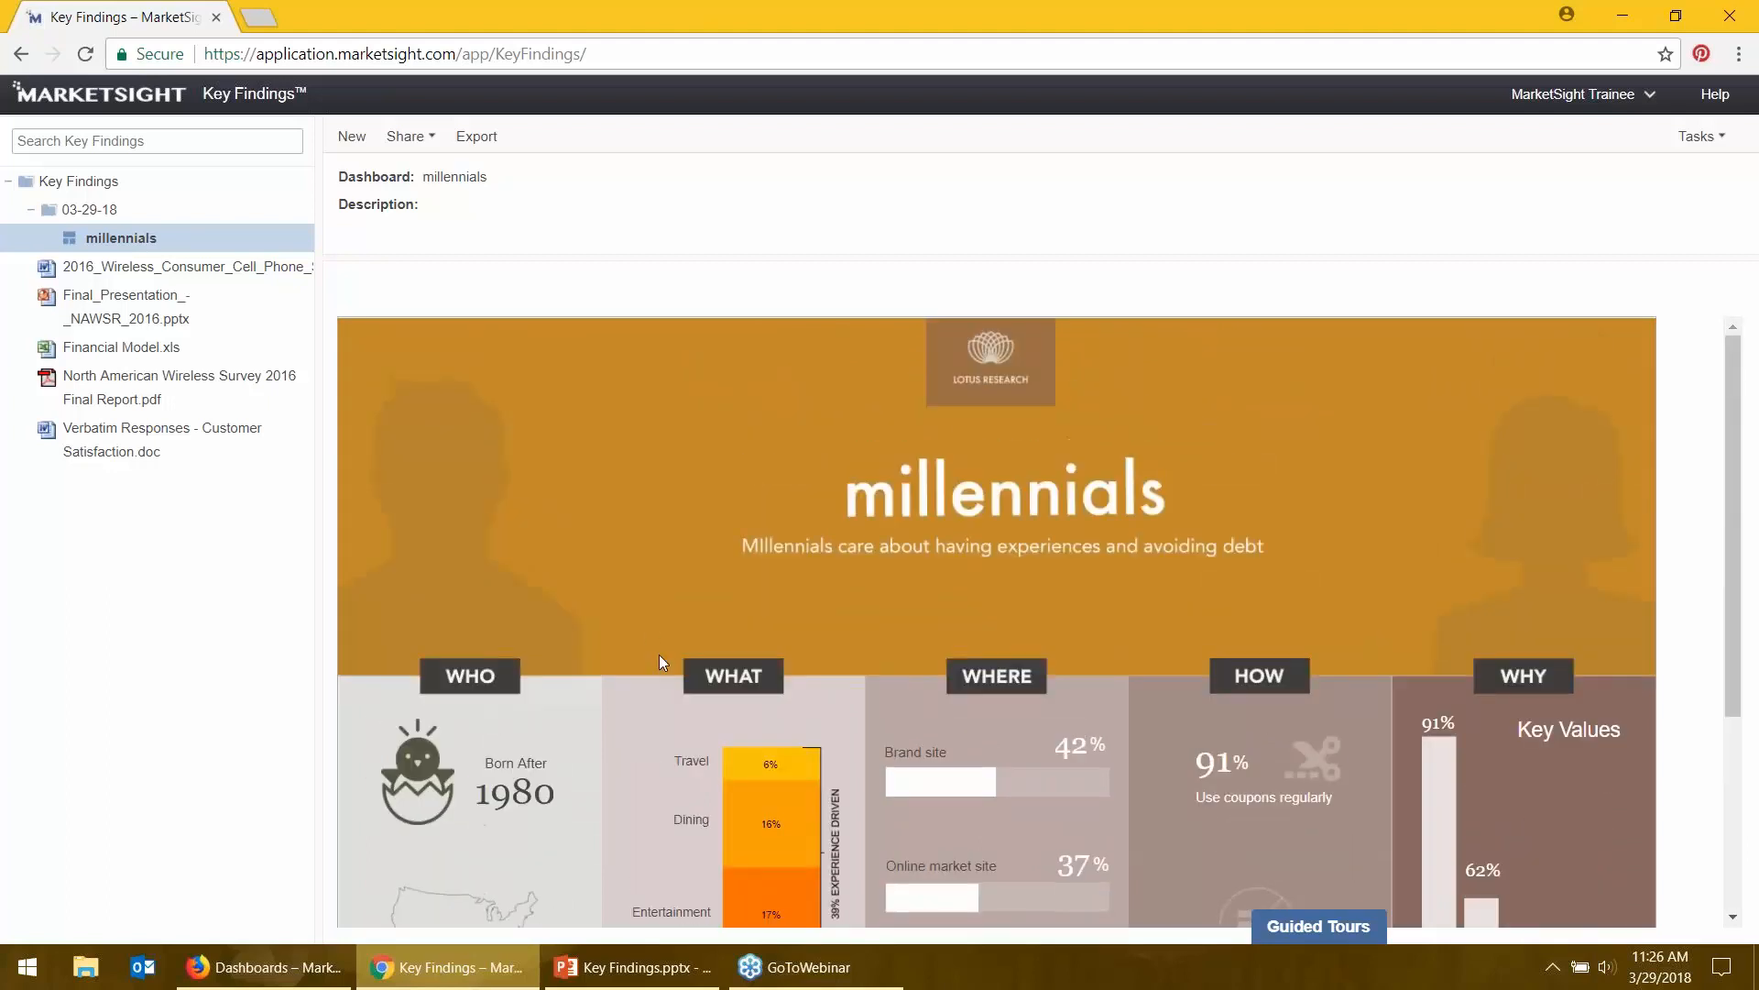
# - Examine the sharing and export options available to the trainee for the millennials dashboard, and close the export settings without exporting
pyautogui.click(406, 136)
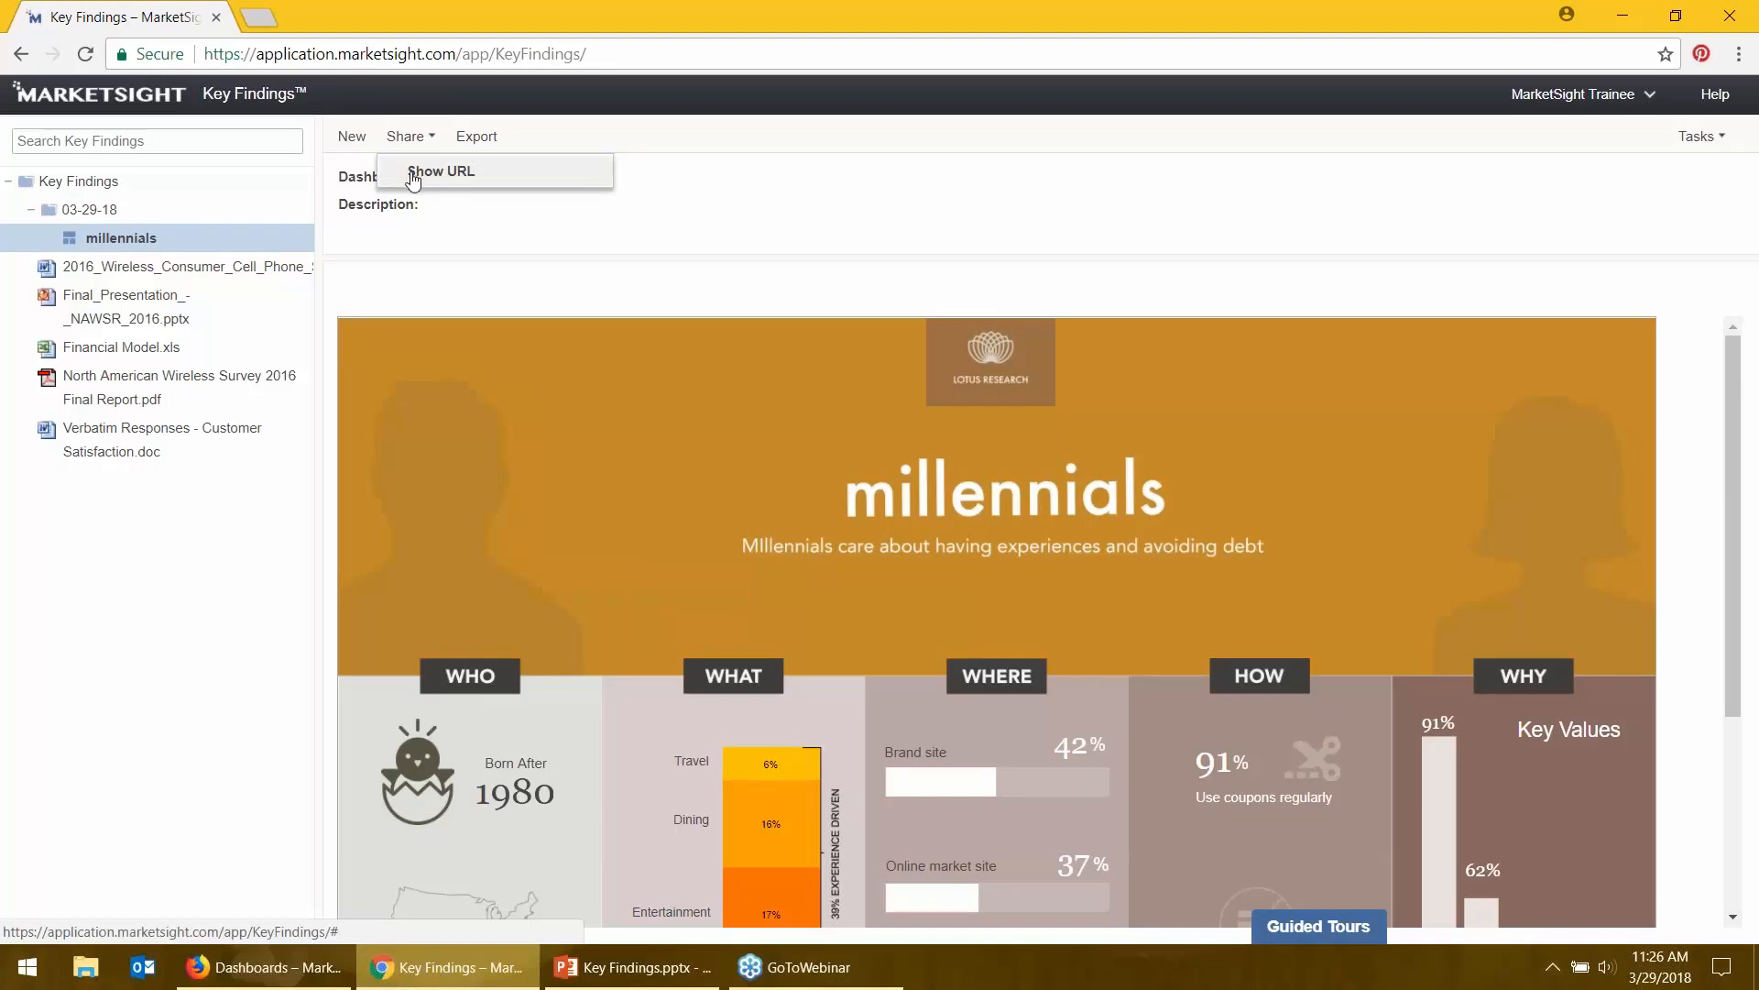
pyautogui.click(476, 135)
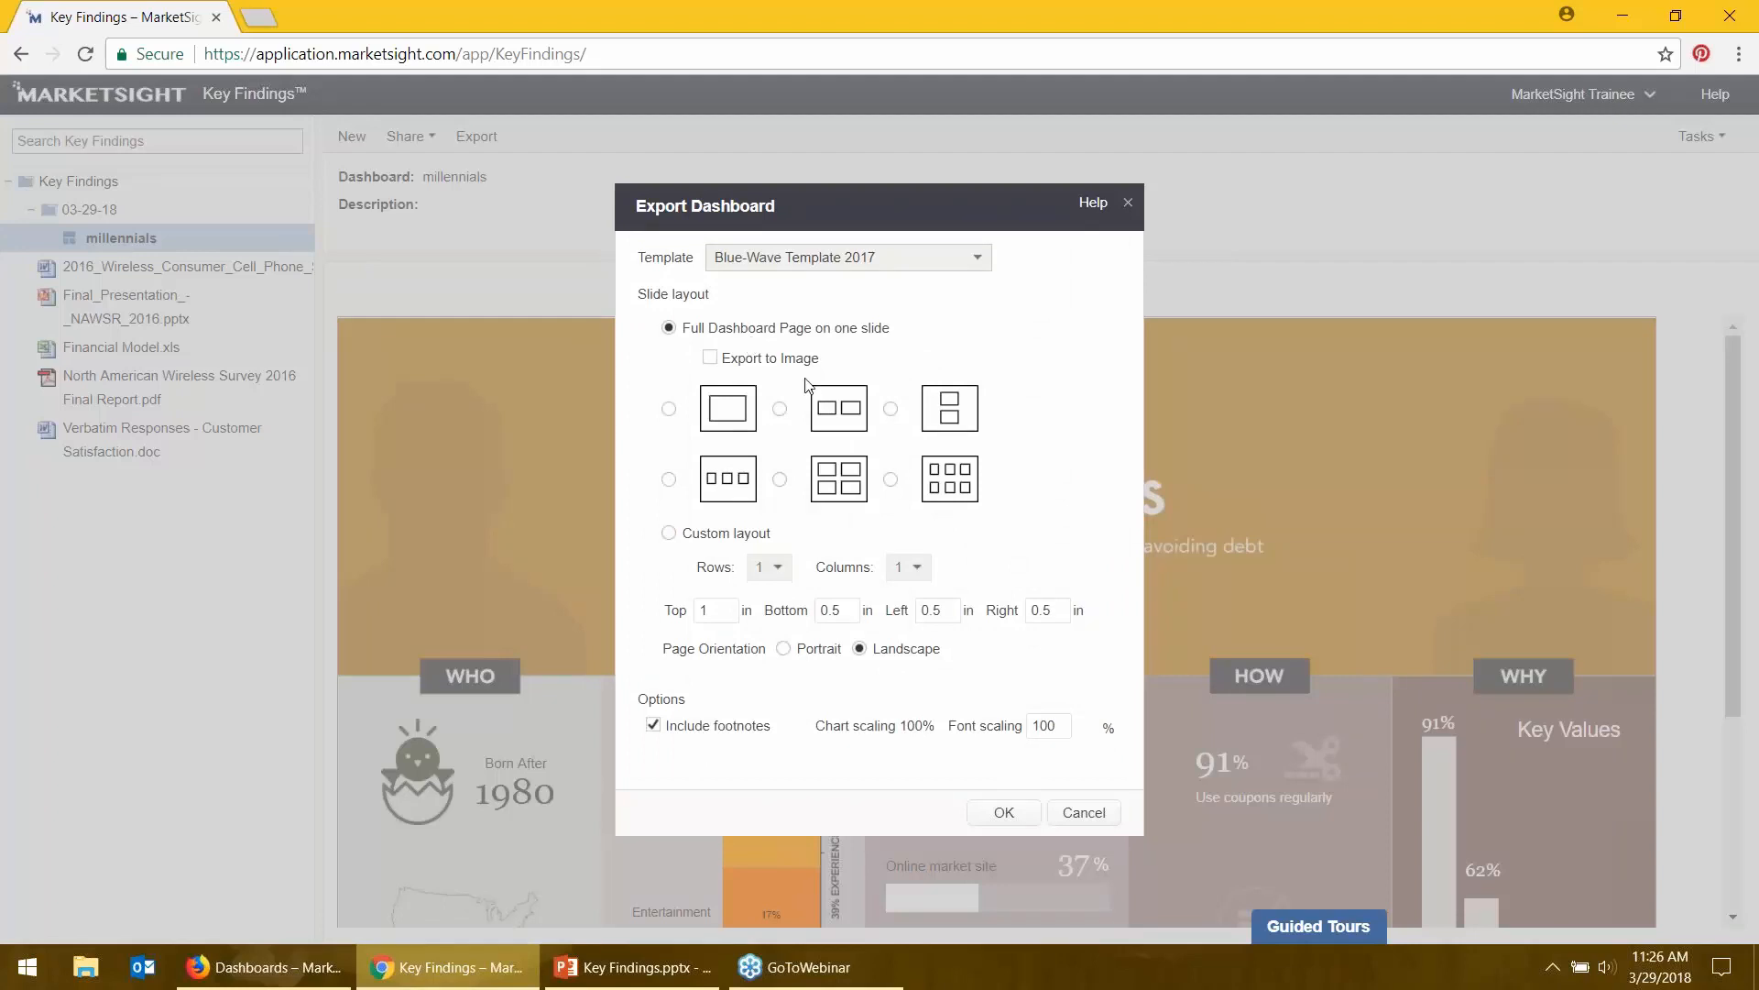
pyautogui.click(1103, 813)
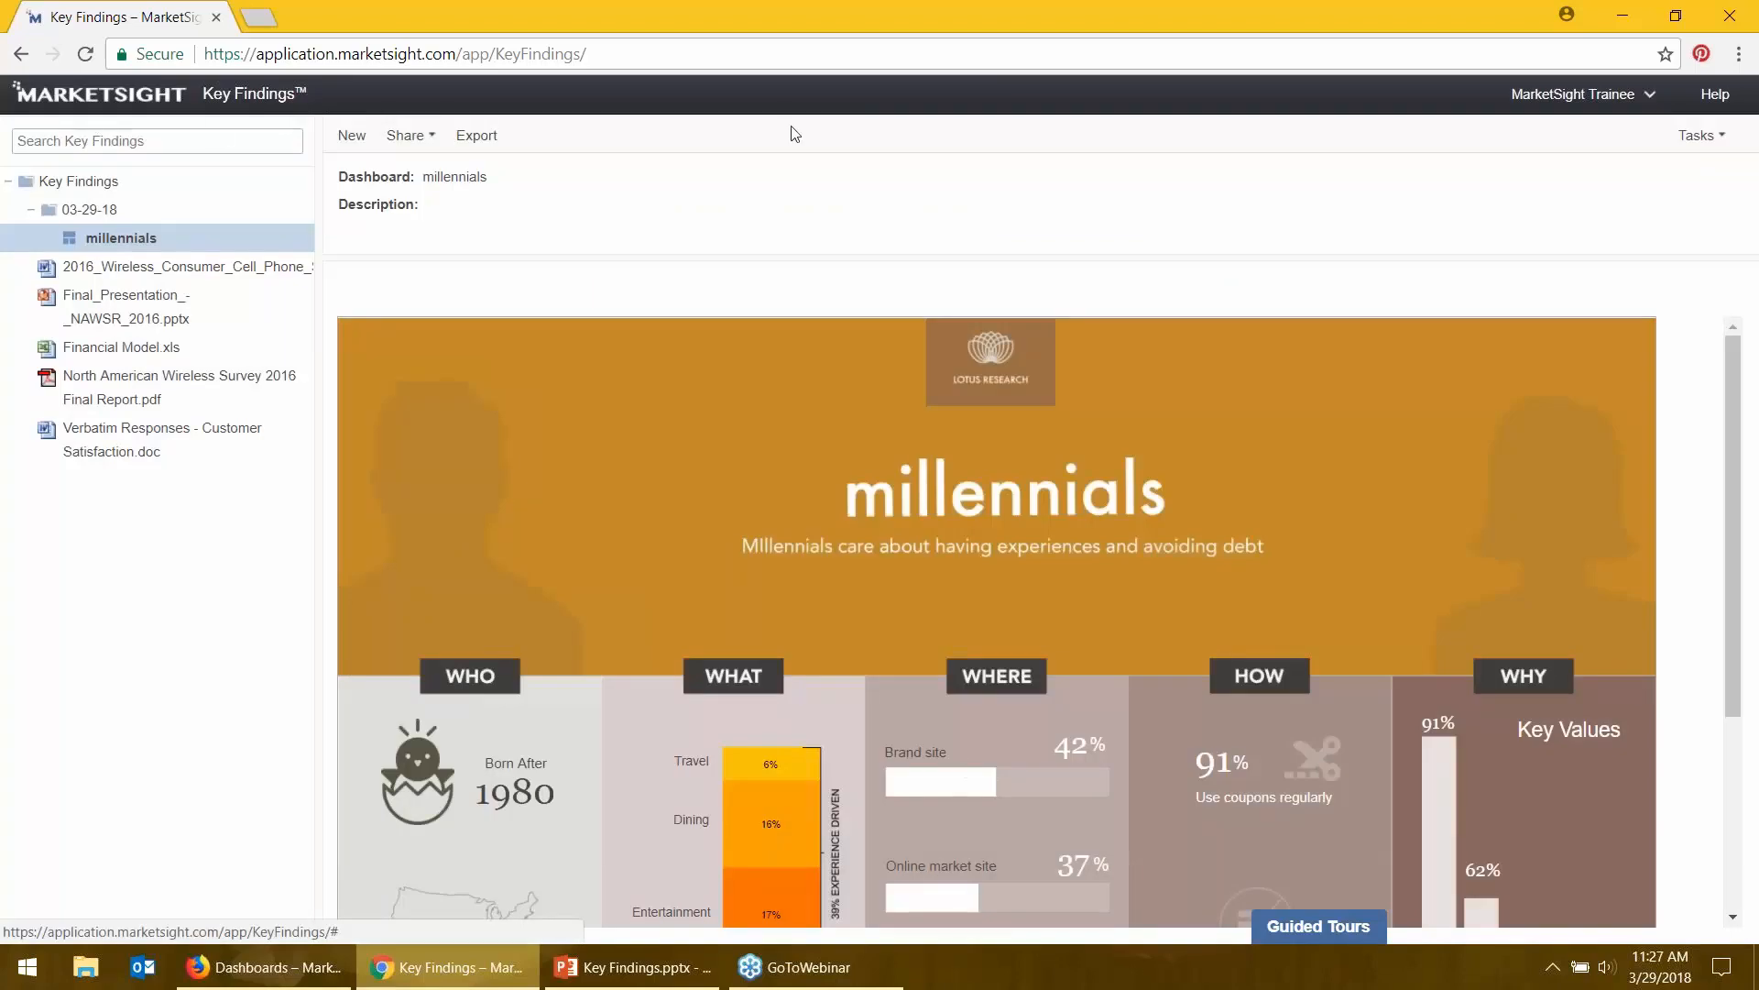
# - Arrange the trainee's Chrome window beside the Firefox window and open Key Findings in the administrator account
pyautogui.moveTo(443, 20); pyautogui.dragTo(1756, 348)
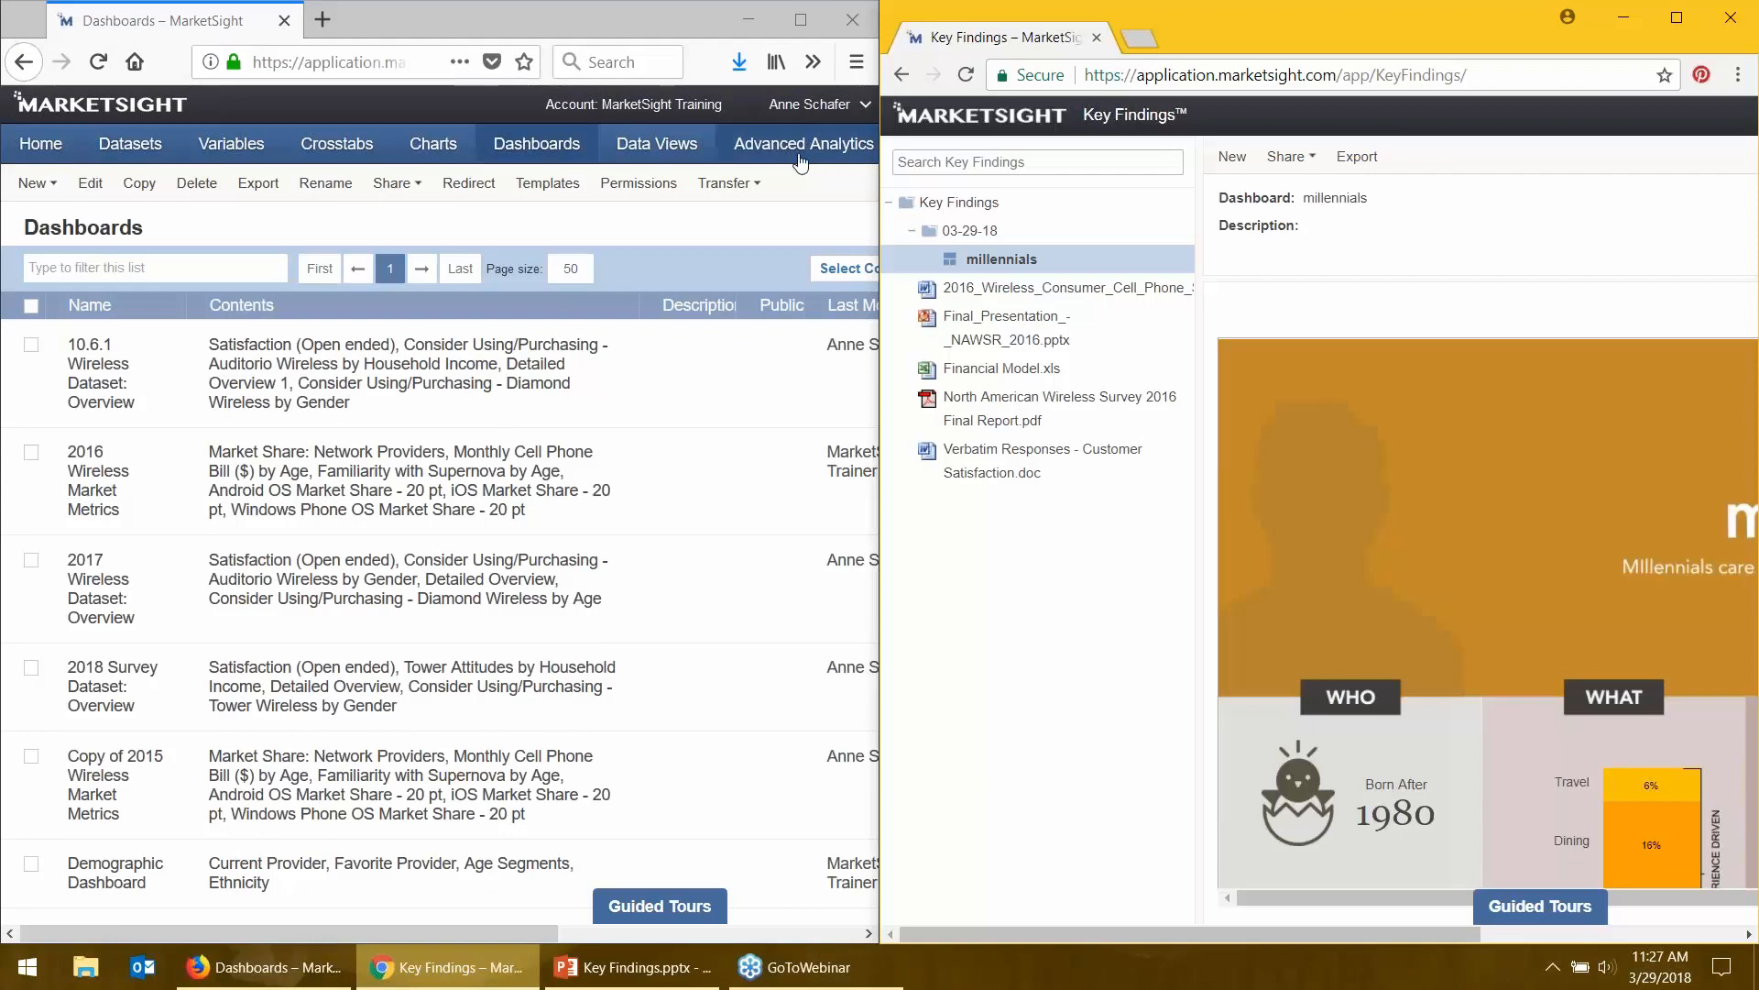
pyautogui.click(761, 238)
pyautogui.hscroll(6, 711, 813)
pyautogui.click(570, 147)
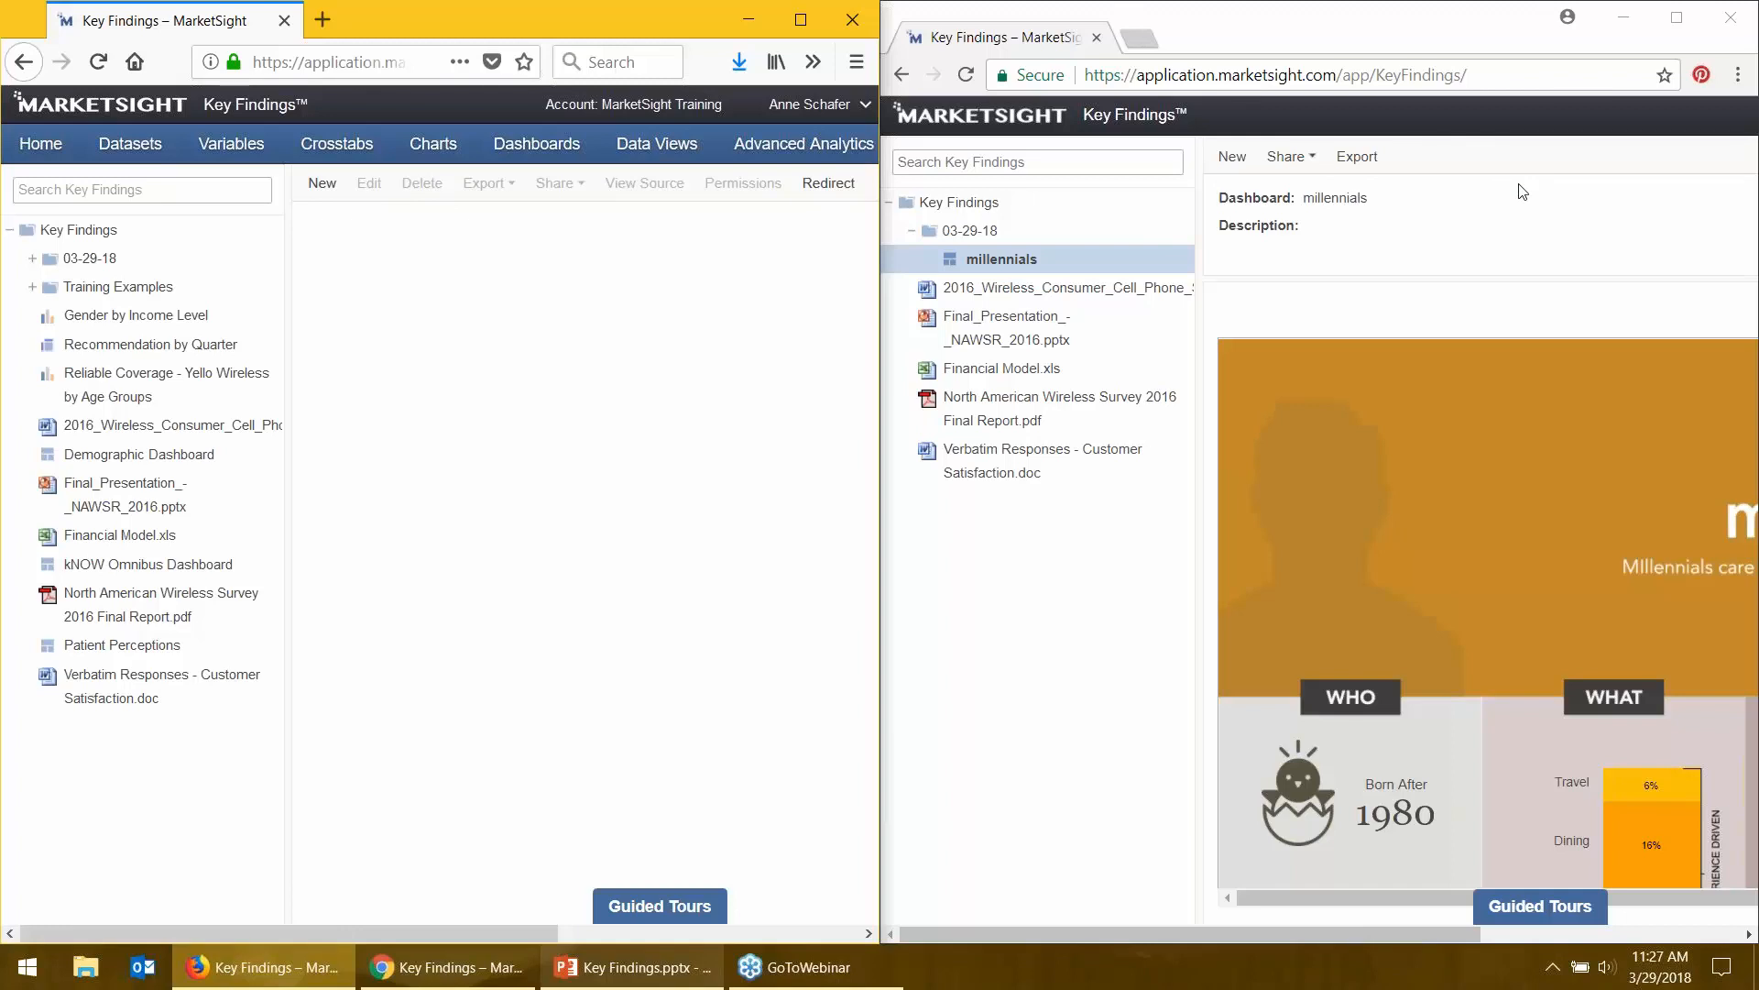
# - Check what New offers in the trainee's Key Findings, and look through the administrator's account options
pyautogui.click(1231, 160)
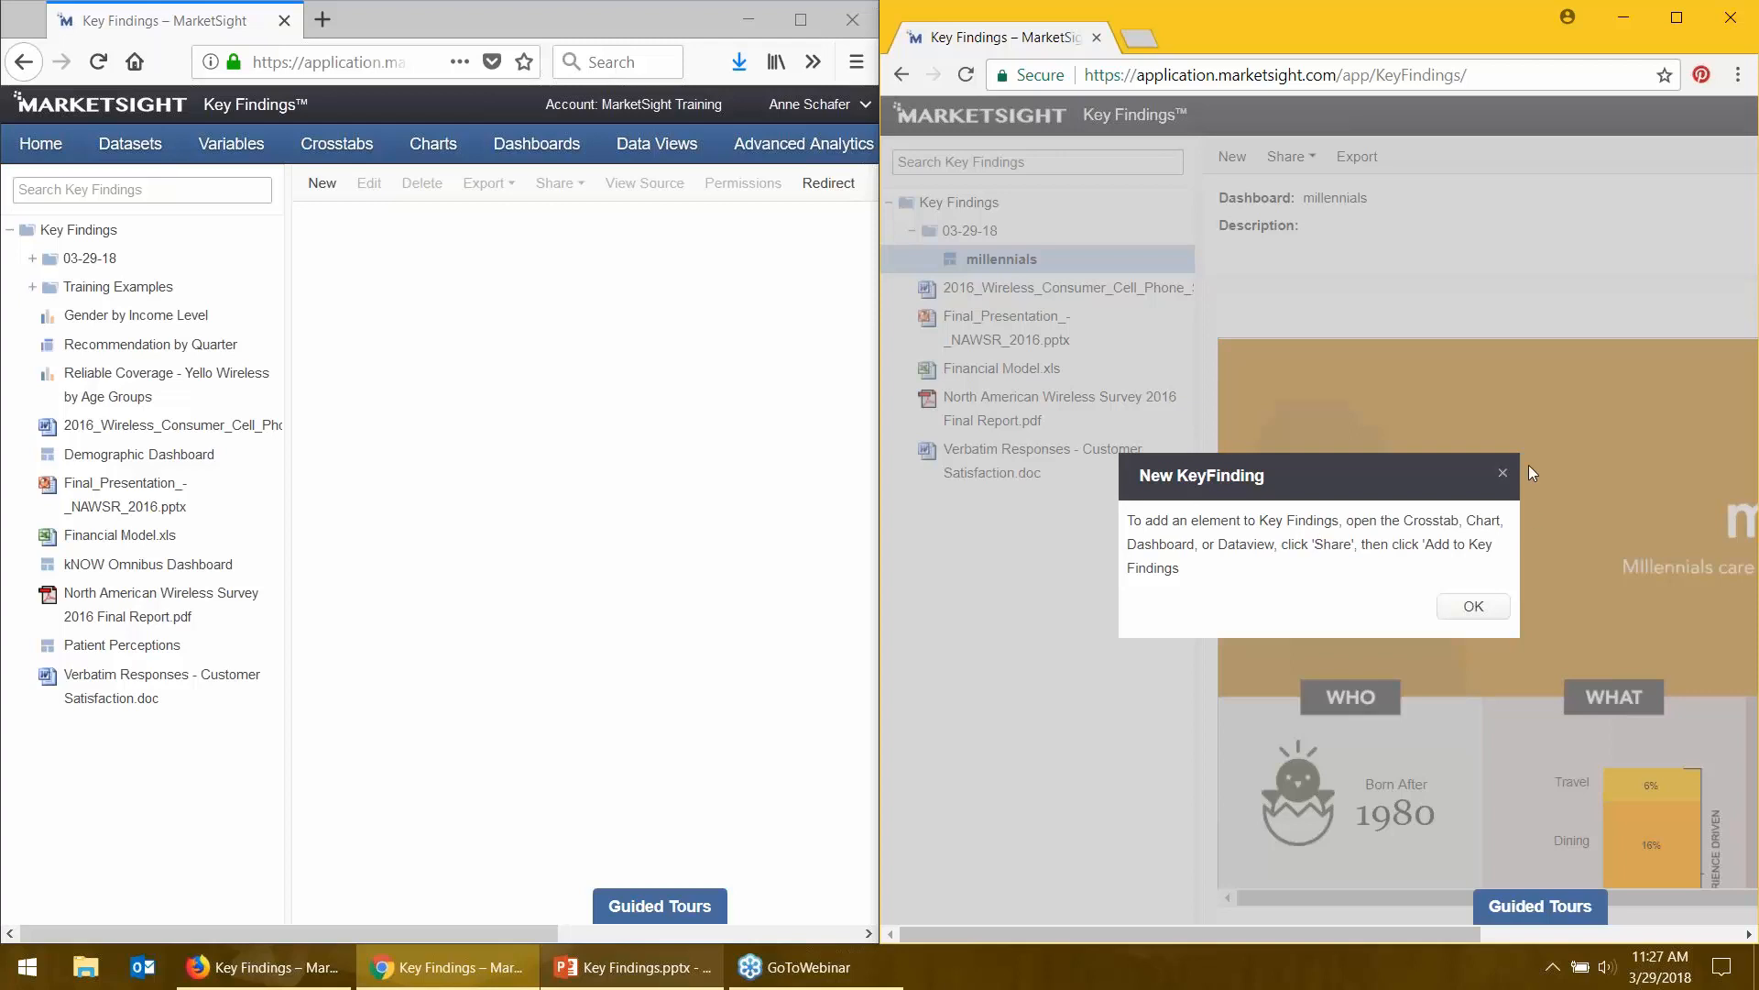
pyautogui.click(1503, 473)
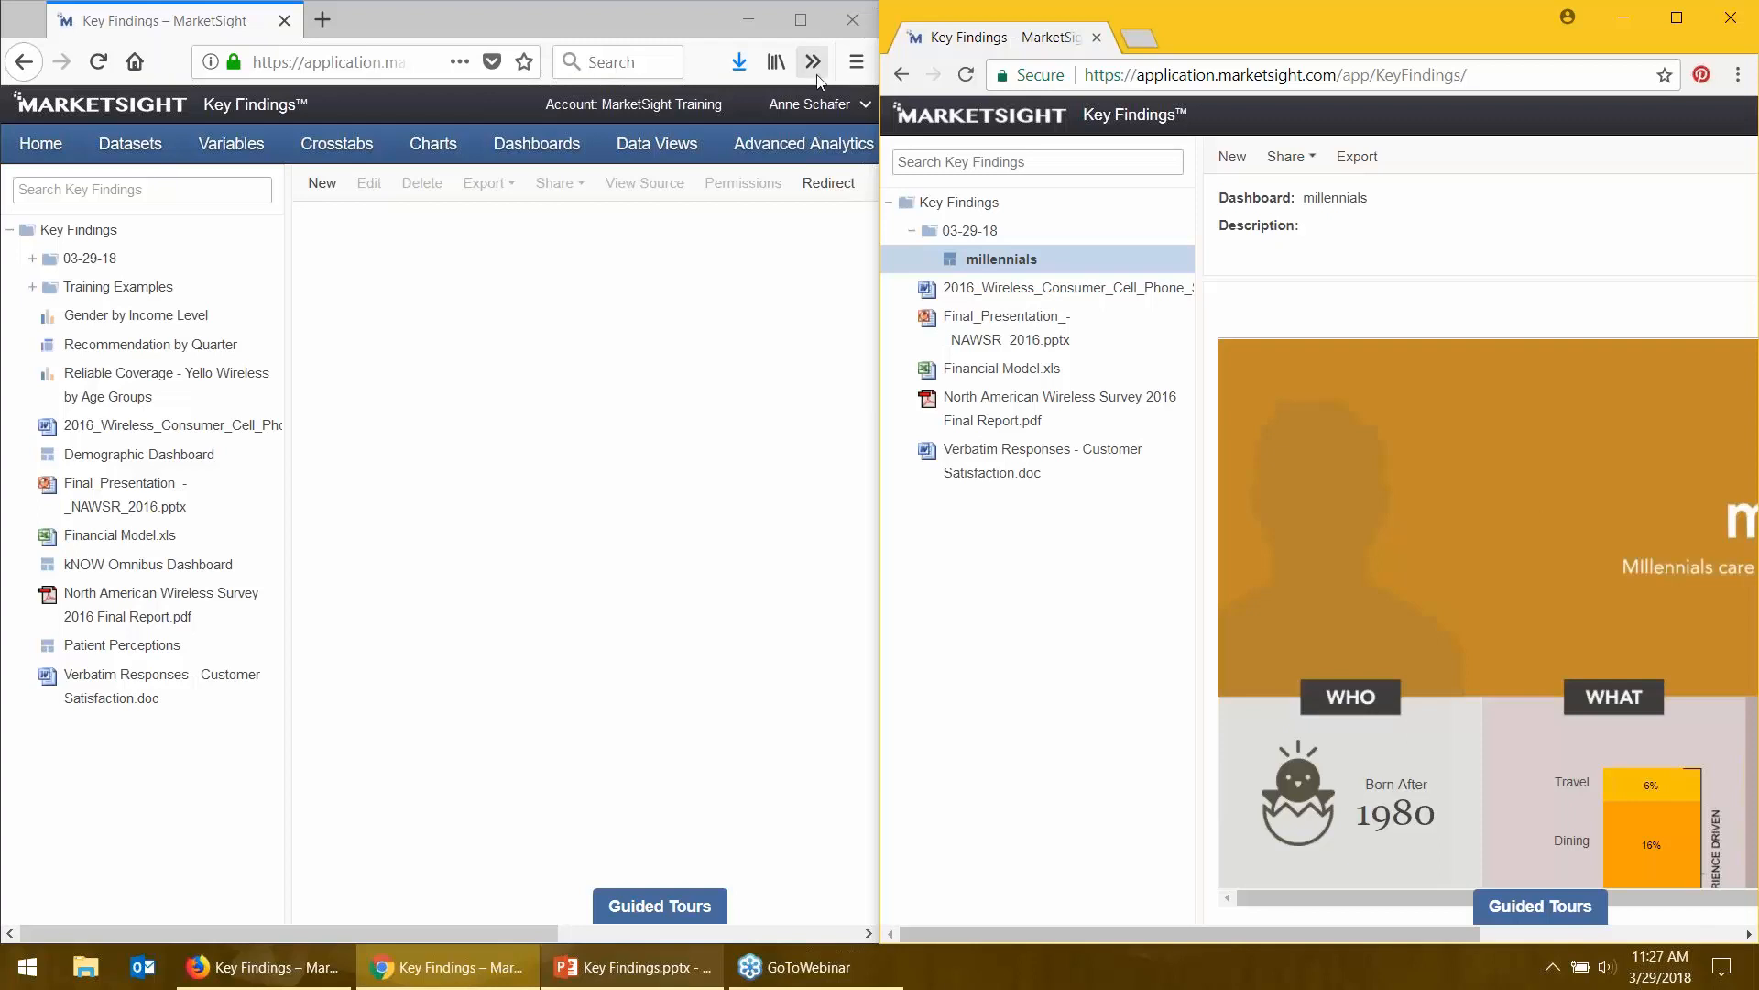
pyautogui.click(810, 106)
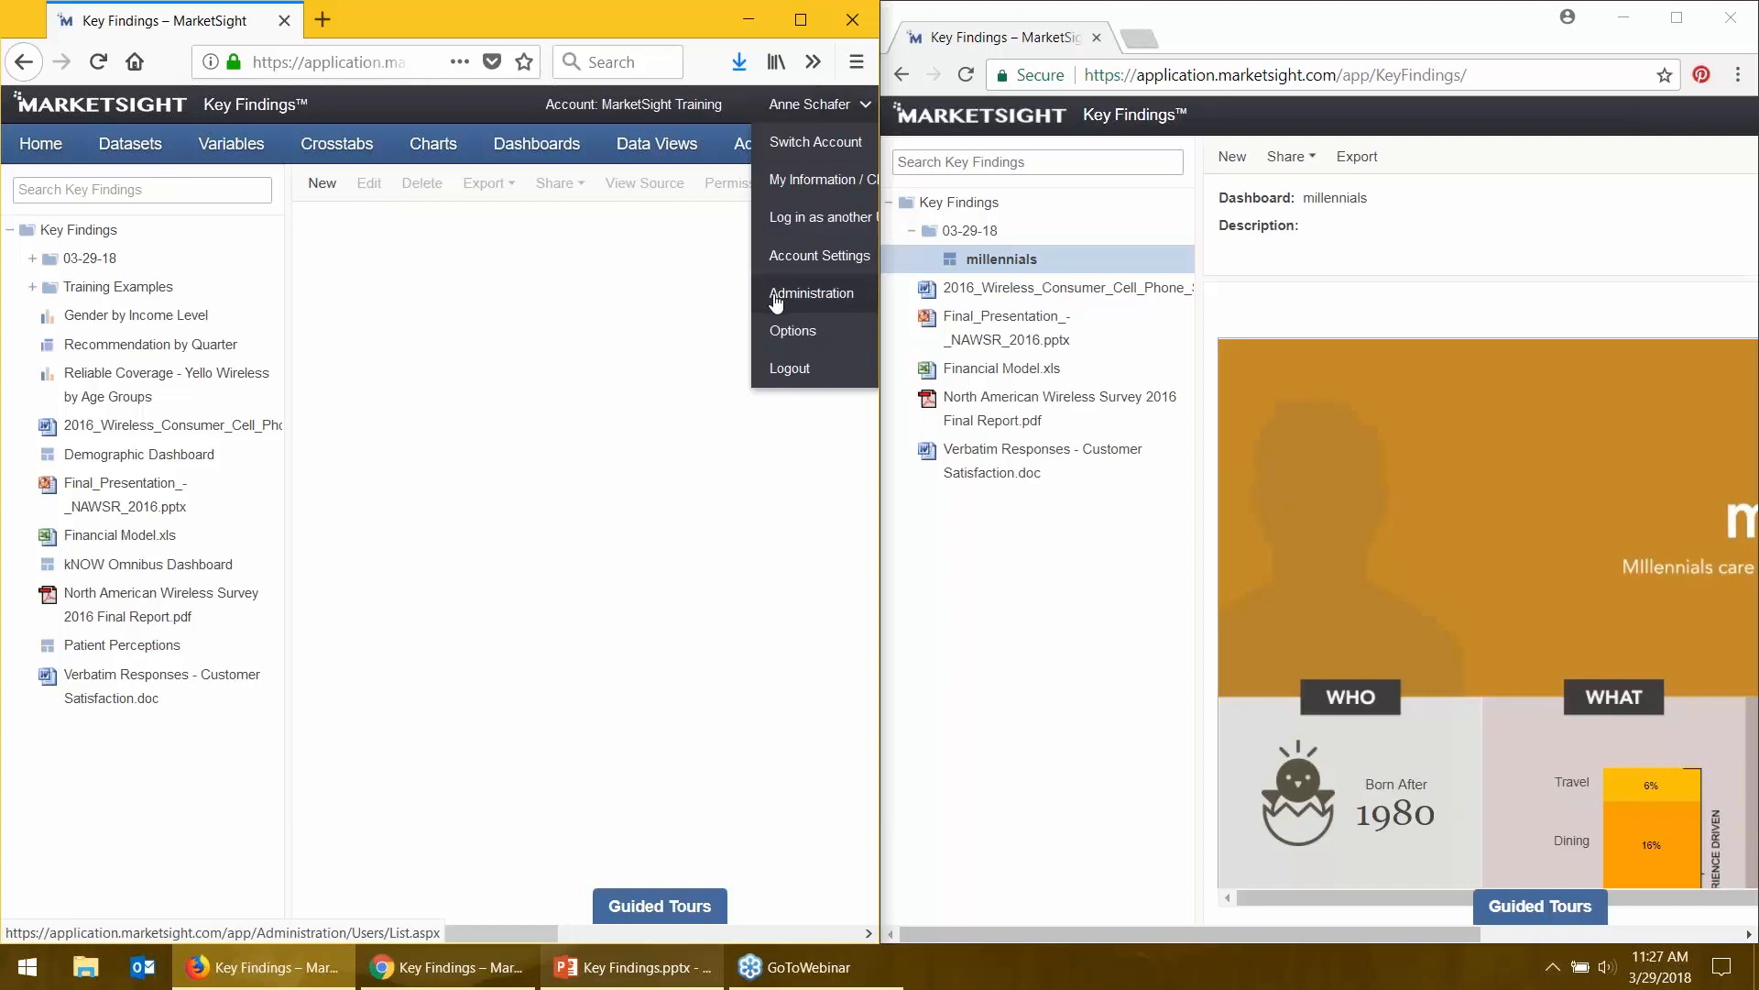
pyautogui.click(622, 318)
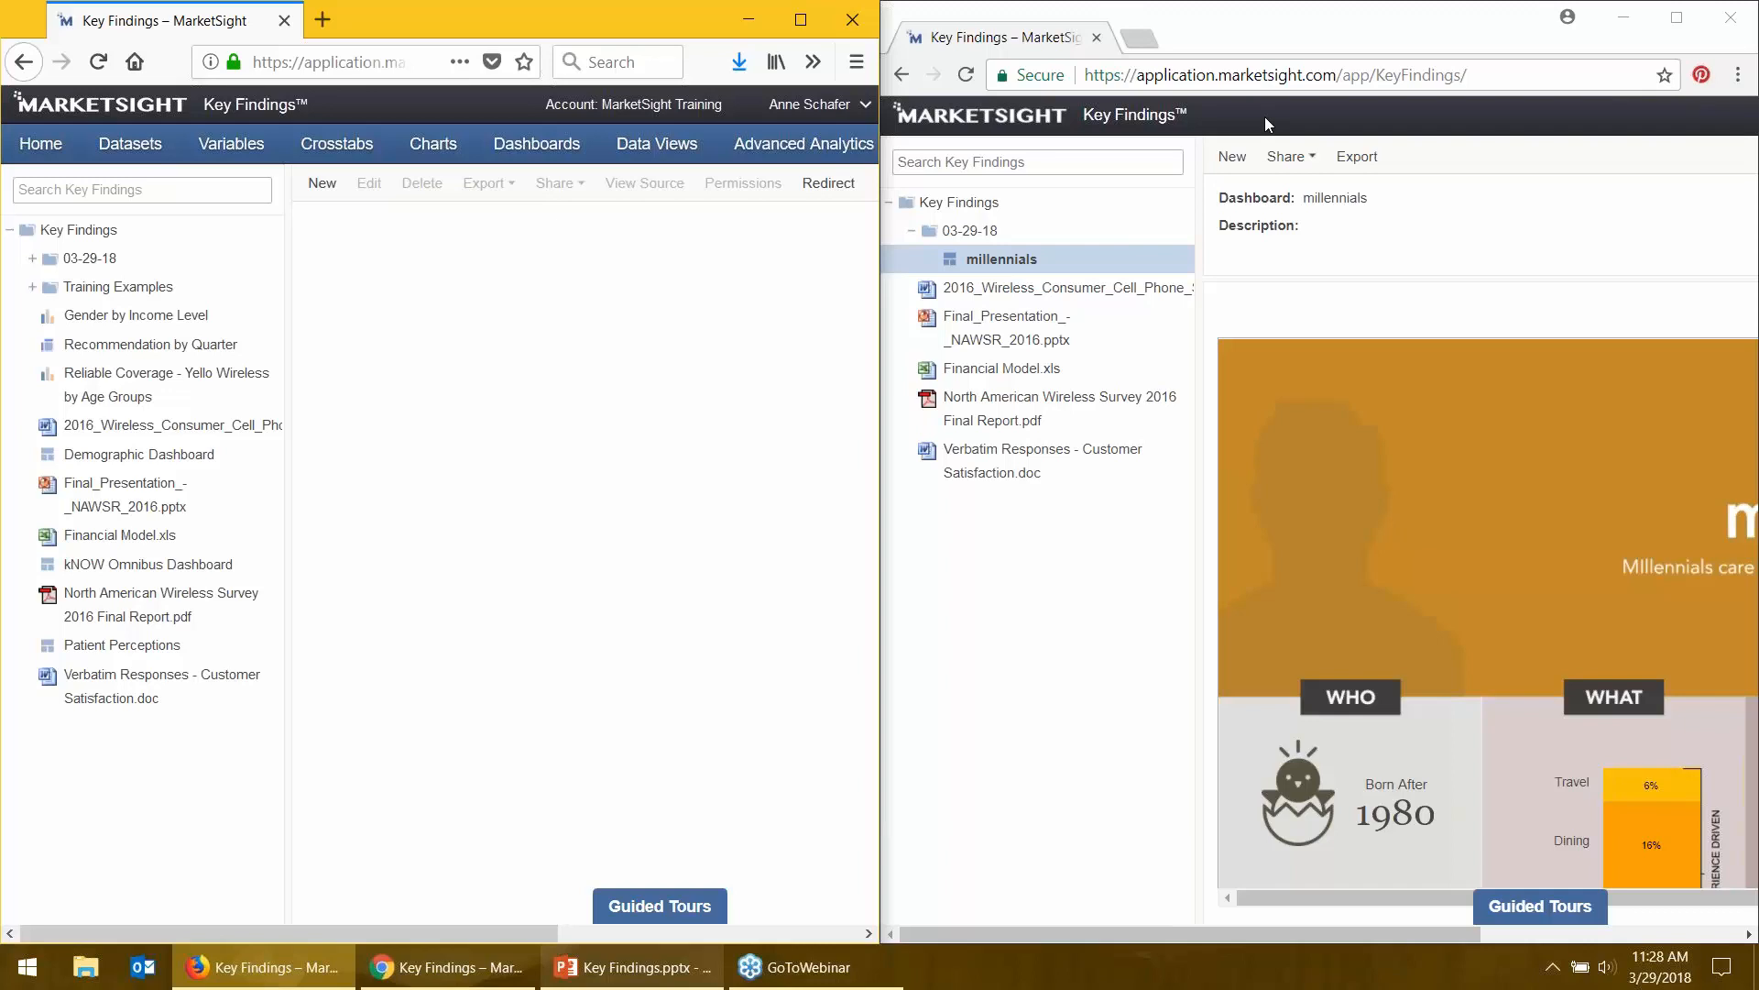
# - Highlight the "application" part of the trainee's Key Findings web address
pyautogui.click(1216, 77)
pyautogui.moveTo(1216, 77); pyautogui.dragTo(1137, 79)
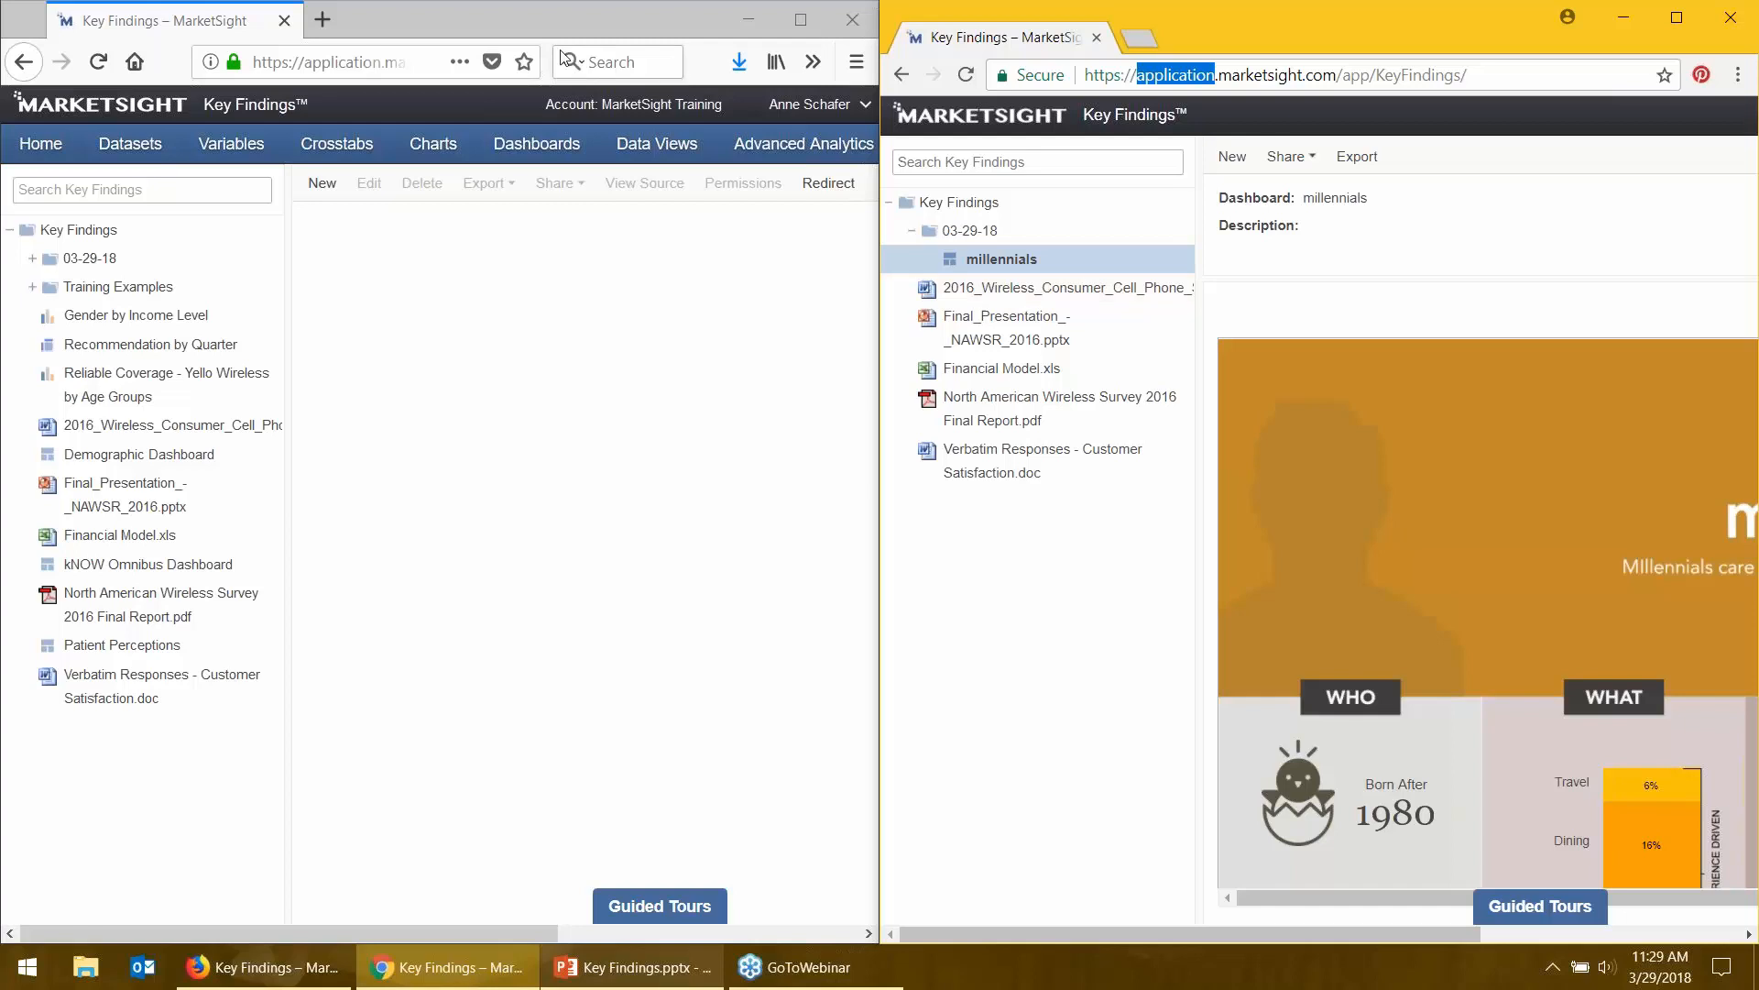
# - Maximize the administrator's window and open the permission settings of the 2018 Survey Dataset in the Training folder
pyautogui.click(800, 19)
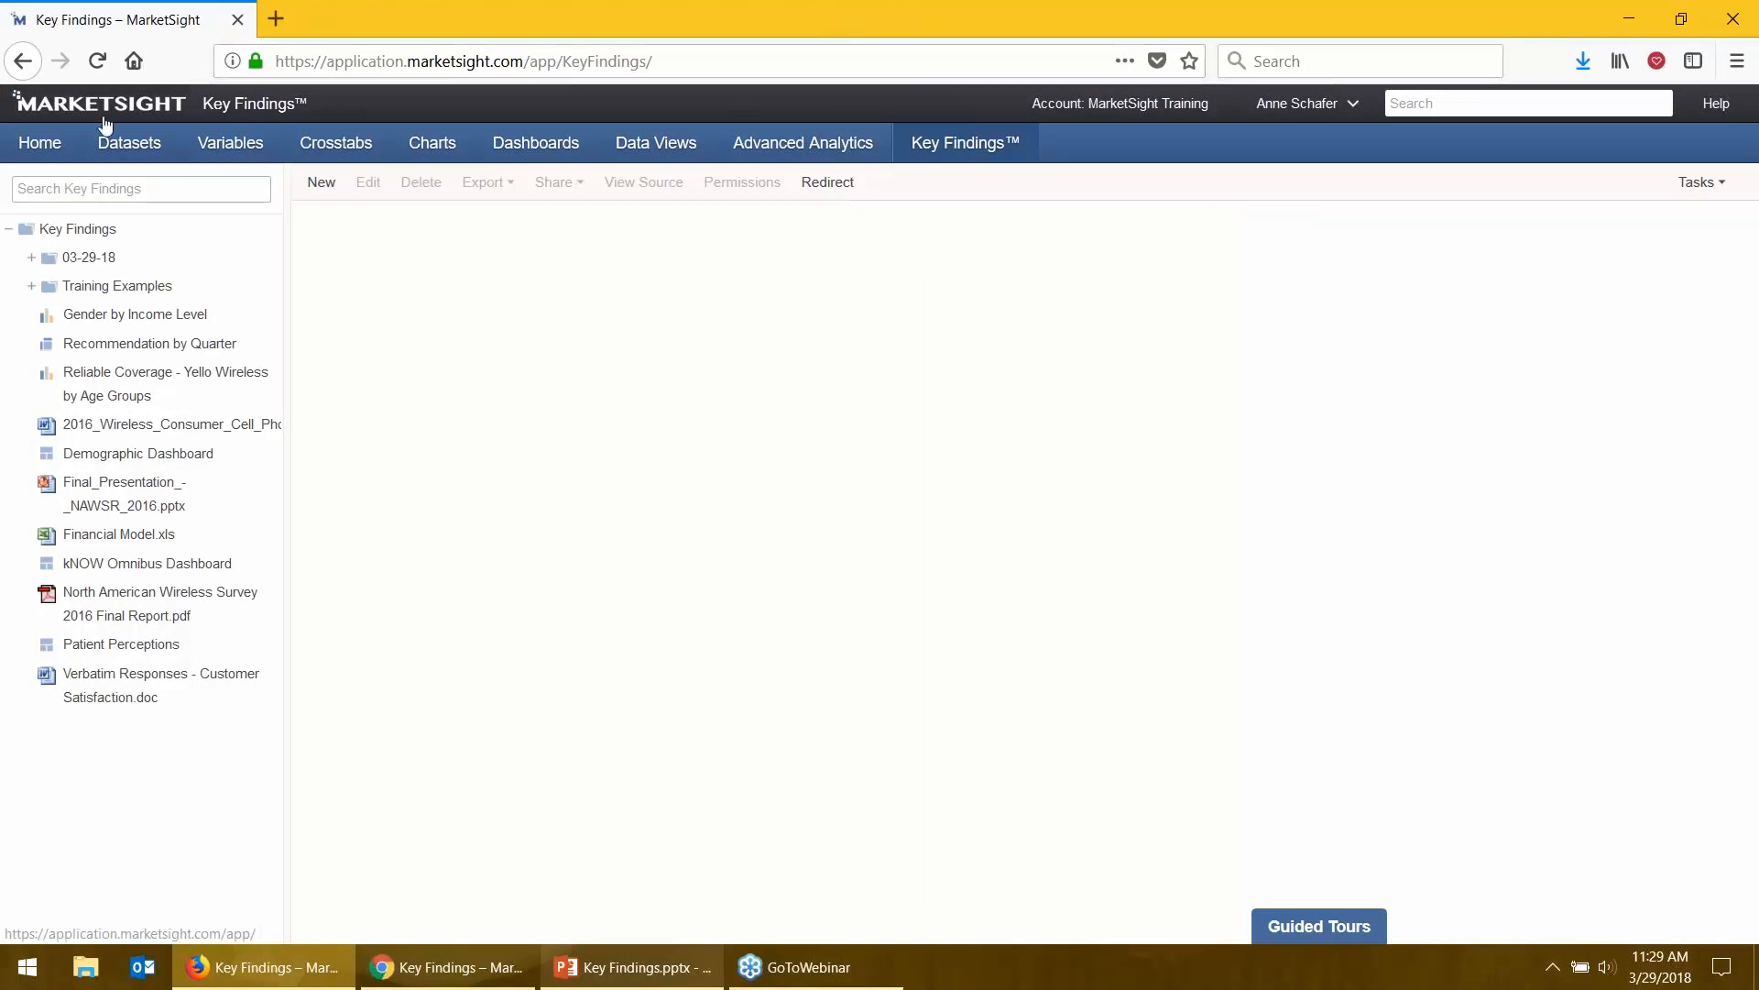
pyautogui.click(108, 150)
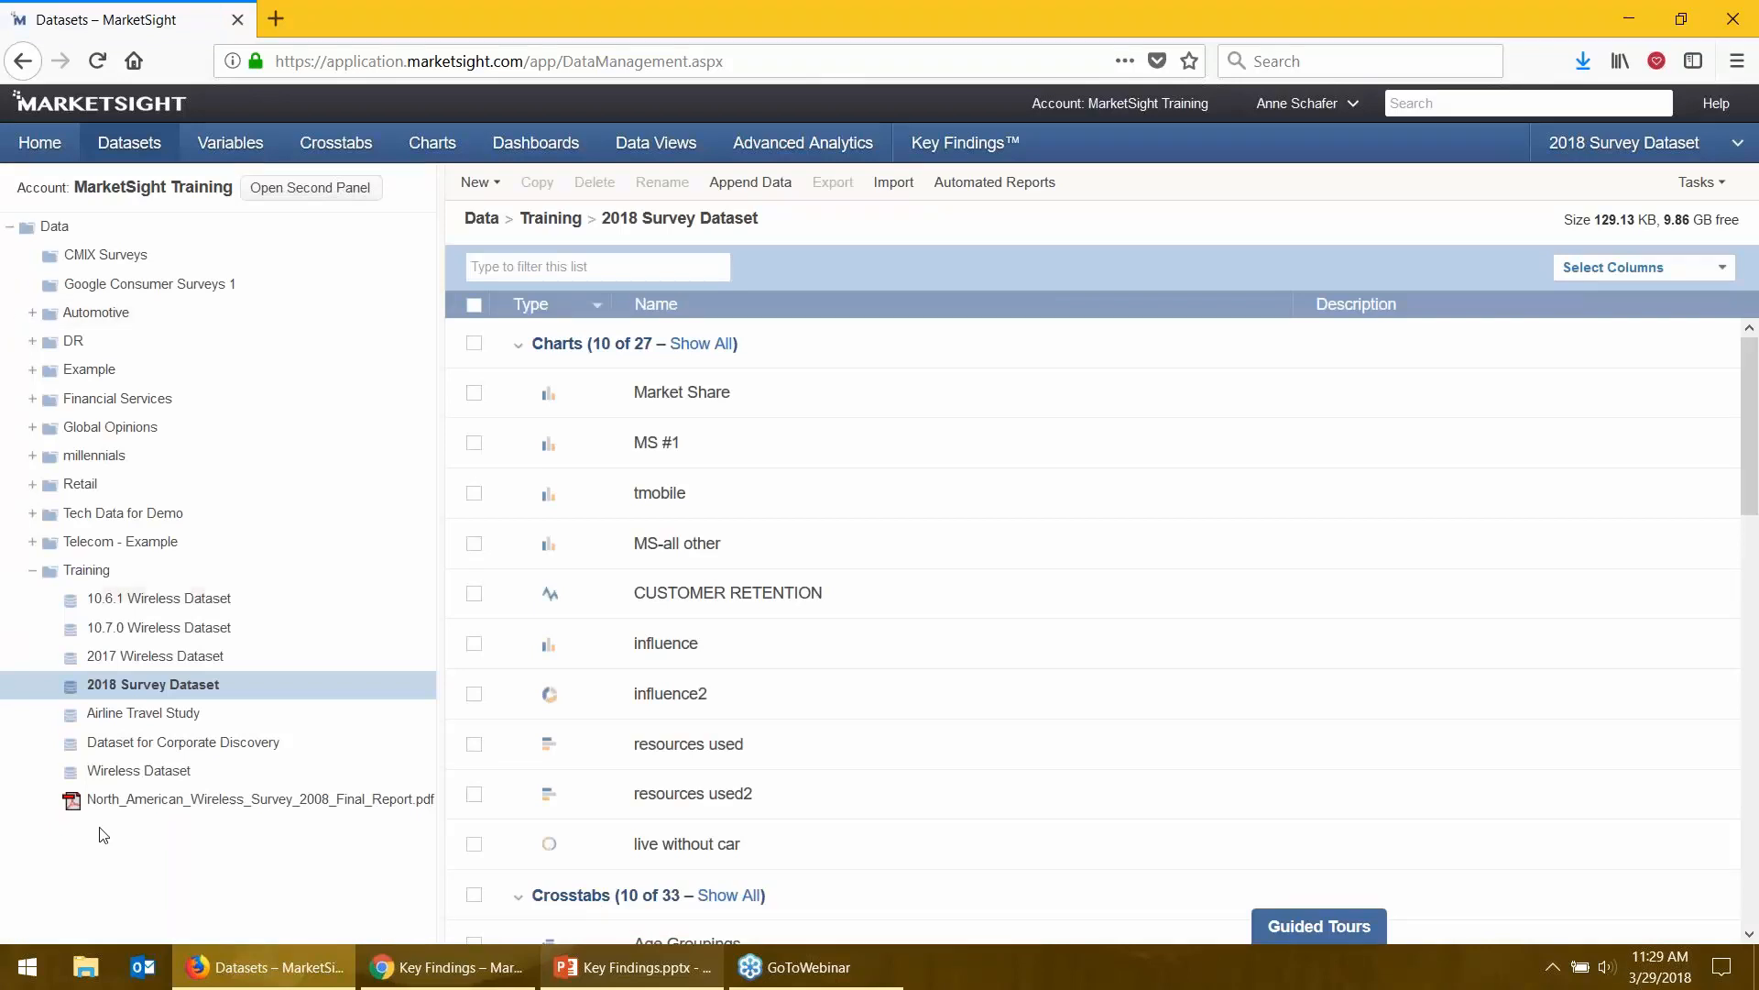
pyautogui.rightClick(171, 694)
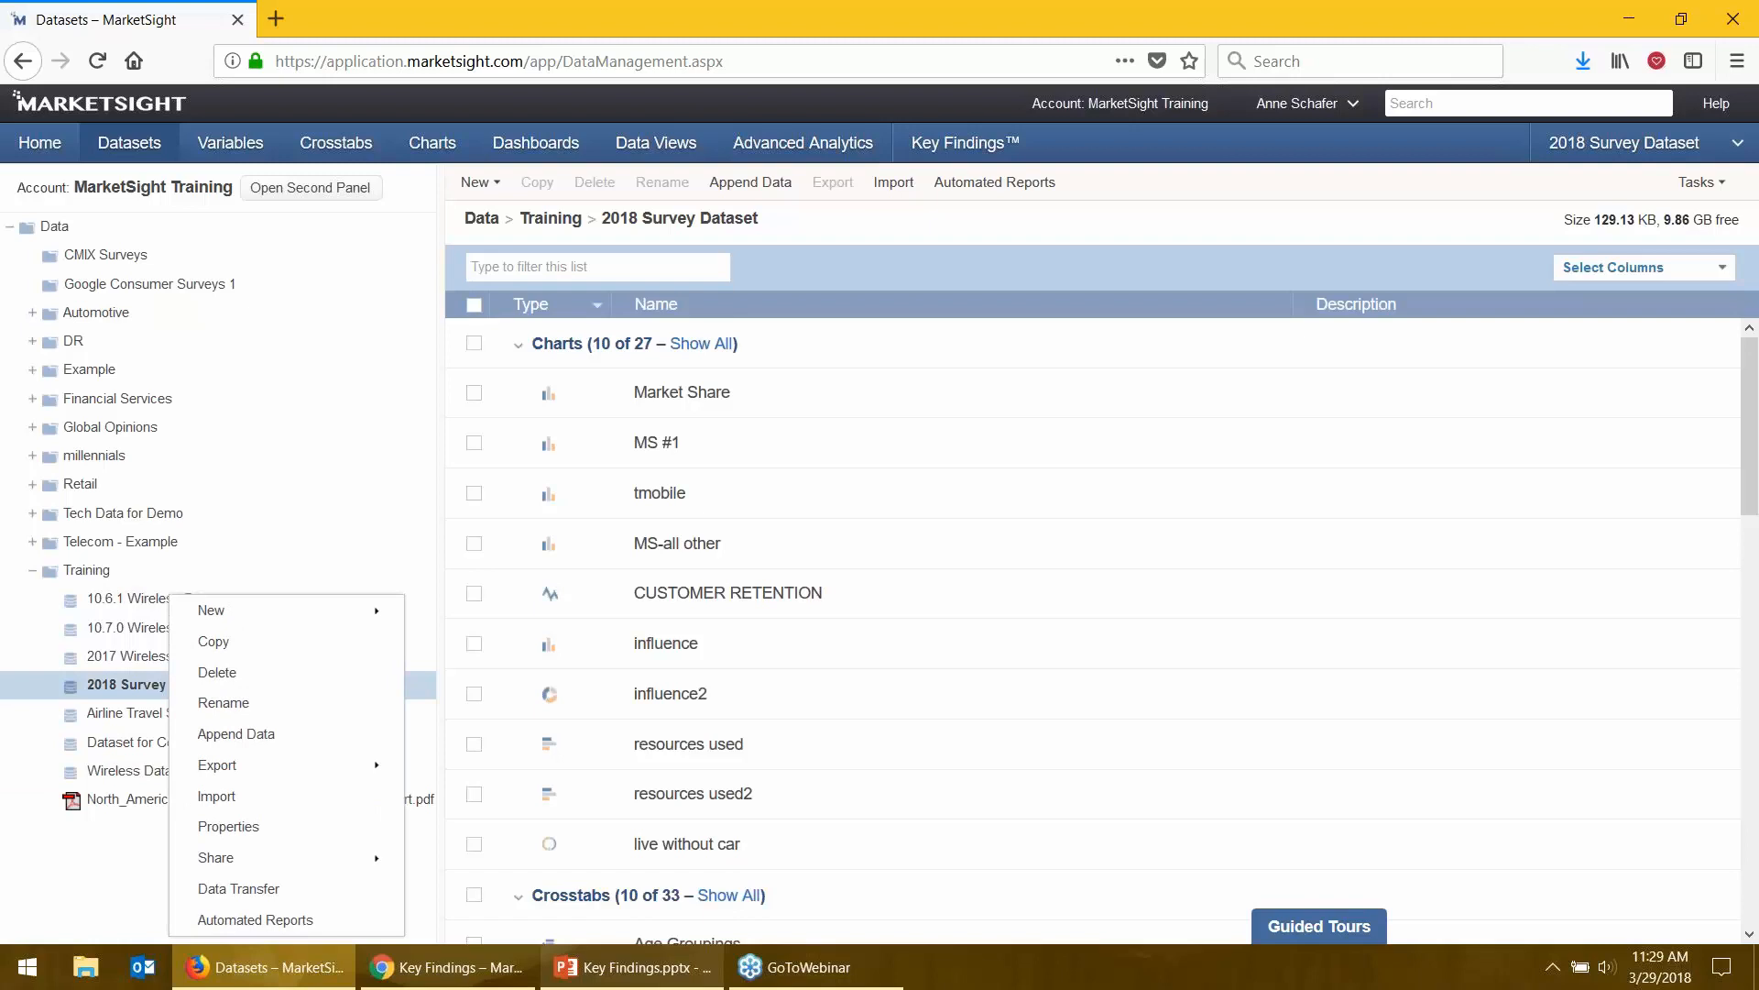
pyautogui.click(241, 833)
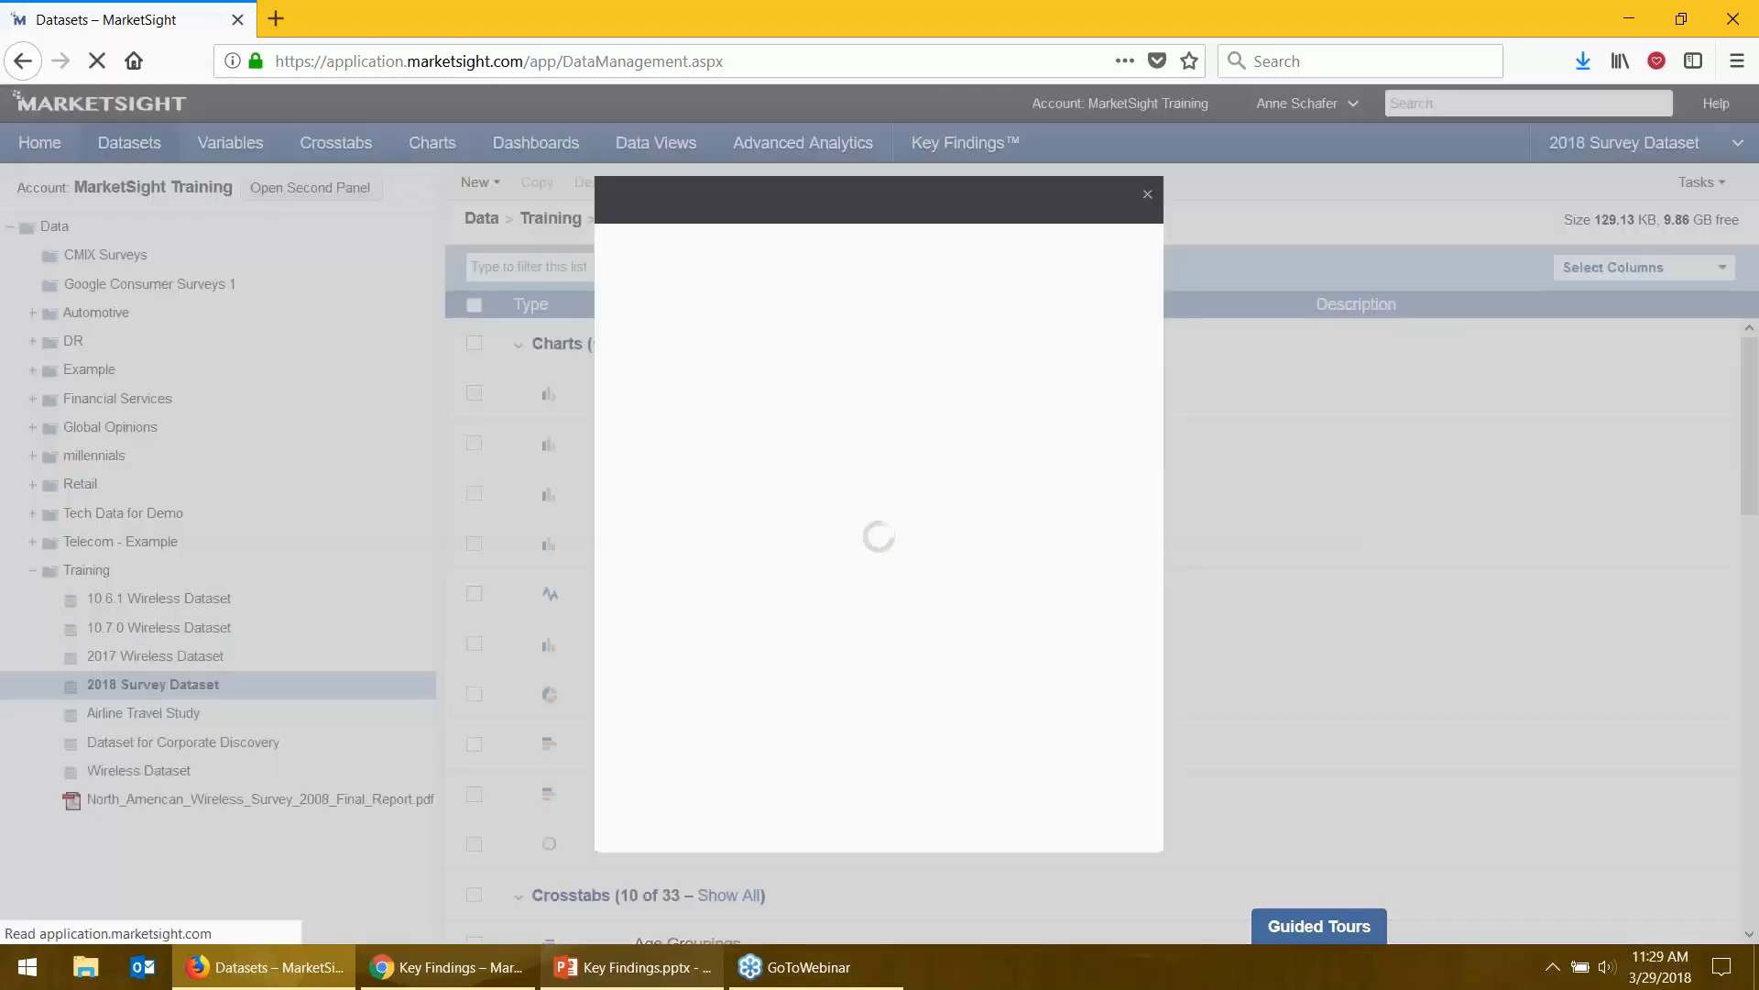
pyautogui.click(911, 254)
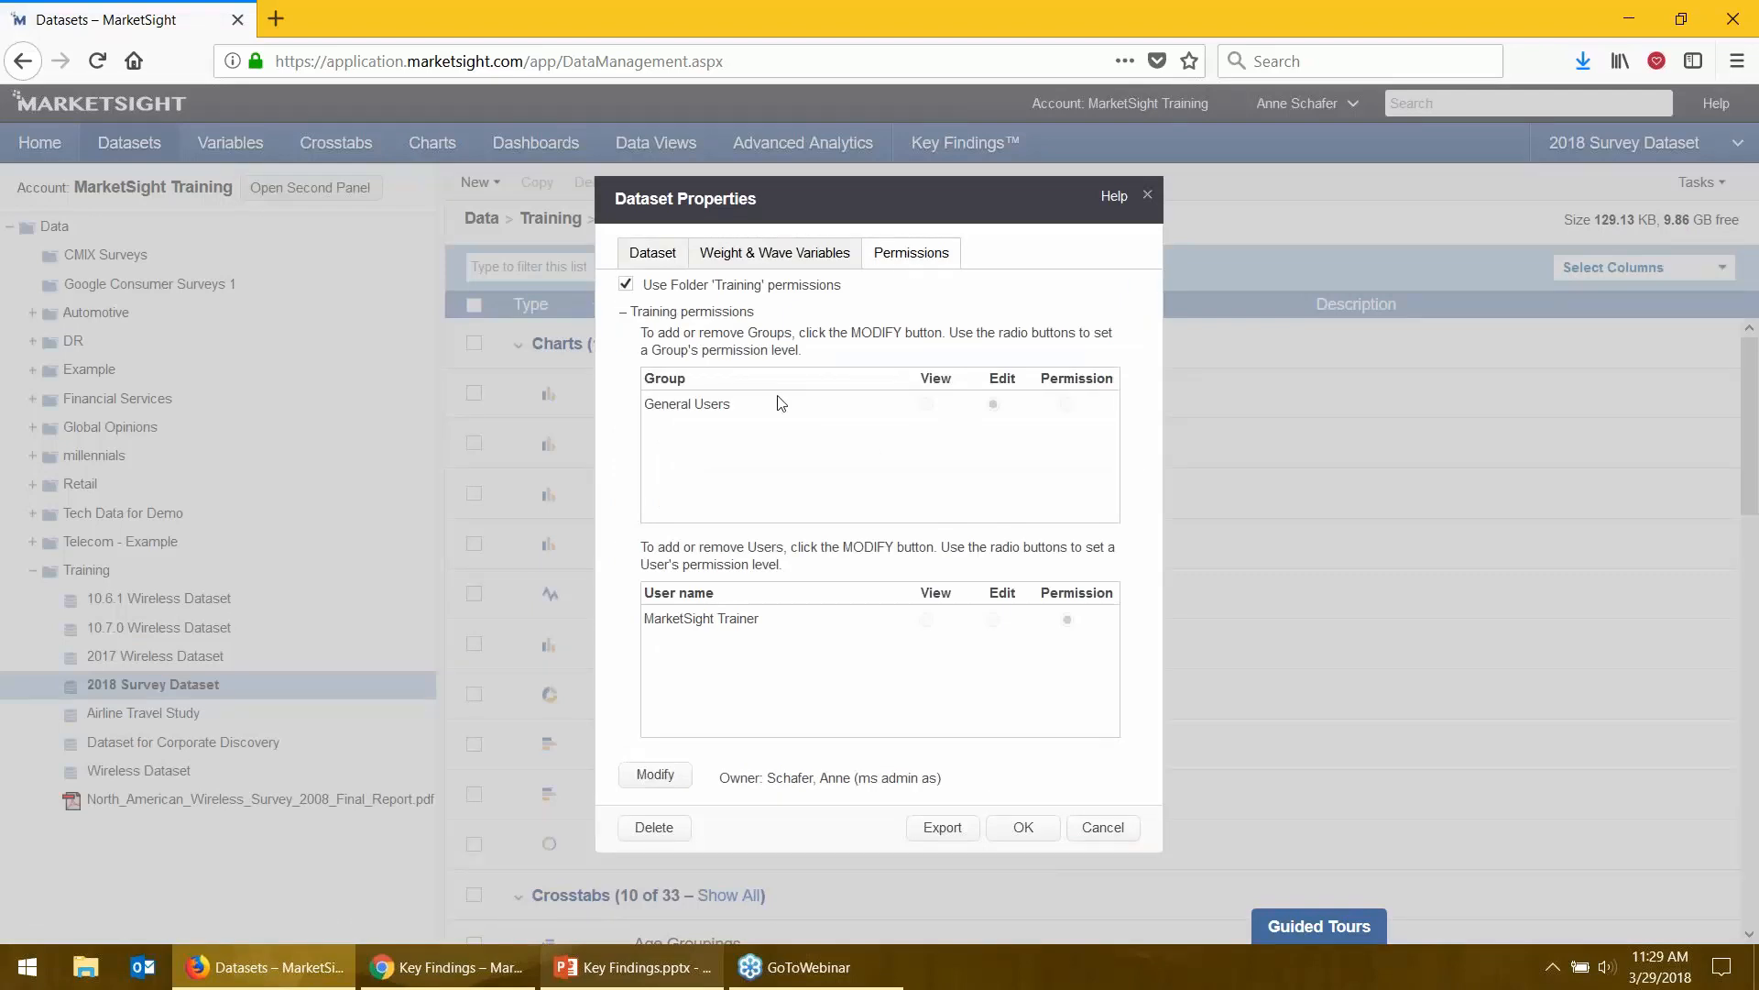
# - Turn off the inherited Training folder permissions, check which groups can be added to the 2018 Survey Dataset, and cancel
pyautogui.click(626, 284)
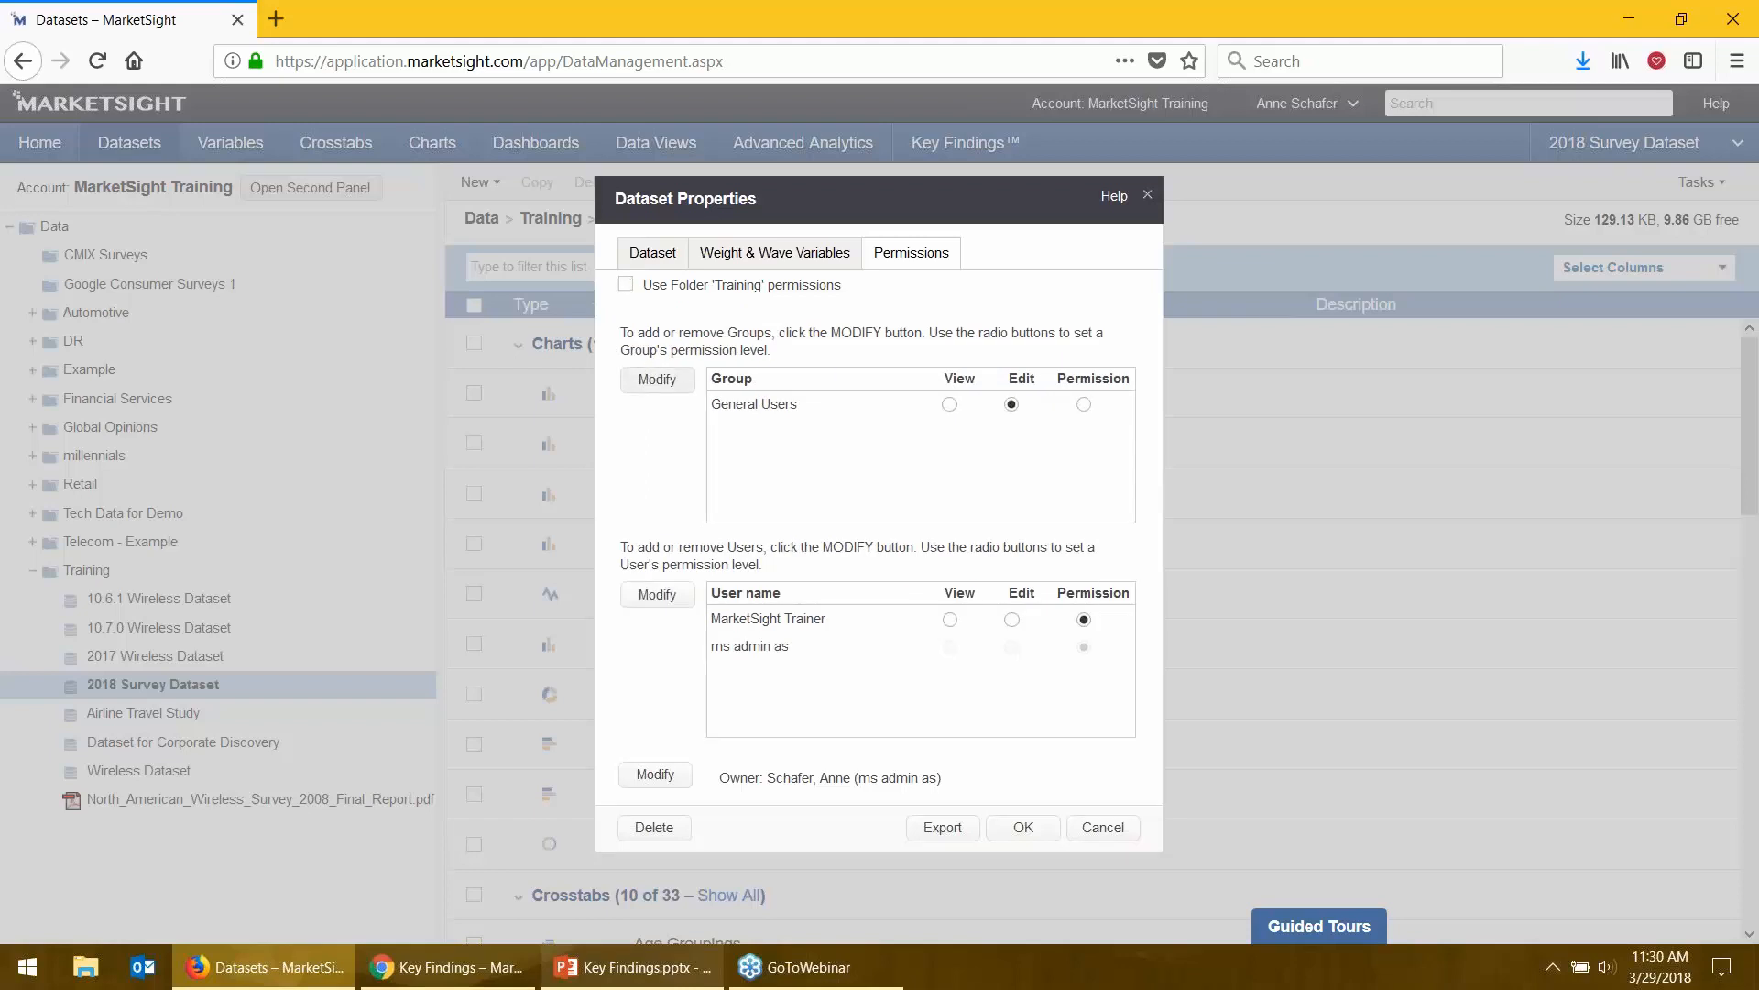
pyautogui.click(658, 378)
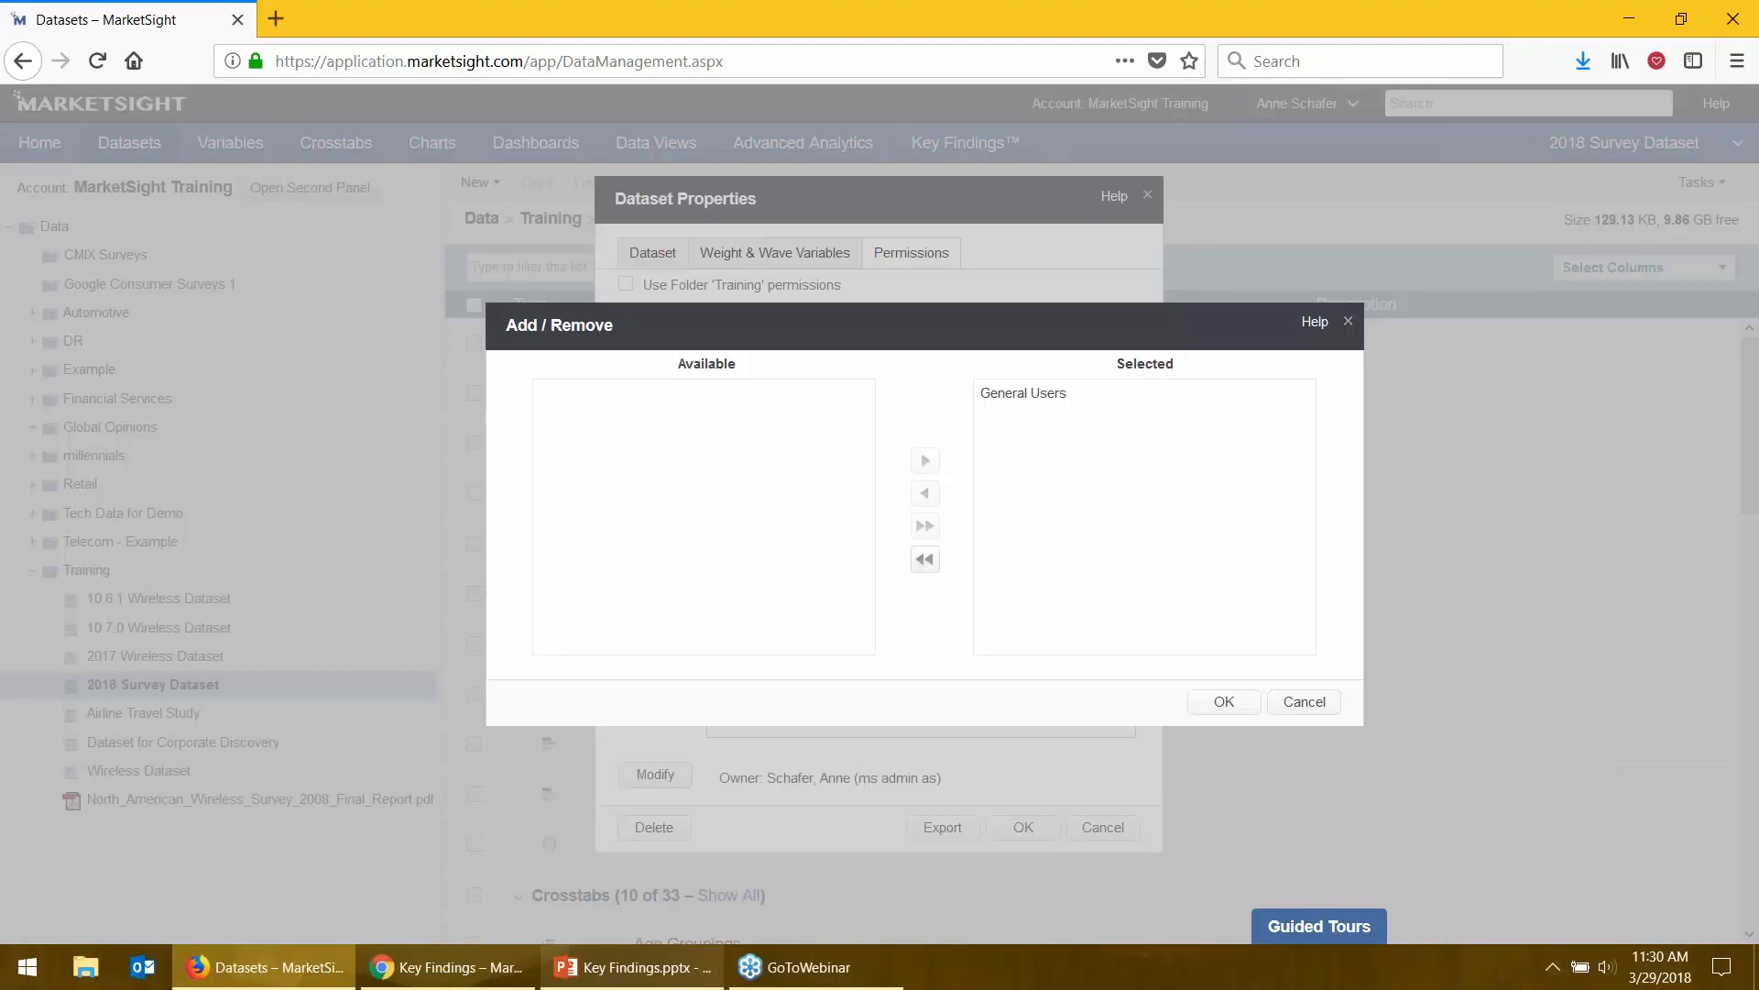
pyautogui.click(1302, 703)
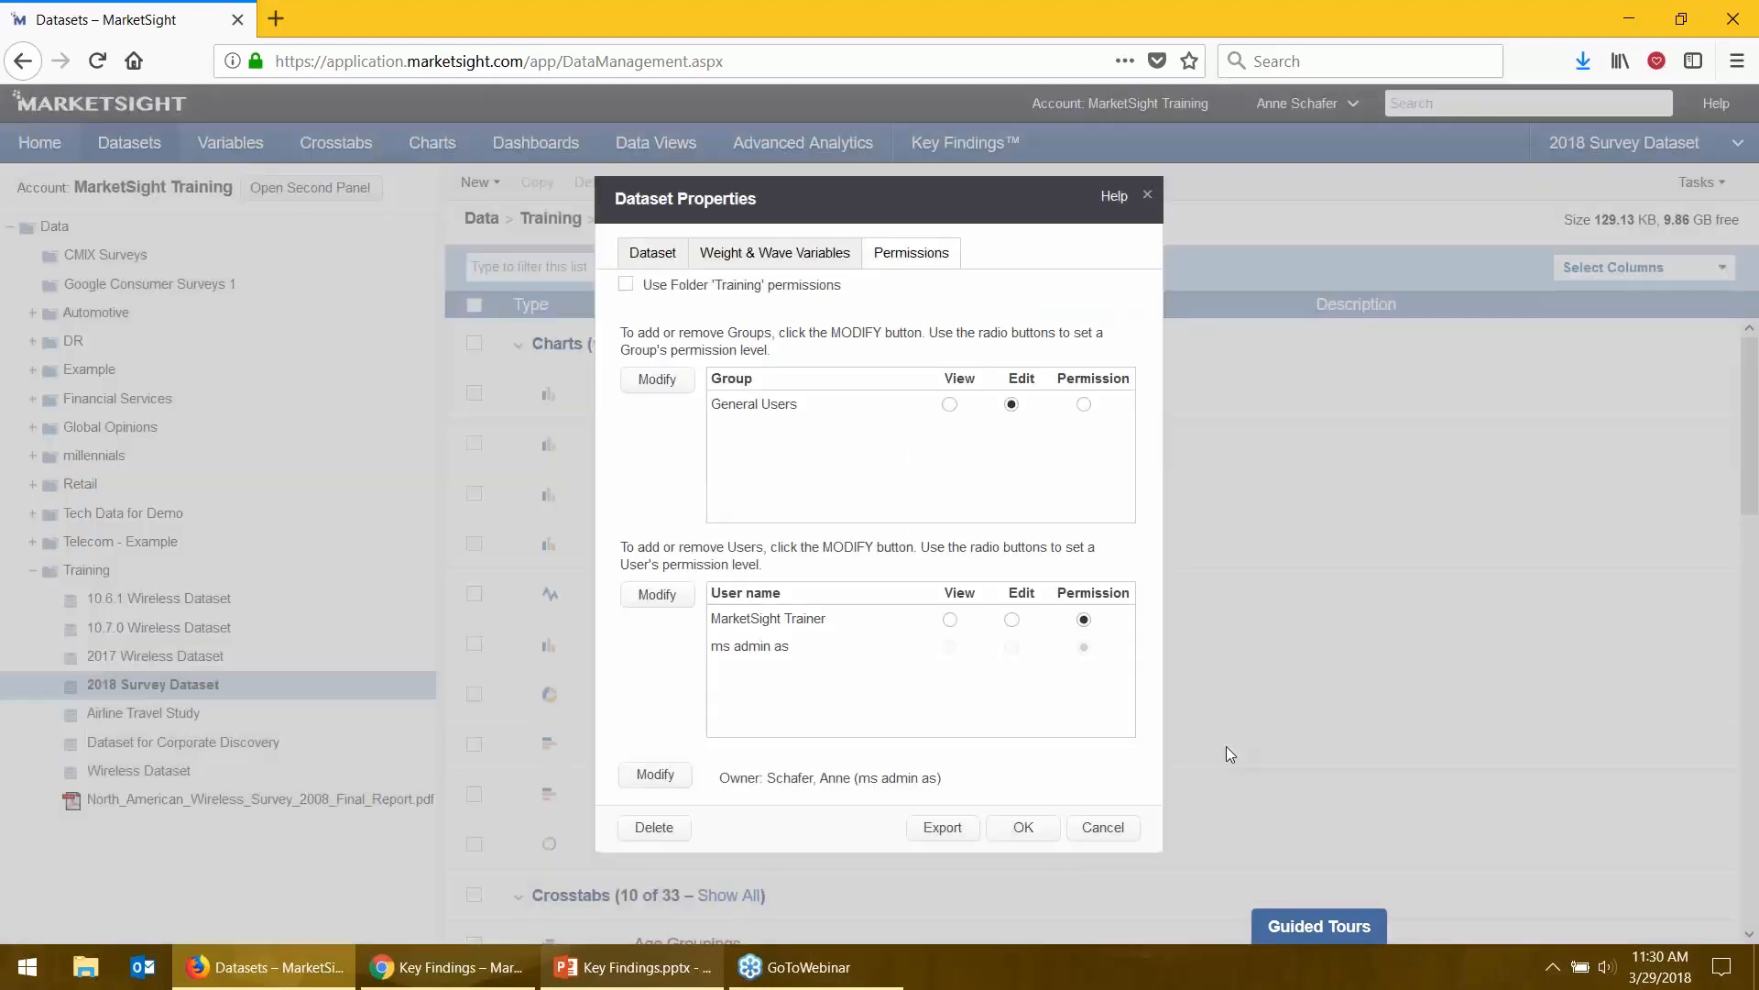
pyautogui.click(1107, 834)
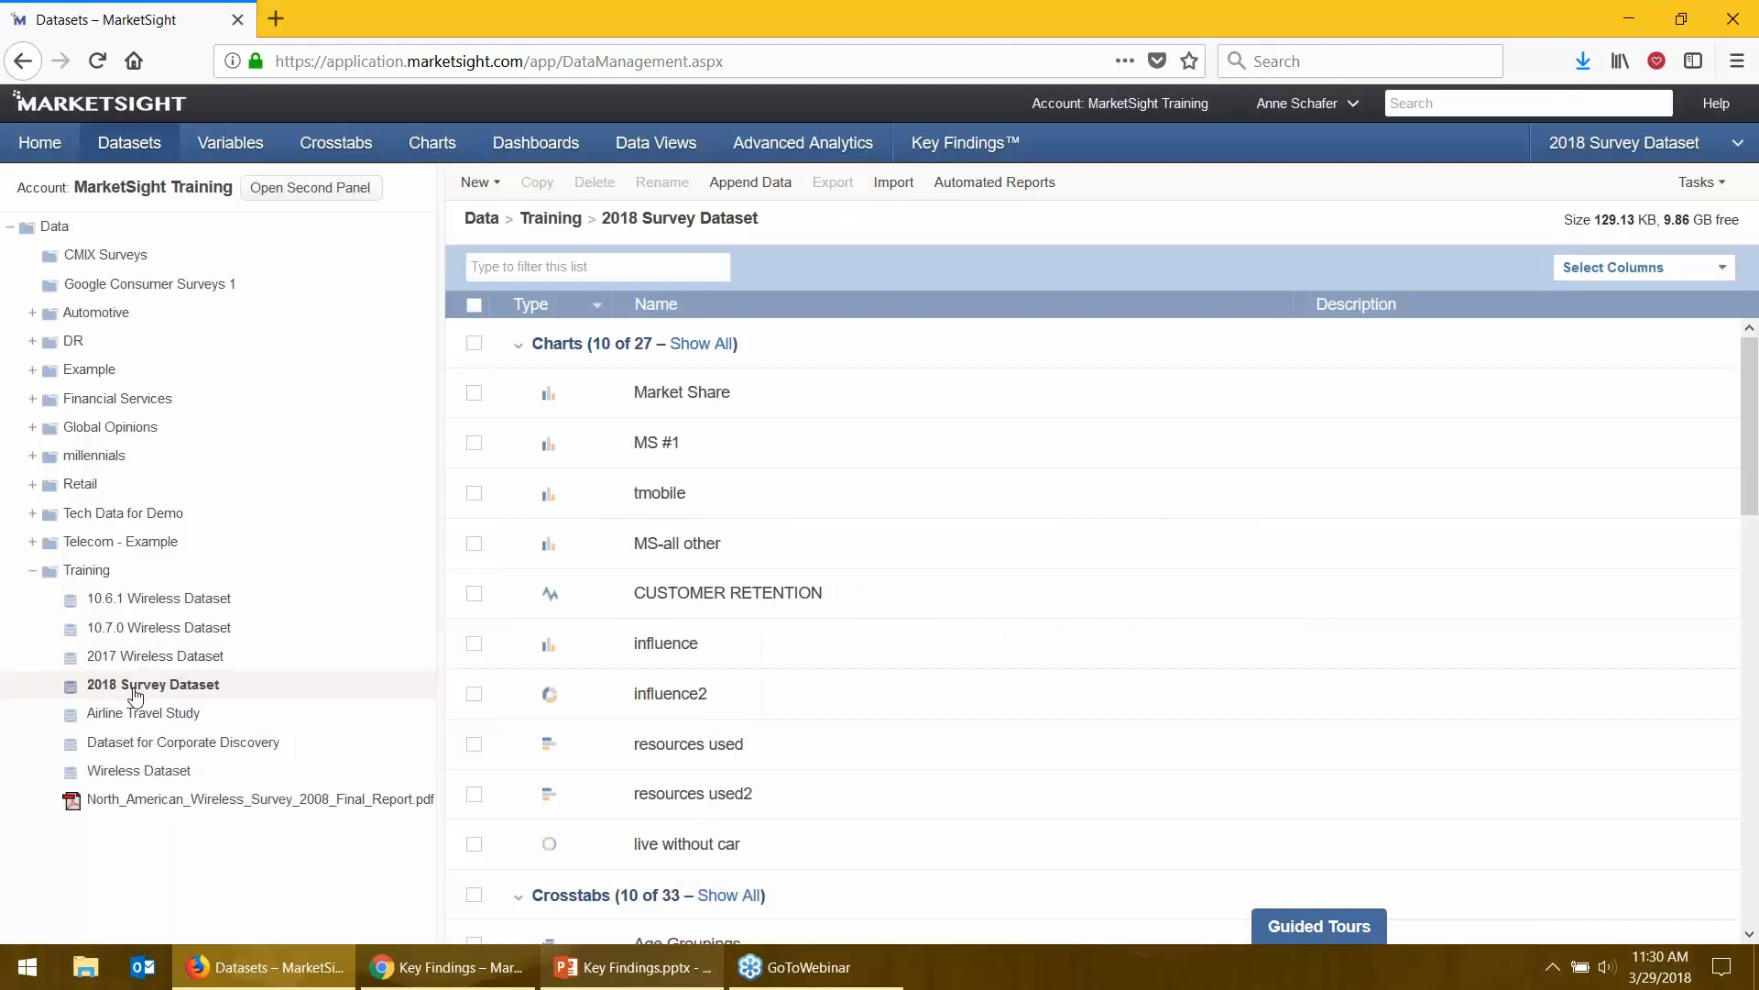
# - Add the 03-29-18 Training group at View level to the Training folder's permissions, and save
pyautogui.click(134, 695)
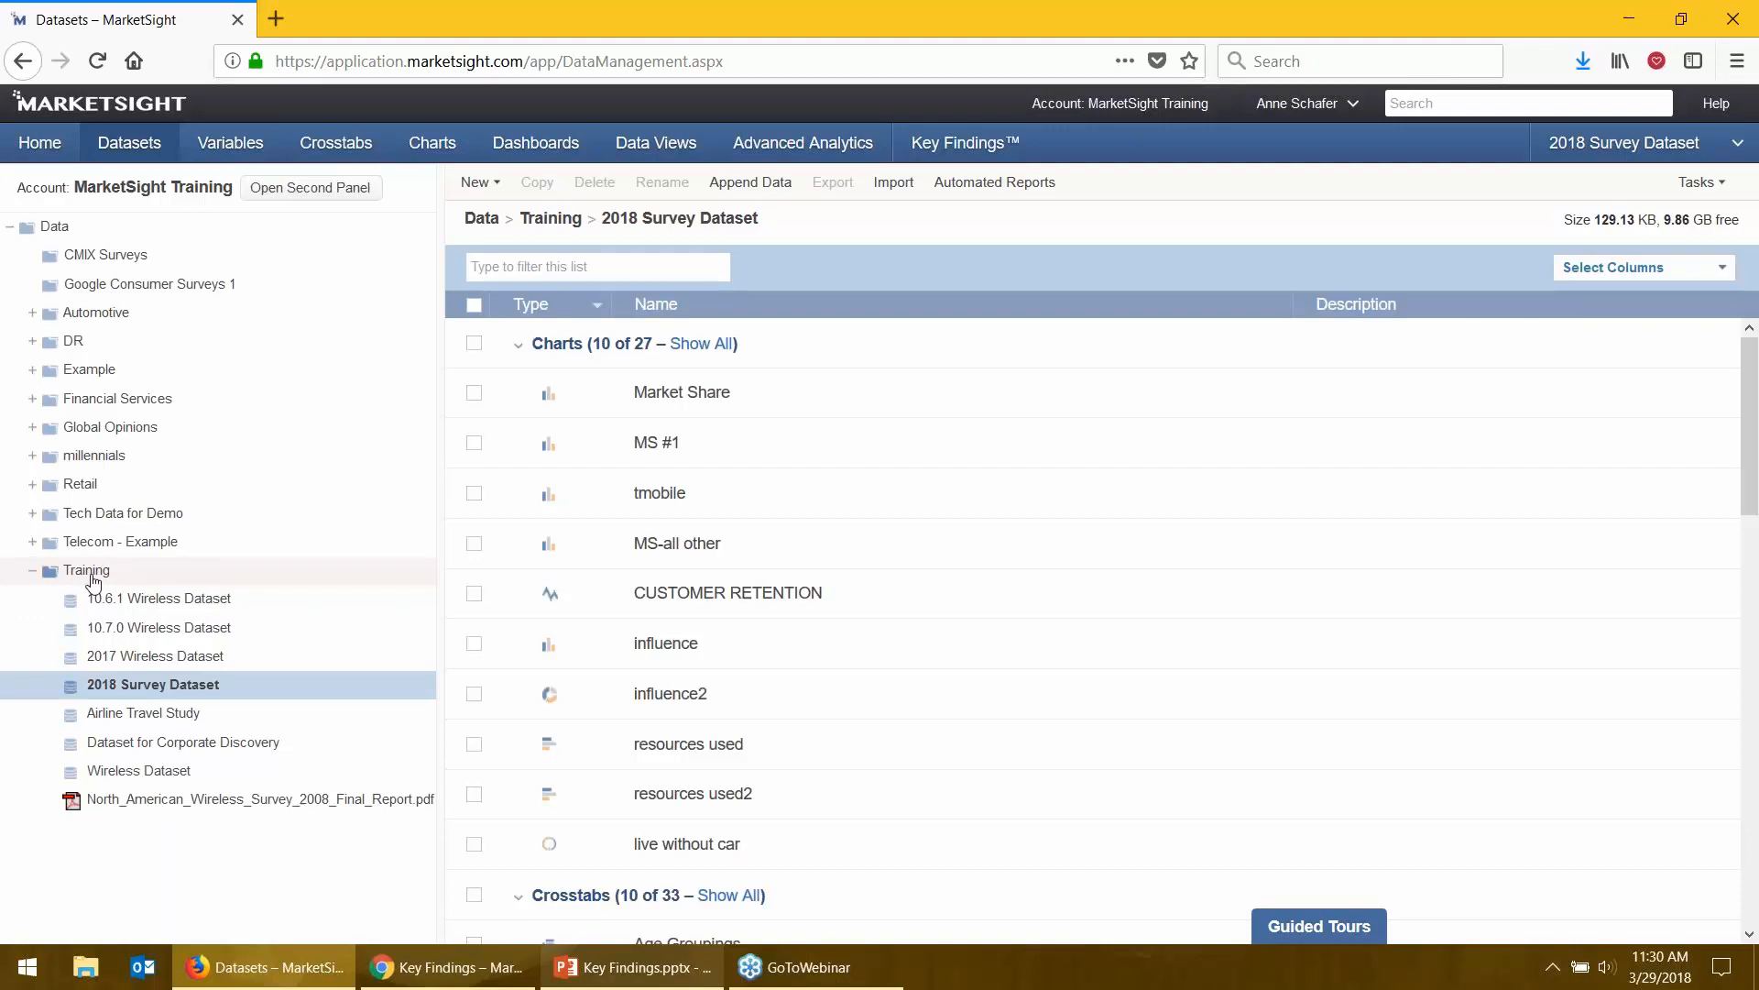
pyautogui.rightClick(93, 577)
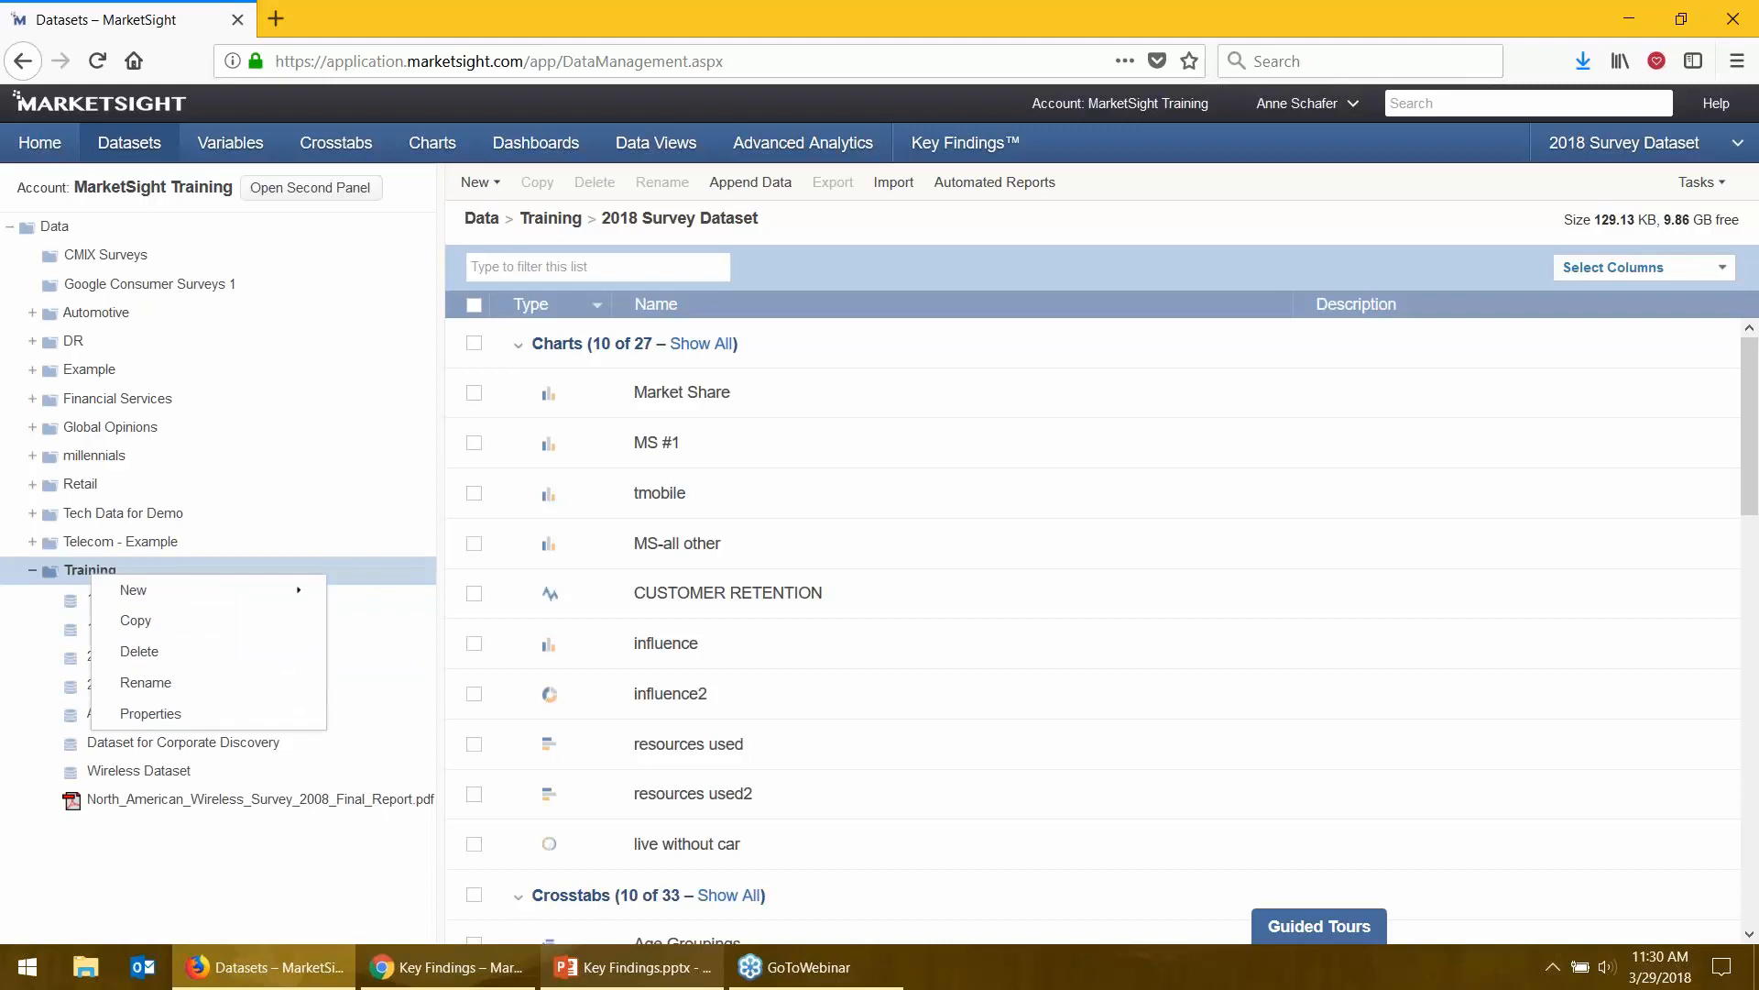
pyautogui.click(146, 714)
pyautogui.click(702, 264)
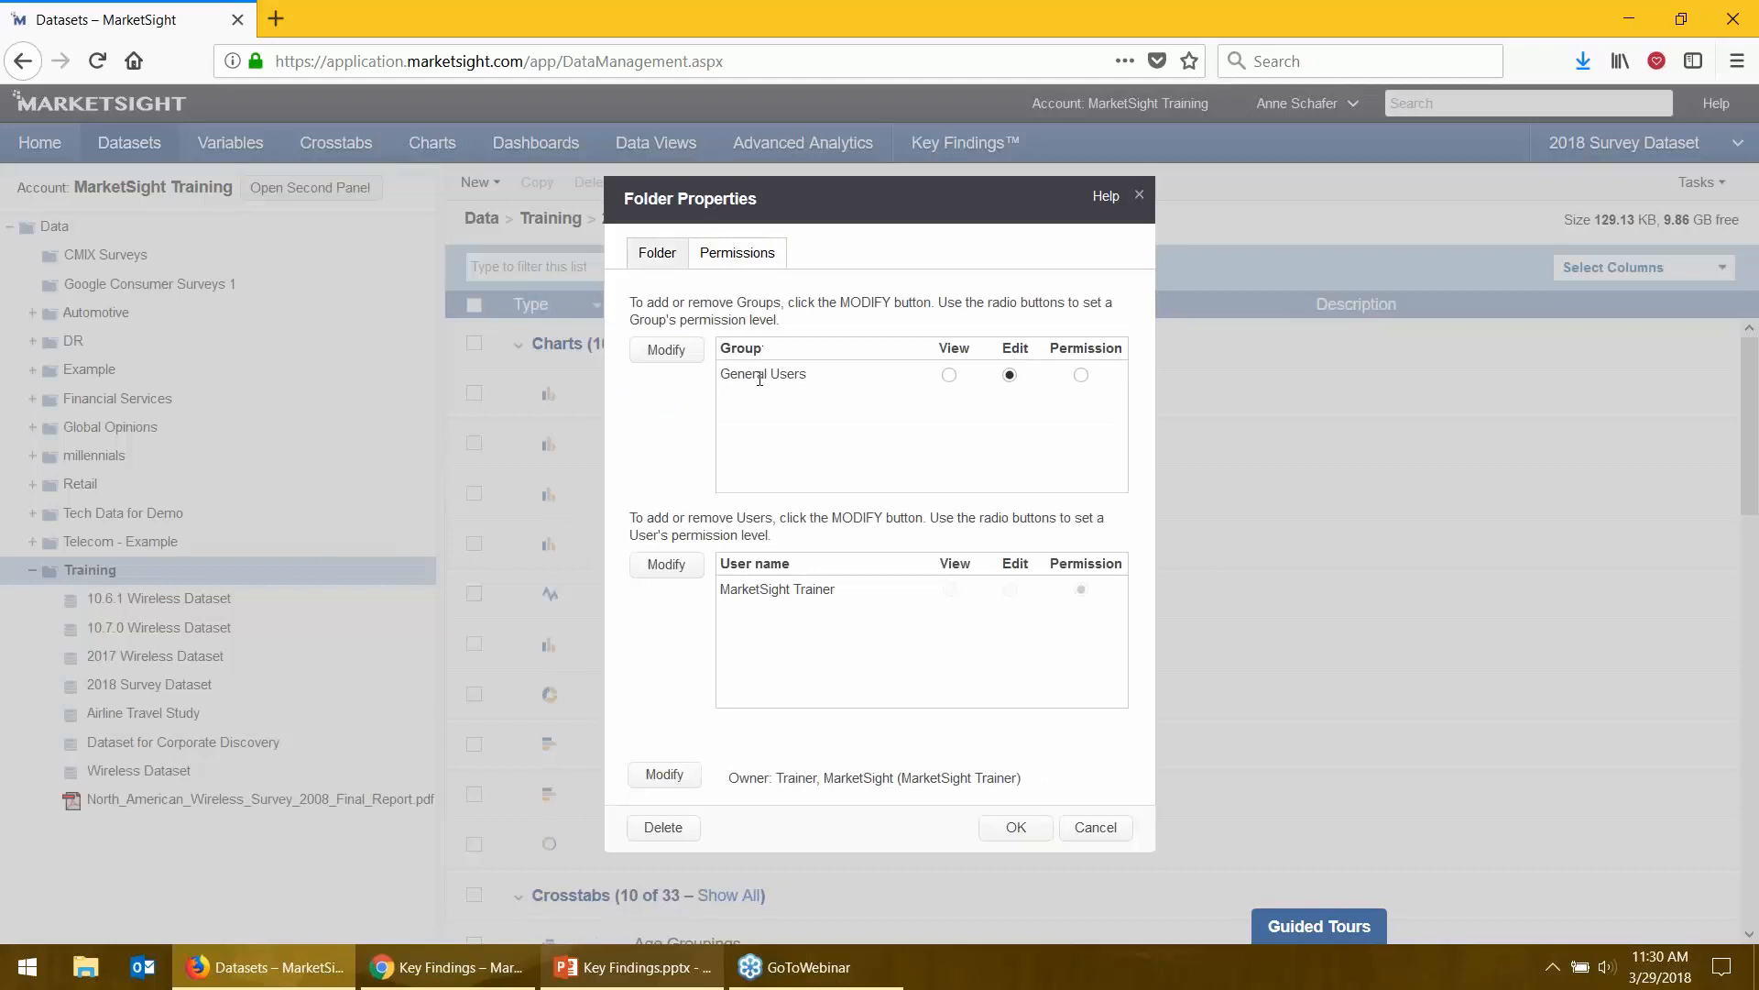
pyautogui.click(666, 349)
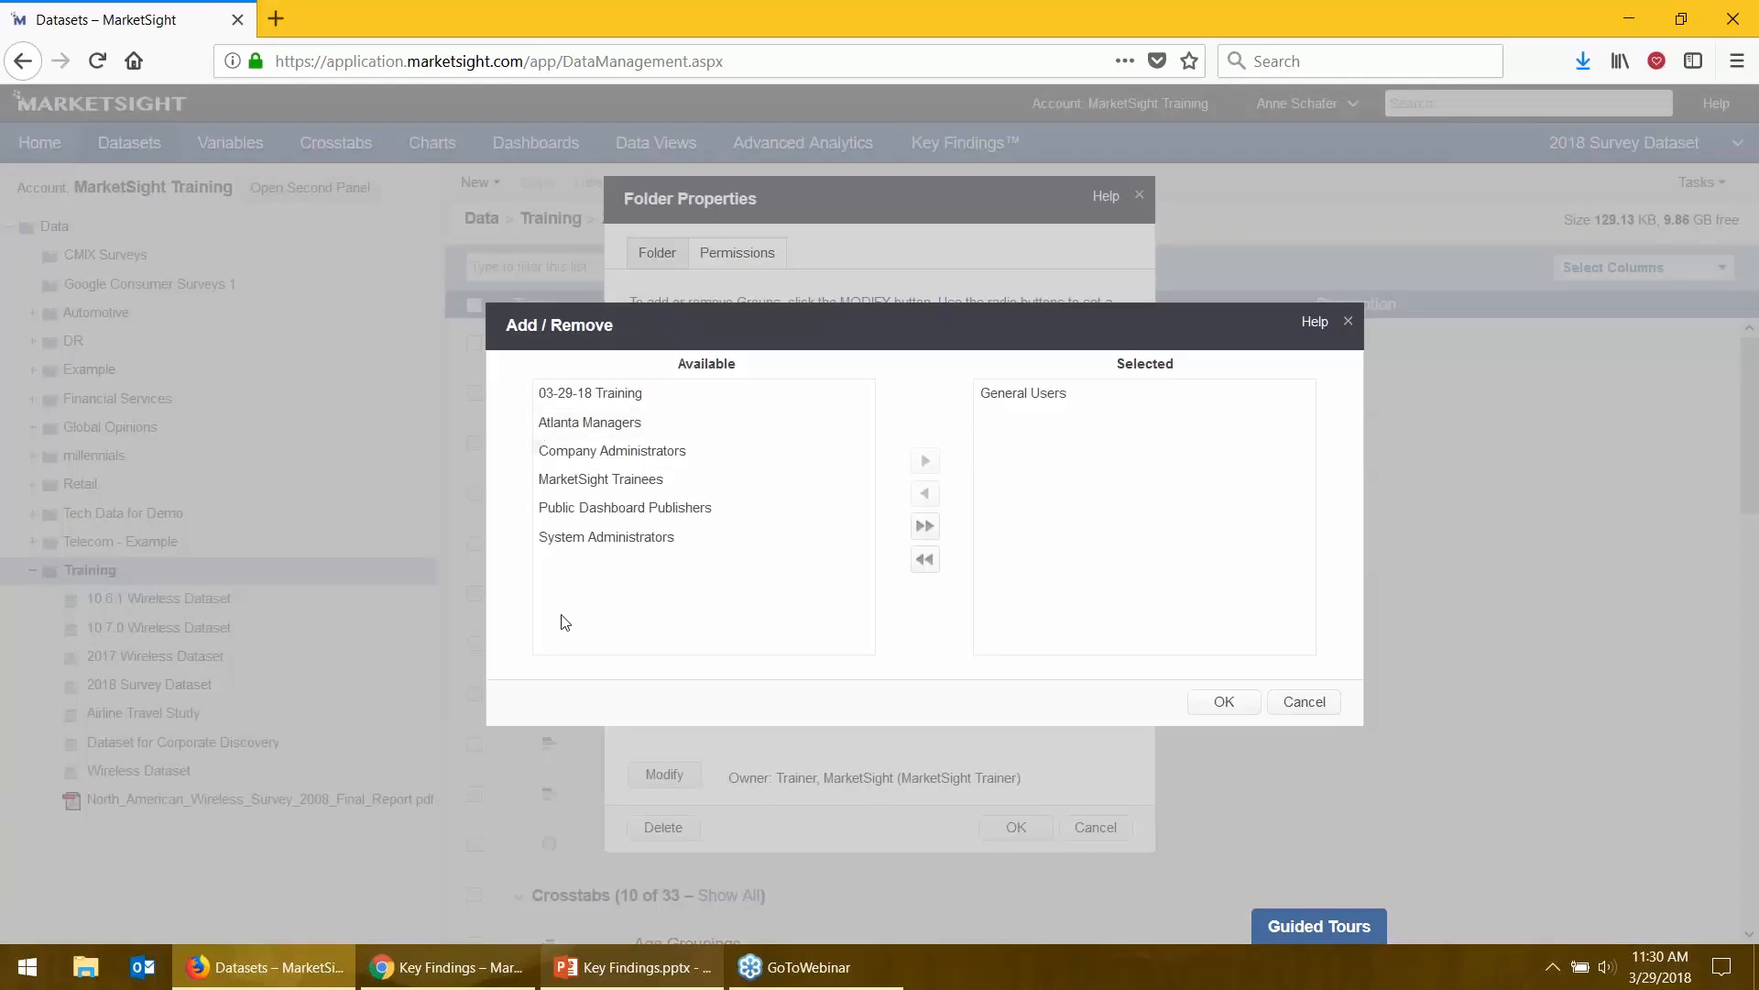
pyautogui.click(582, 394)
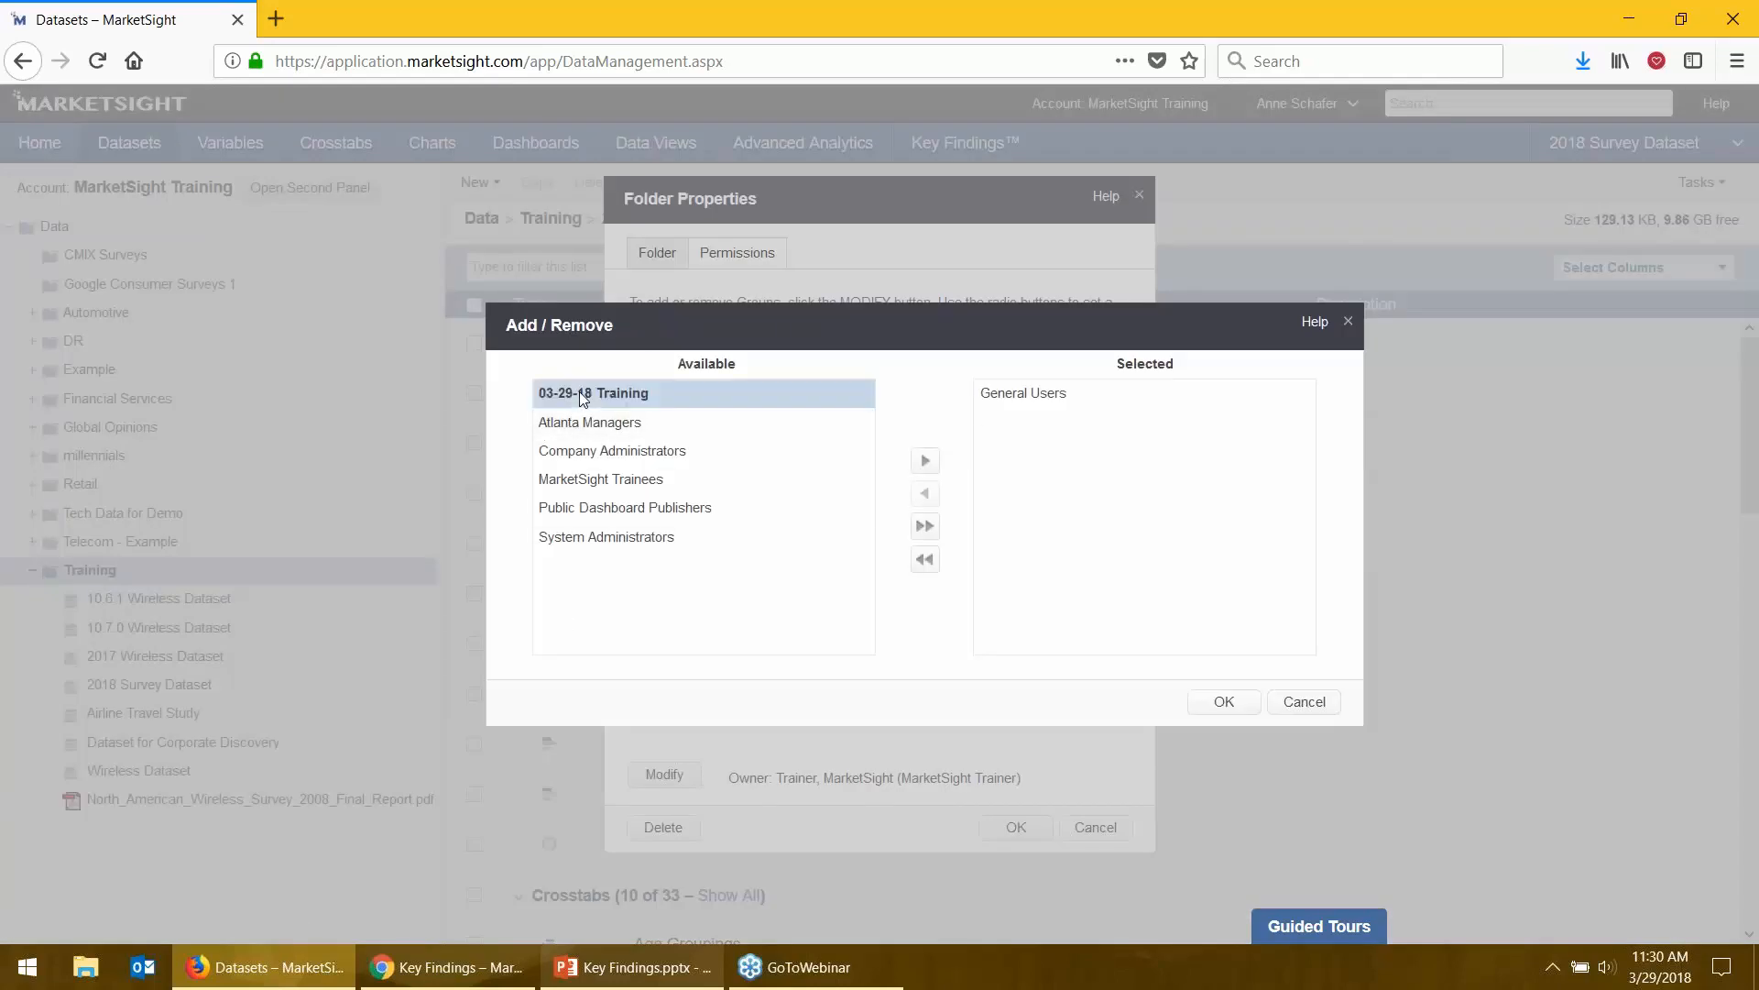
pyautogui.click(924, 460)
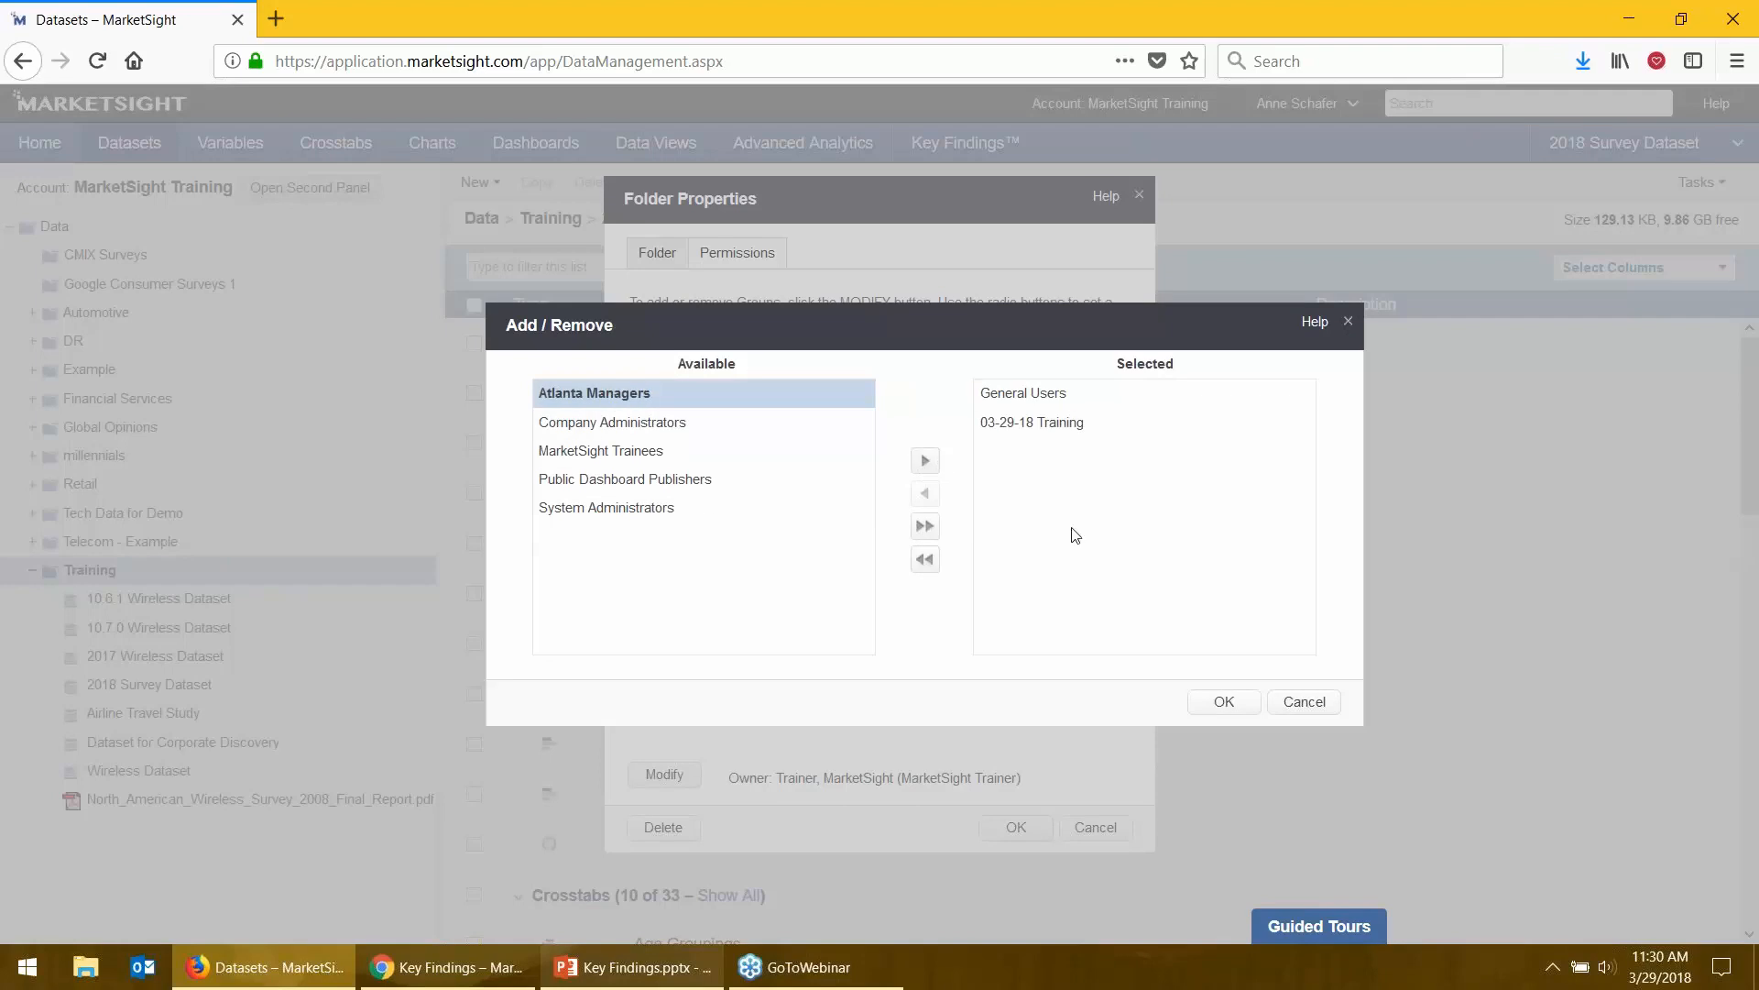
pyautogui.click(1221, 703)
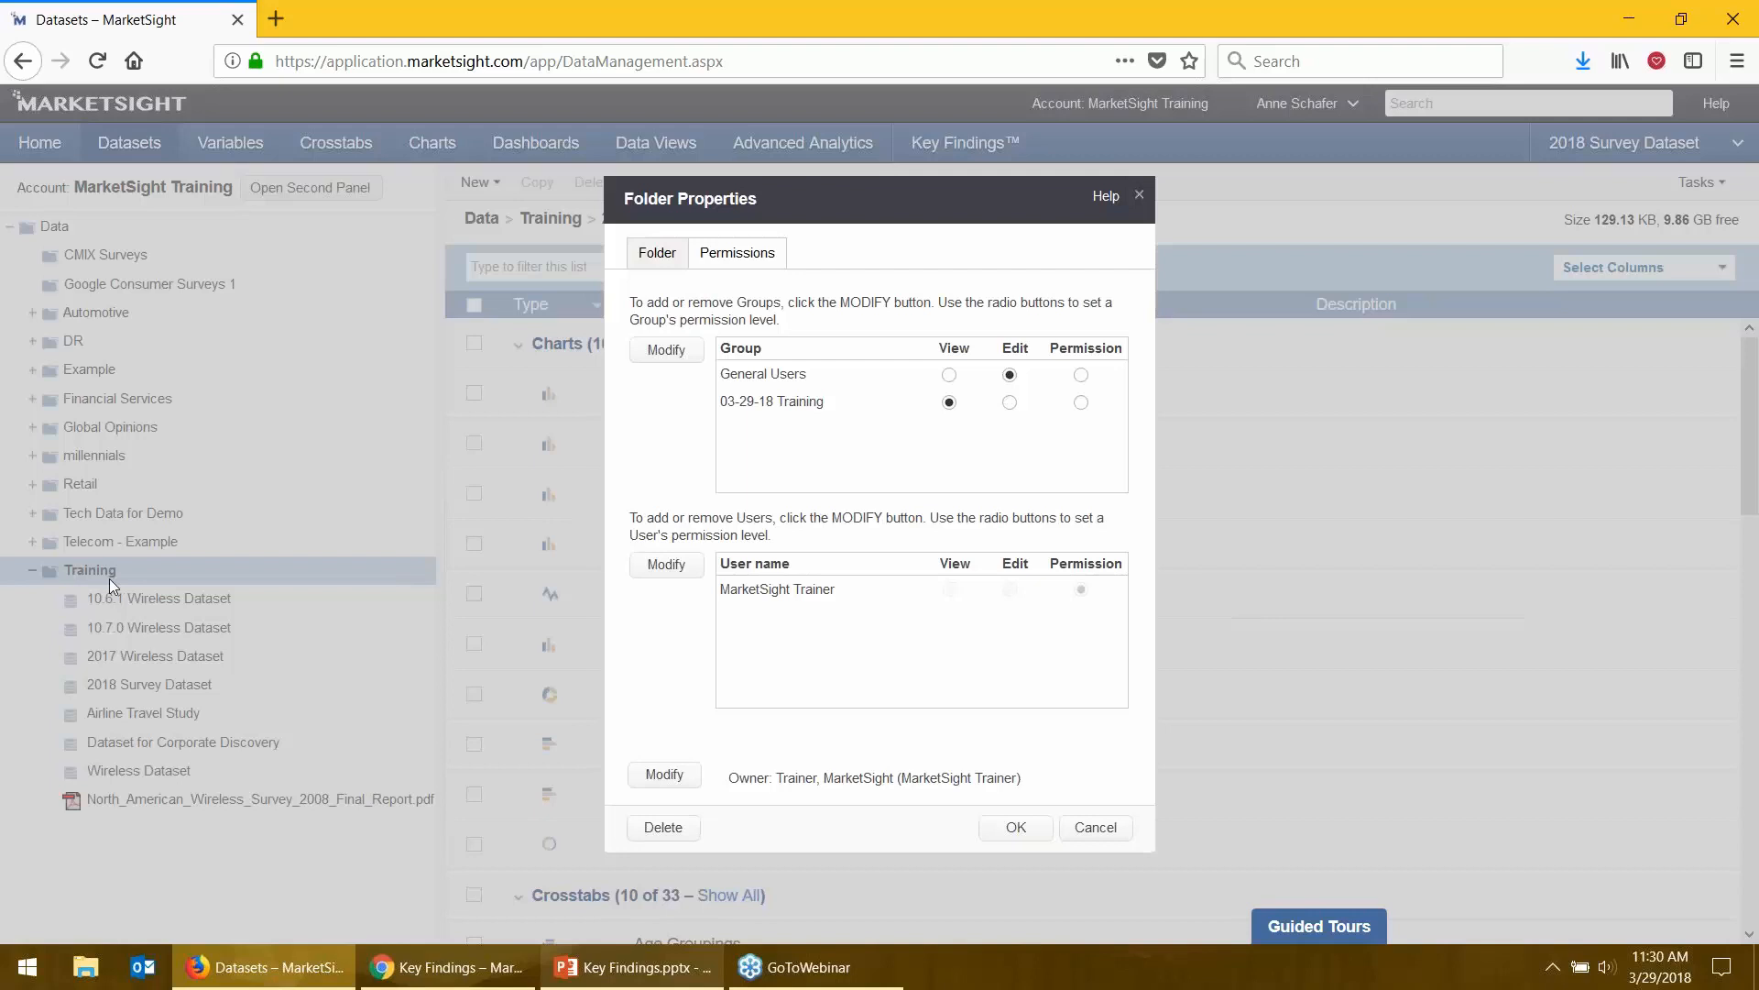
pyautogui.click(1017, 827)
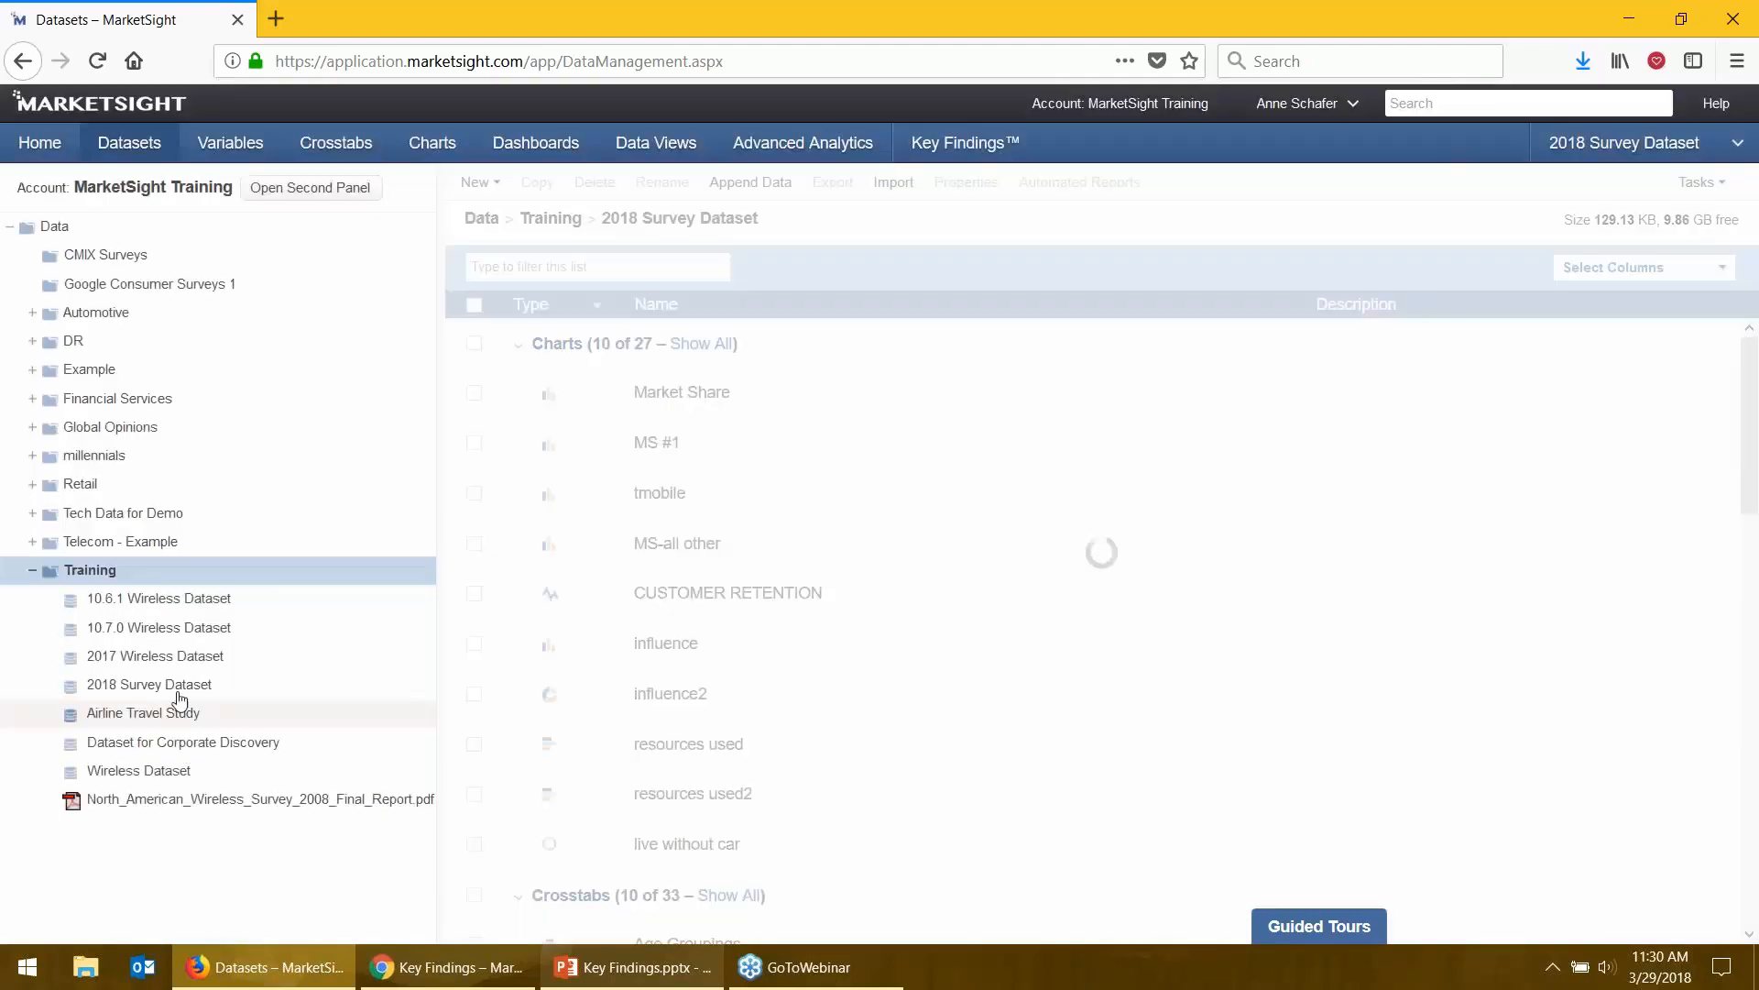
# - Open the 2018 Survey Dataset's permissions and stop using the Training folder's permissions for it
pyautogui.rightClick(160, 694)
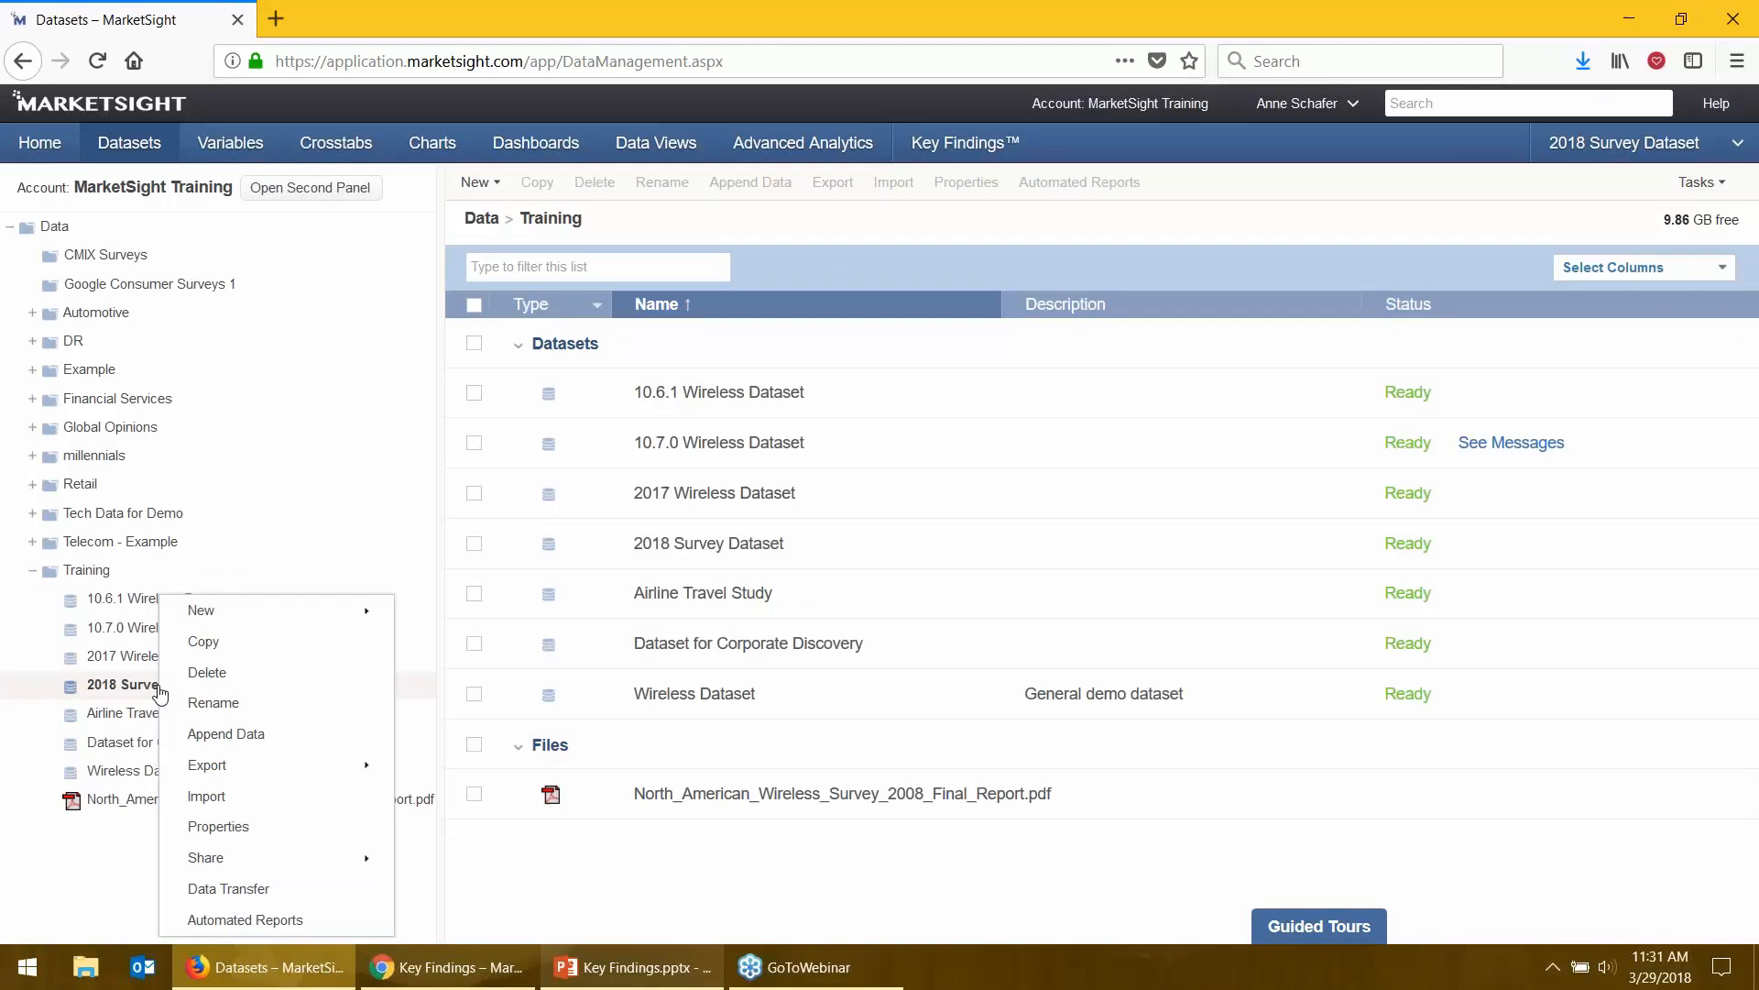
pyautogui.click(223, 826)
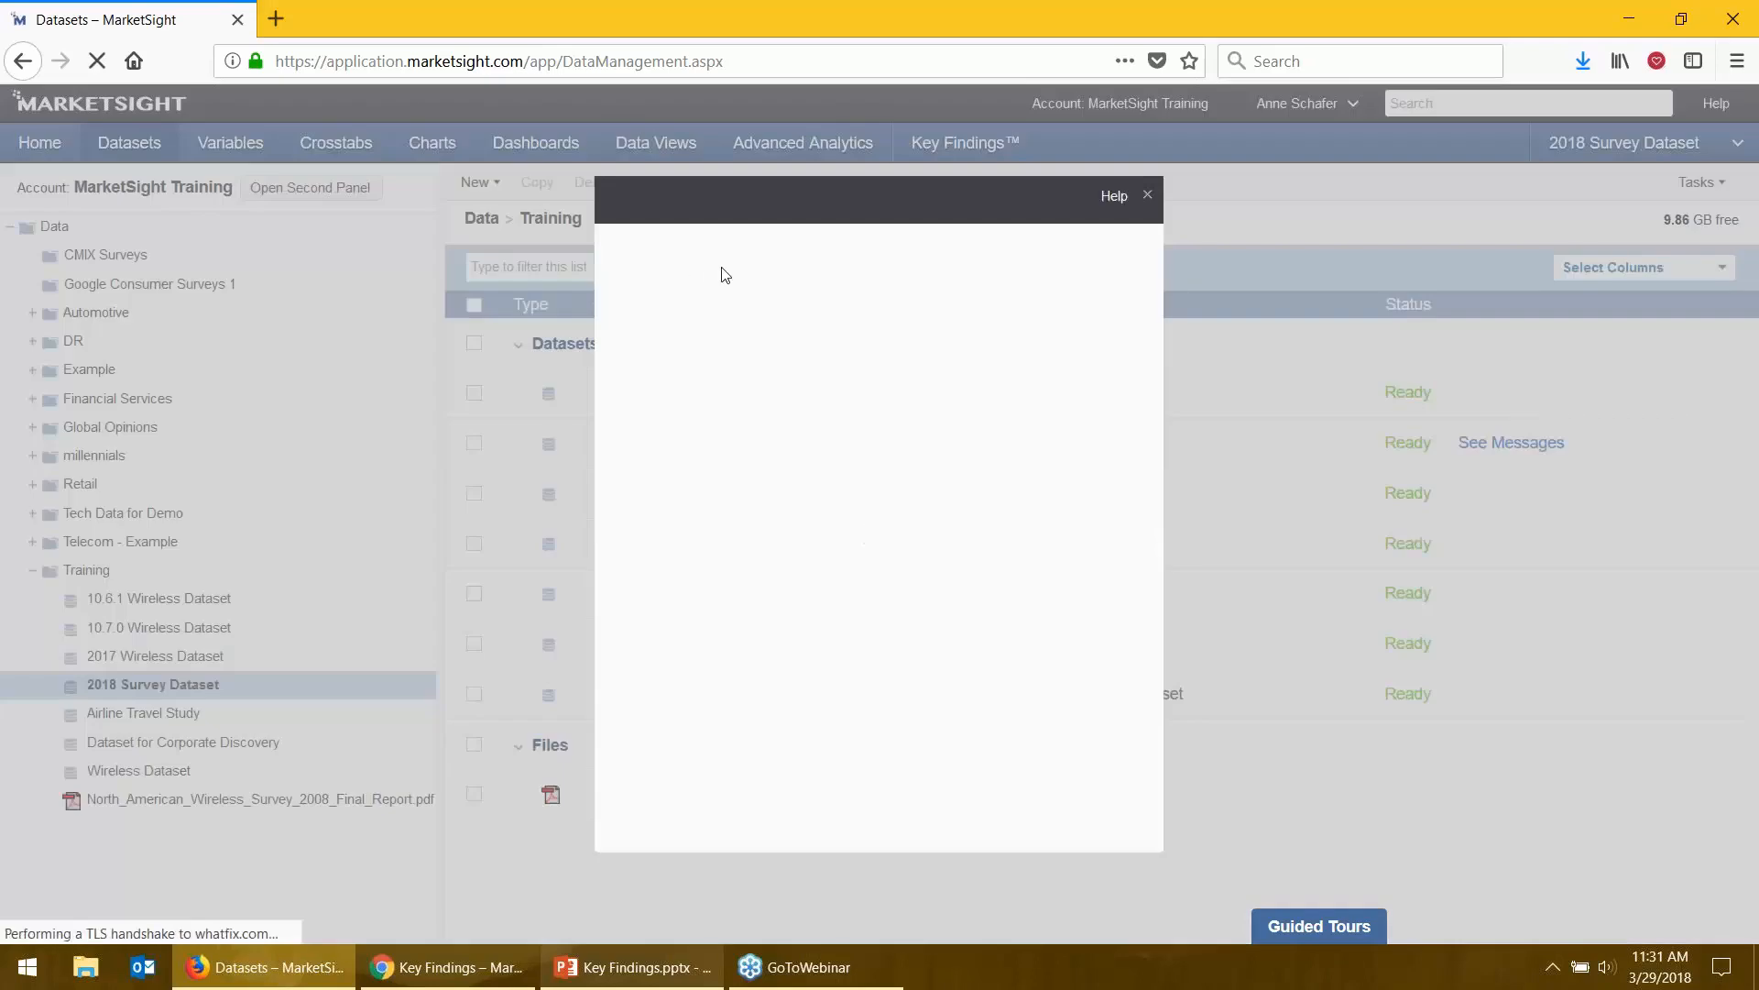
pyautogui.click(901, 269)
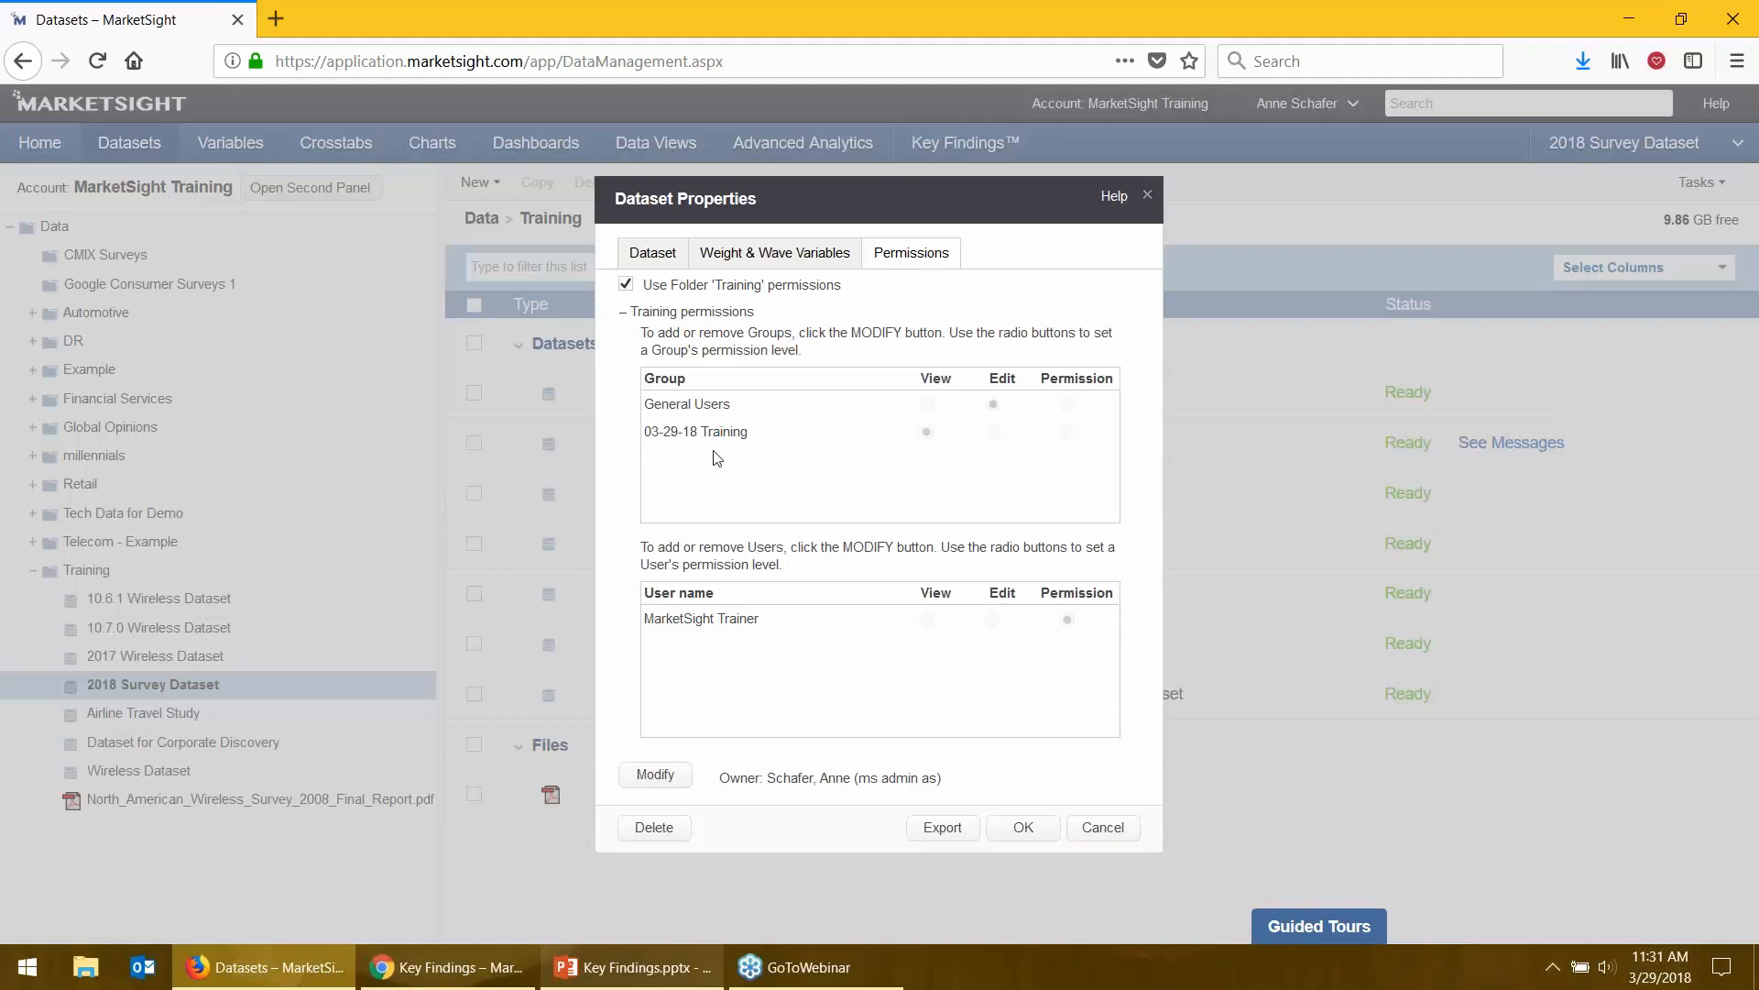
pyautogui.click(618, 286)
pyautogui.click(630, 286)
pyautogui.click(631, 288)
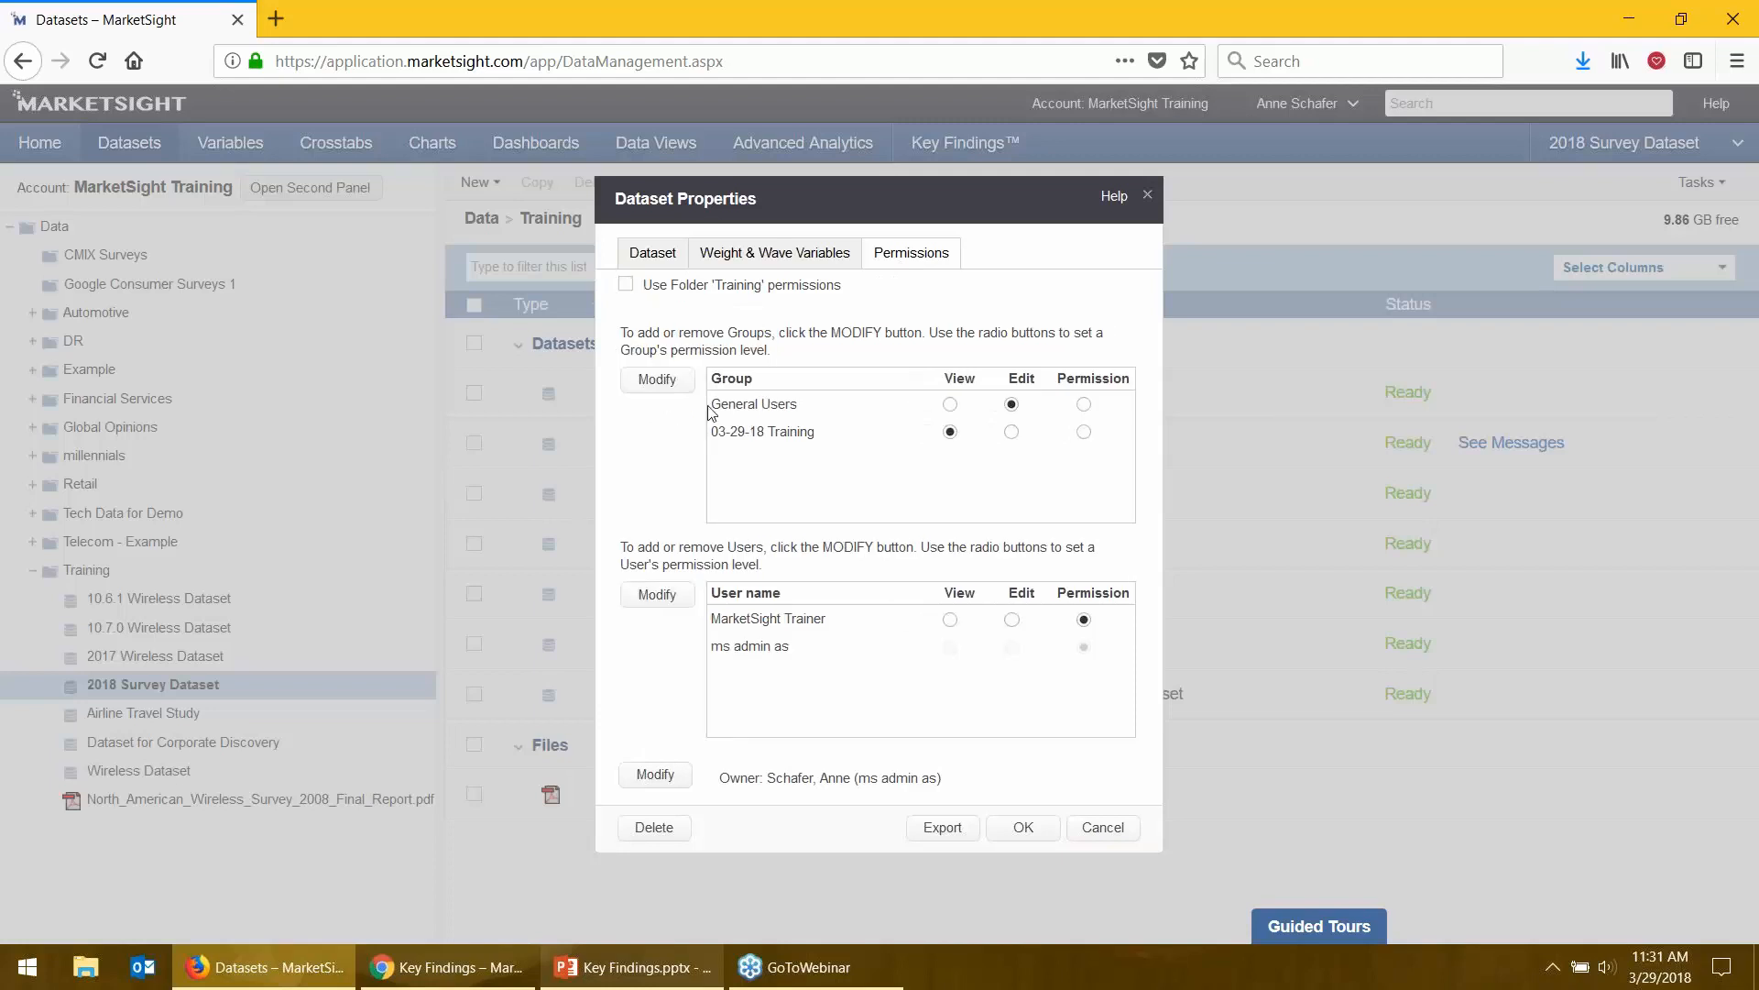
# - Remove the 03-29-18 Training group from the 2018 Survey Dataset's permitted groups, and save the dataset properties
pyautogui.click(660, 380)
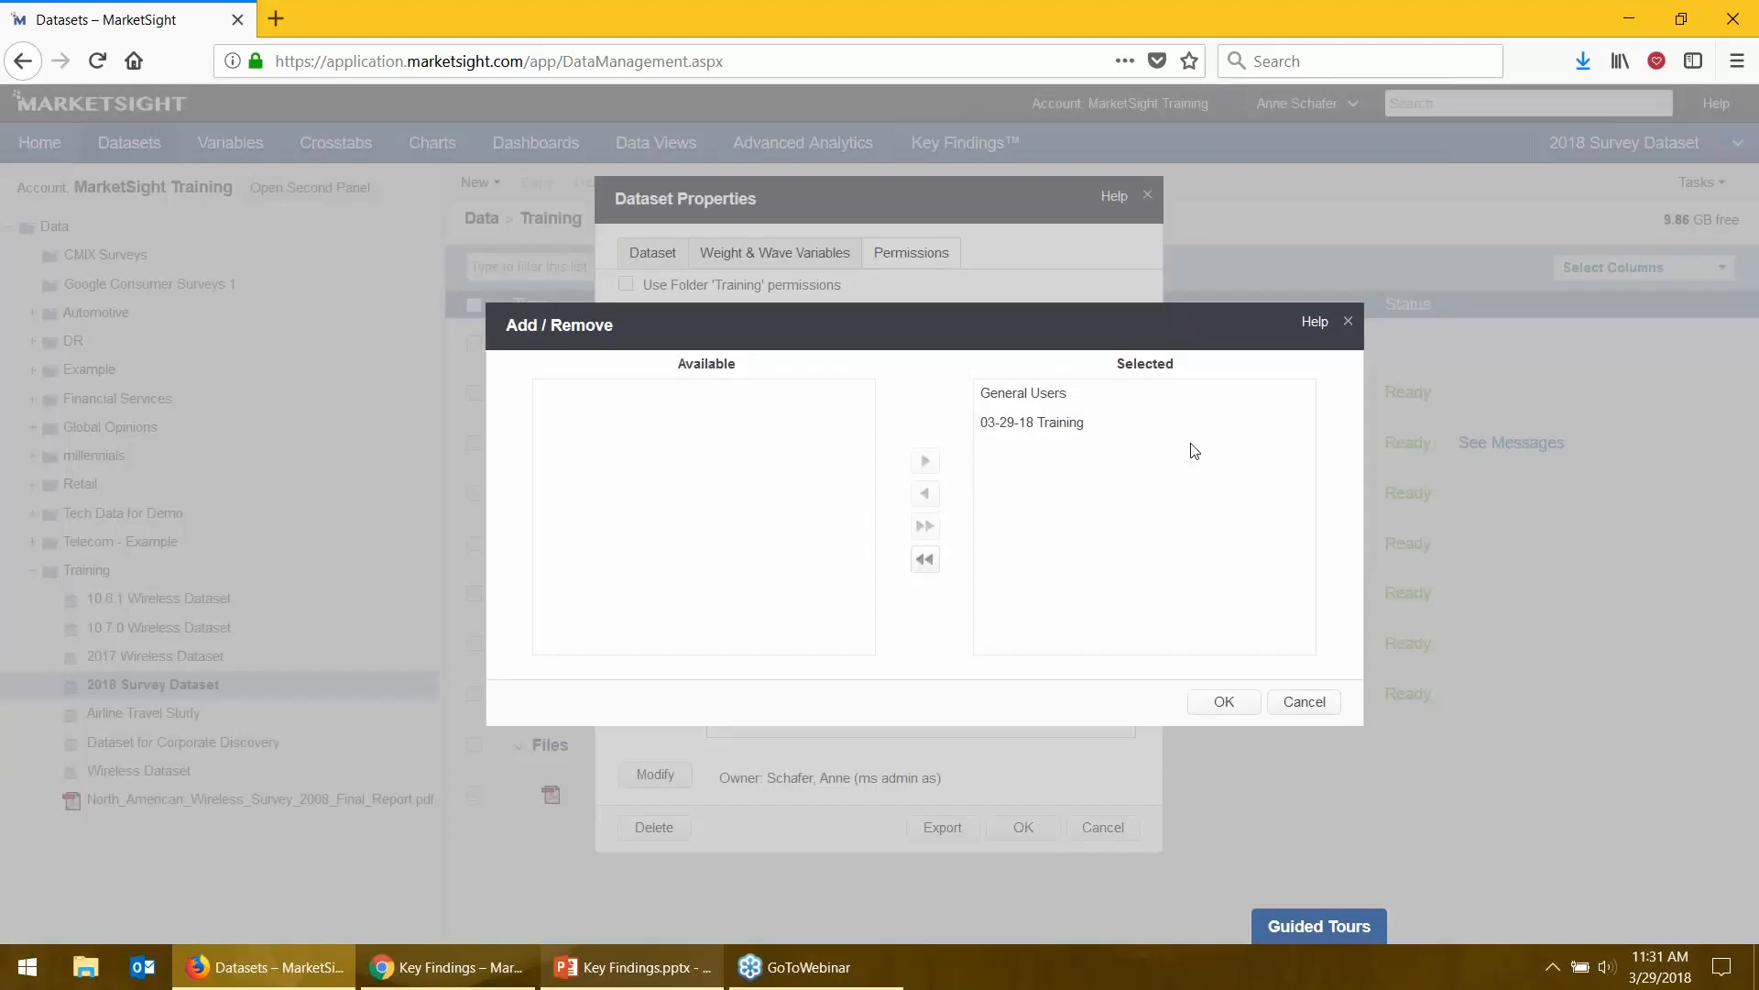
pyautogui.click(1038, 423)
pyautogui.click(924, 493)
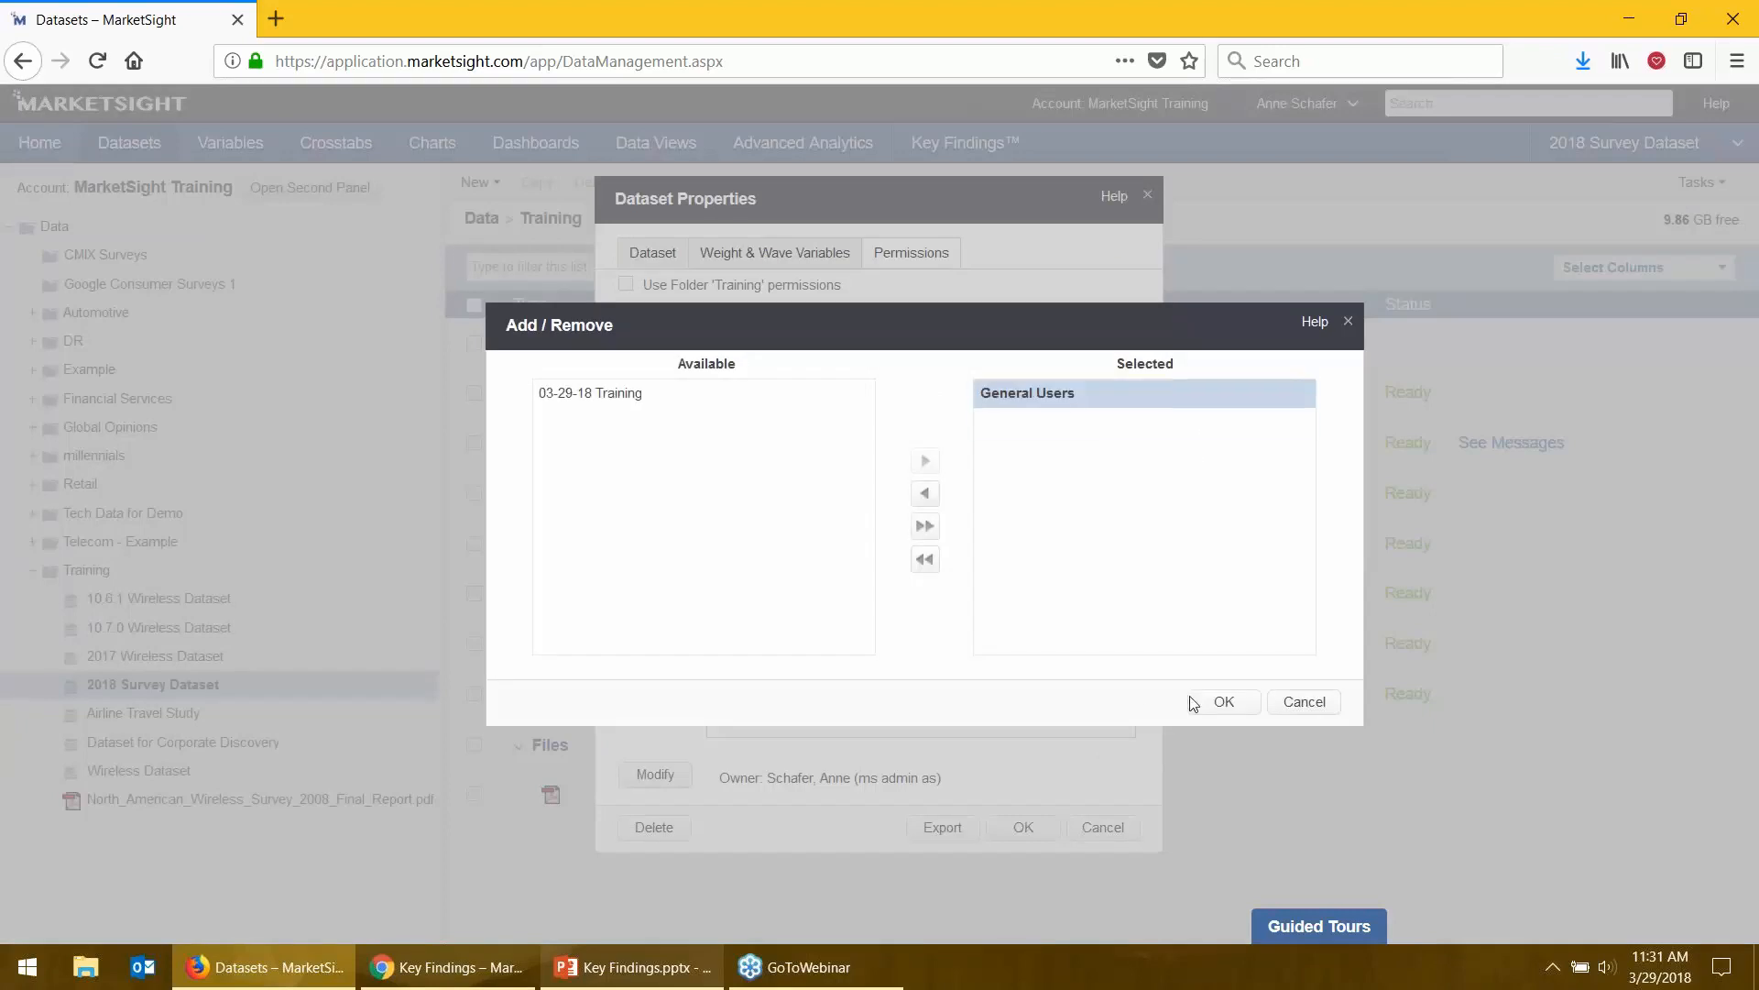
pyautogui.click(1241, 698)
pyautogui.click(1043, 832)
# - Add the 03-29-18 Training group at View level to the 2018 Survey Dataset's own permissions, and save the dataset properties
pyautogui.click(302, 688)
pyautogui.rightClick(216, 689)
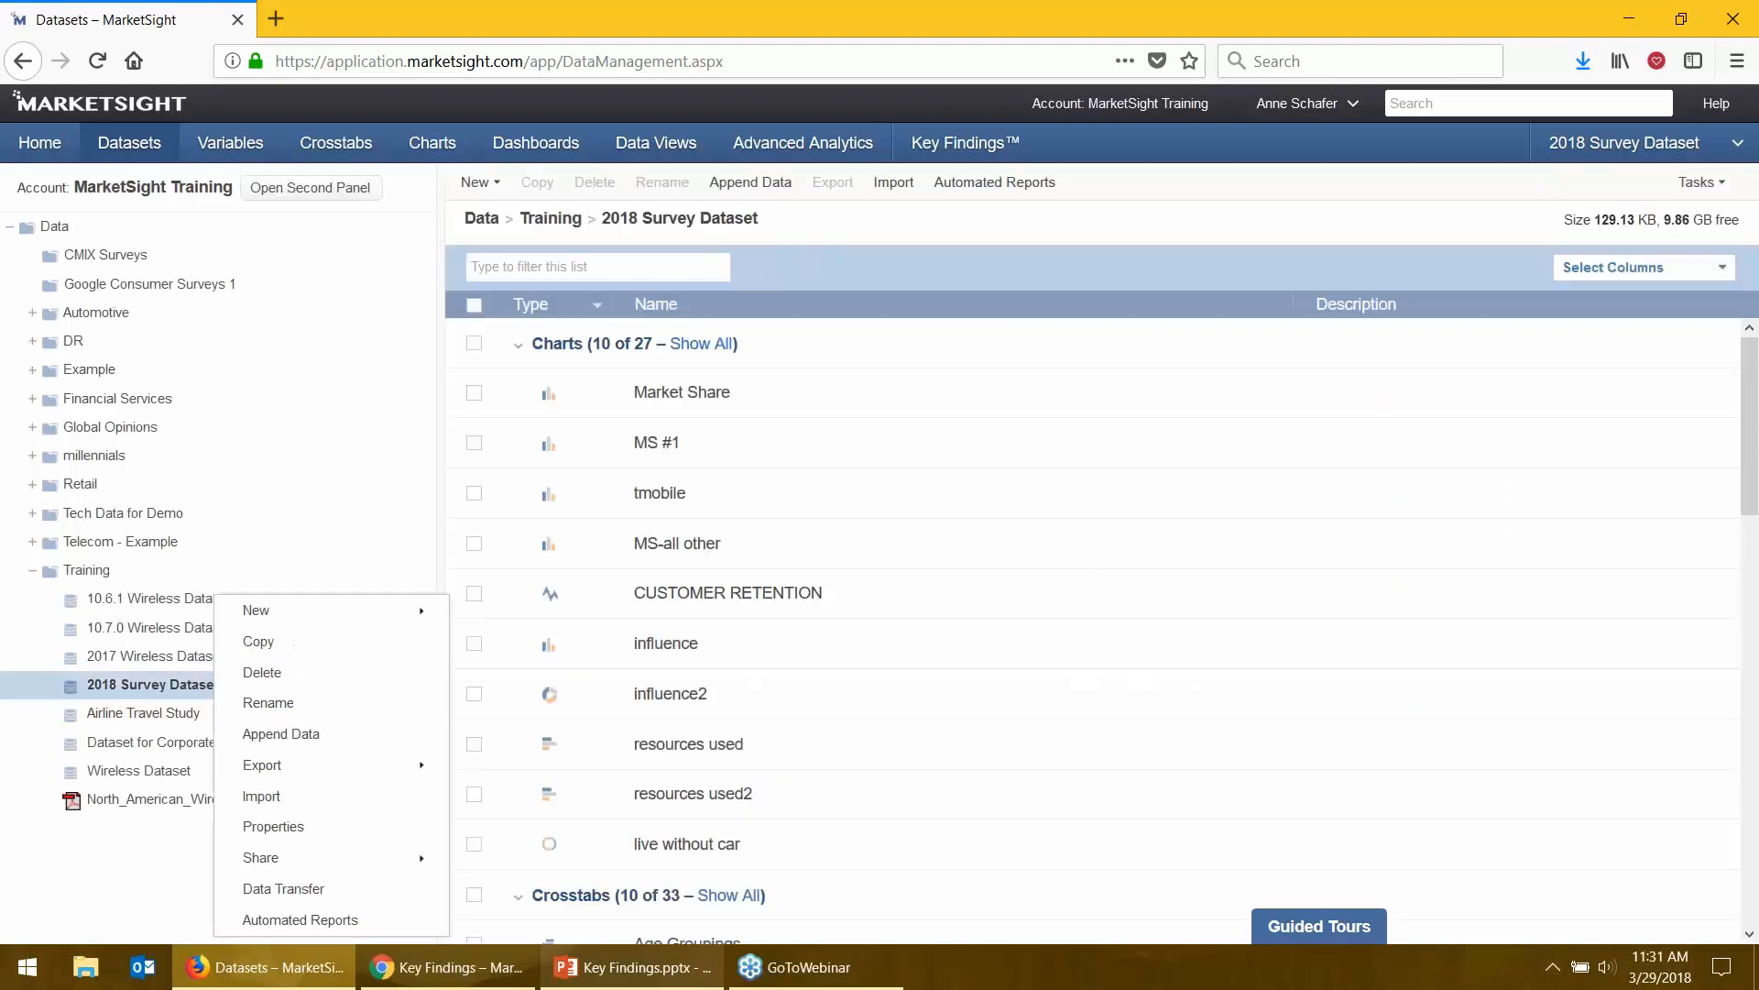
pyautogui.click(277, 826)
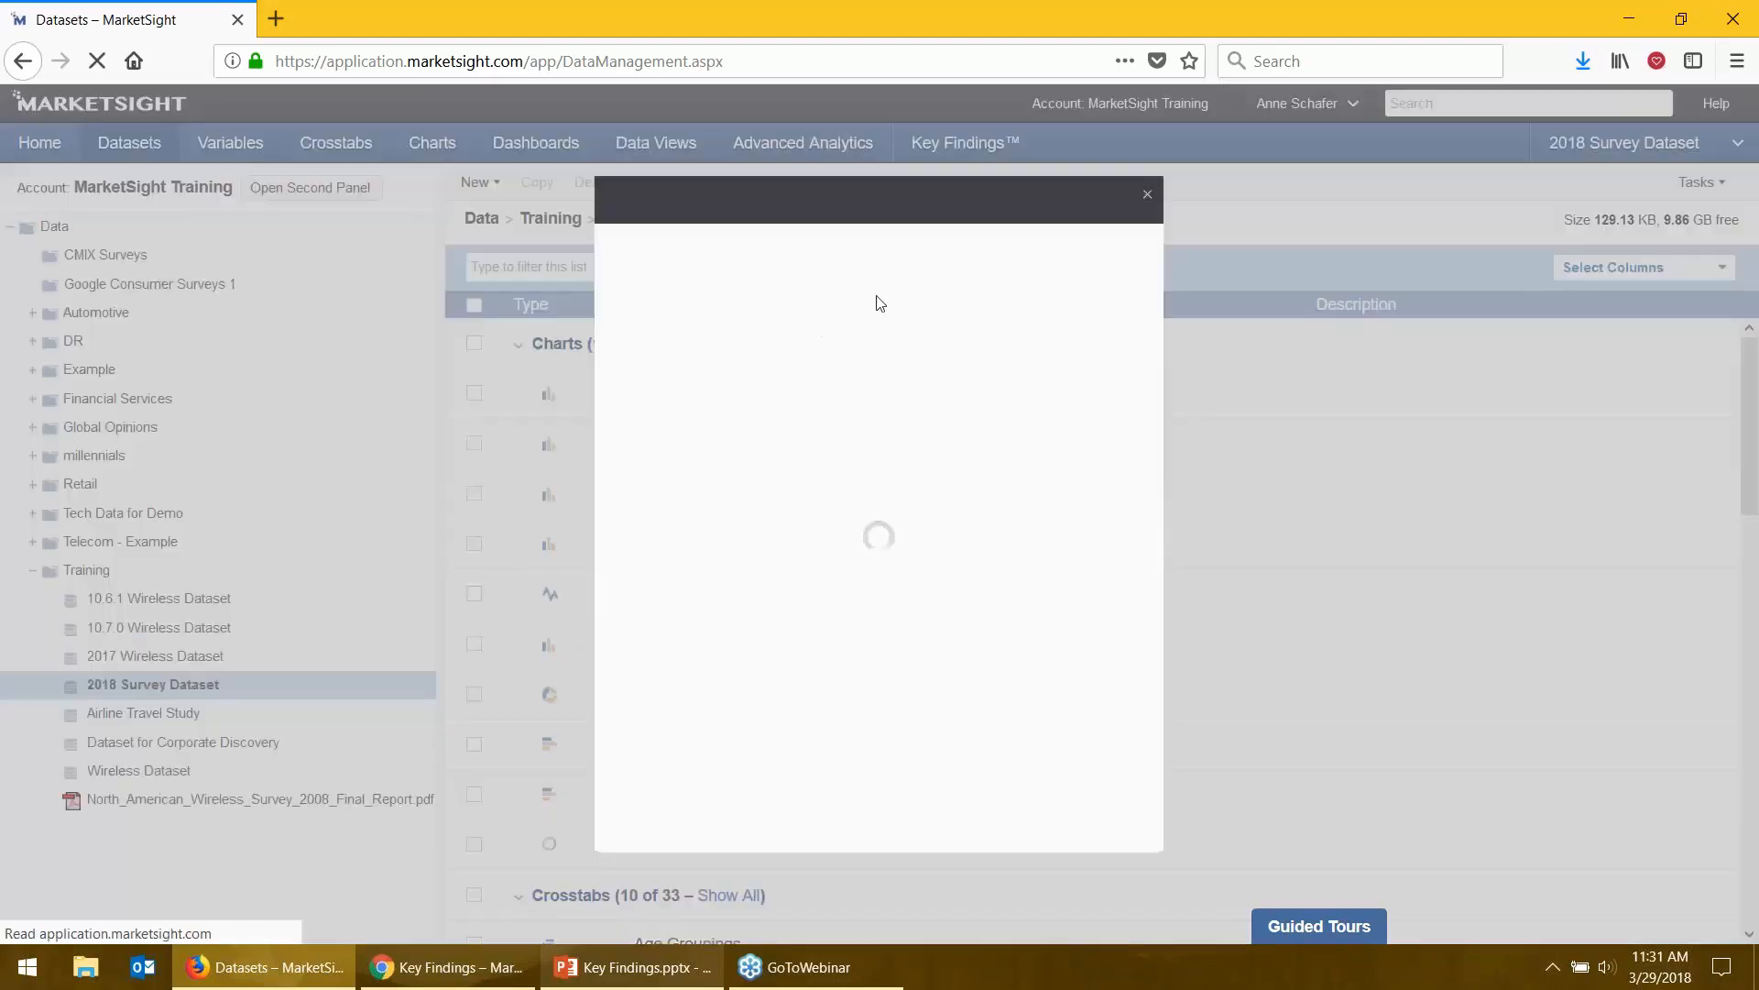
pyautogui.click(904, 254)
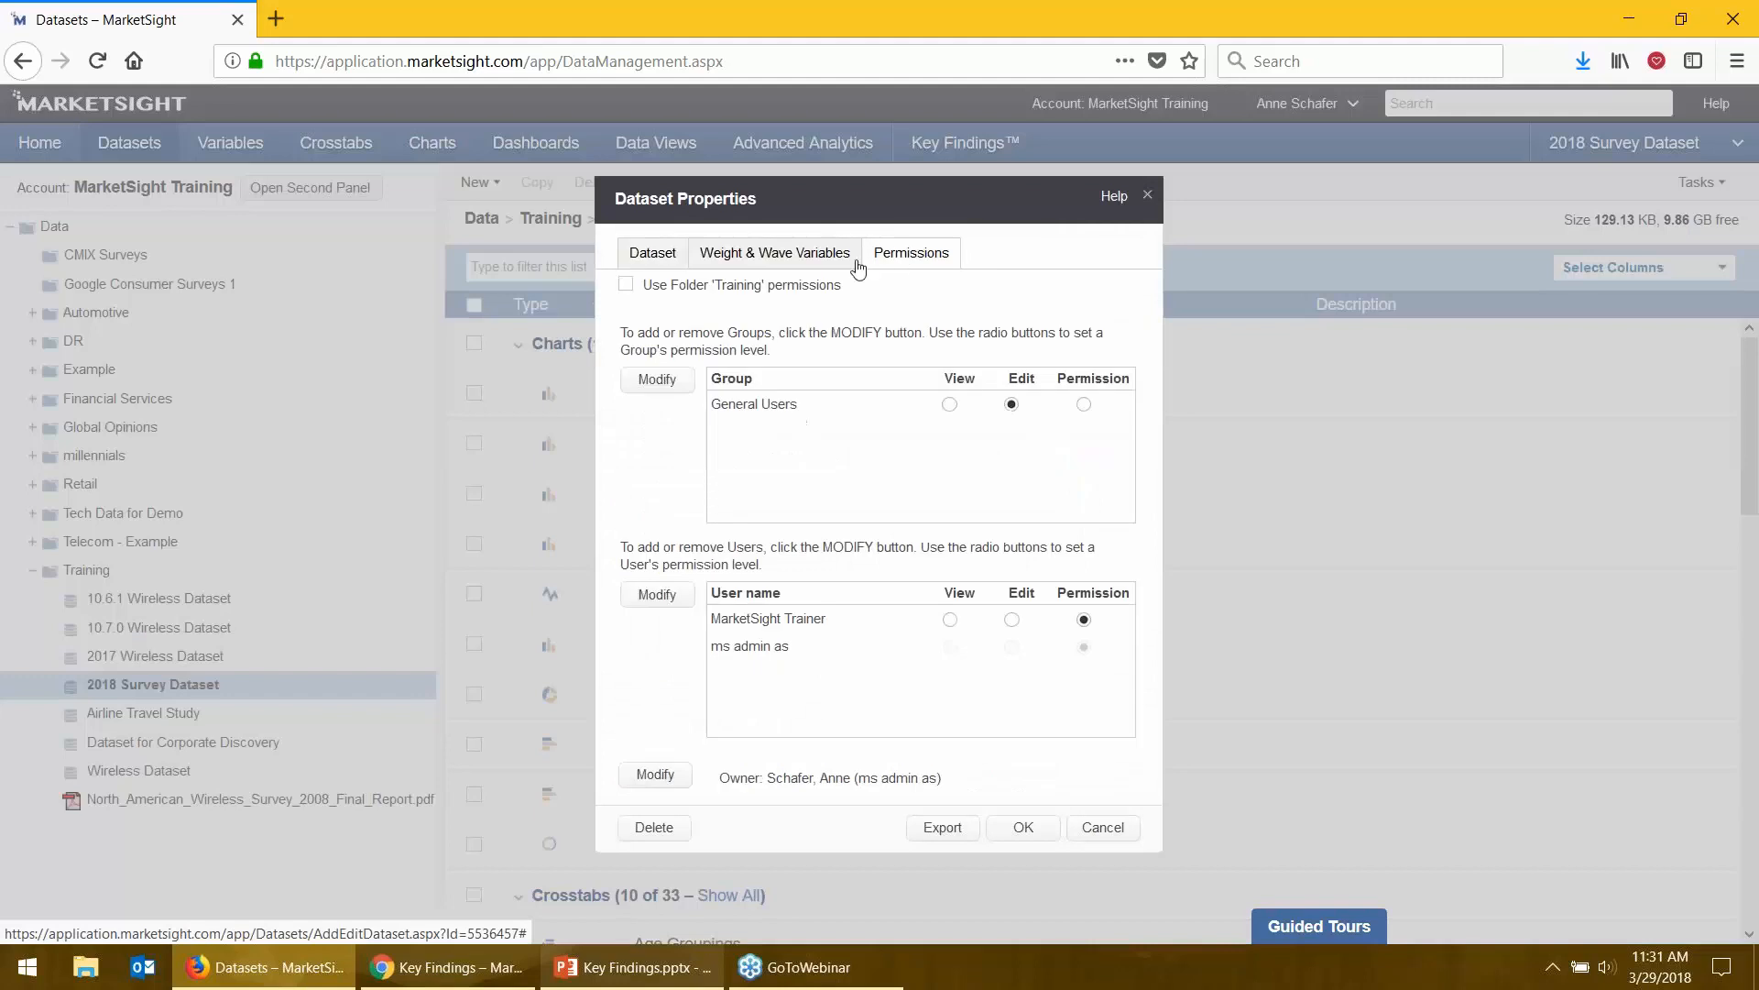
pyautogui.click(644, 386)
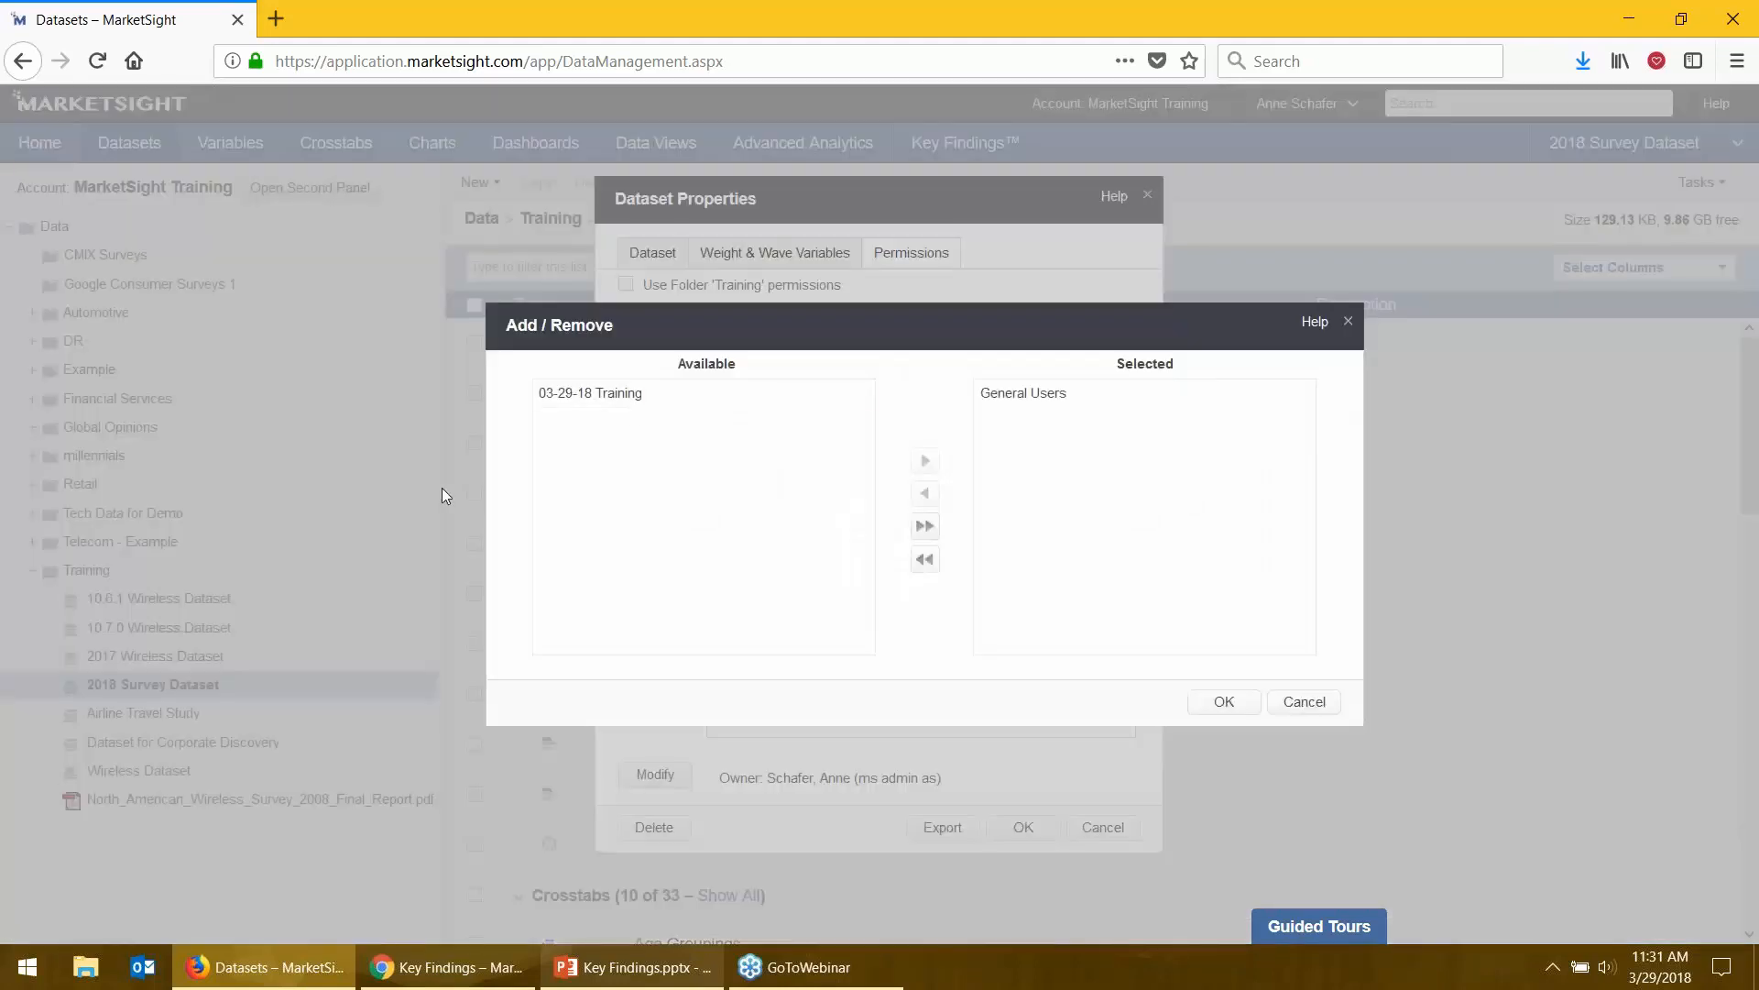
pyautogui.click(658, 398)
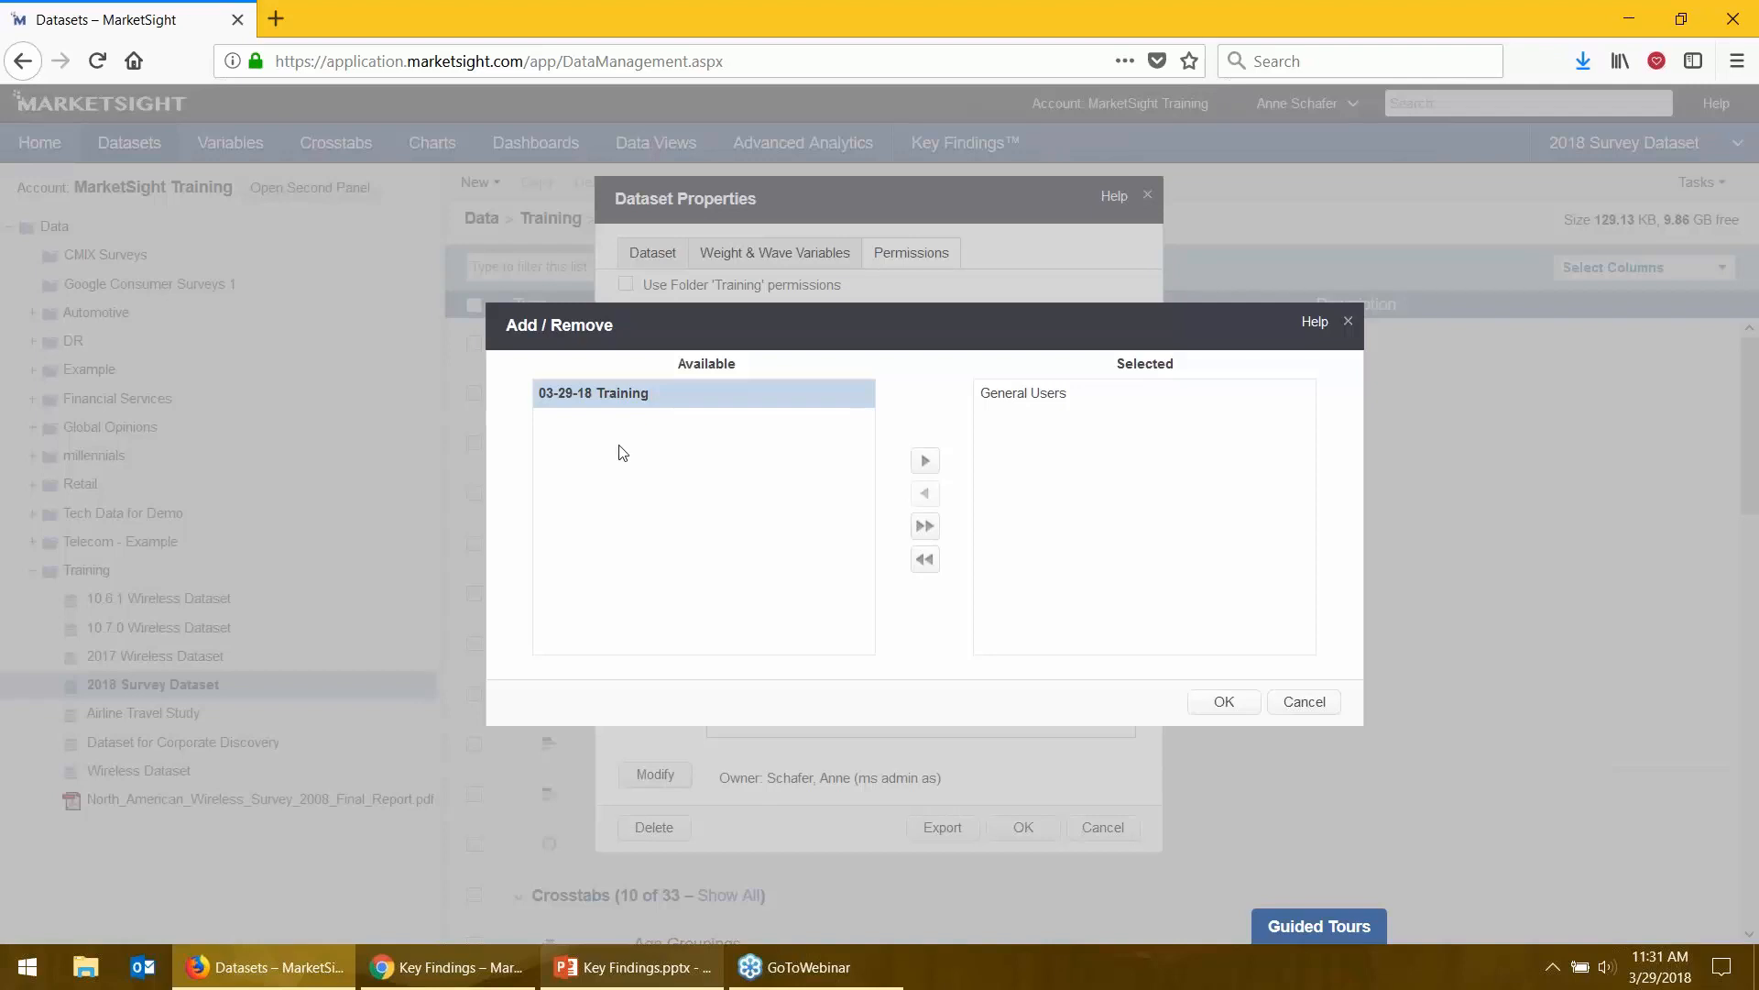
pyautogui.click(925, 460)
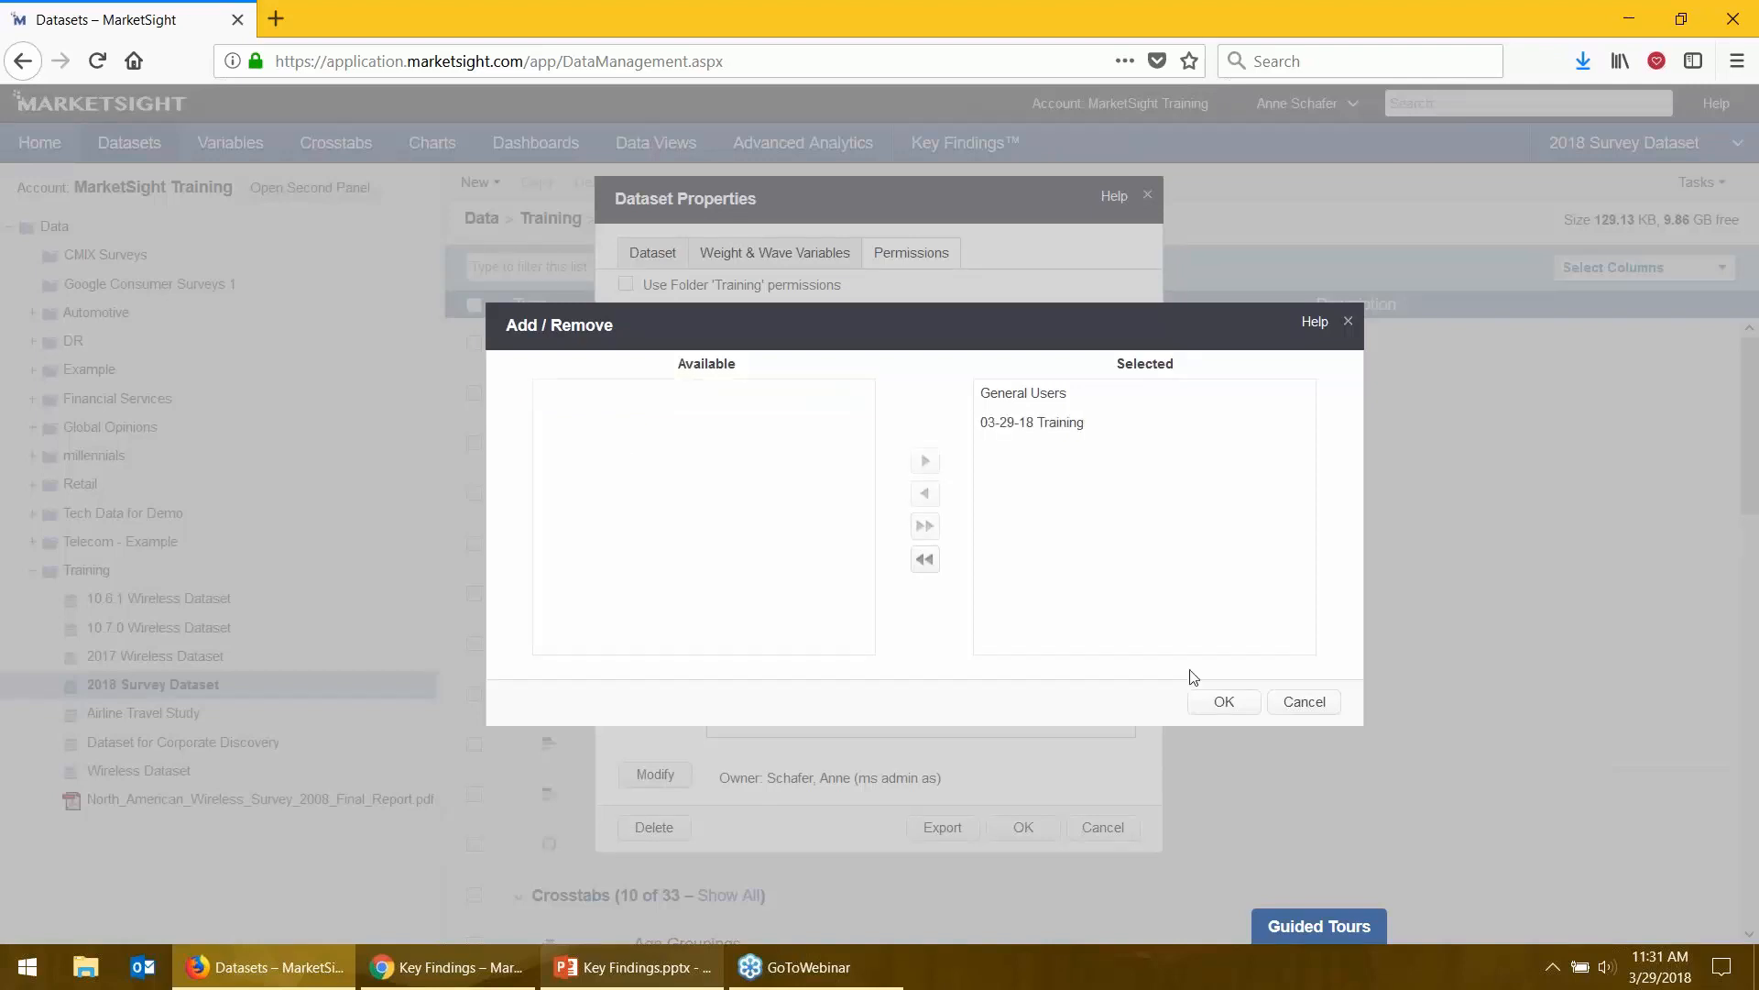
pyautogui.click(1215, 711)
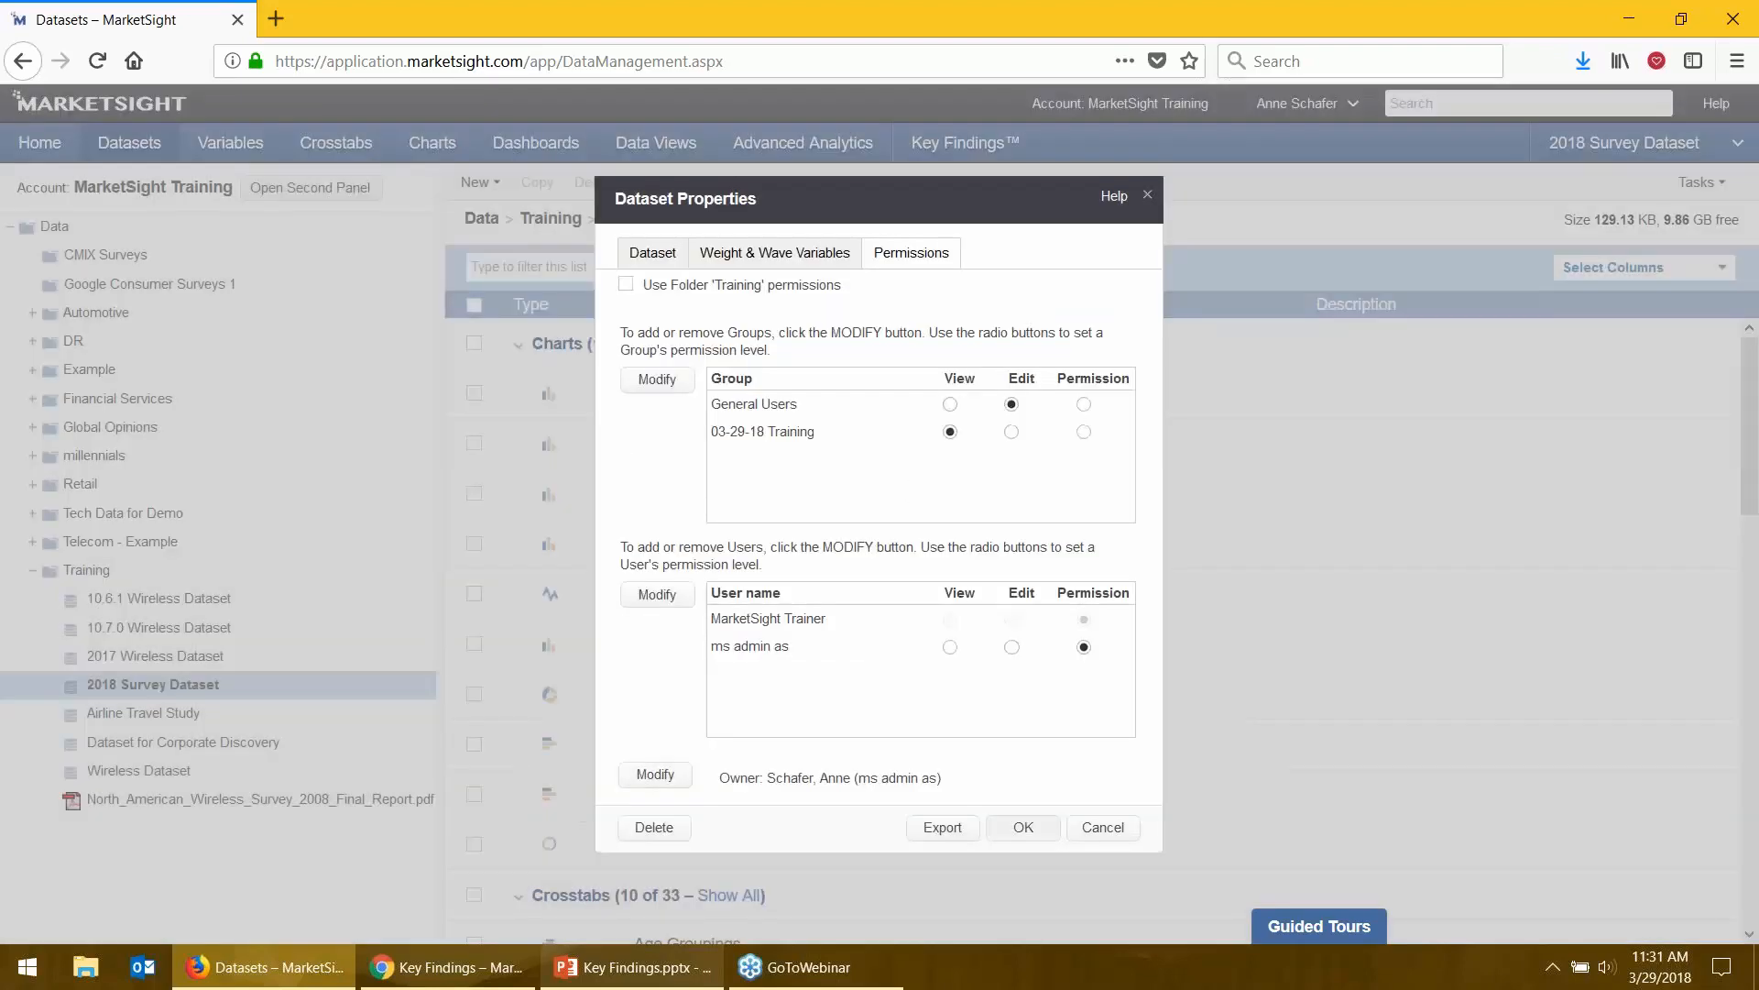
pyautogui.click(1023, 828)
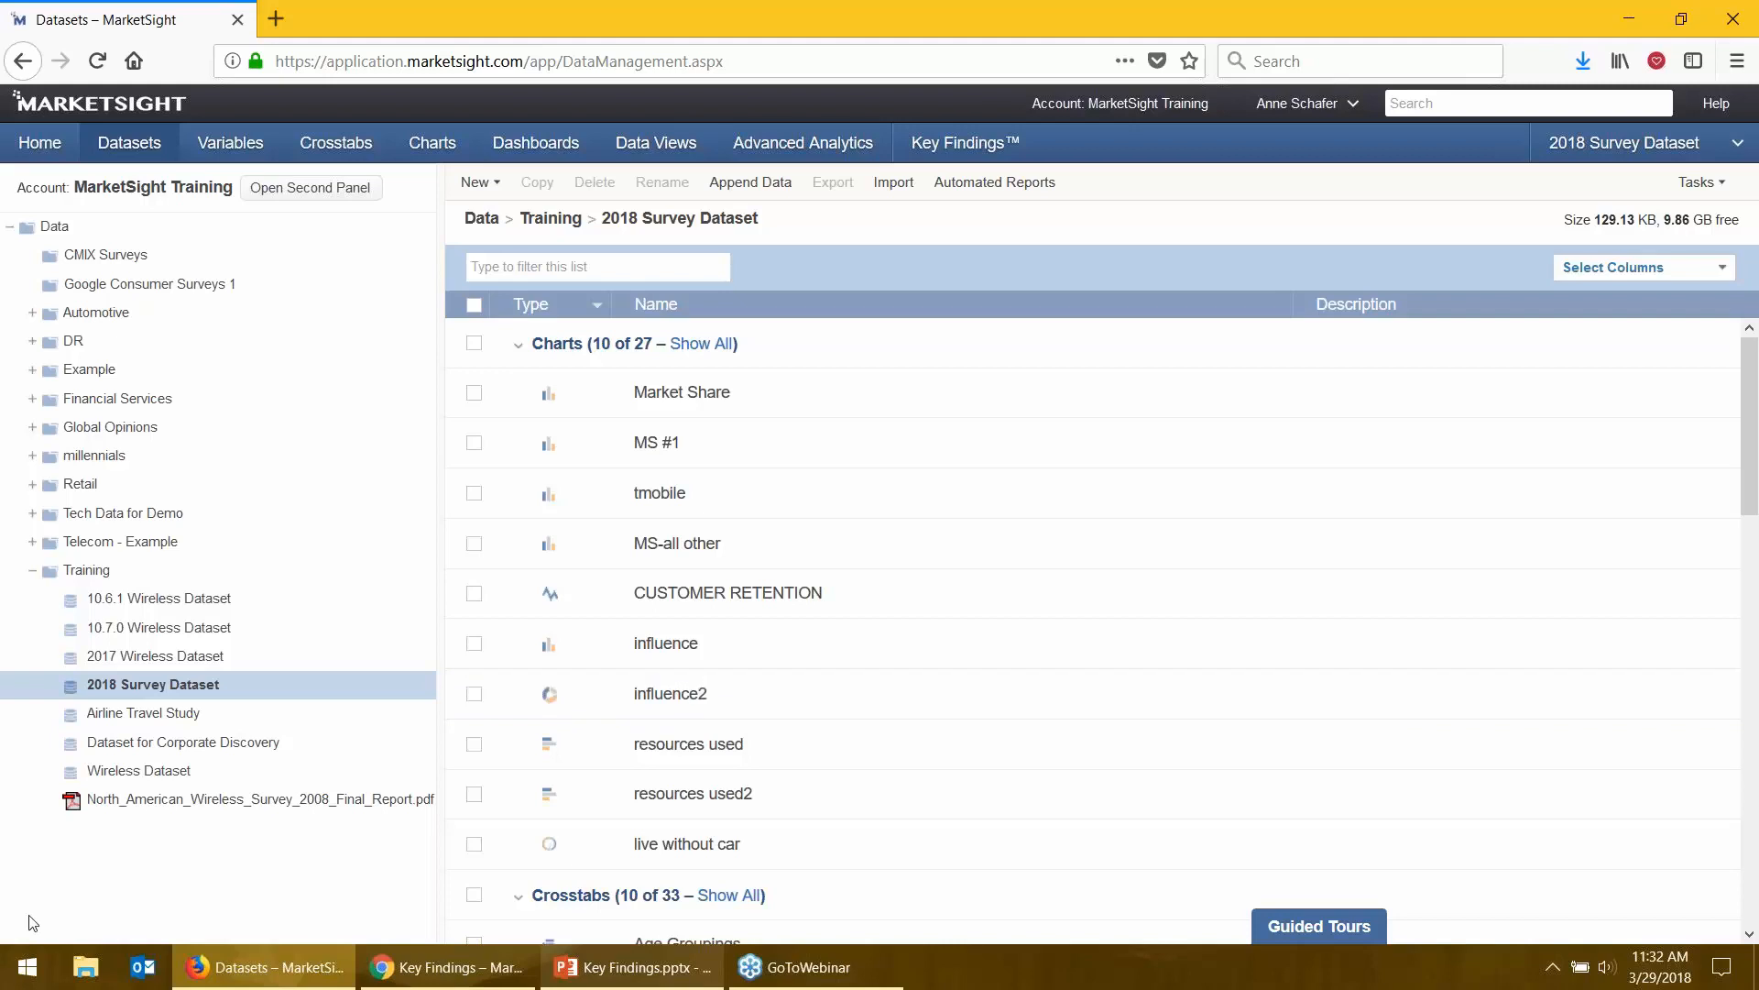
# - Compare the 2018 Survey Dataset's own permissions with the Training folder's by switching folder permissions on and off, and cancel
pyautogui.rightClick(147, 696)
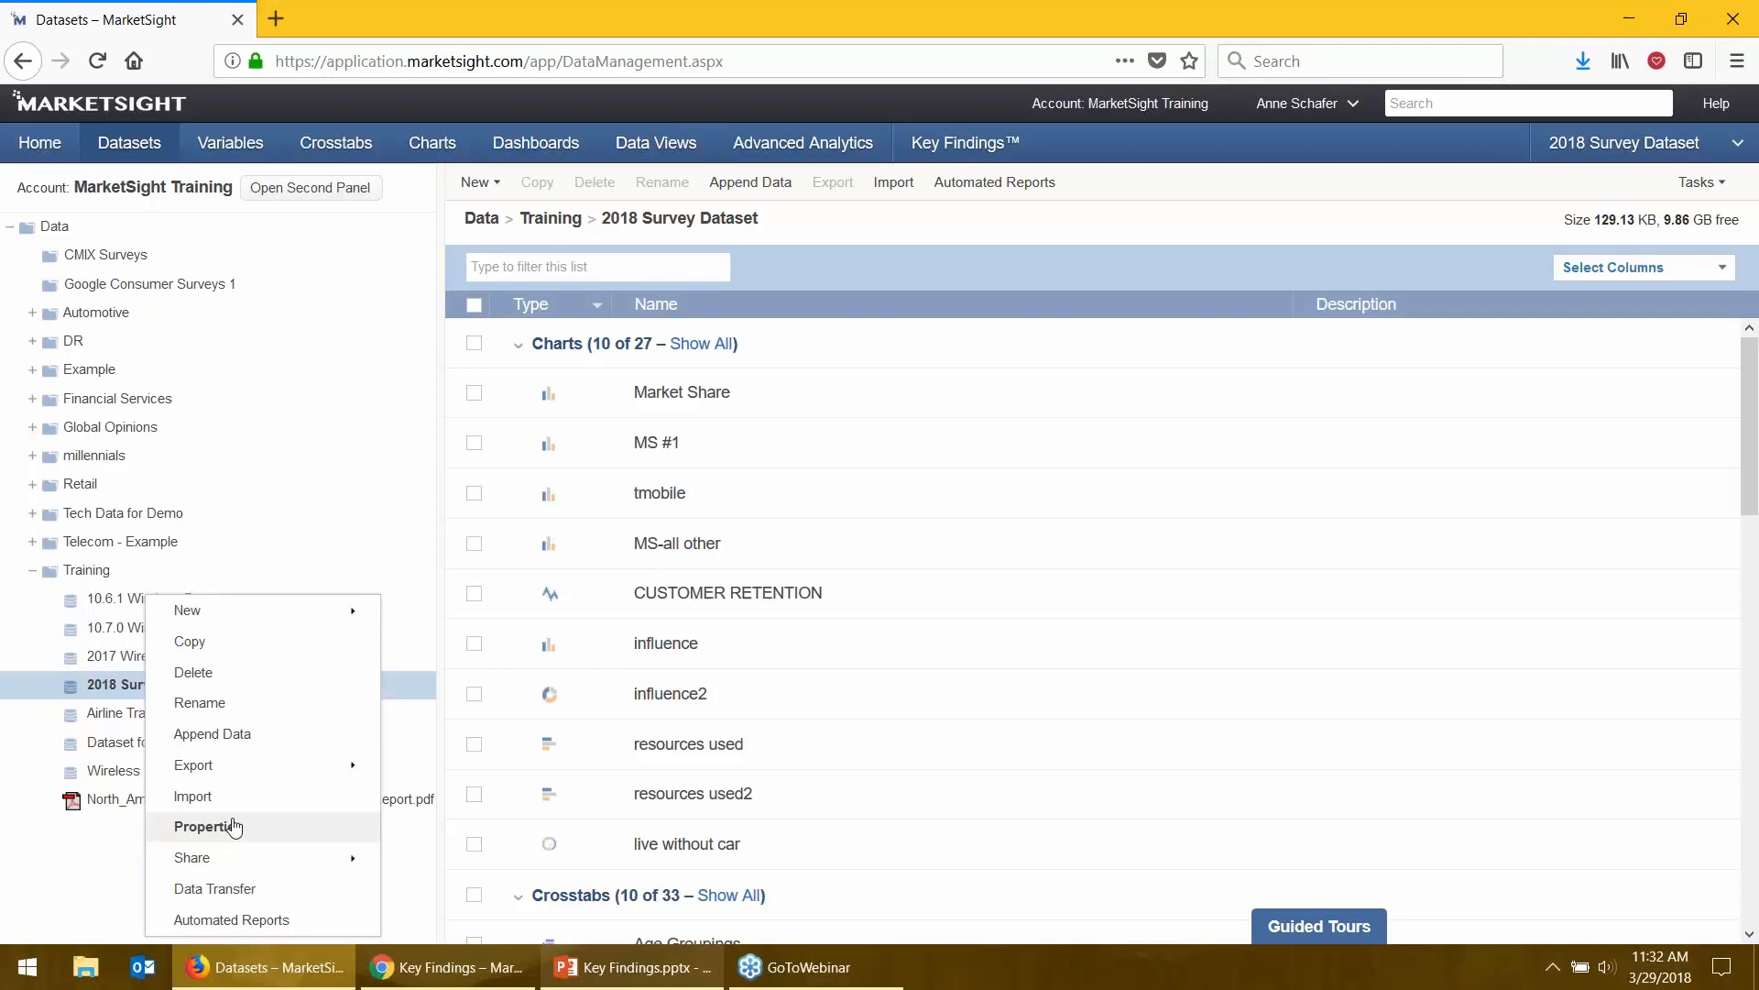
pyautogui.click(203, 826)
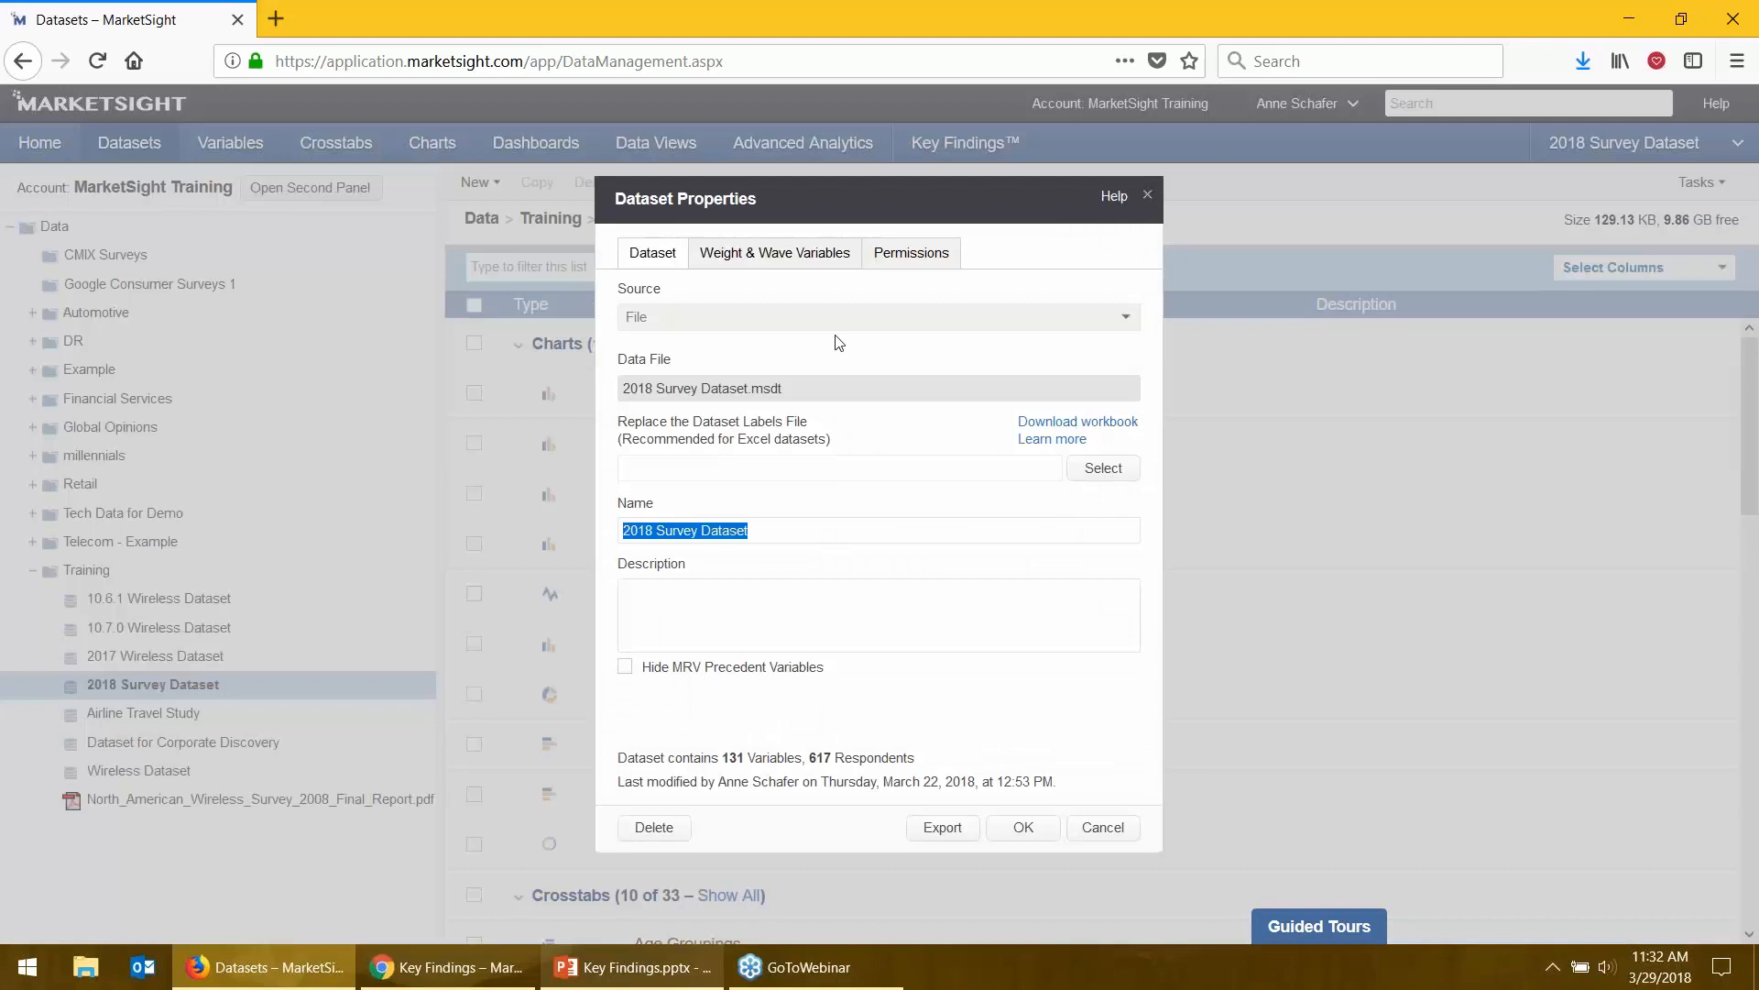
pyautogui.click(911, 253)
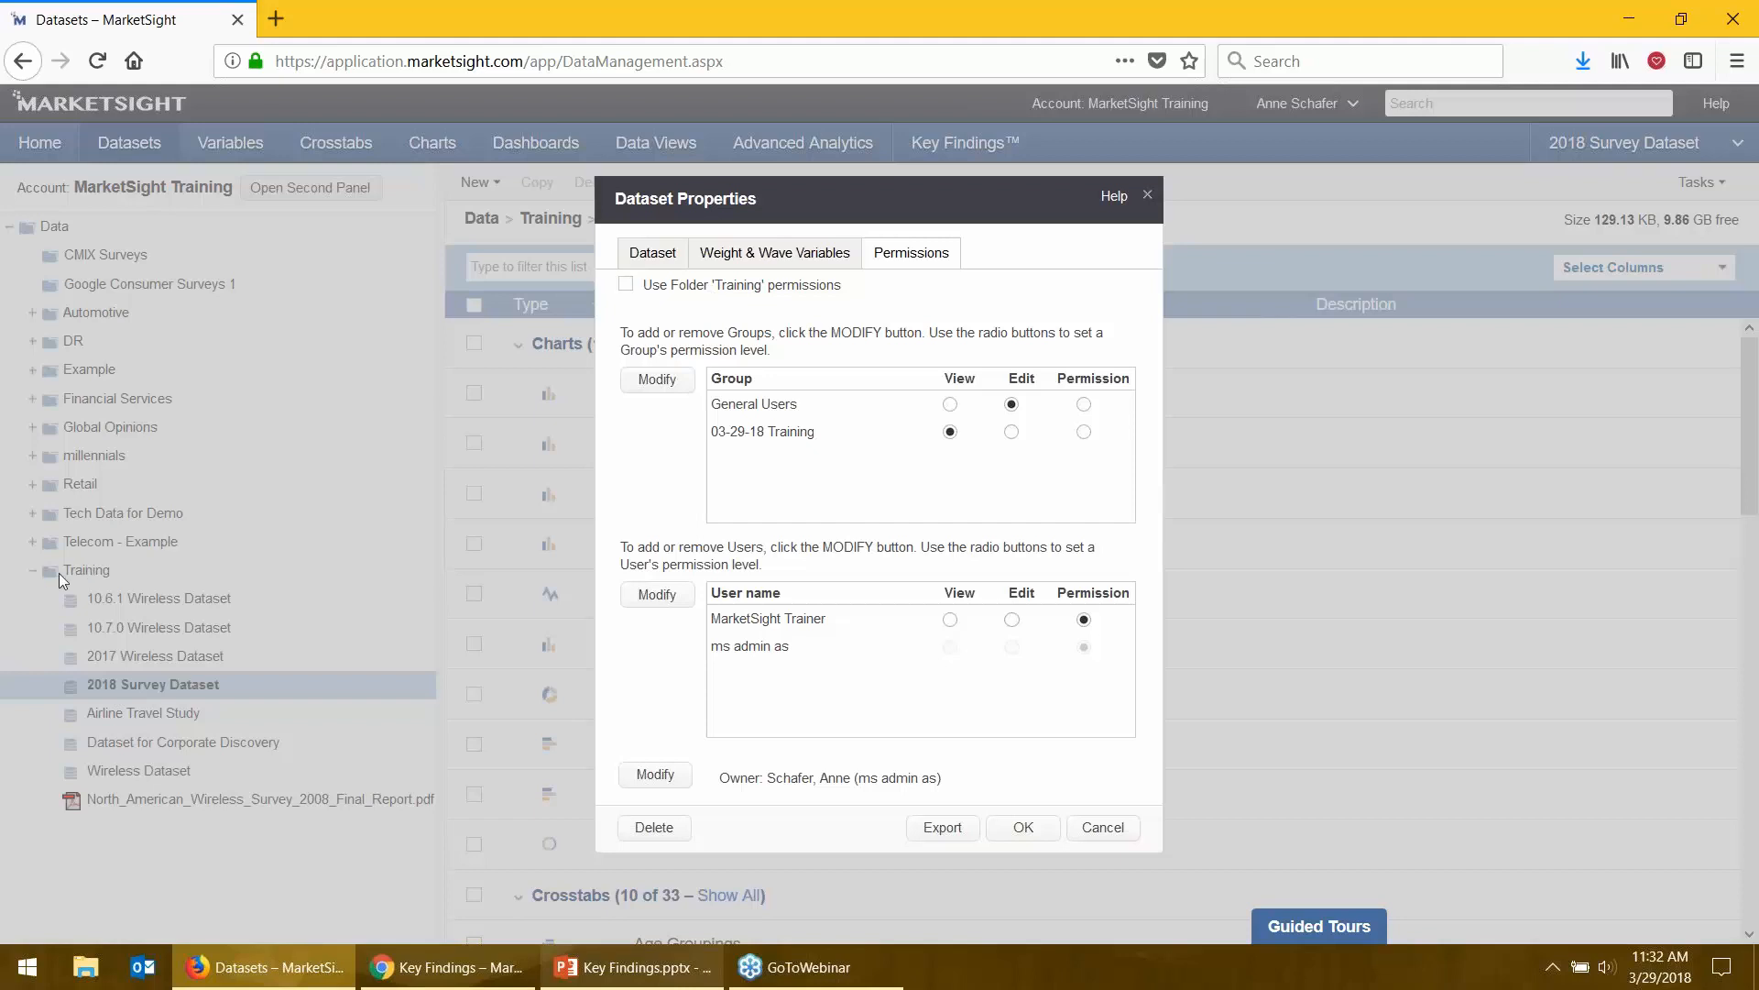
pyautogui.click(626, 286)
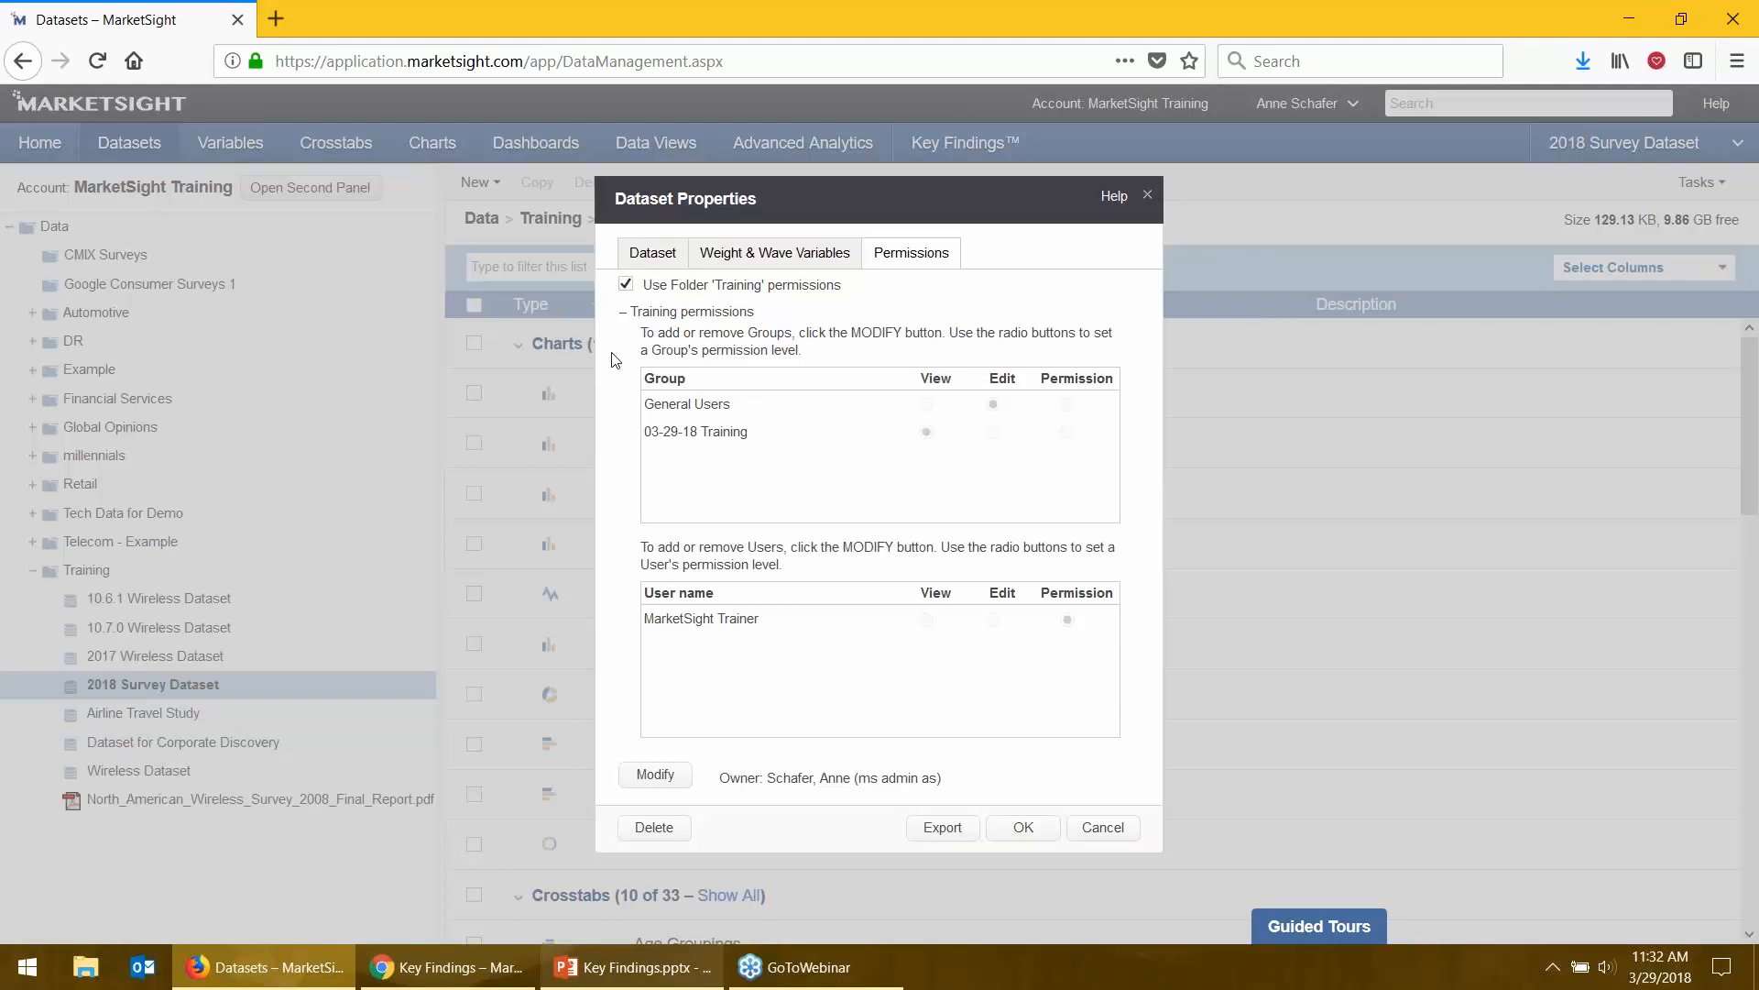
pyautogui.click(625, 286)
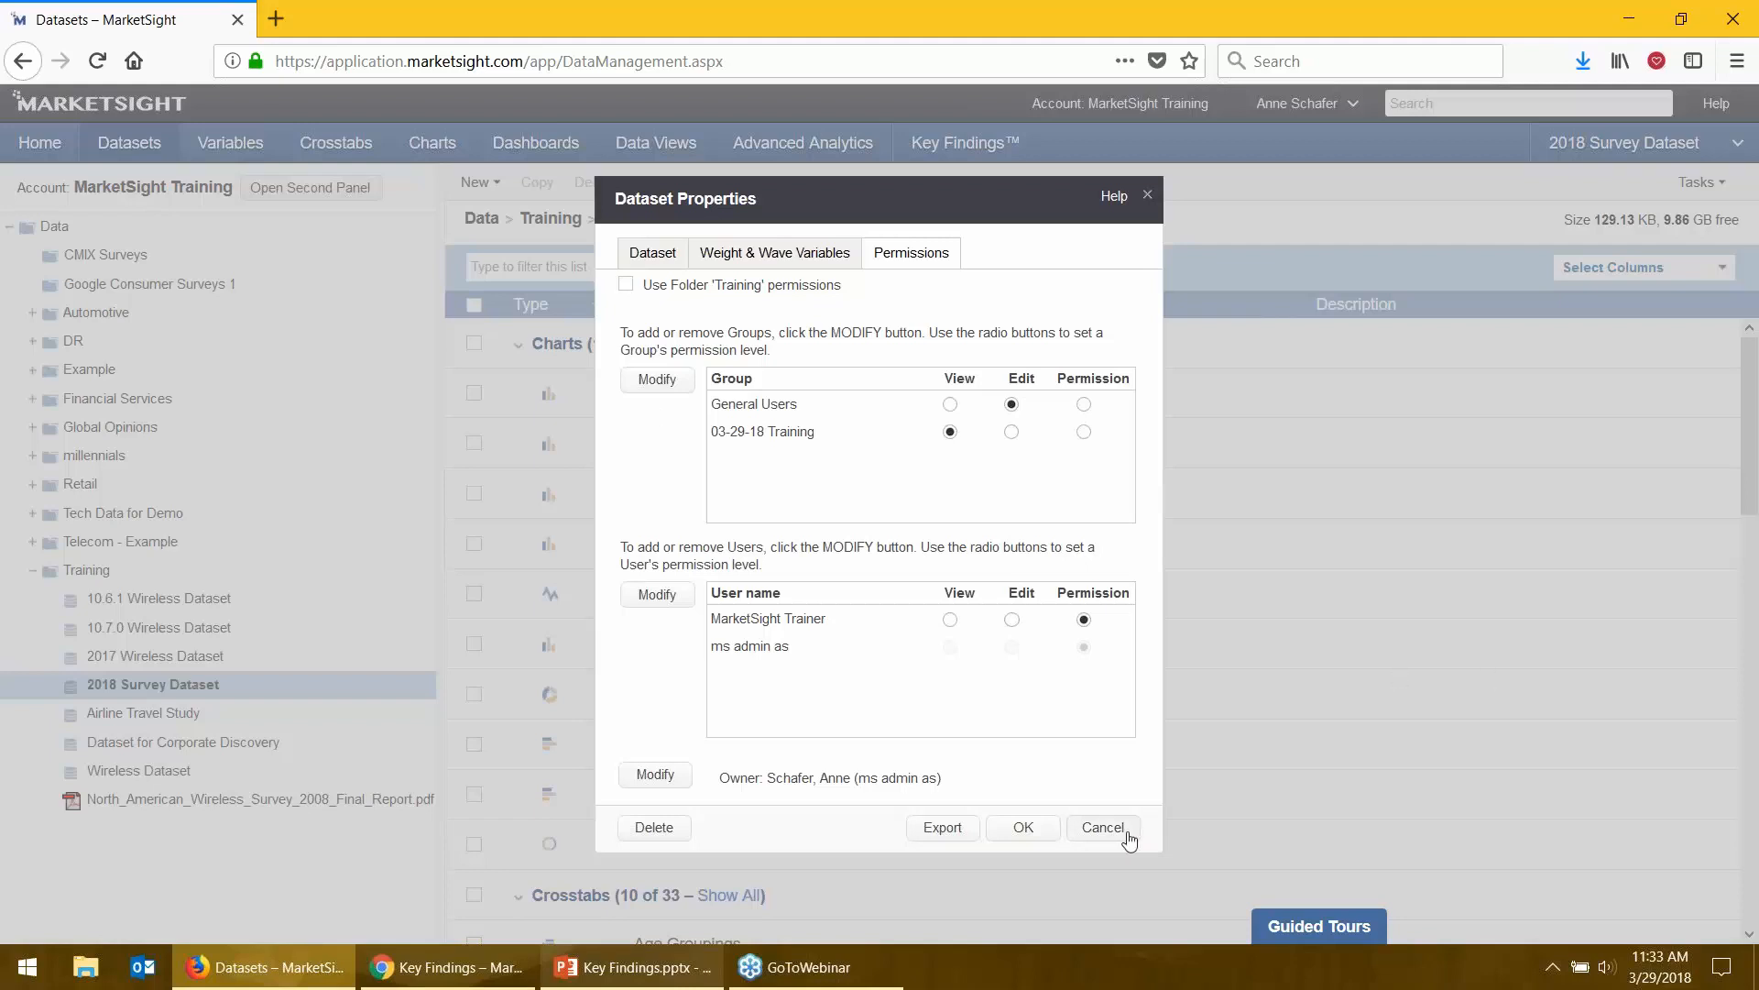
pyautogui.click(1099, 836)
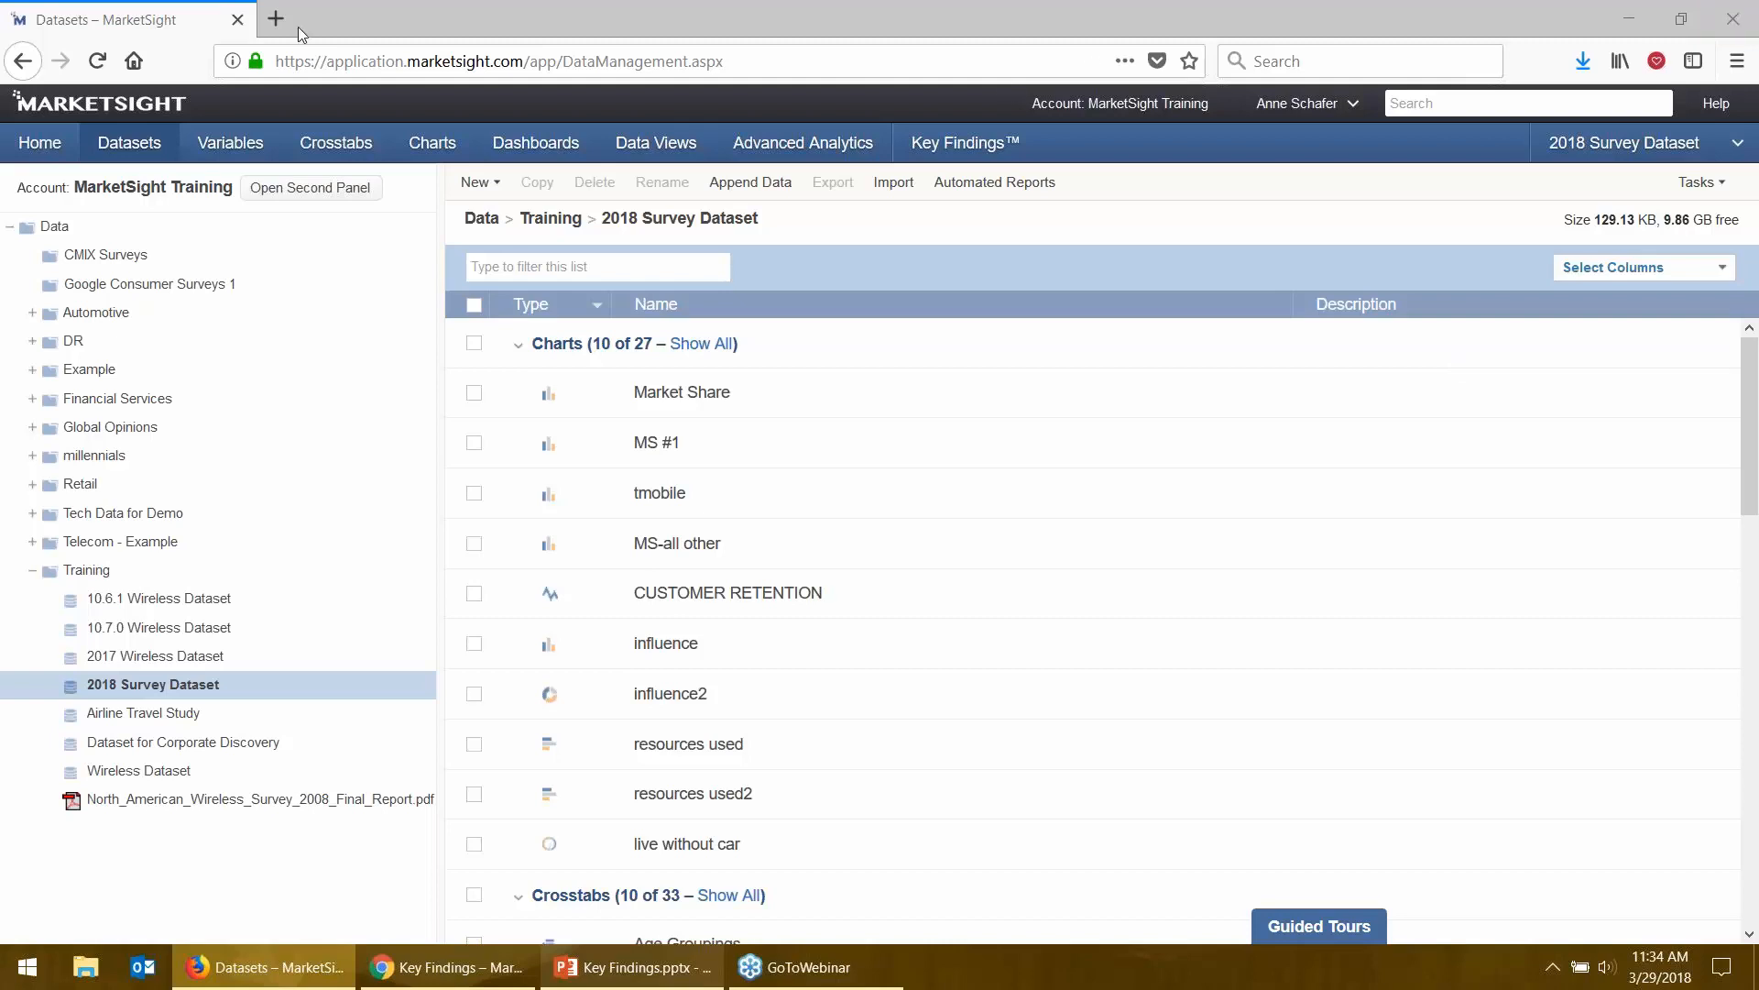
pyautogui.click(1748, 20)
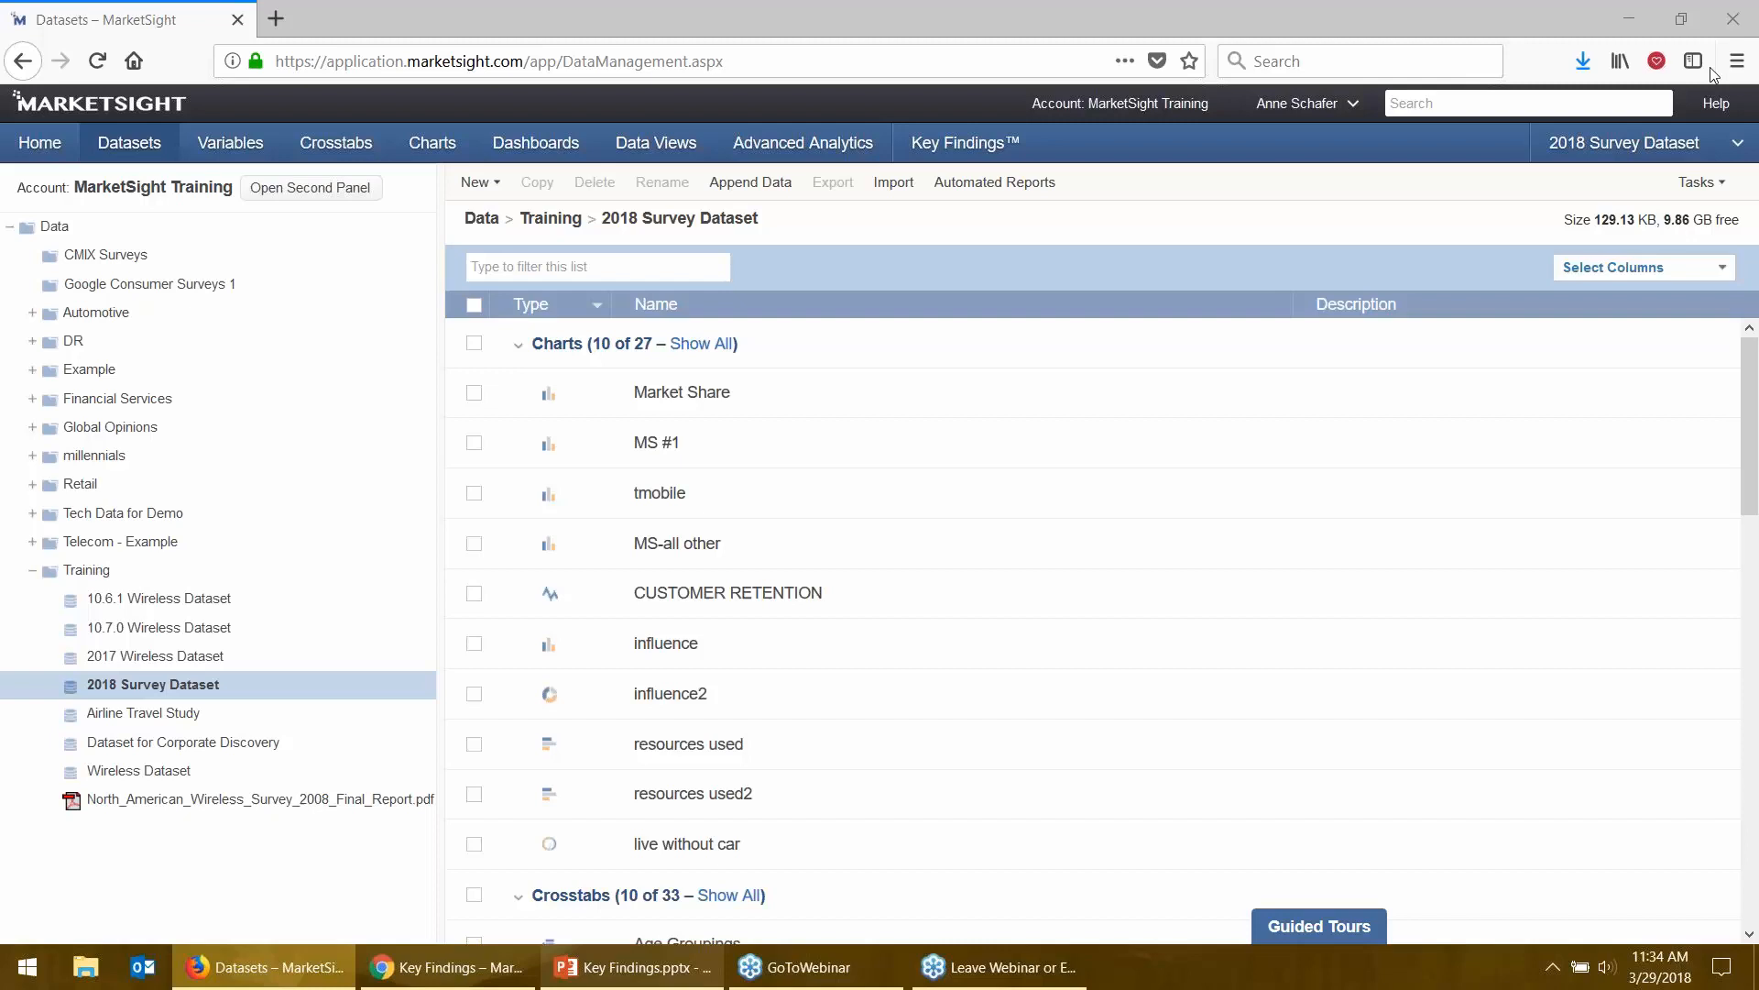